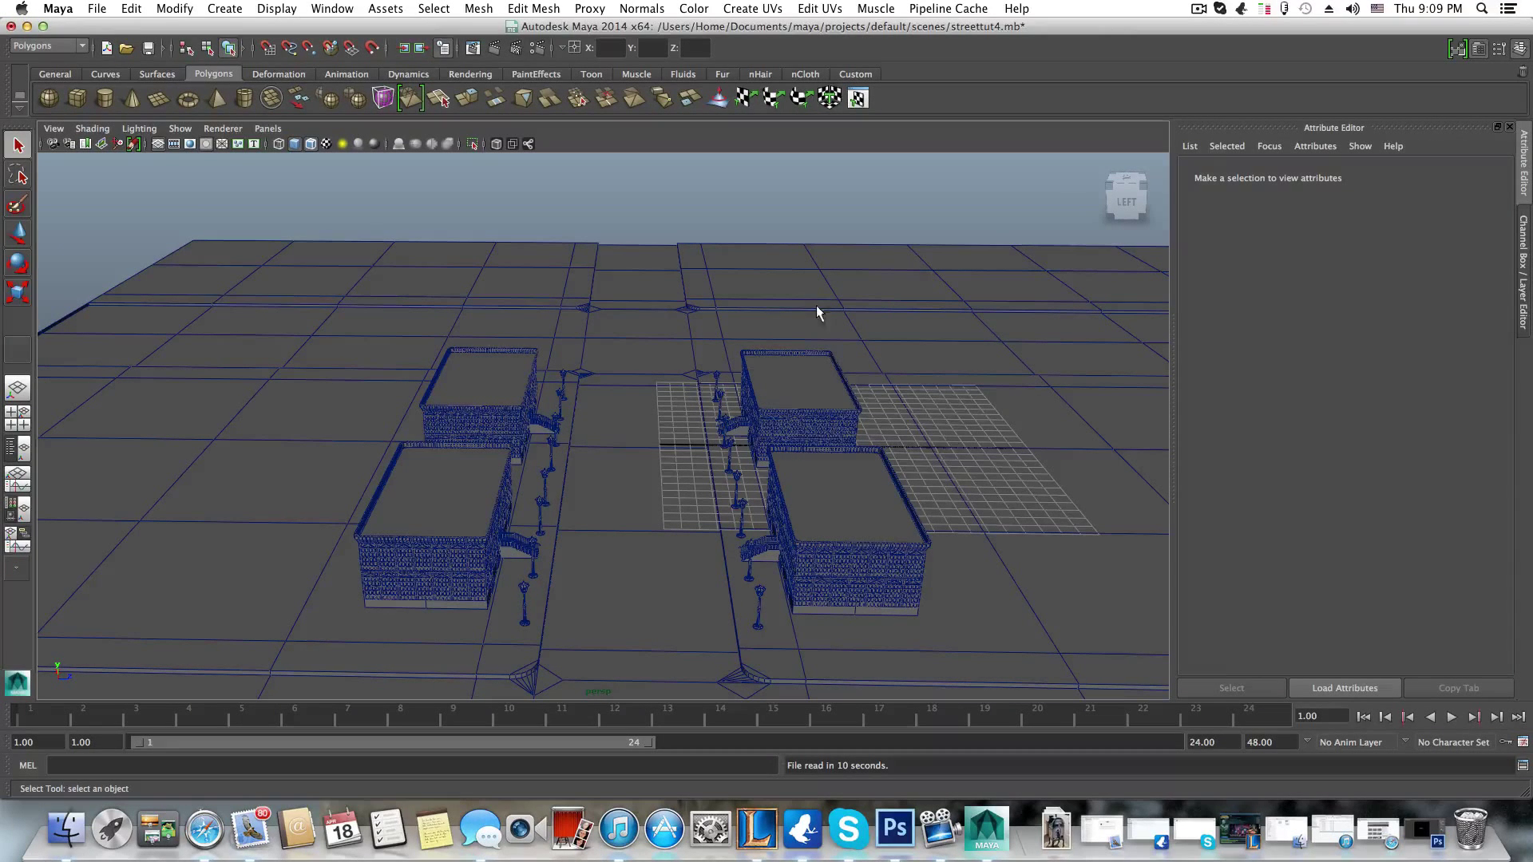
- Show the Channel Box / Layer Editor and hide the streetroad, rightbuildings and leftbuildings layers
{"action": "left_click_drag", "start_coordinate": [674, 387], "coordinate": [708, 342], "text": "alt"}
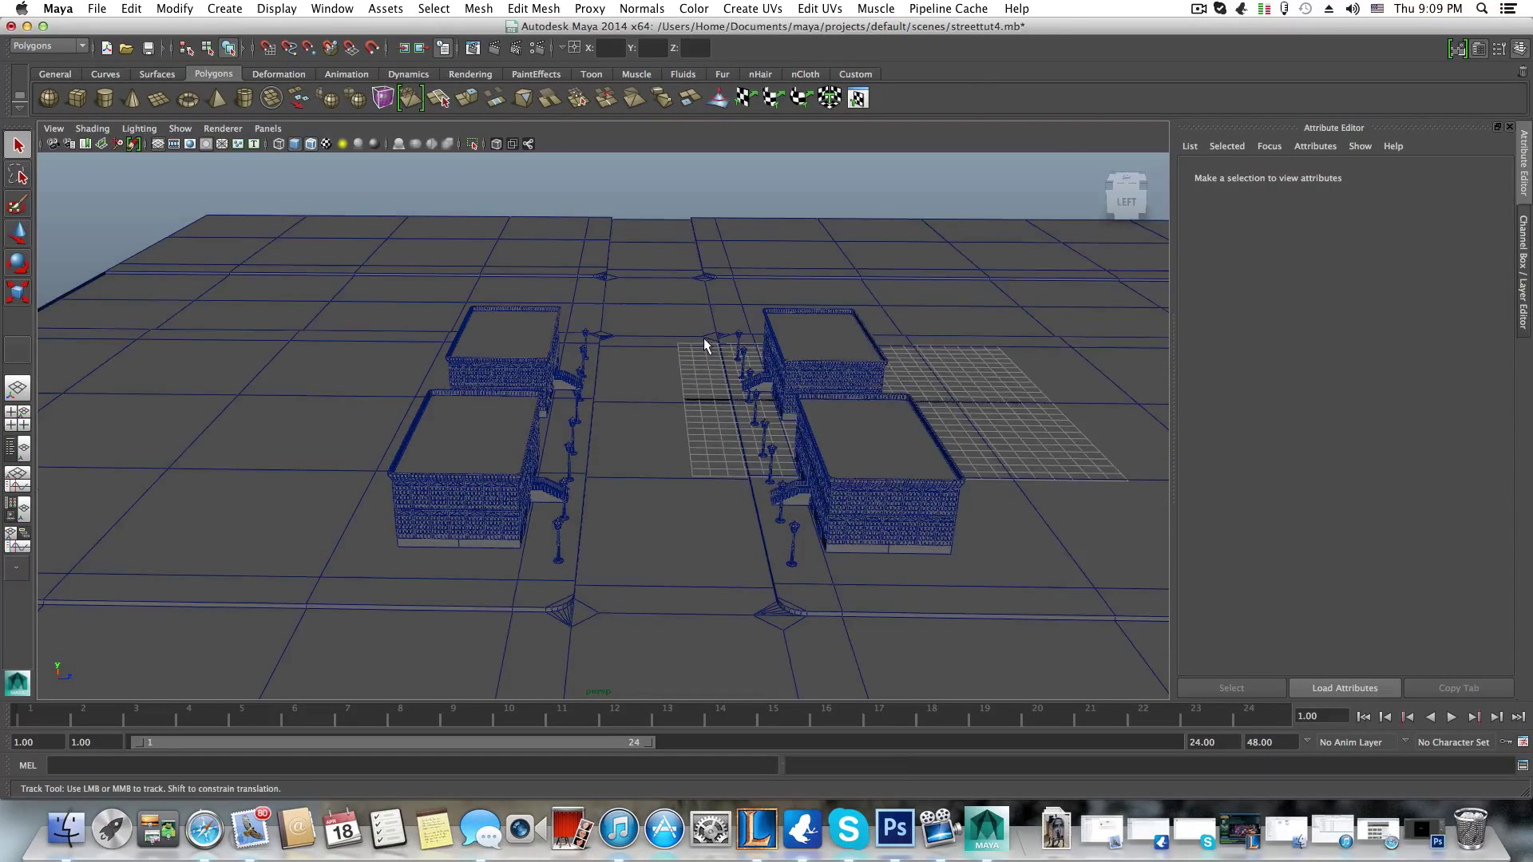
{"action": "left_click_drag", "start_coordinate": [677, 428], "coordinate": [677, 424], "text": "alt"}
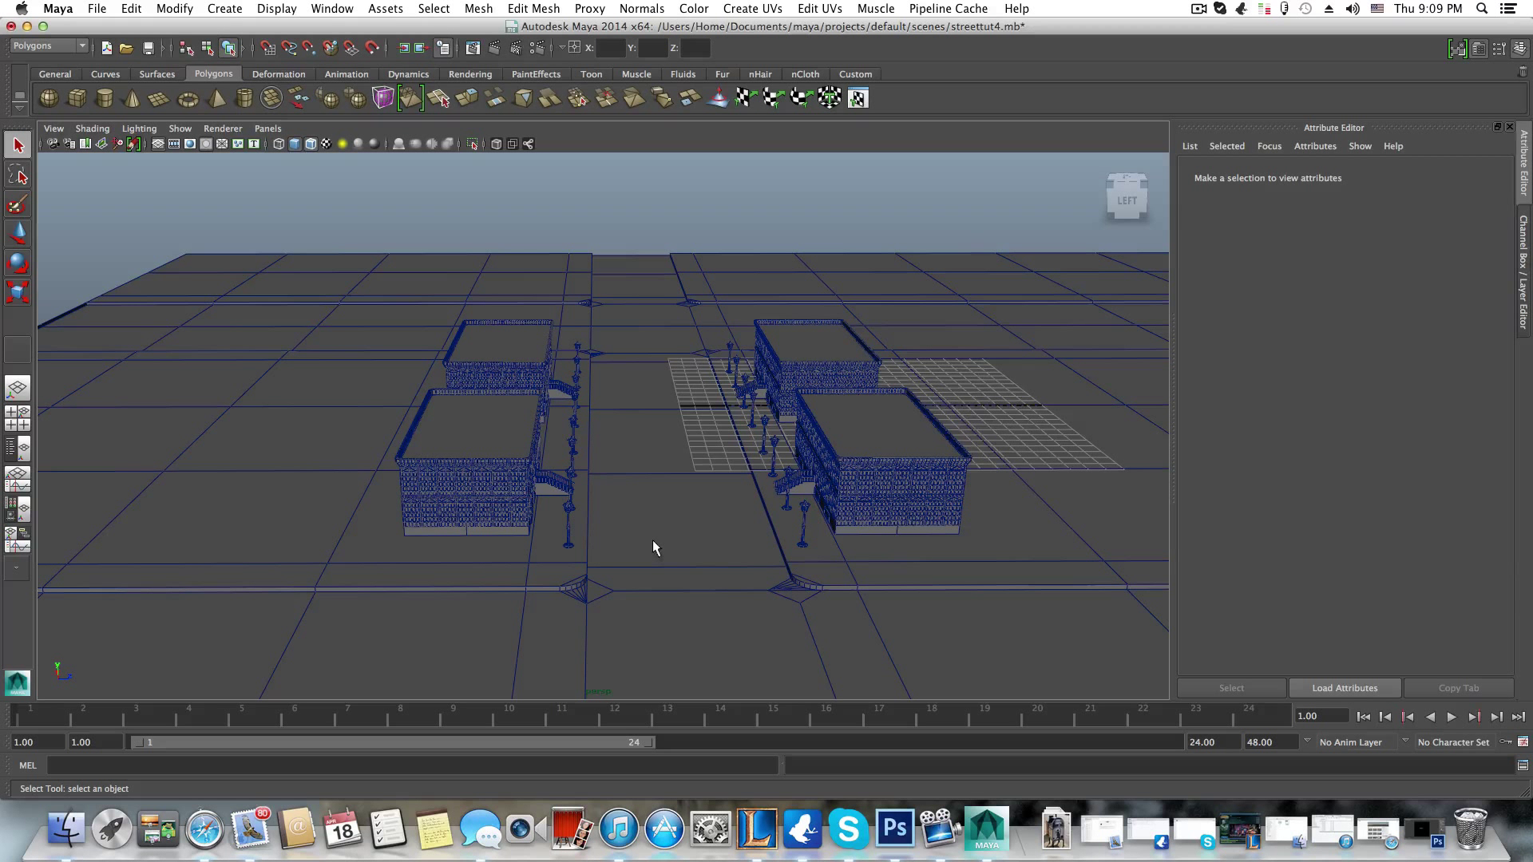
{"action": "left_click", "coordinate": [1520, 50]}
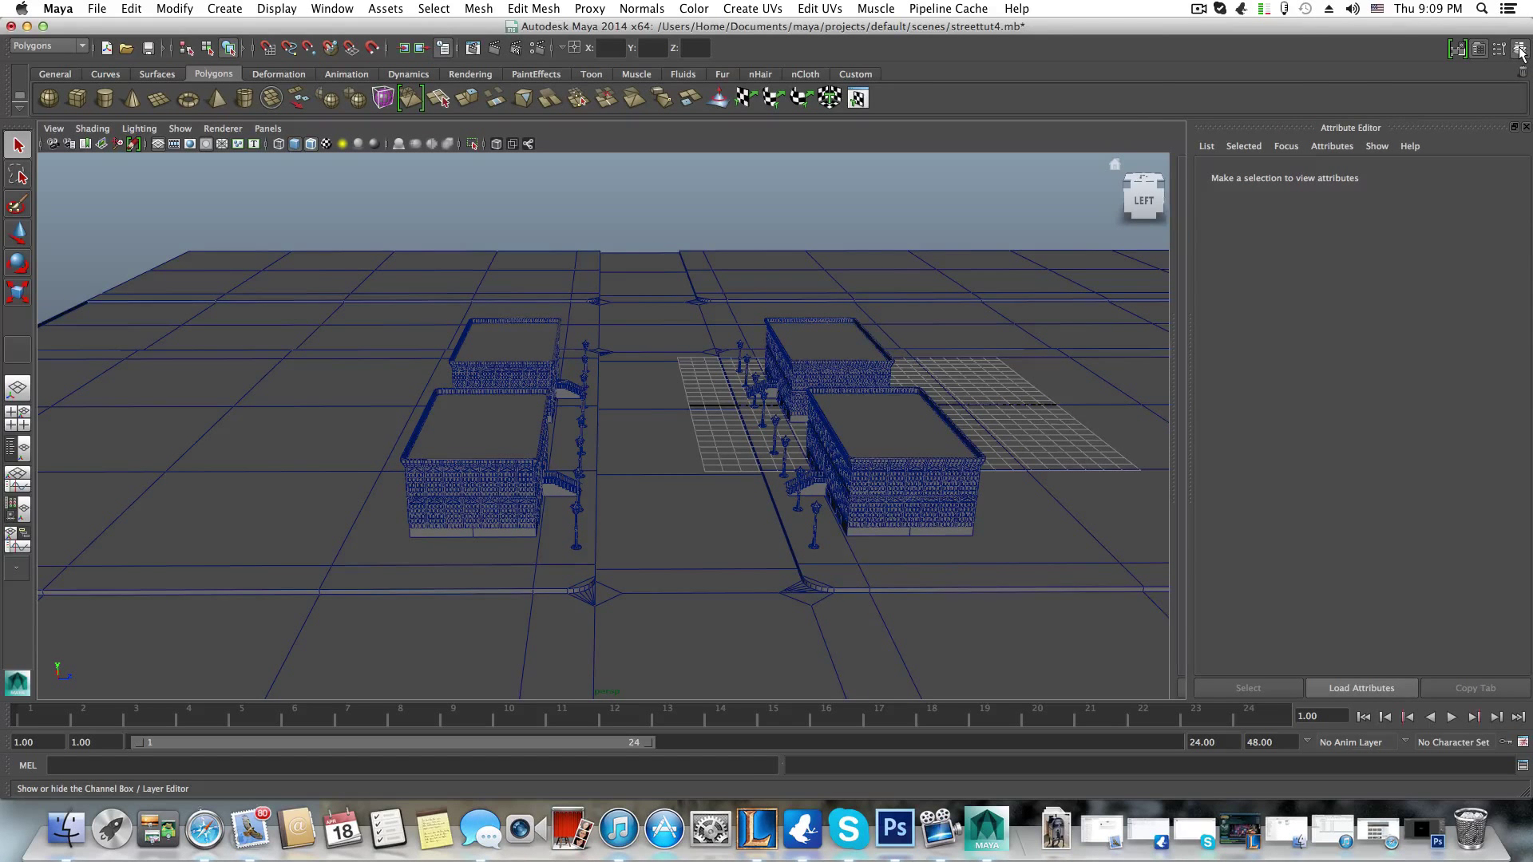
{"action": "left_click", "coordinate": [1520, 50]}
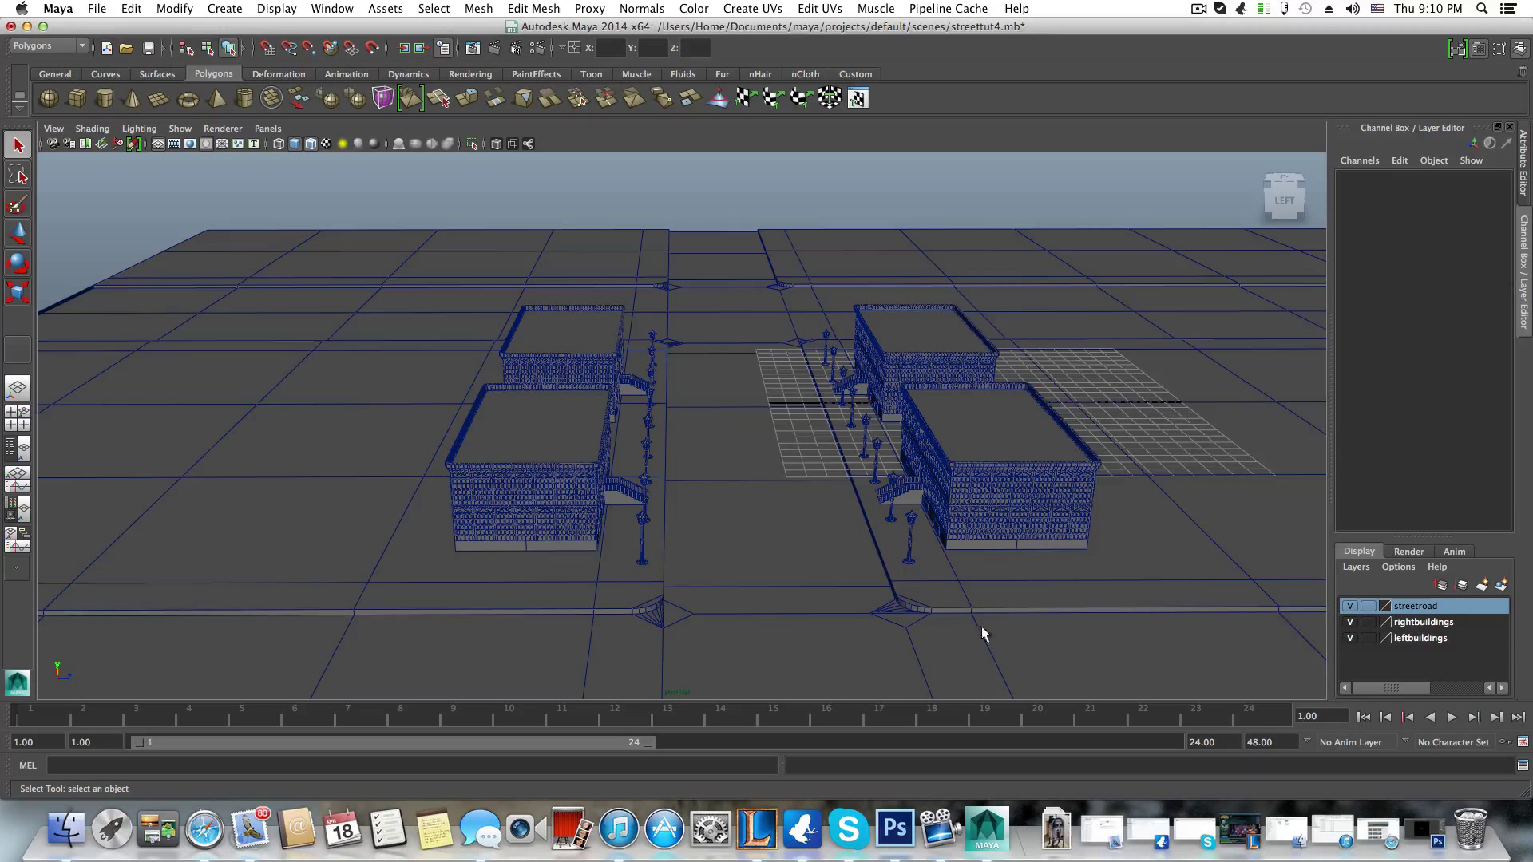
{"action": "left_click", "coordinate": [1349, 606]}
{"action": "left_click", "coordinate": [1349, 622]}
{"action": "left_click", "coordinate": [1349, 638]}
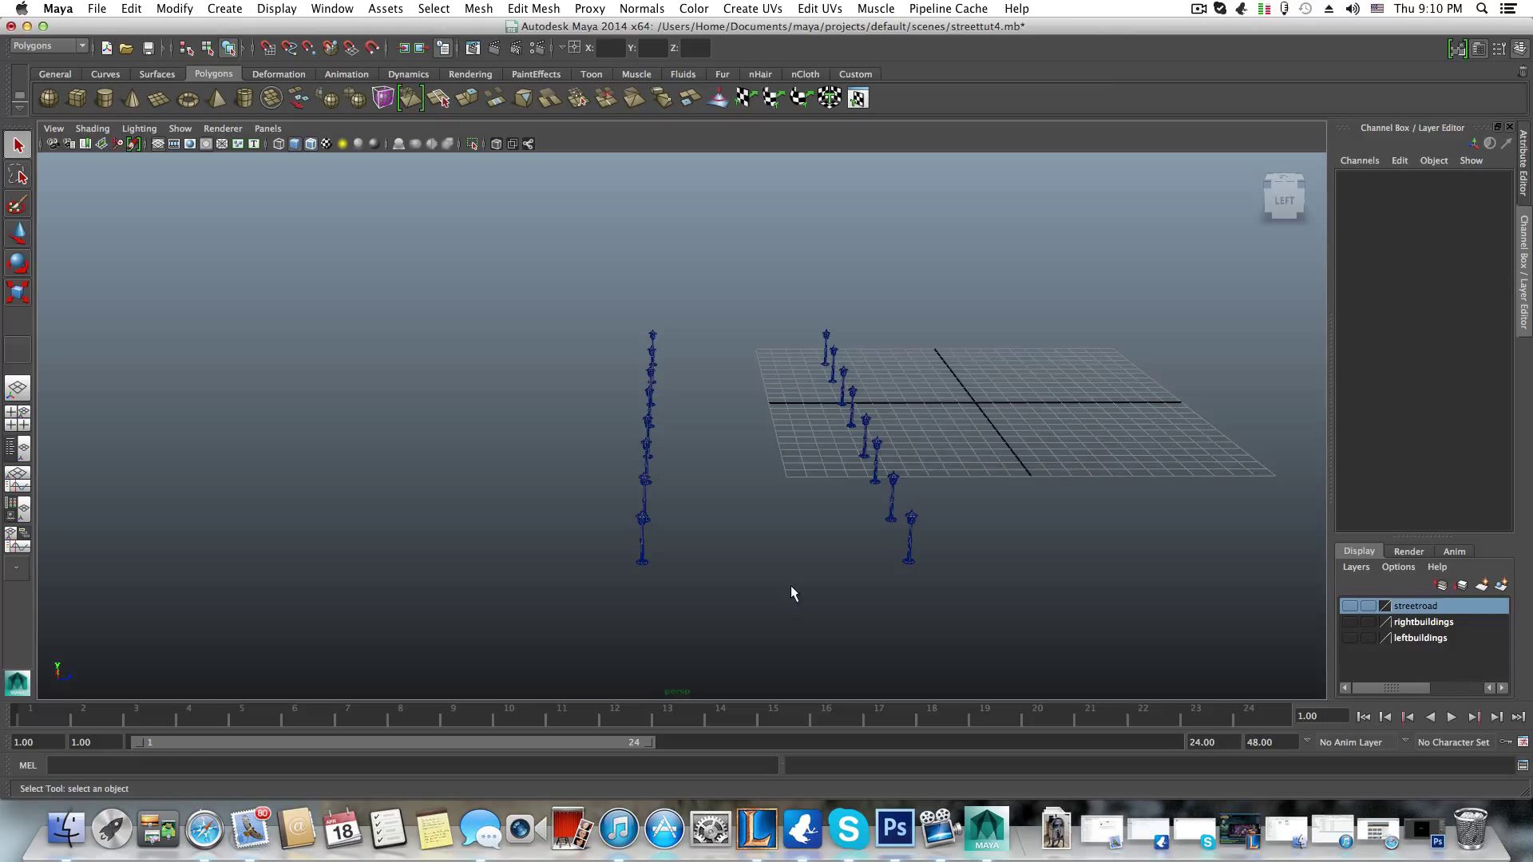
- Assign all the street lamps to a new display layer named streetlights
{"action": "left_click_drag", "start_coordinate": [791, 586], "coordinate": [758, 582], "text": "alt"}
{"action": "left_click_drag", "start_coordinate": [411, 332], "coordinate": [1053, 594]}
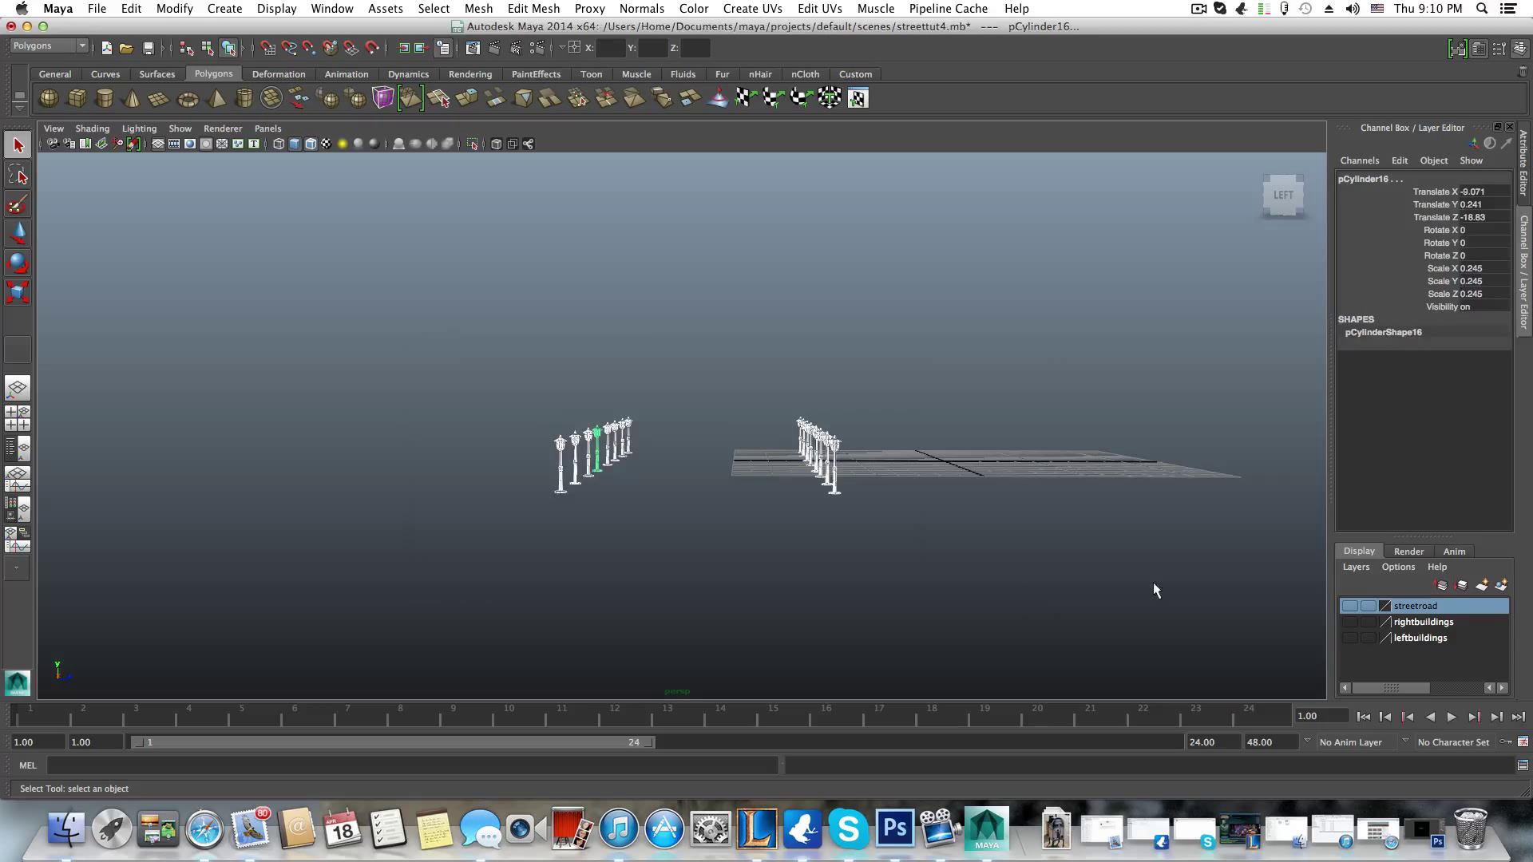
{"action": "left_click", "coordinate": [1501, 586]}
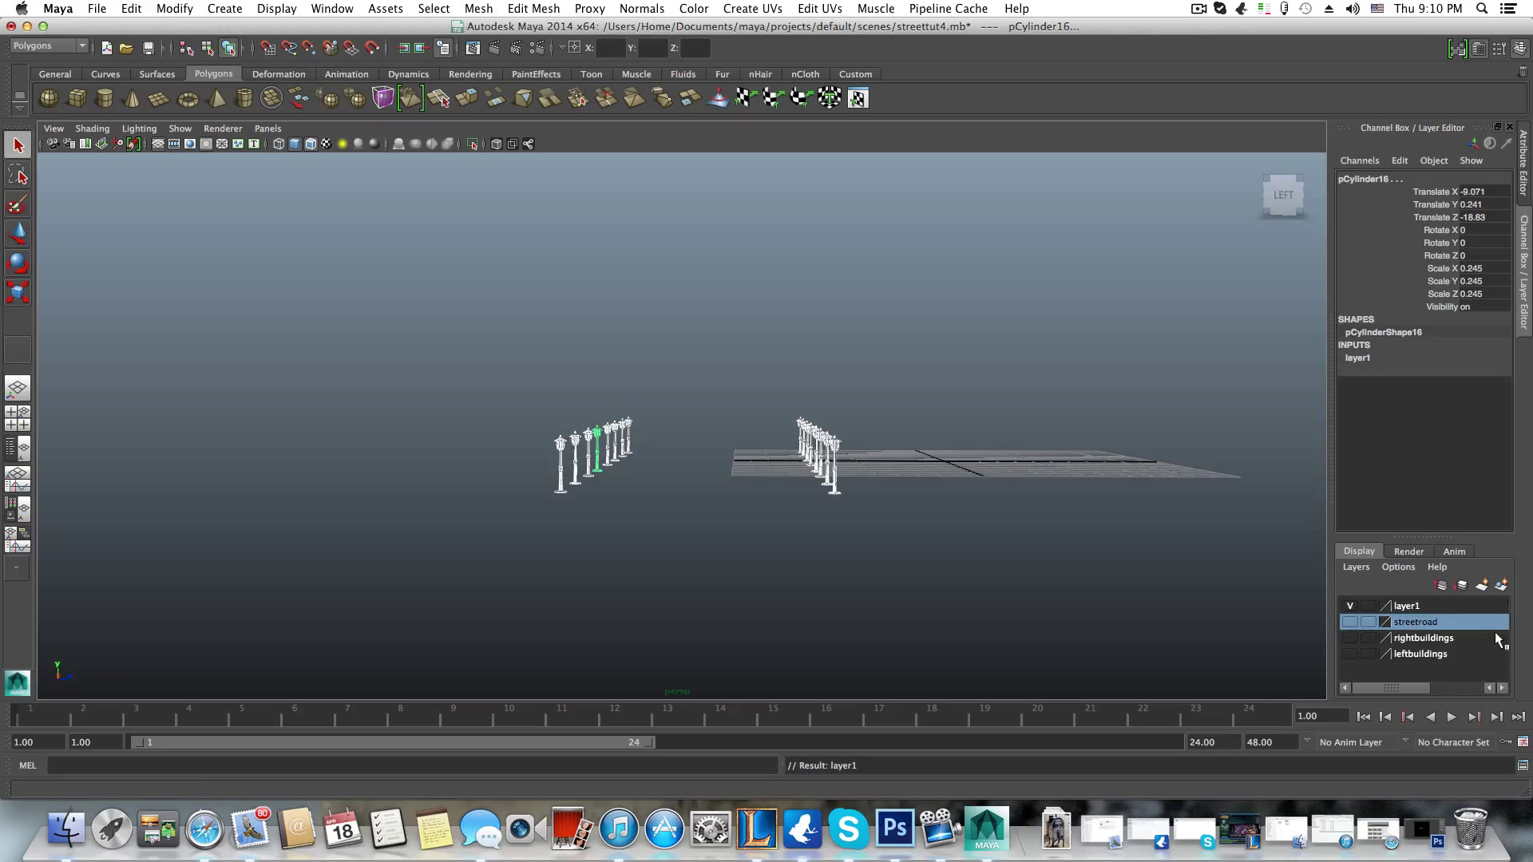
{"action": "left_click", "coordinate": [1402, 608]}
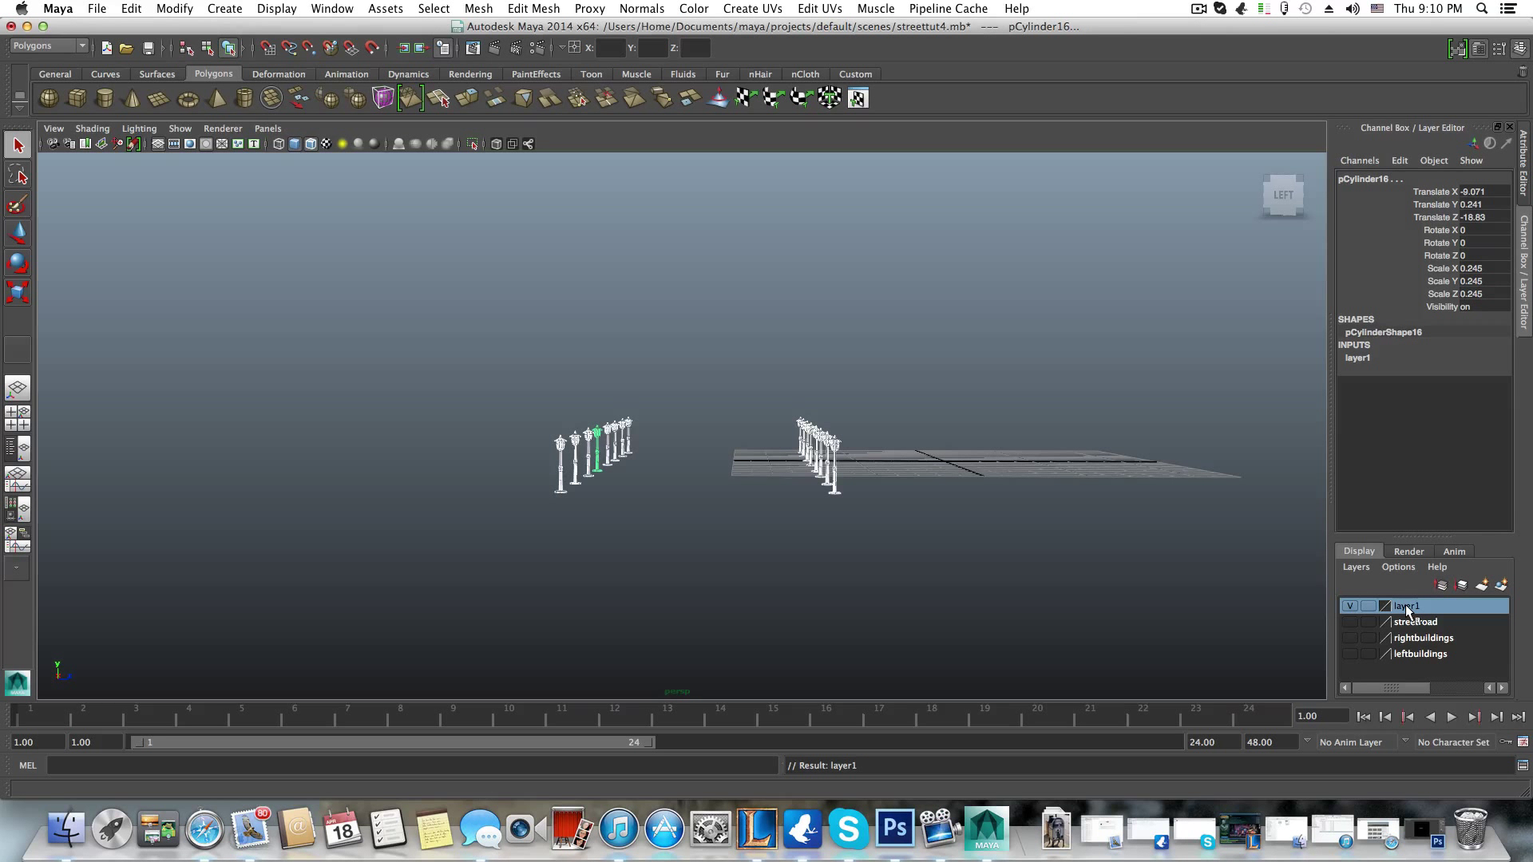
{"action": "double_click", "coordinate": [1407, 609]}
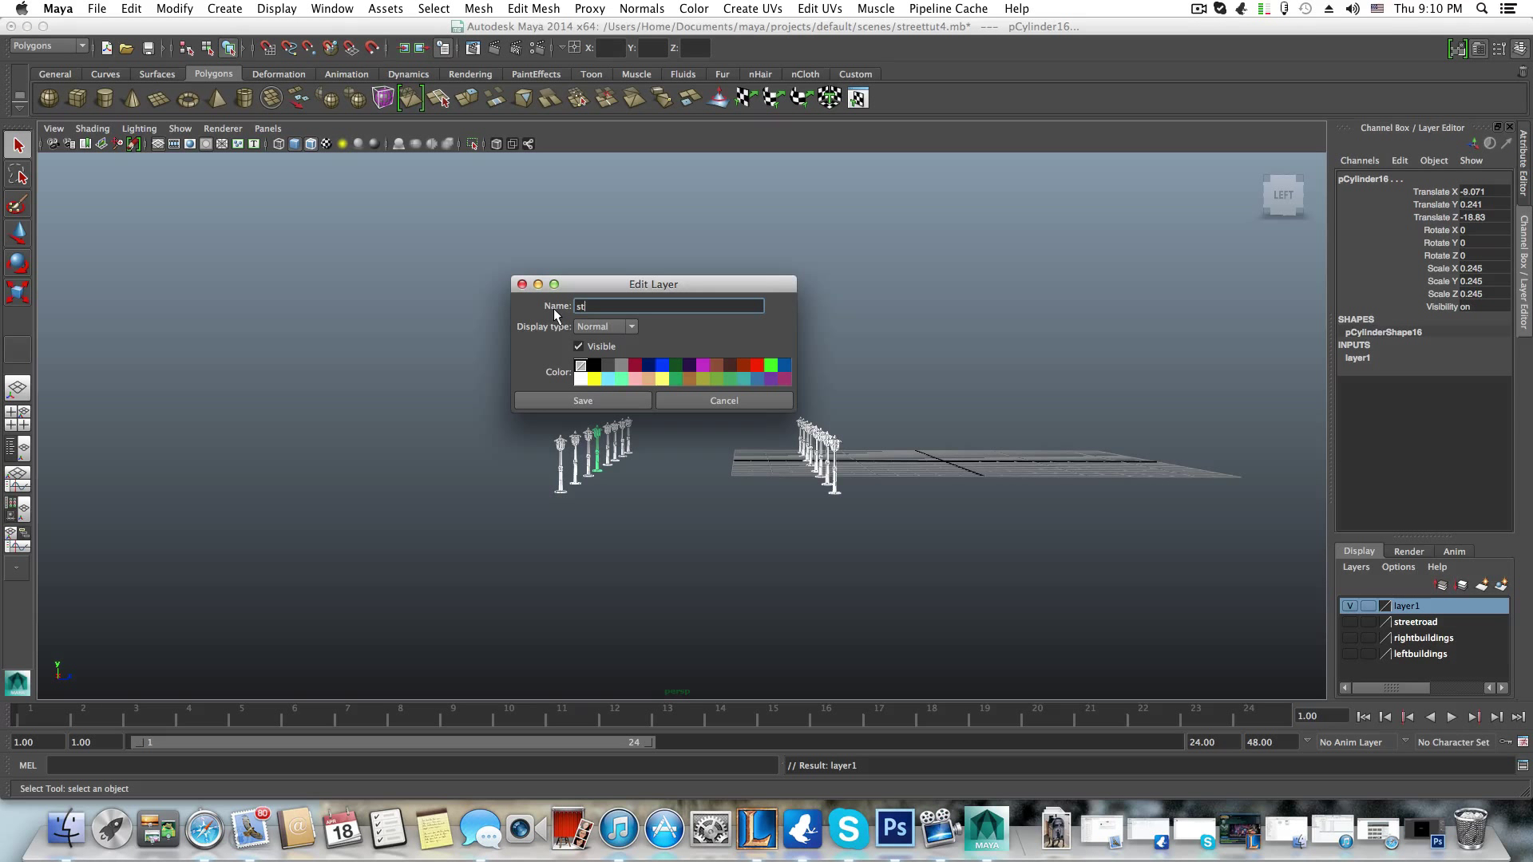
{"action": "type", "text": "streetlights"}
{"action": "left_click", "coordinate": [576, 402]}
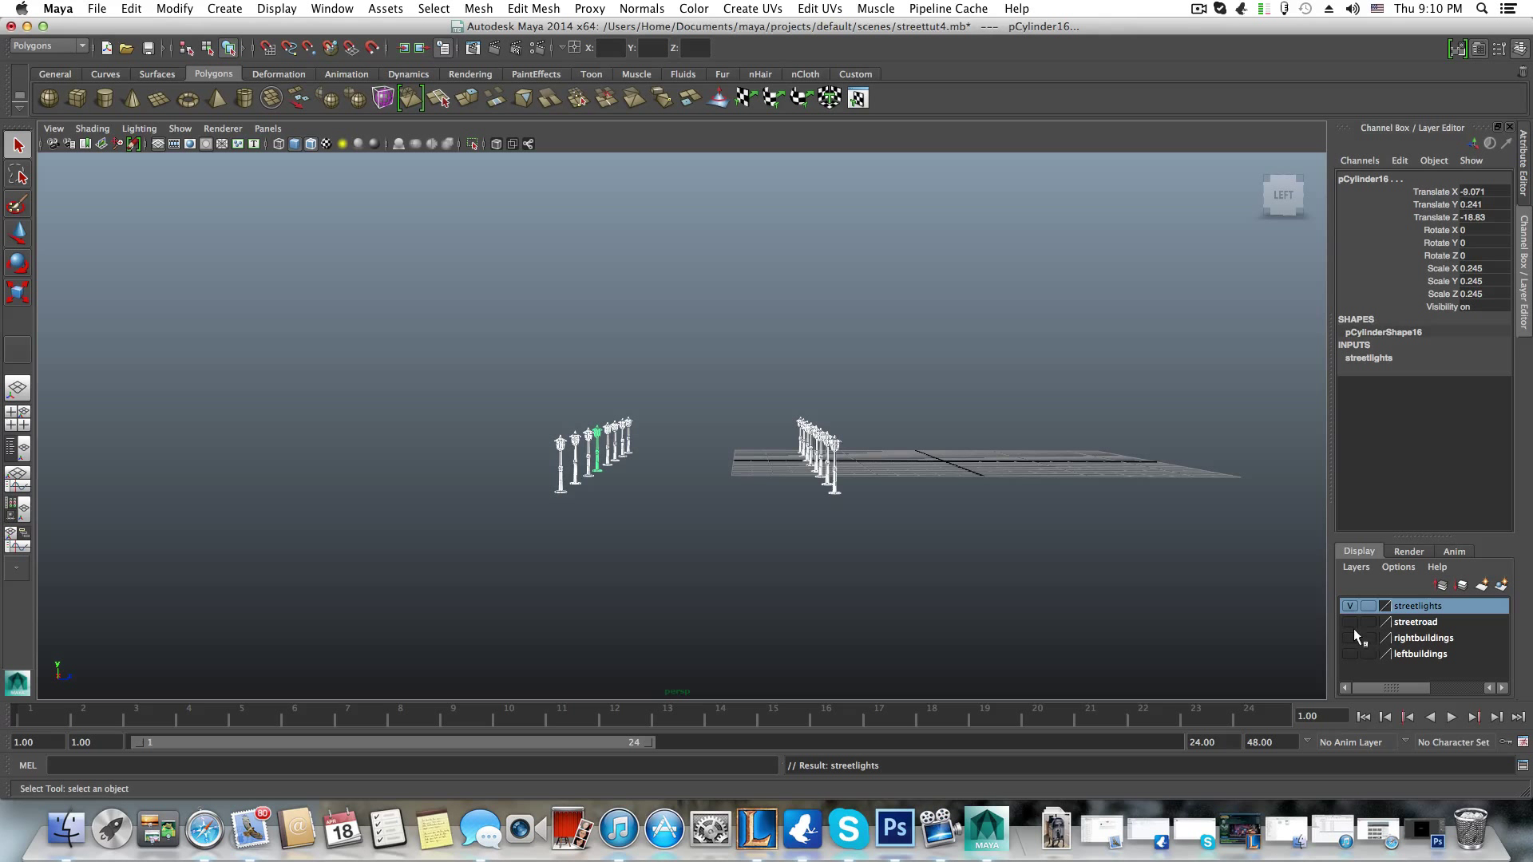
- Hide the streetlights layer and show the streetroad layer
{"action": "left_click", "coordinate": [1348, 605]}
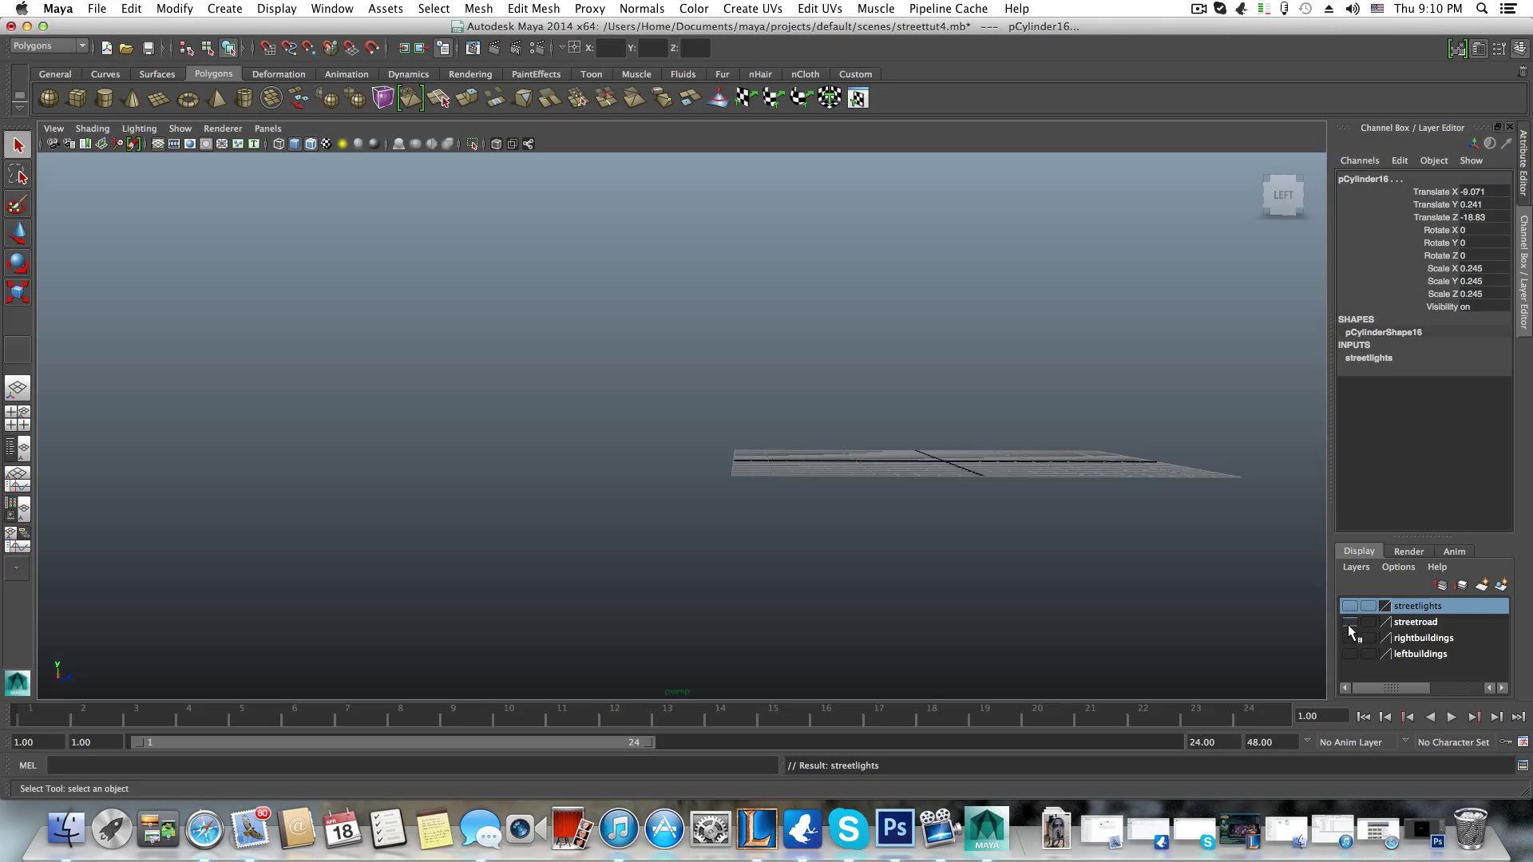
{"action": "left_click", "coordinate": [1349, 622]}
- Examine the street plane's rounded intersection corners, curbs and surrounding edge lines up close and from several angles
{"action": "mouse_move", "coordinate": [677, 512]}
{"action": "left_mouse_down", "text": "alt"}
{"action": "mouse_move", "coordinate": [729, 564]}
{"action": "mouse_move", "coordinate": [702, 513]}
{"action": "mouse_move", "coordinate": [934, 520]}
{"action": "mouse_move", "coordinate": [674, 516]}
{"action": "mouse_move", "coordinate": [672, 533]}
{"action": "left_mouse_up", "text": "alt"}
{"action": "scroll", "coordinate": [671, 530], "scroll_direction": "up", "scroll_amount": 3}
{"action": "middle_click_drag", "start_coordinate": [669, 527], "coordinate": [522, 496], "text": "alt"}
{"action": "left_click_drag", "start_coordinate": [522, 497], "coordinate": [523, 445], "text": "alt"}
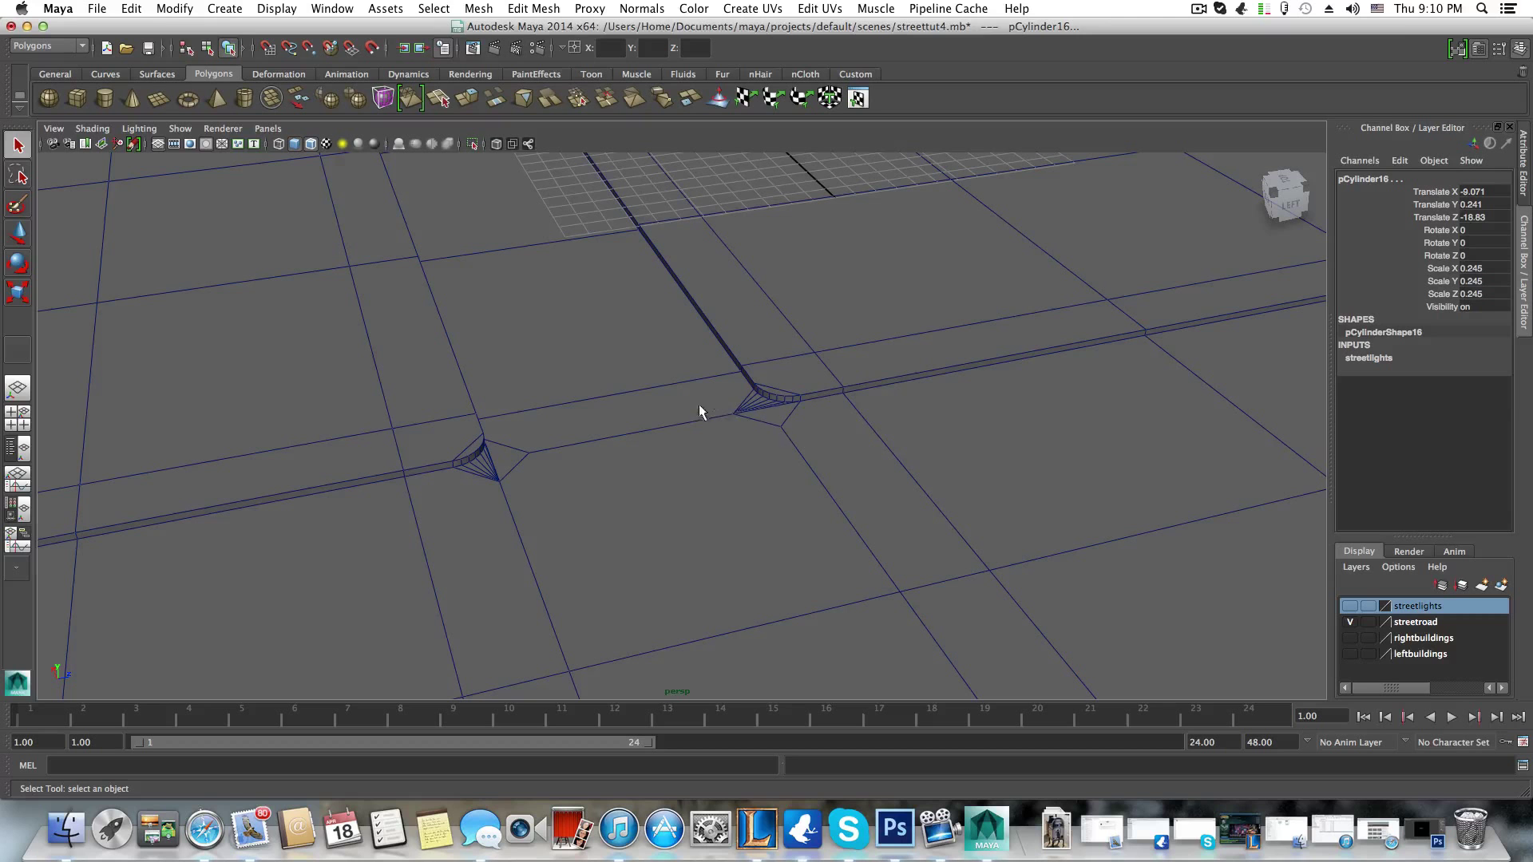
{"action": "middle_click_drag", "start_coordinate": [831, 546], "coordinate": [800, 556], "text": "alt"}
{"action": "left_click_drag", "start_coordinate": [800, 555], "coordinate": [751, 461], "text": "alt"}
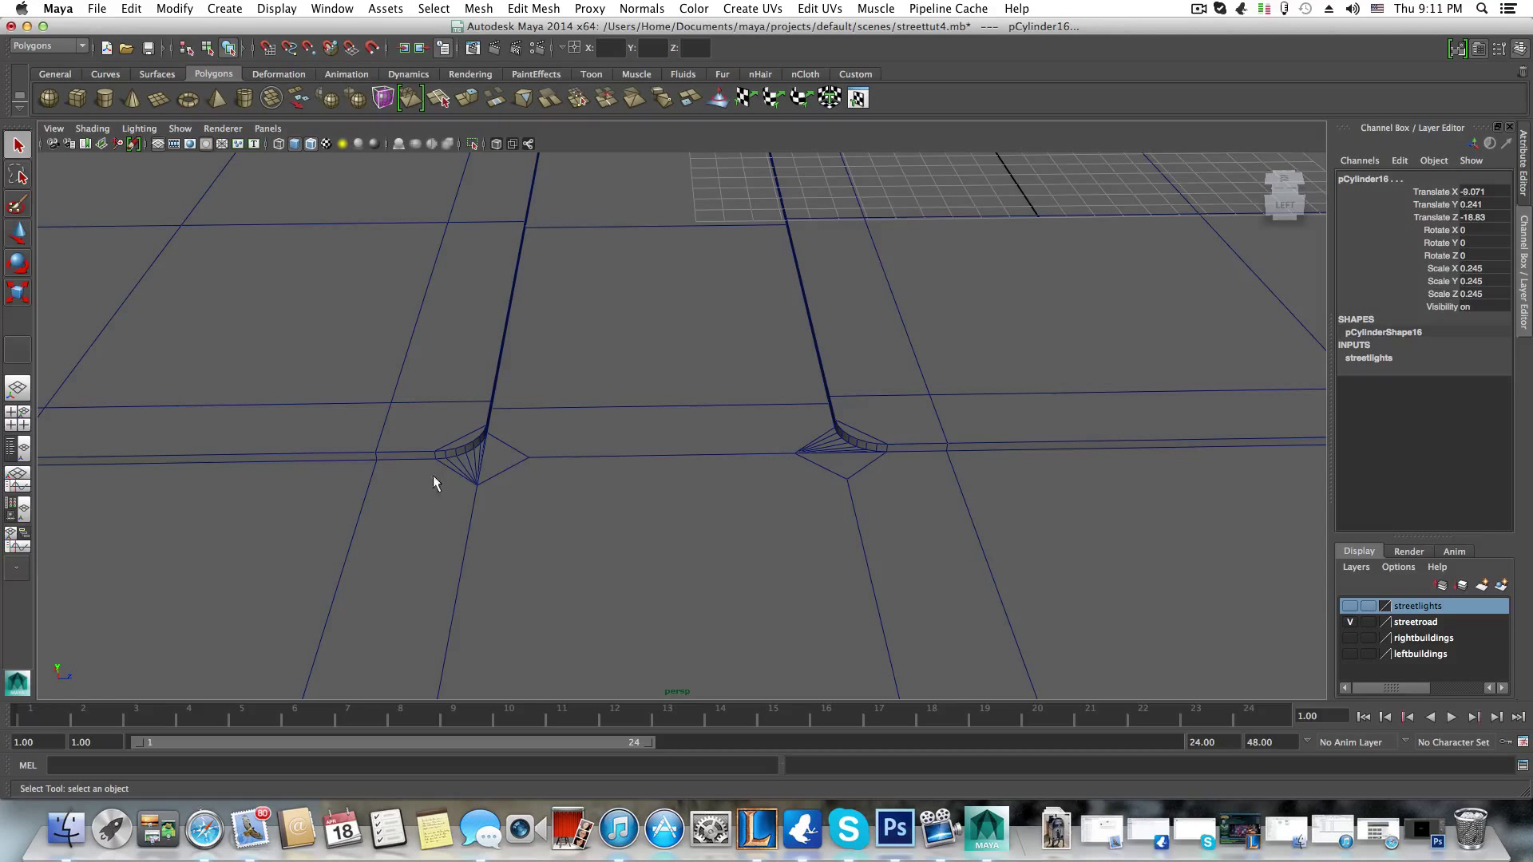
{"action": "left_click_drag", "start_coordinate": [501, 472], "coordinate": [601, 525], "text": "alt"}
{"action": "scroll", "coordinate": [601, 525], "scroll_direction": "down", "scroll_amount": 5}
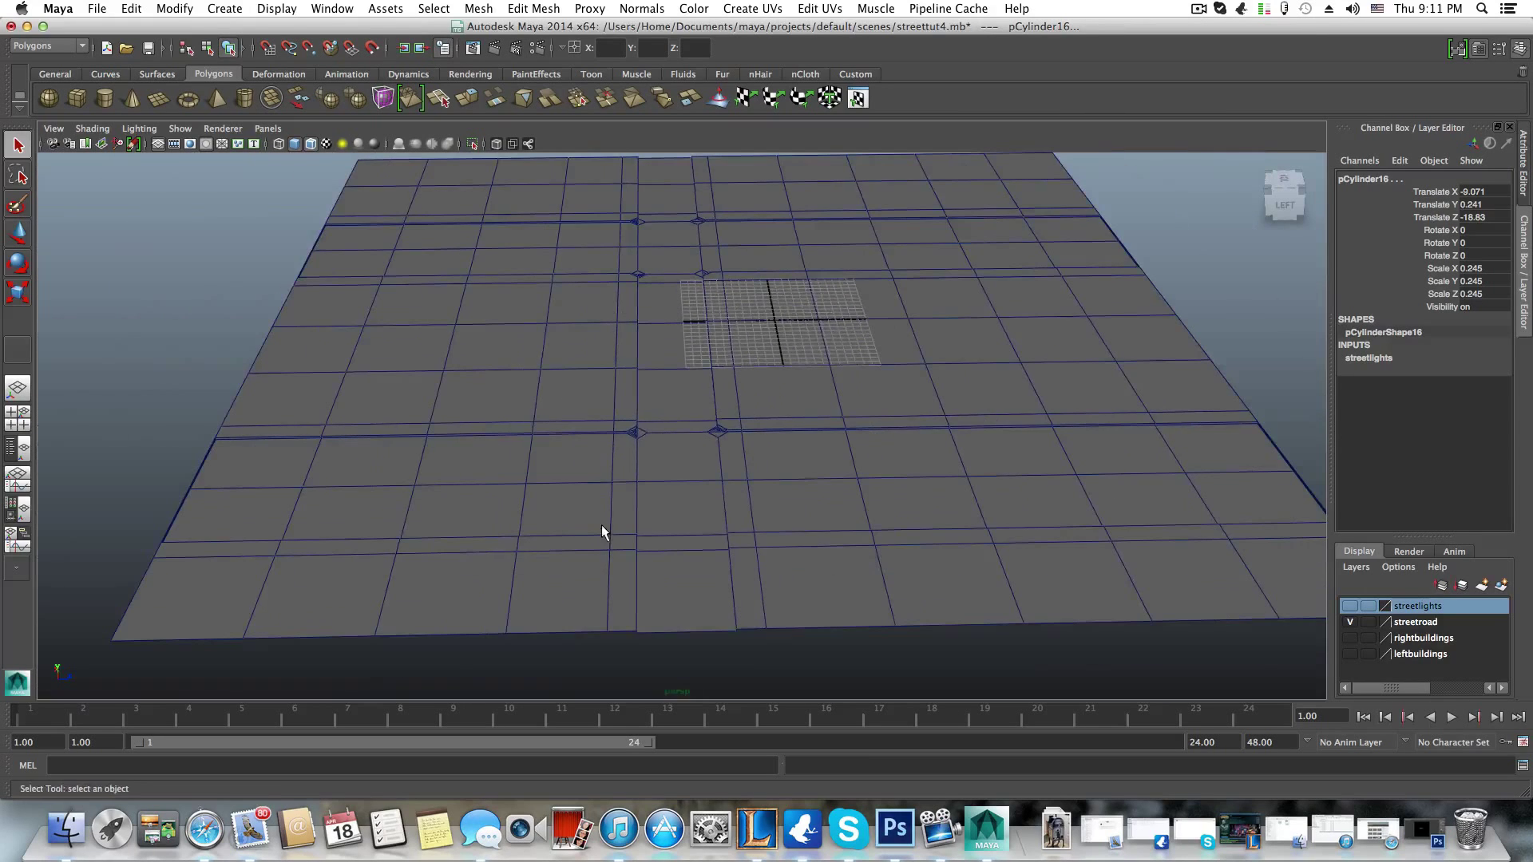
{"action": "middle_click_drag", "start_coordinate": [653, 546], "coordinate": [626, 528], "text": "alt"}
{"action": "left_click_drag", "start_coordinate": [626, 529], "coordinate": [626, 527], "text": "alt"}
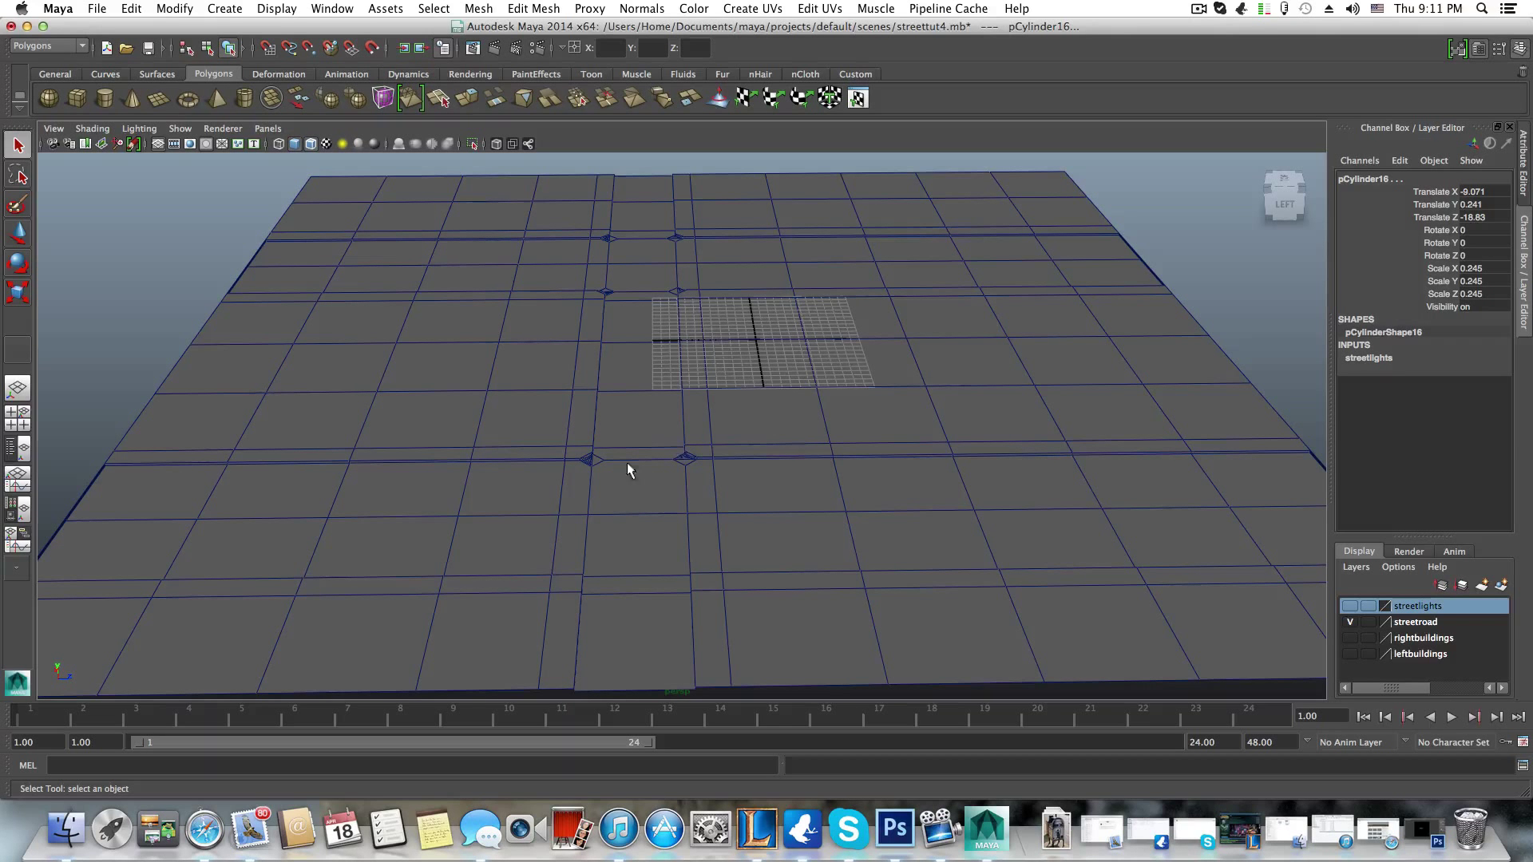
{"action": "left_click_drag", "start_coordinate": [629, 551], "coordinate": [639, 558], "text": "alt"}
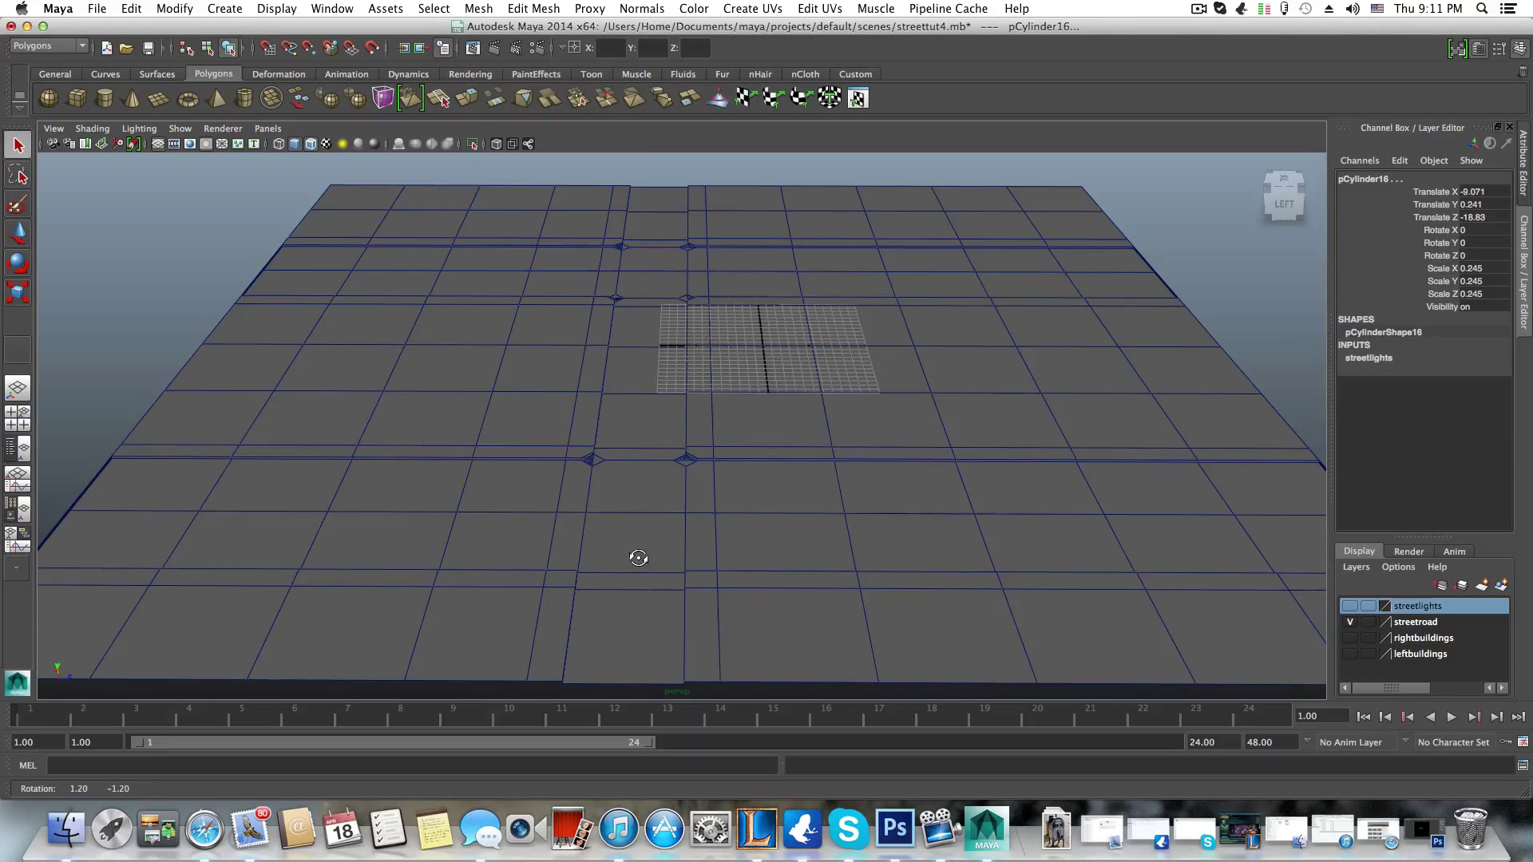
{"action": "middle_click_drag", "start_coordinate": [639, 558], "coordinate": [724, 571], "text": "alt"}
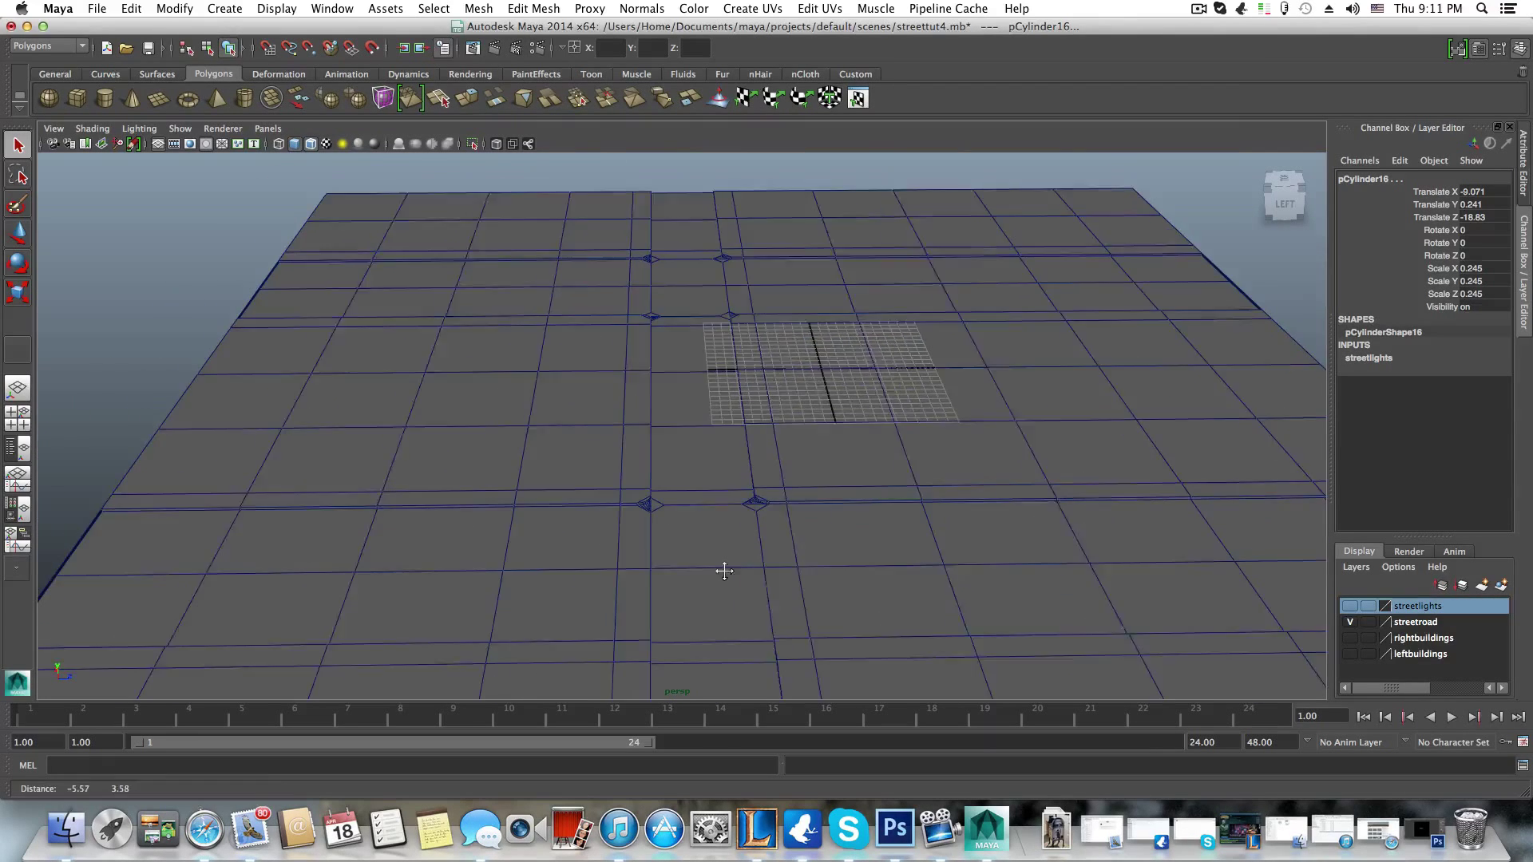
{"action": "scroll", "coordinate": [724, 571], "scroll_direction": "up", "scroll_amount": 6}
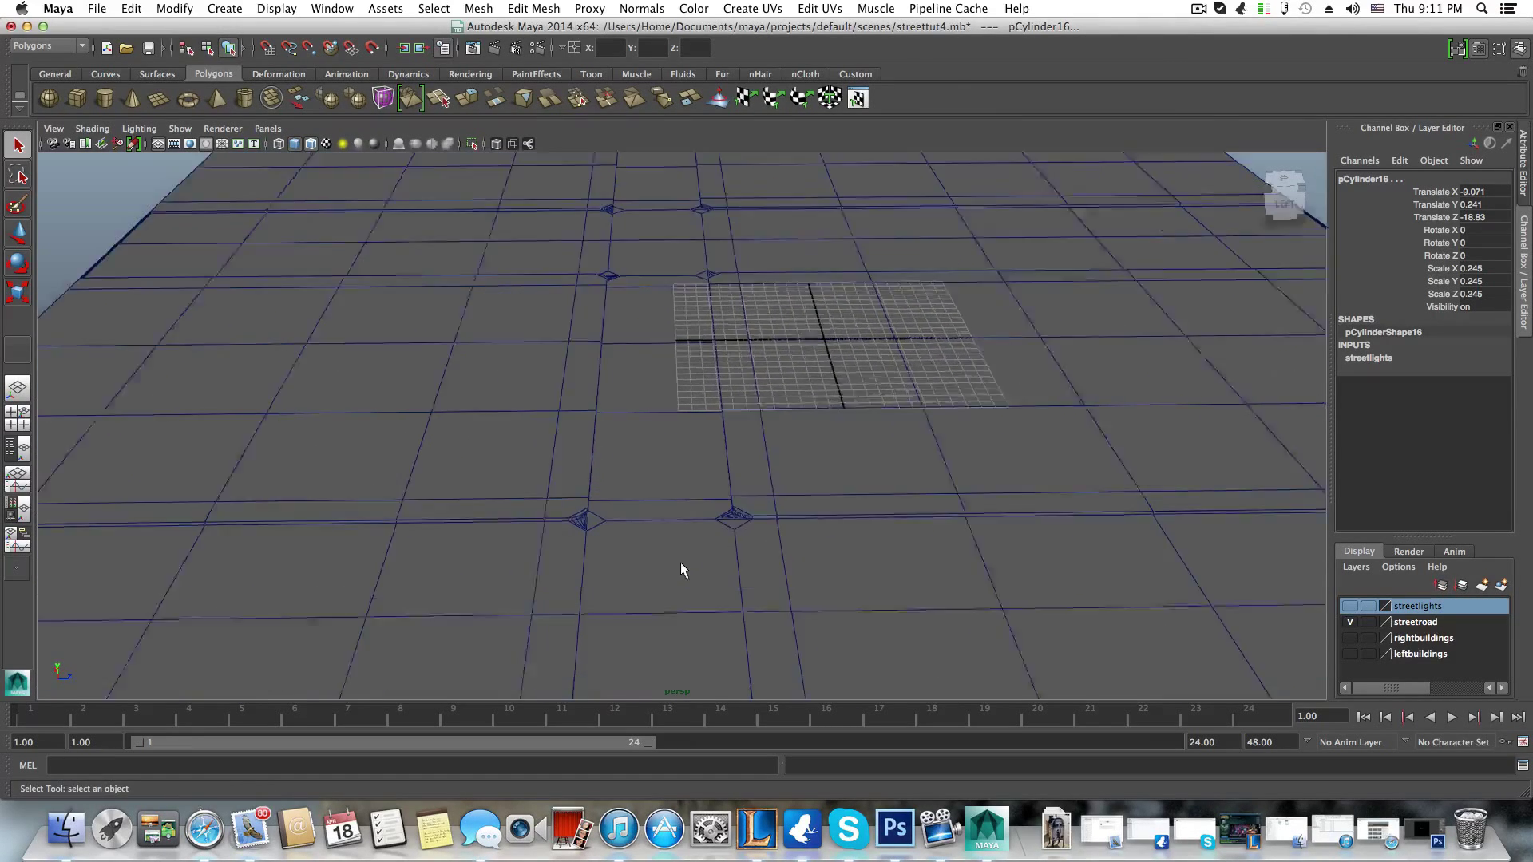
{"action": "left_click_drag", "start_coordinate": [681, 562], "coordinate": [895, 390], "text": "alt"}
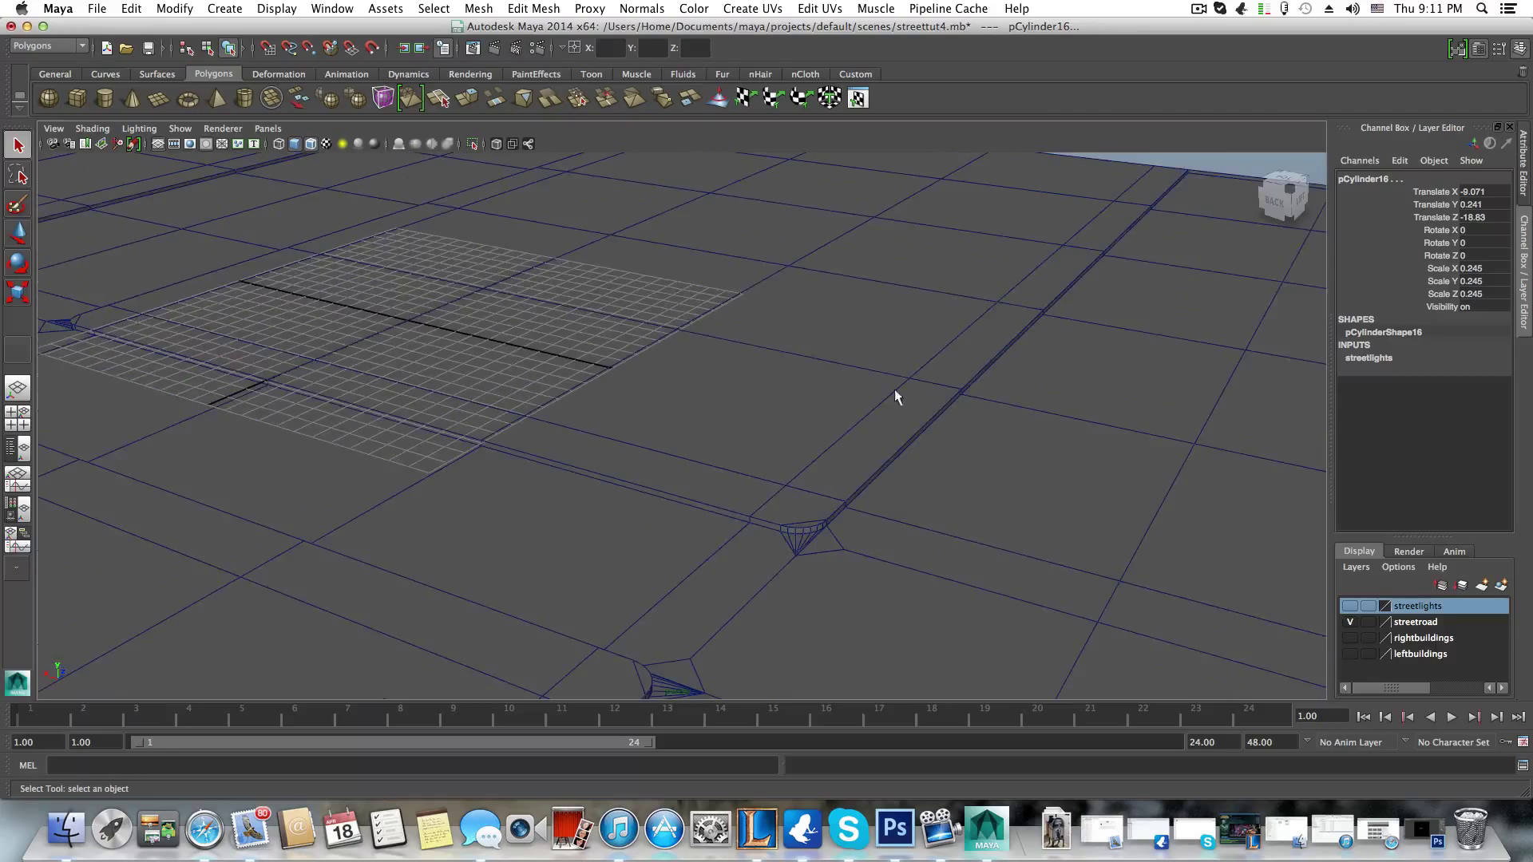
{"action": "left_click_drag", "start_coordinate": [709, 533], "coordinate": [604, 547], "text": "alt"}
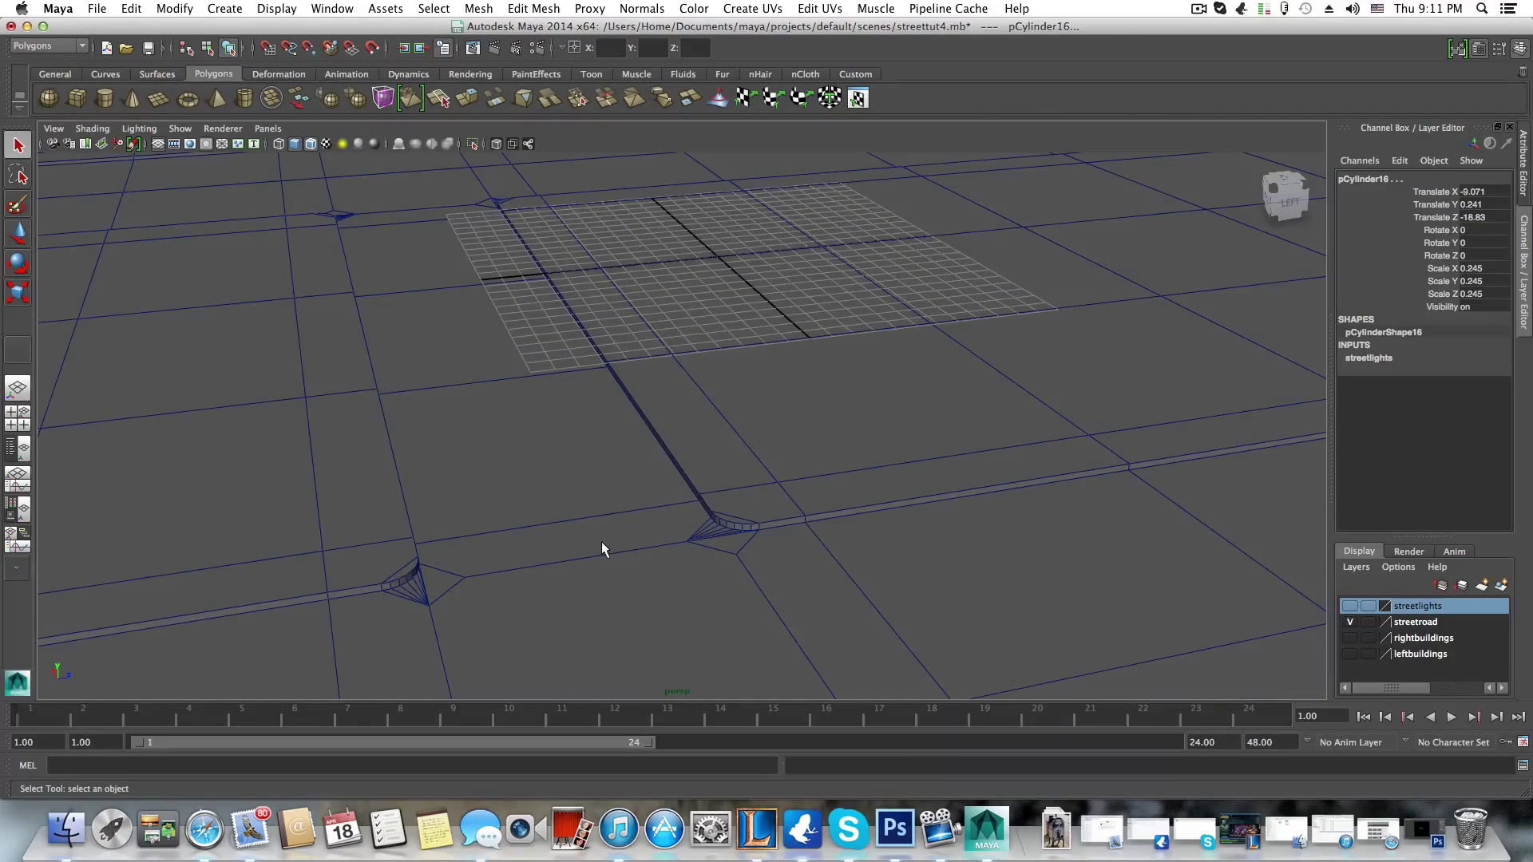
{"action": "left_click_drag", "start_coordinate": [703, 514], "coordinate": [677, 530], "text": "alt"}
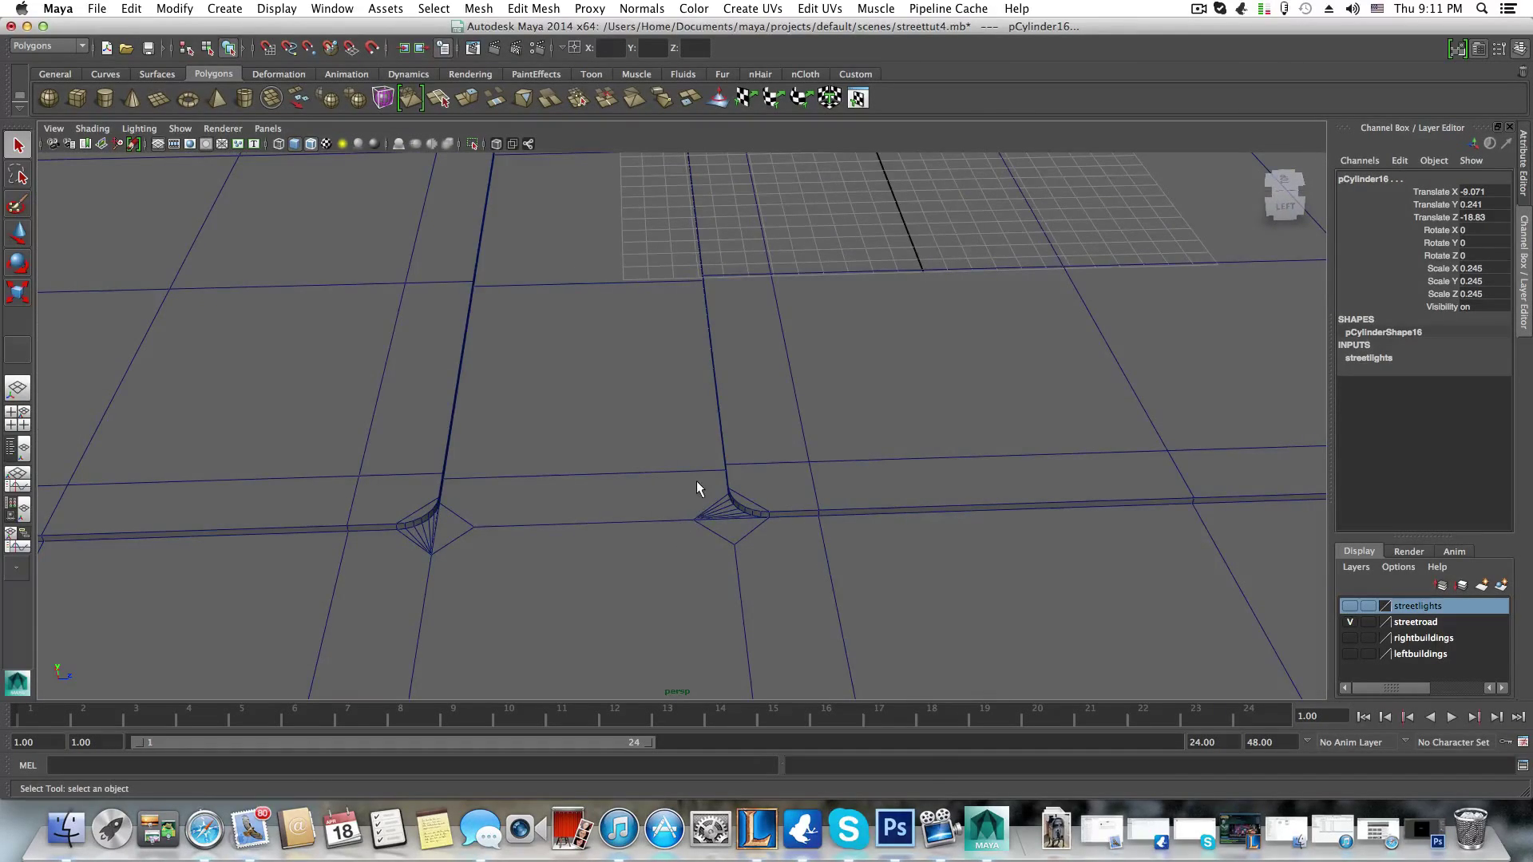
{"action": "right_click_drag", "start_coordinate": [705, 479], "coordinate": [712, 517], "text": "alt"}
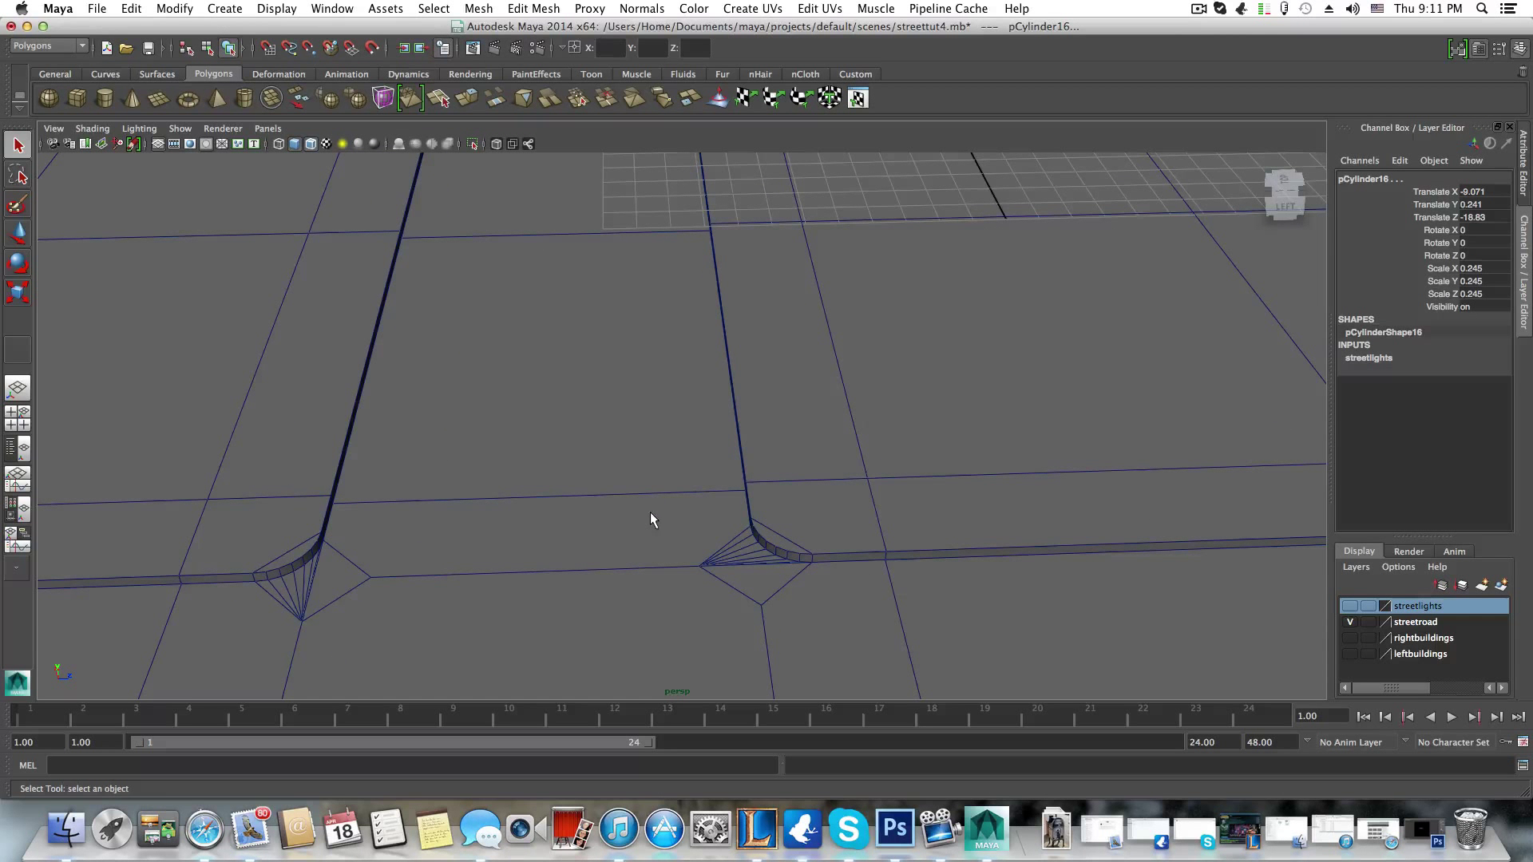
{"action": "left_click_drag", "start_coordinate": [650, 520], "coordinate": [625, 552], "text": "alt"}
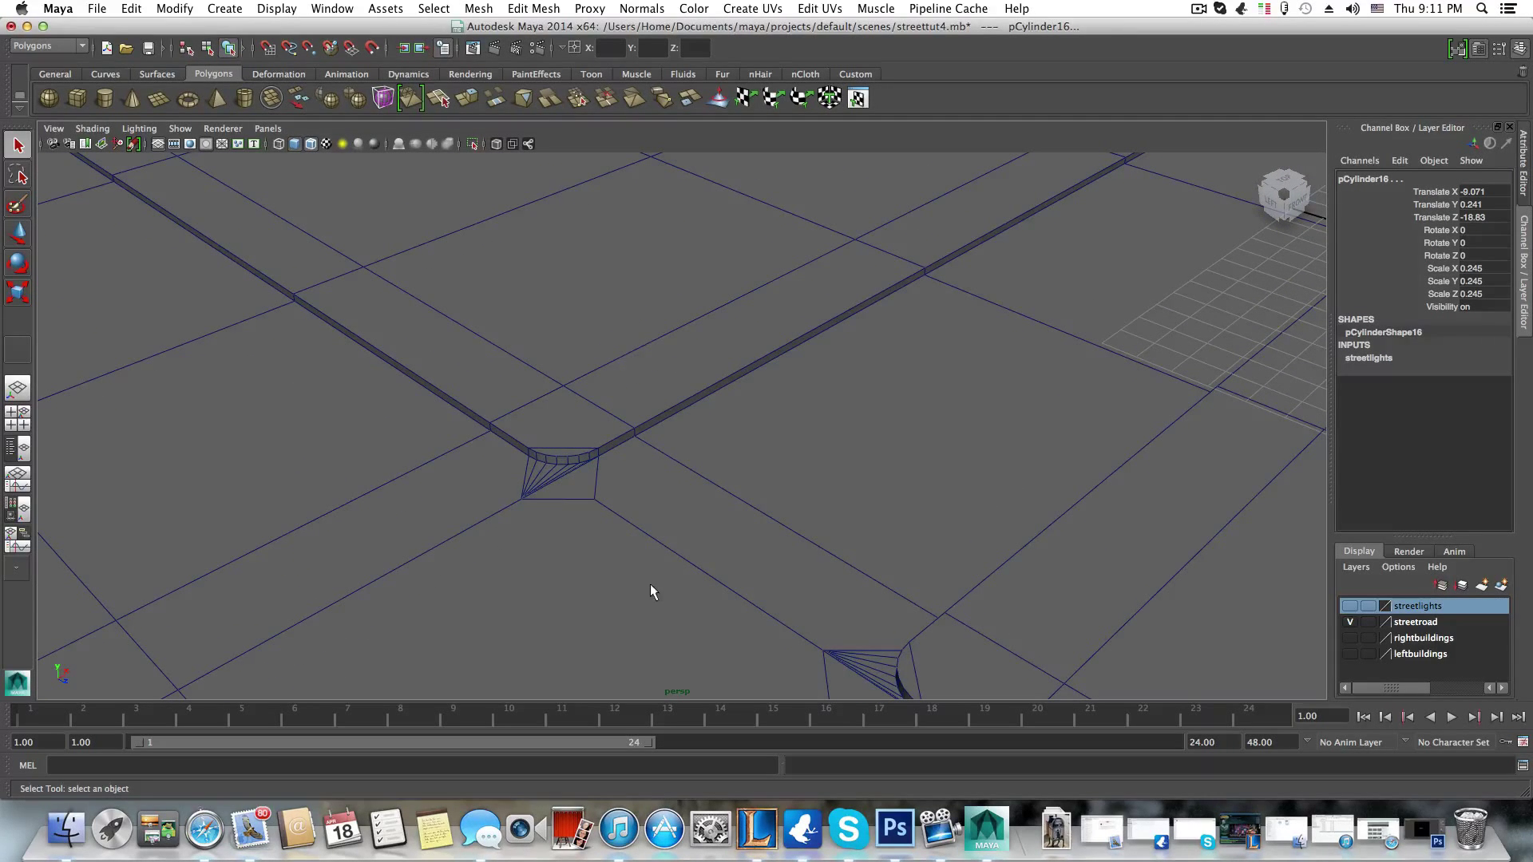
{"action": "left_click_drag", "start_coordinate": [651, 596], "coordinate": [448, 610], "text": "alt"}
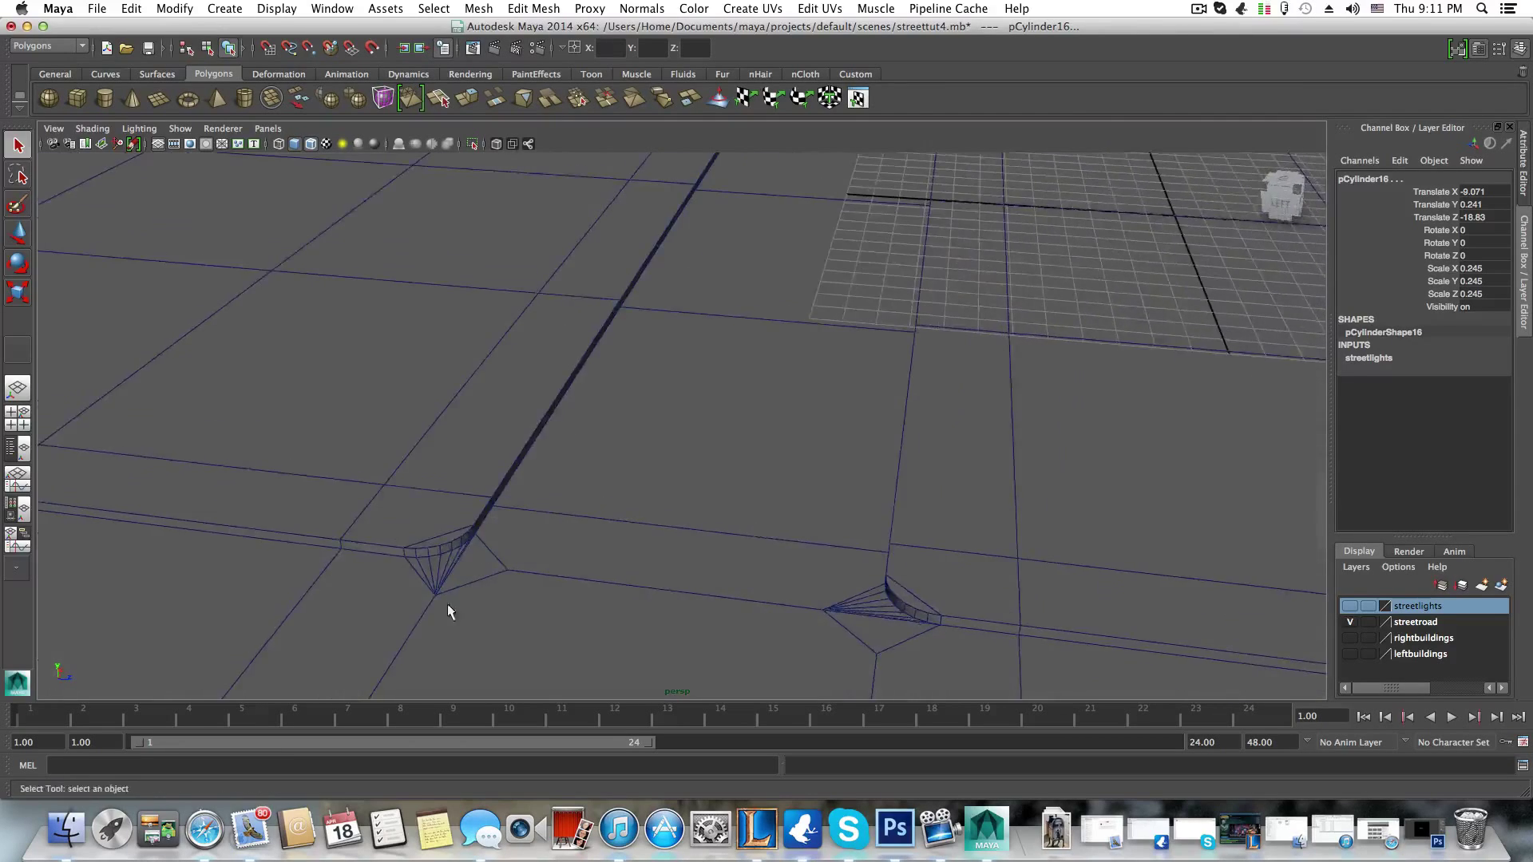
{"action": "middle_click_drag", "start_coordinate": [448, 609], "coordinate": [675, 573], "text": "alt"}
{"action": "mouse_move", "coordinate": [675, 573]}
{"action": "left_mouse_down", "text": "alt"}
{"action": "mouse_move", "coordinate": [599, 602]}
{"action": "mouse_move", "coordinate": [756, 538]}
{"action": "mouse_move", "coordinate": [739, 599]}
{"action": "mouse_move", "coordinate": [669, 610]}
{"action": "mouse_move", "coordinate": [726, 667]}
{"action": "mouse_move", "coordinate": [674, 561]}
{"action": "mouse_move", "coordinate": [781, 609]}
{"action": "mouse_move", "coordinate": [702, 568]}
{"action": "left_mouse_up", "text": "alt"}
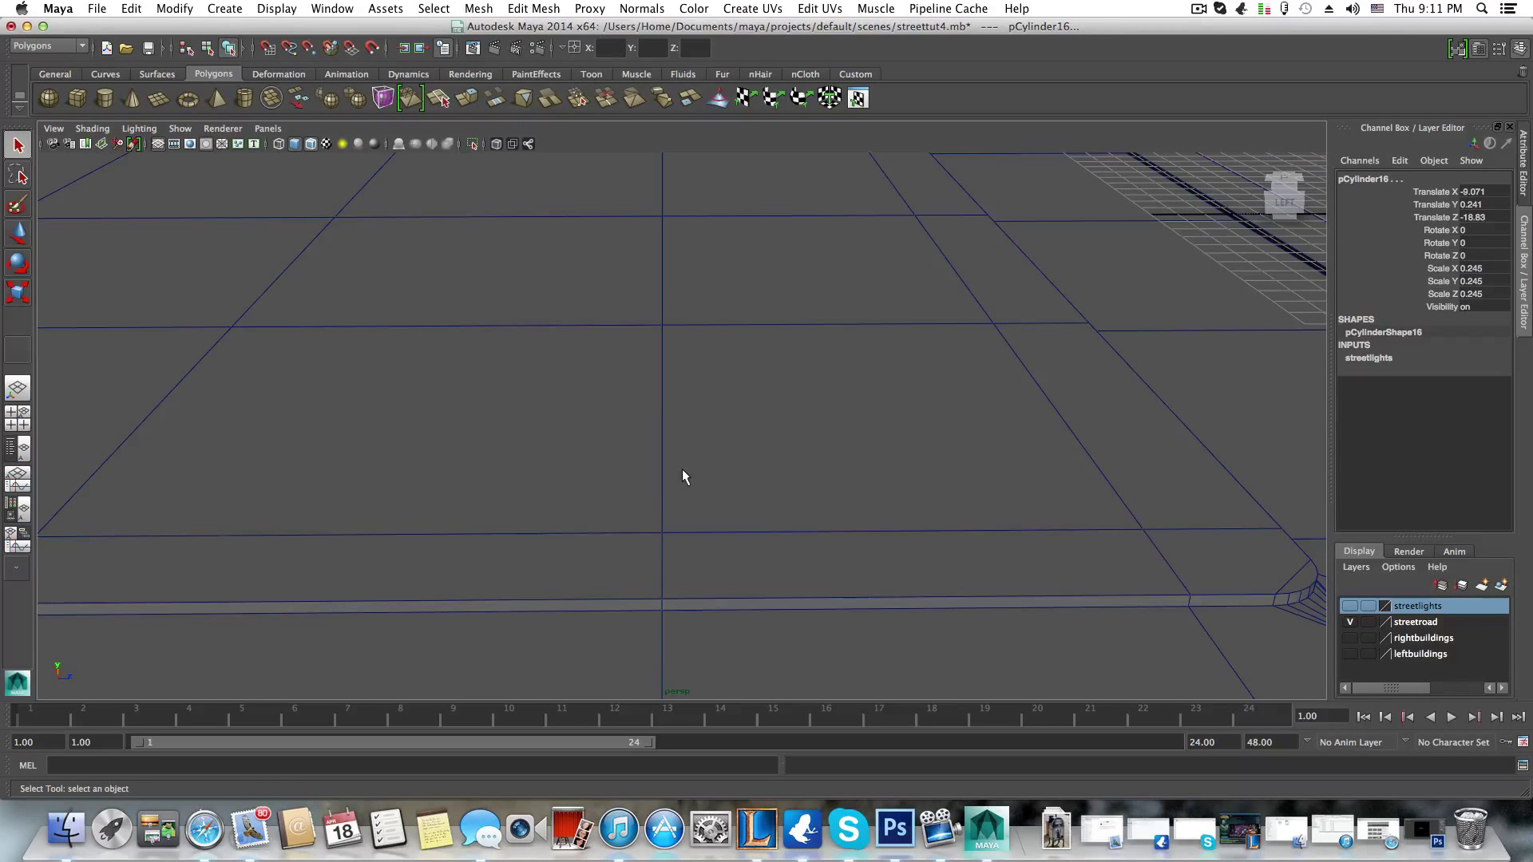
- Switch the street plane to edge selection and delete the edge crossing the road between the two rounded corners of the near intersection
{"action": "right_click_drag", "start_coordinate": [655, 412], "coordinate": [664, 381]}
{"action": "left_click", "coordinate": [662, 405]}
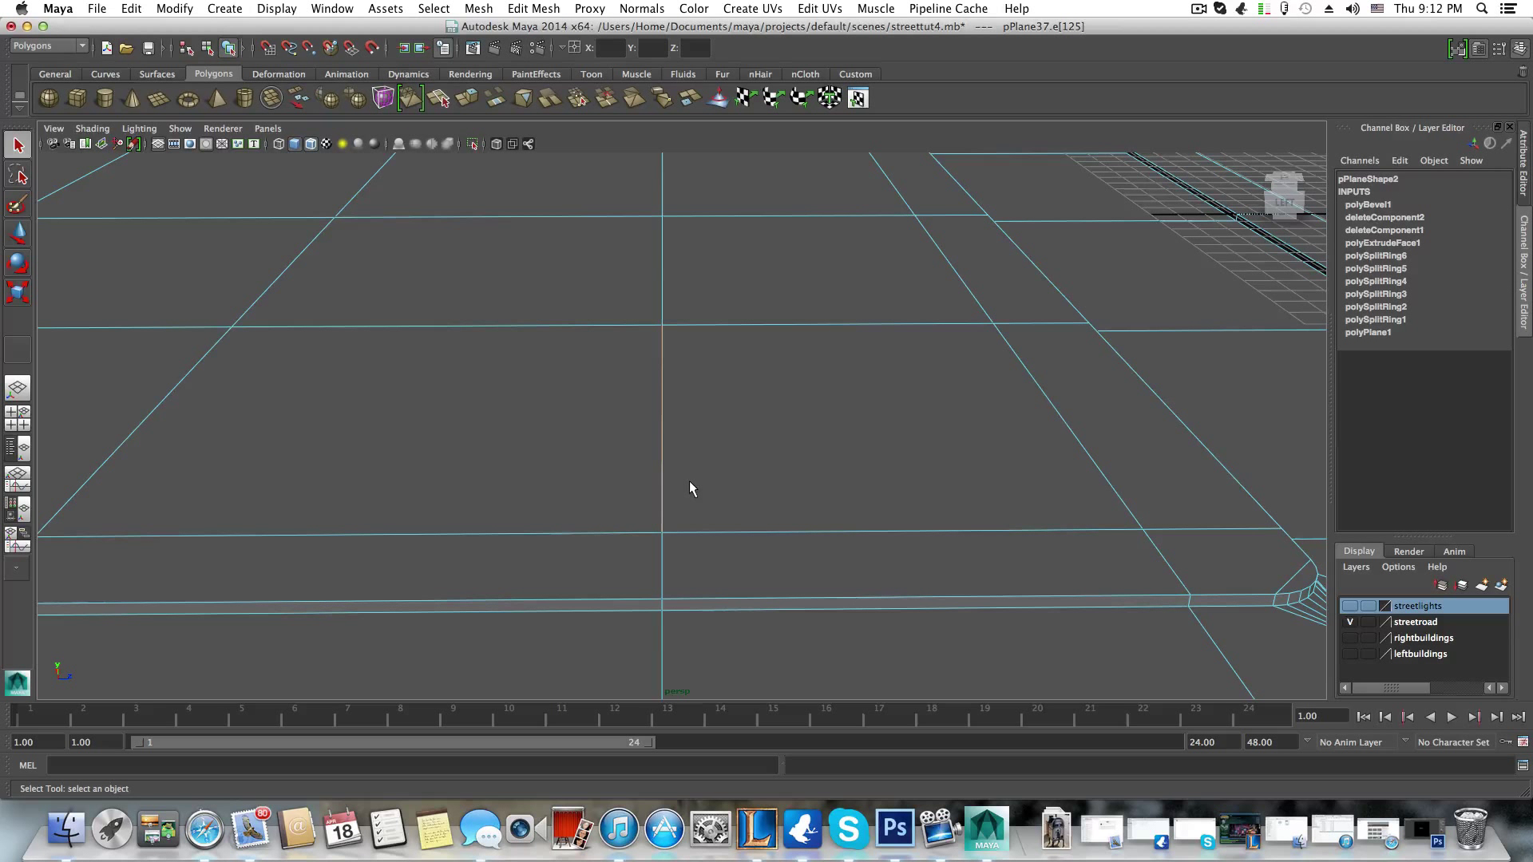
{"action": "left_click", "coordinate": [593, 418]}
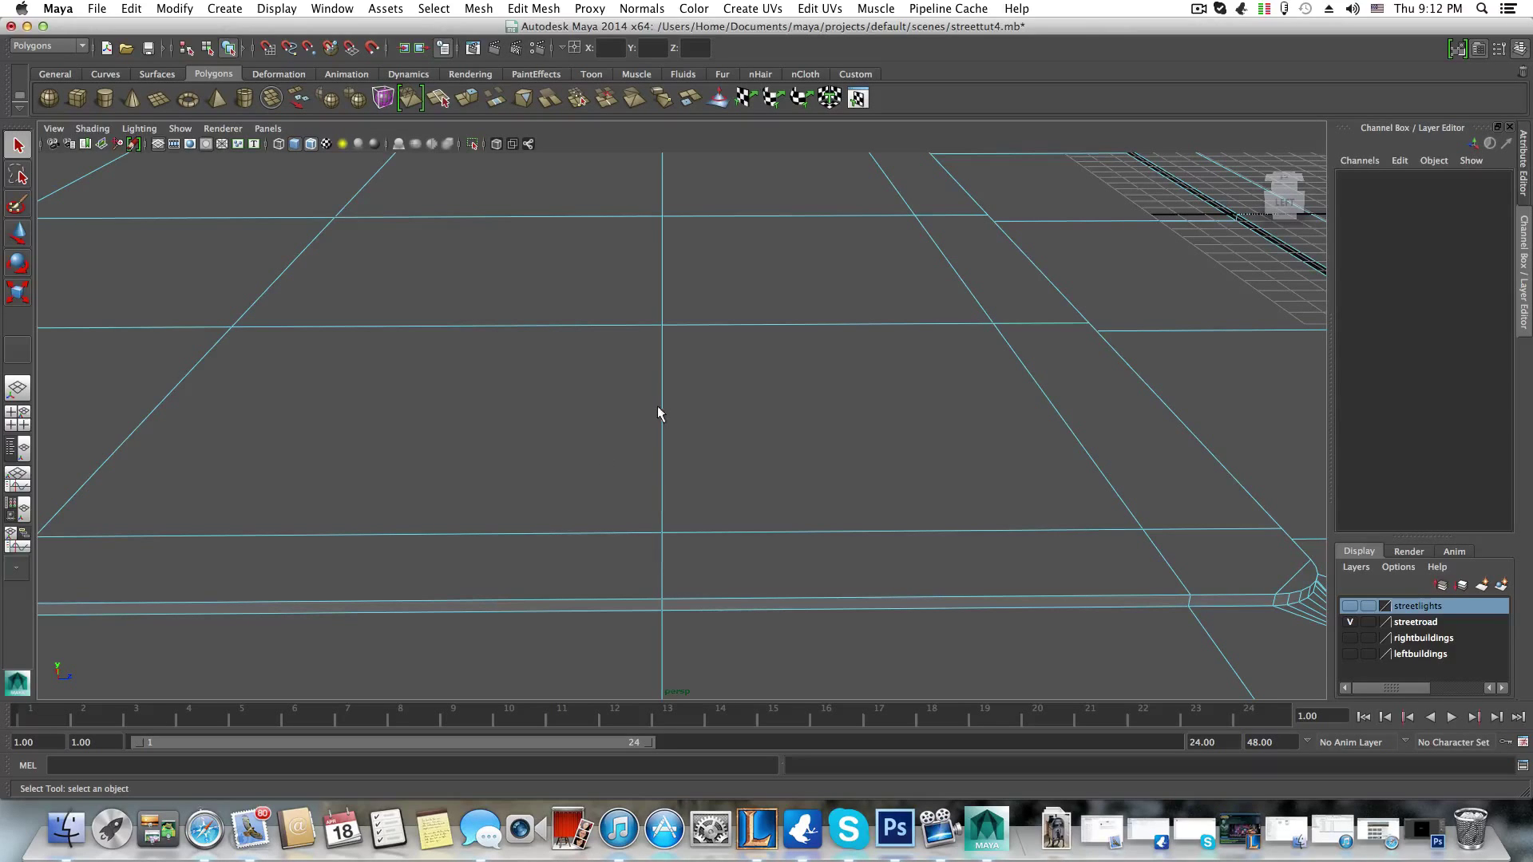
{"action": "scroll", "coordinate": [677, 515], "scroll_direction": "down", "scroll_amount": 3}
{"action": "scroll", "coordinate": [677, 515], "scroll_direction": "down", "scroll_amount": 2}
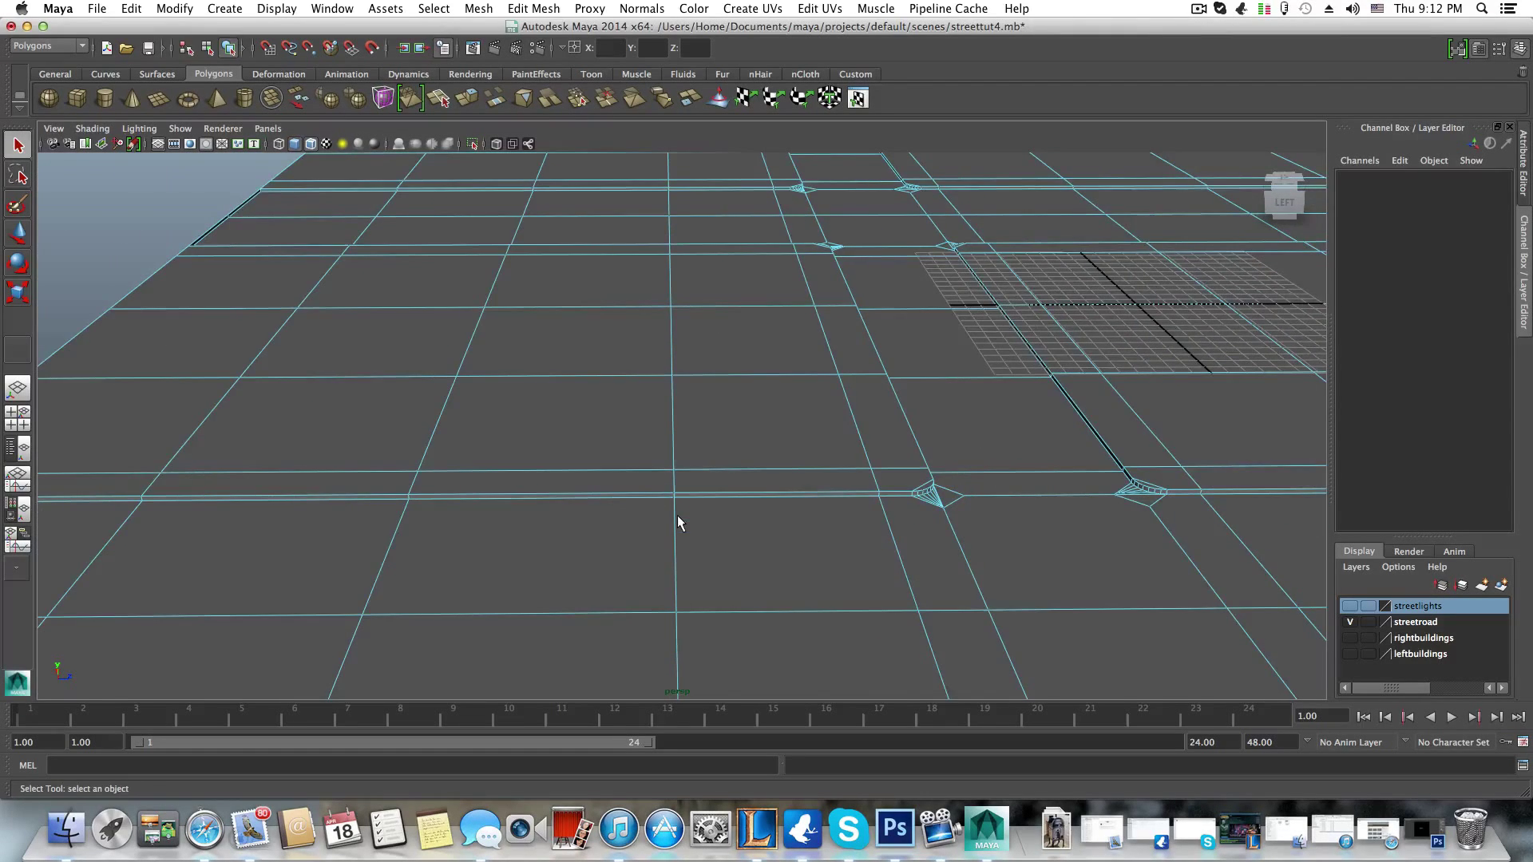
{"action": "left_click_drag", "start_coordinate": [677, 515], "coordinate": [536, 523], "text": "alt"}
{"action": "scroll", "coordinate": [536, 524], "scroll_direction": "up", "scroll_amount": 5}
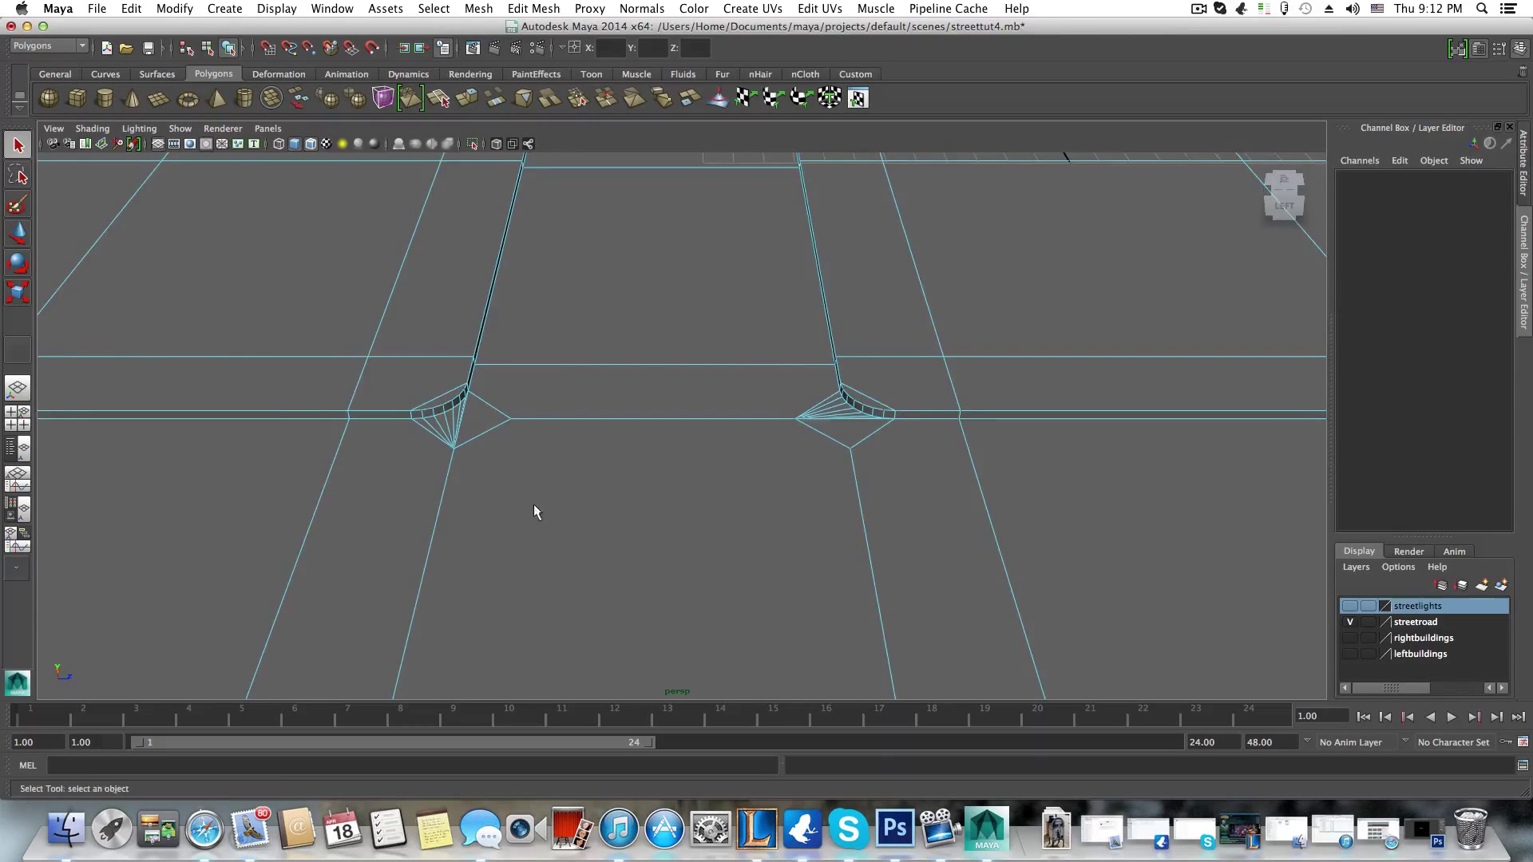
{"action": "left_click", "coordinate": [650, 431]}
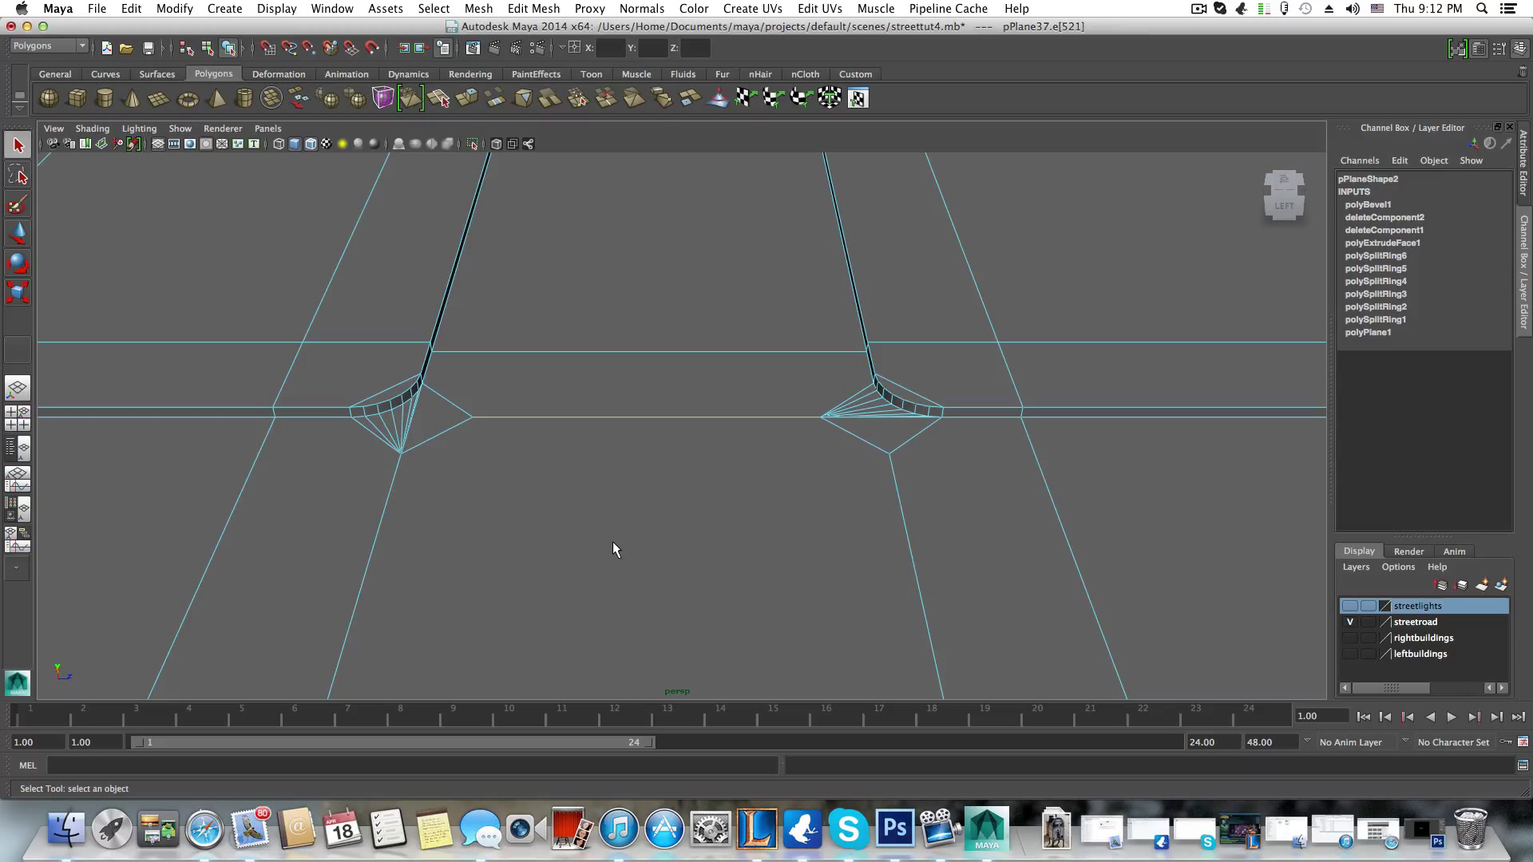
{"action": "left_click", "coordinate": [564, 472]}
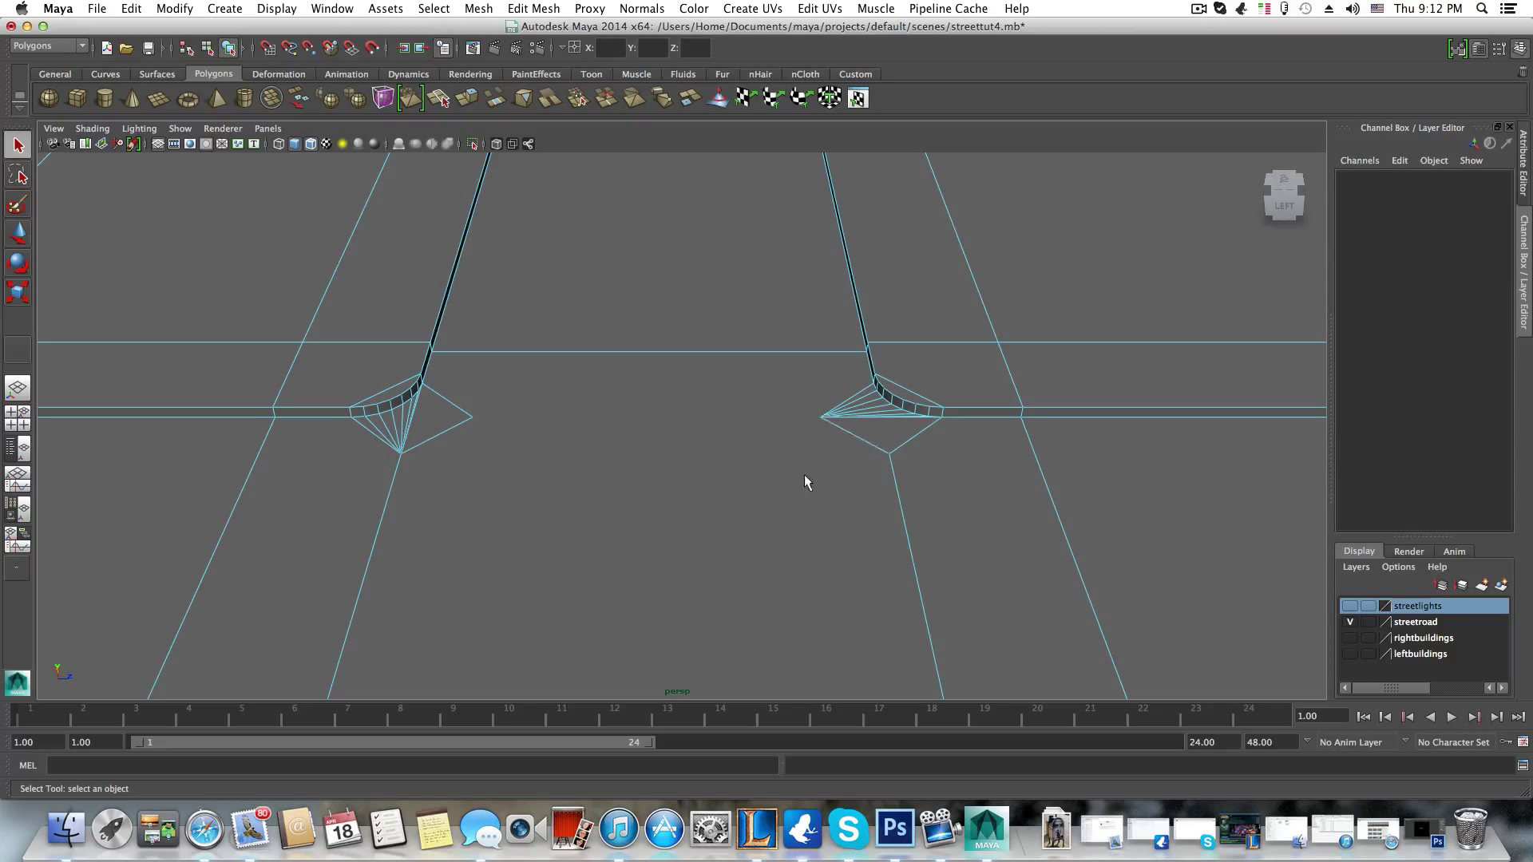
- Examine the edges meeting at the inner points of the two rounded corners on either side of the road
{"action": "middle_click_drag", "start_coordinate": [803, 474], "coordinate": [781, 438], "text": "alt"}
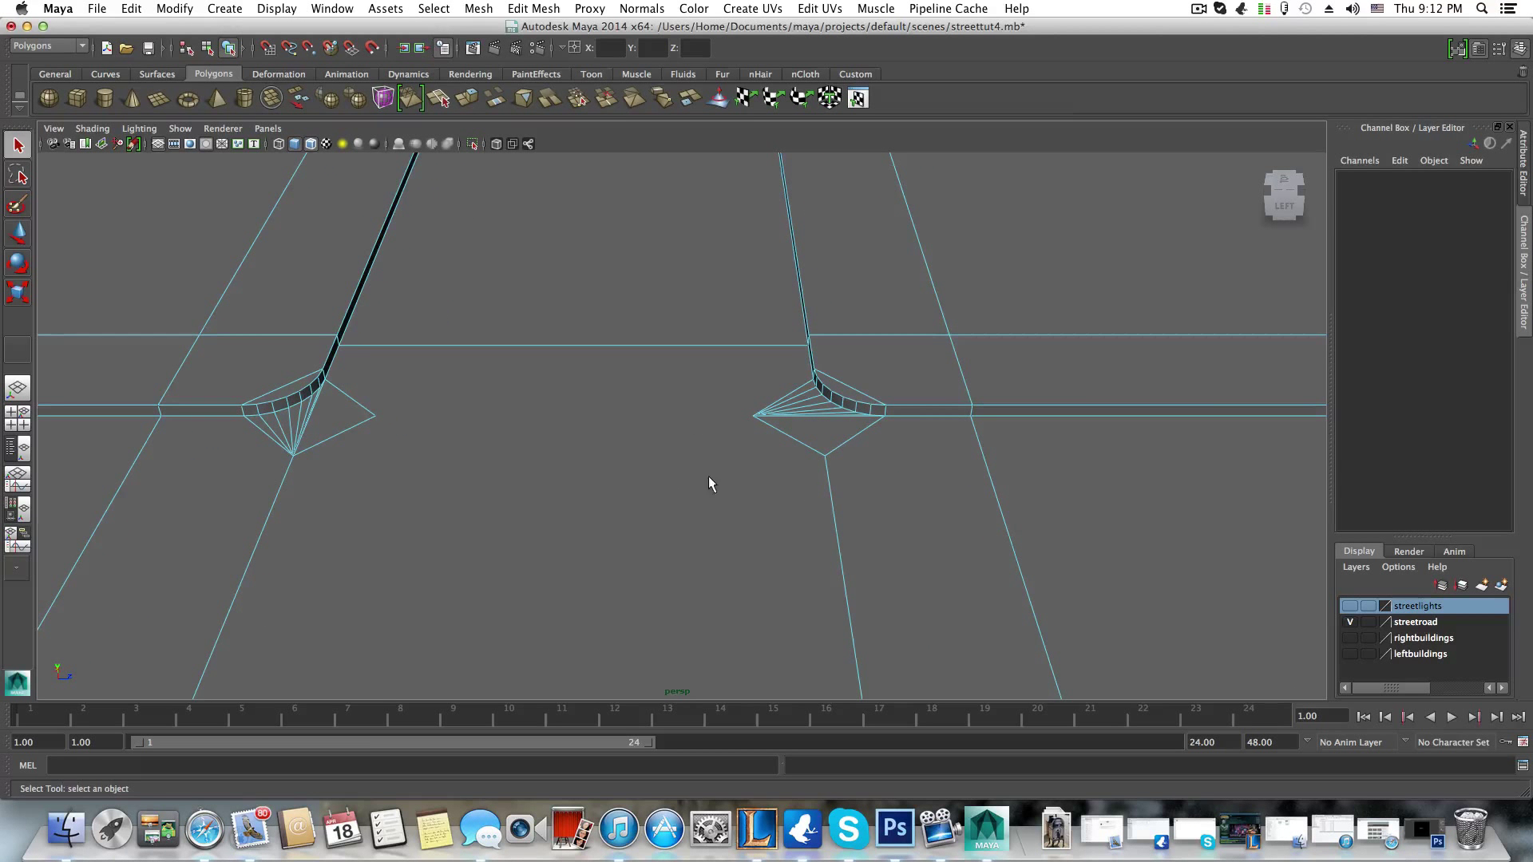
{"action": "middle_click_drag", "start_coordinate": [710, 479], "coordinate": [703, 543], "text": "alt"}
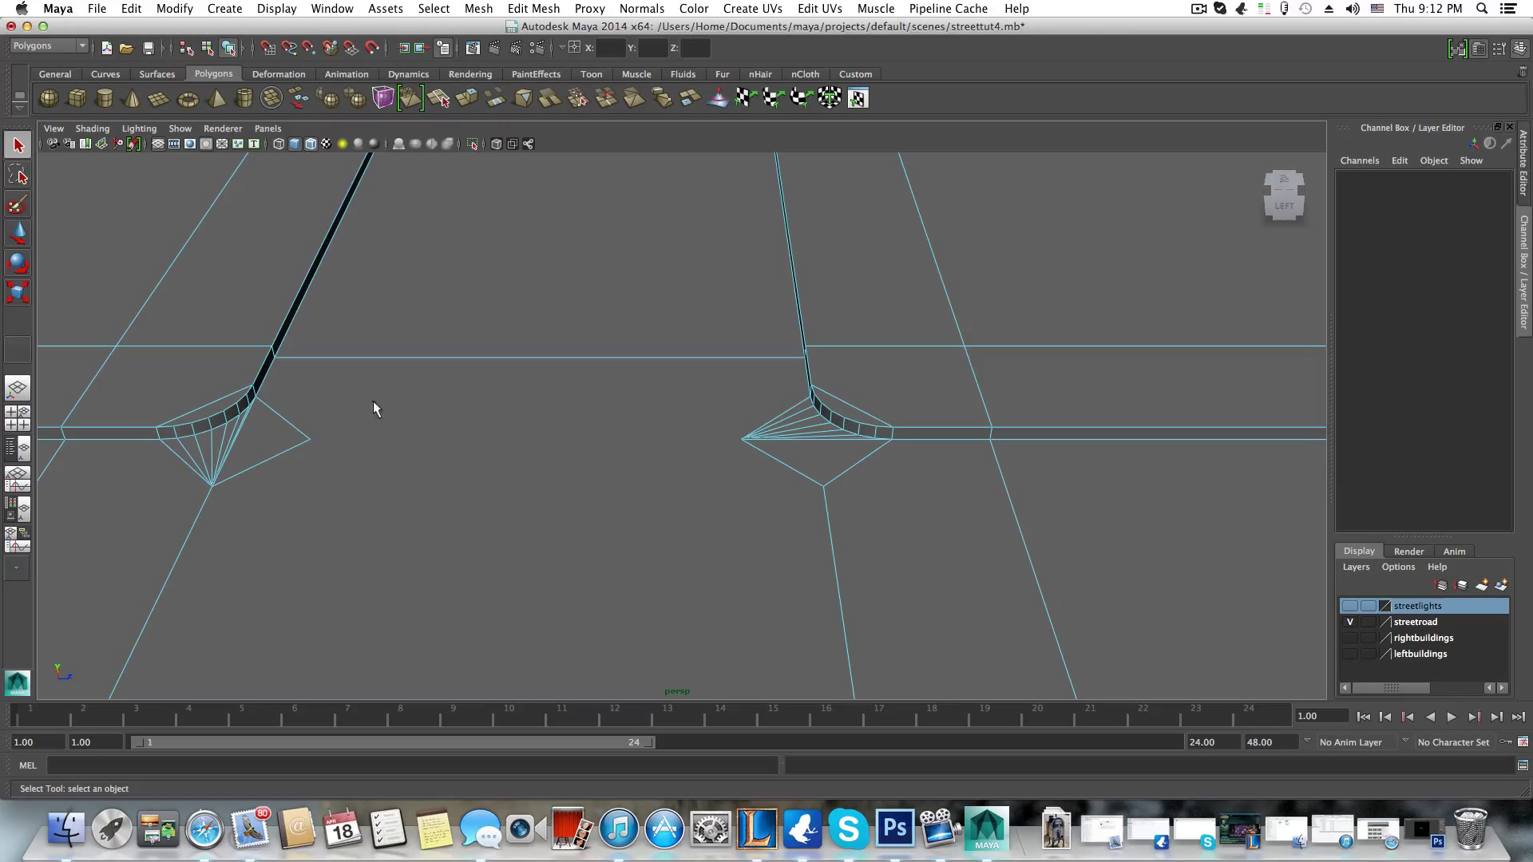
{"action": "left_click_drag", "start_coordinate": [372, 401], "coordinate": [591, 526]}
{"action": "double_click", "coordinate": [746, 444]}
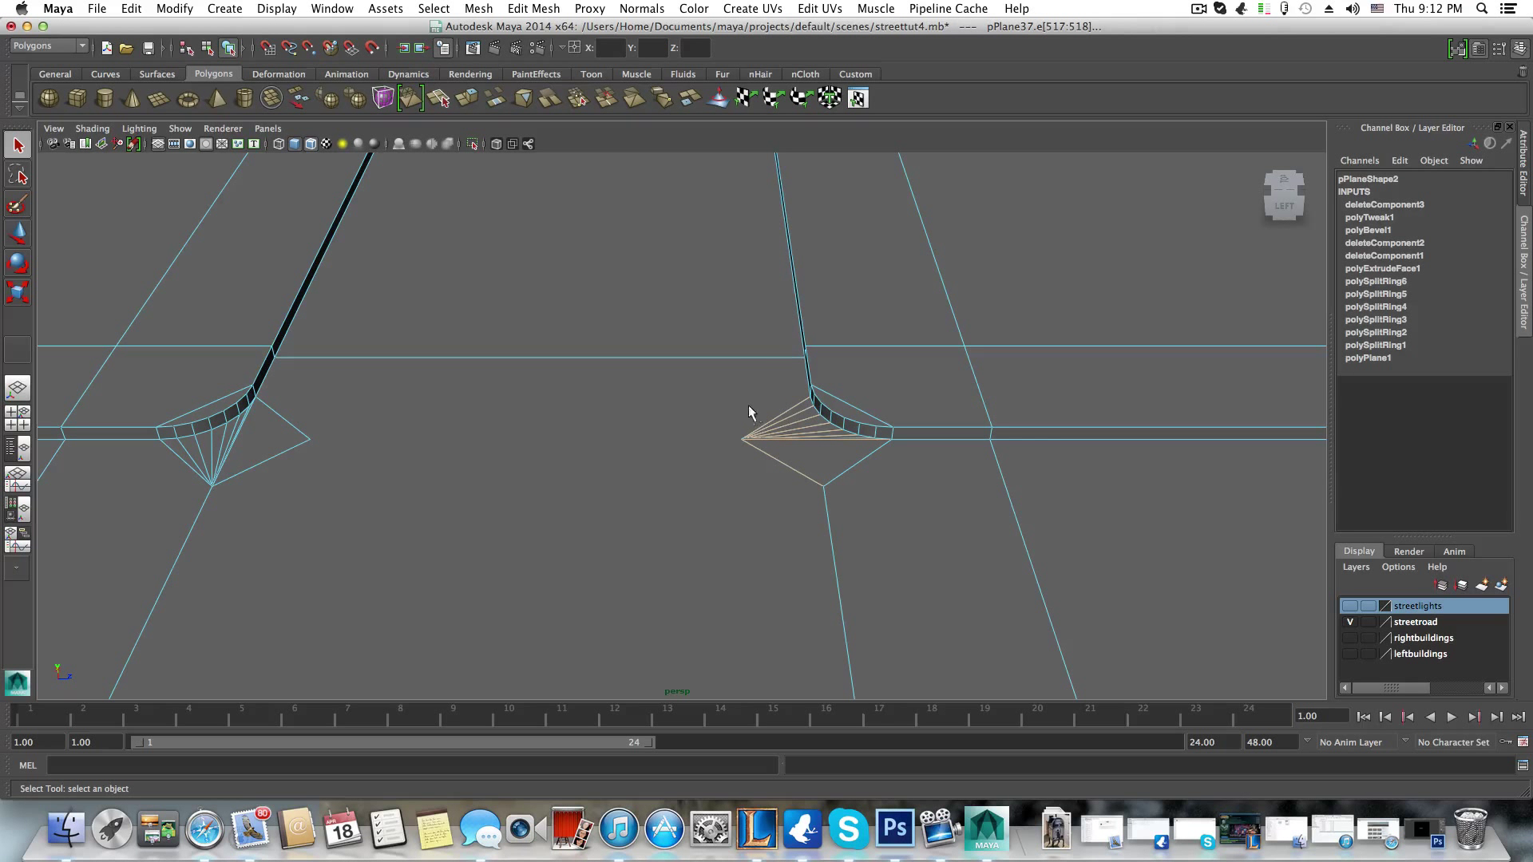
{"action": "left_click_drag", "start_coordinate": [296, 477], "coordinate": [299, 479]}
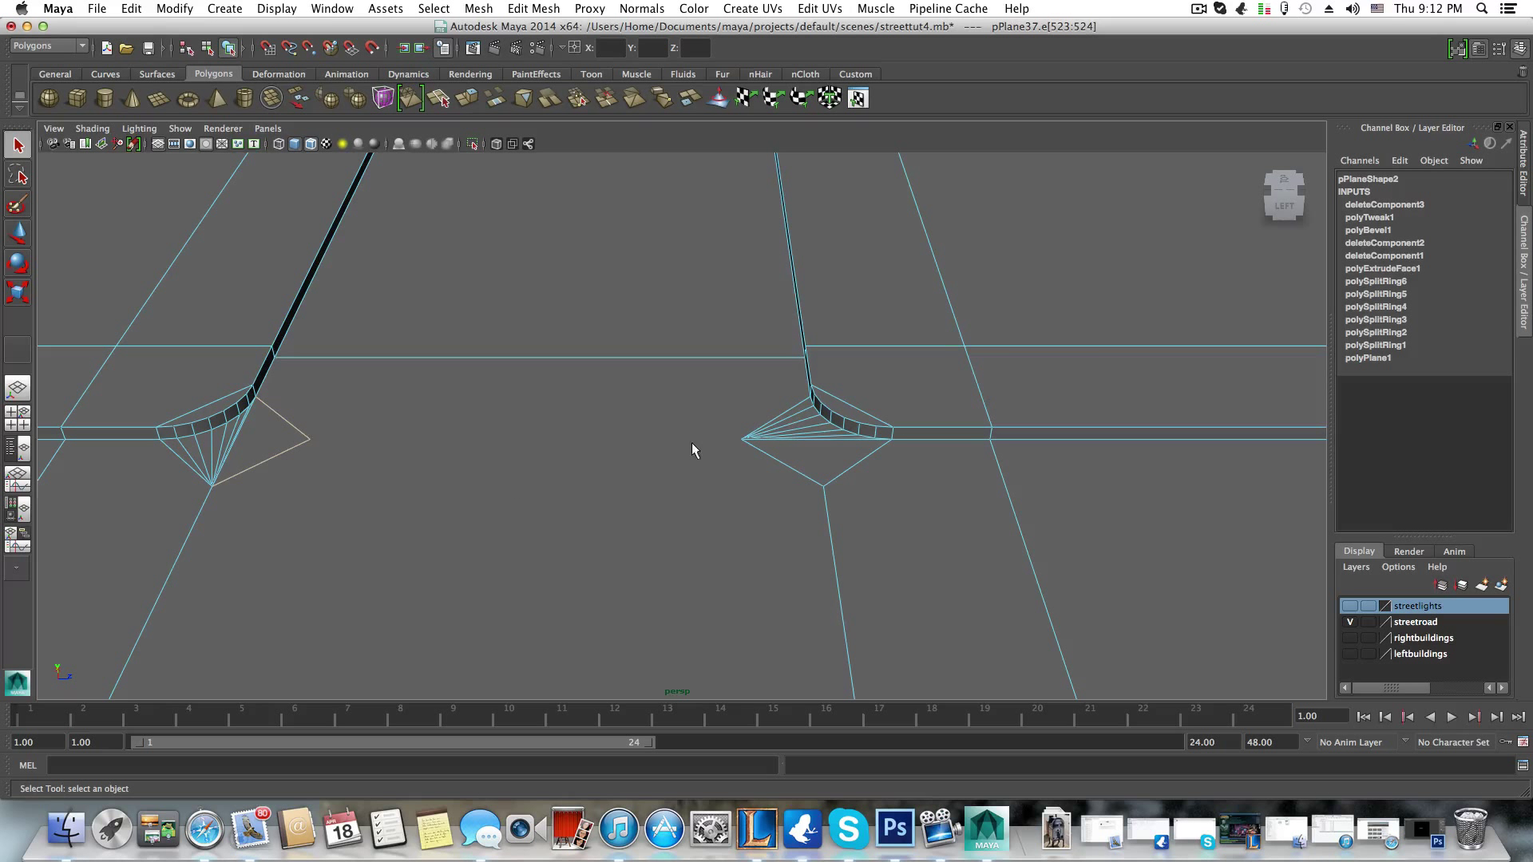
- Undo the deletion of the edge crossing the road between the two rounded corners
{"action": "key", "text": "z"}
{"action": "key", "text": "z"}
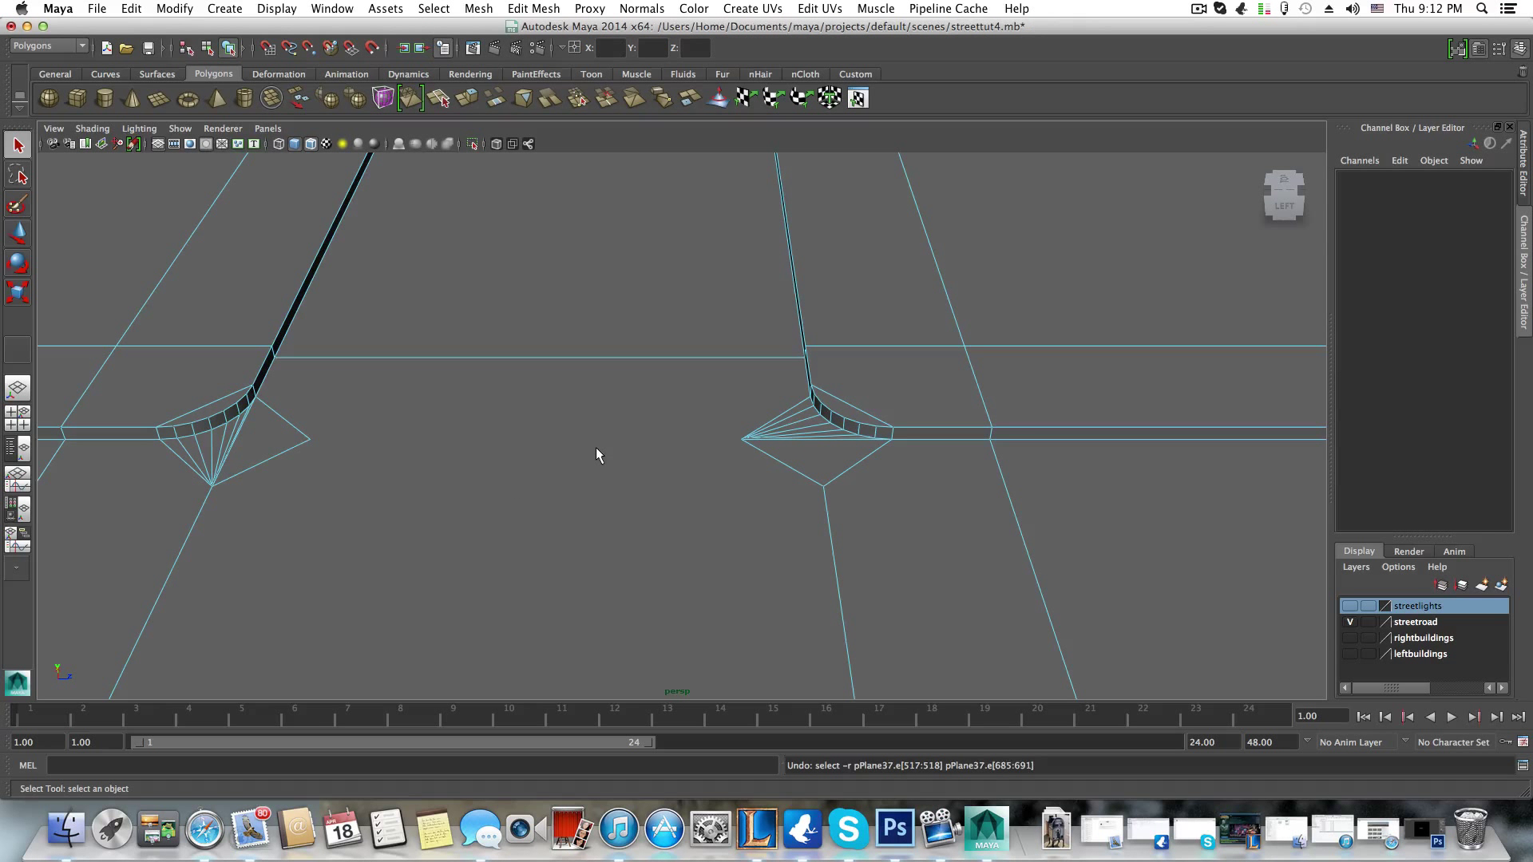
{"action": "key", "text": "z"}
- Try the Delete Edge command on the edge crossing the road between the rounded corners, and undo it
{"action": "middle_click_drag", "start_coordinate": [596, 449], "coordinate": [644, 497], "text": "alt"}
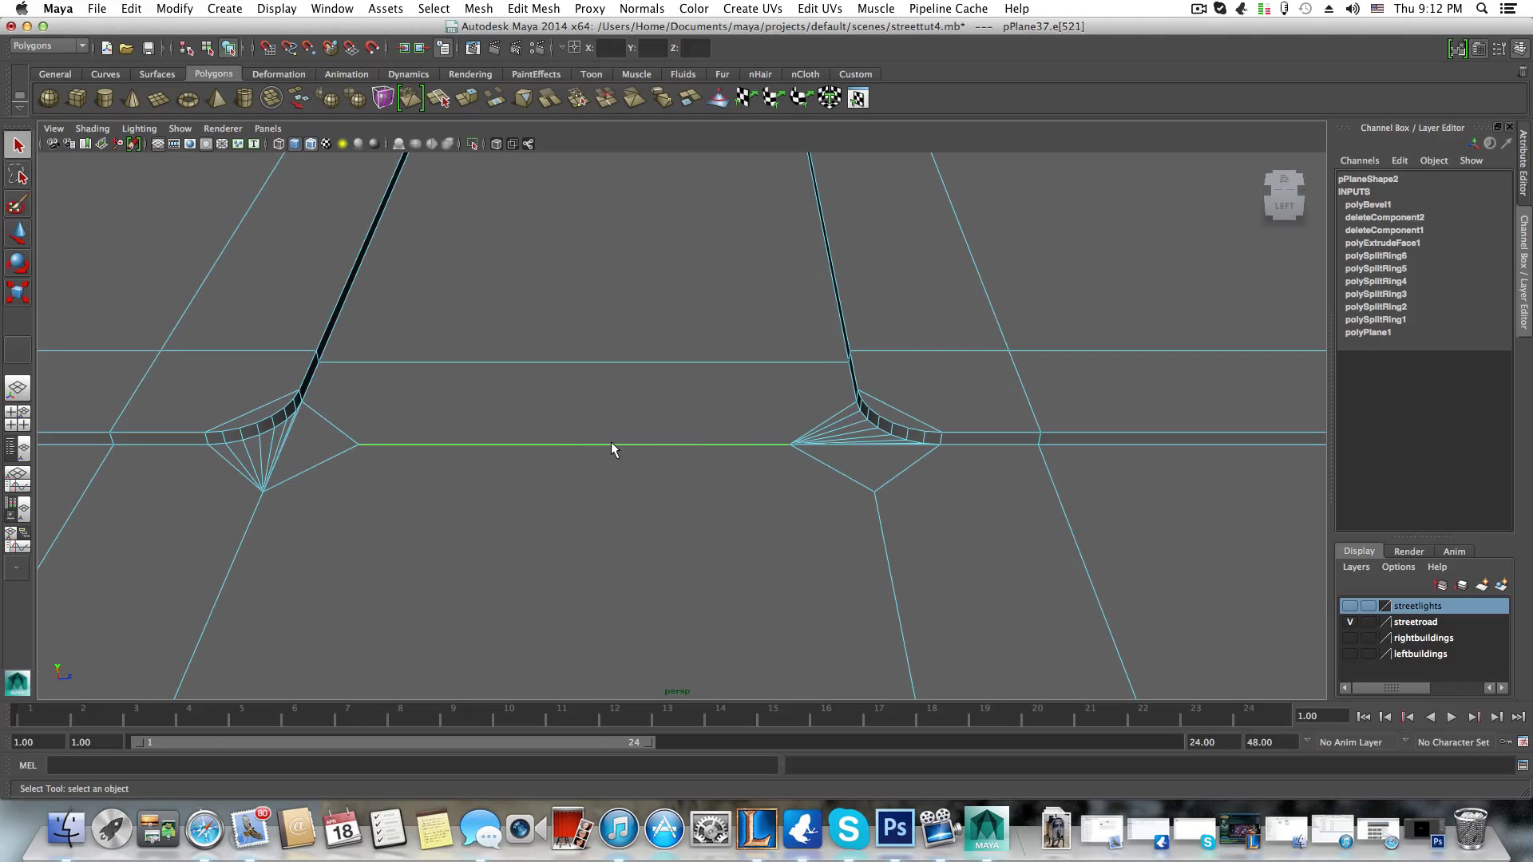
{"action": "right_click_drag", "start_coordinate": [611, 442], "coordinate": [554, 463], "text": "shift"}
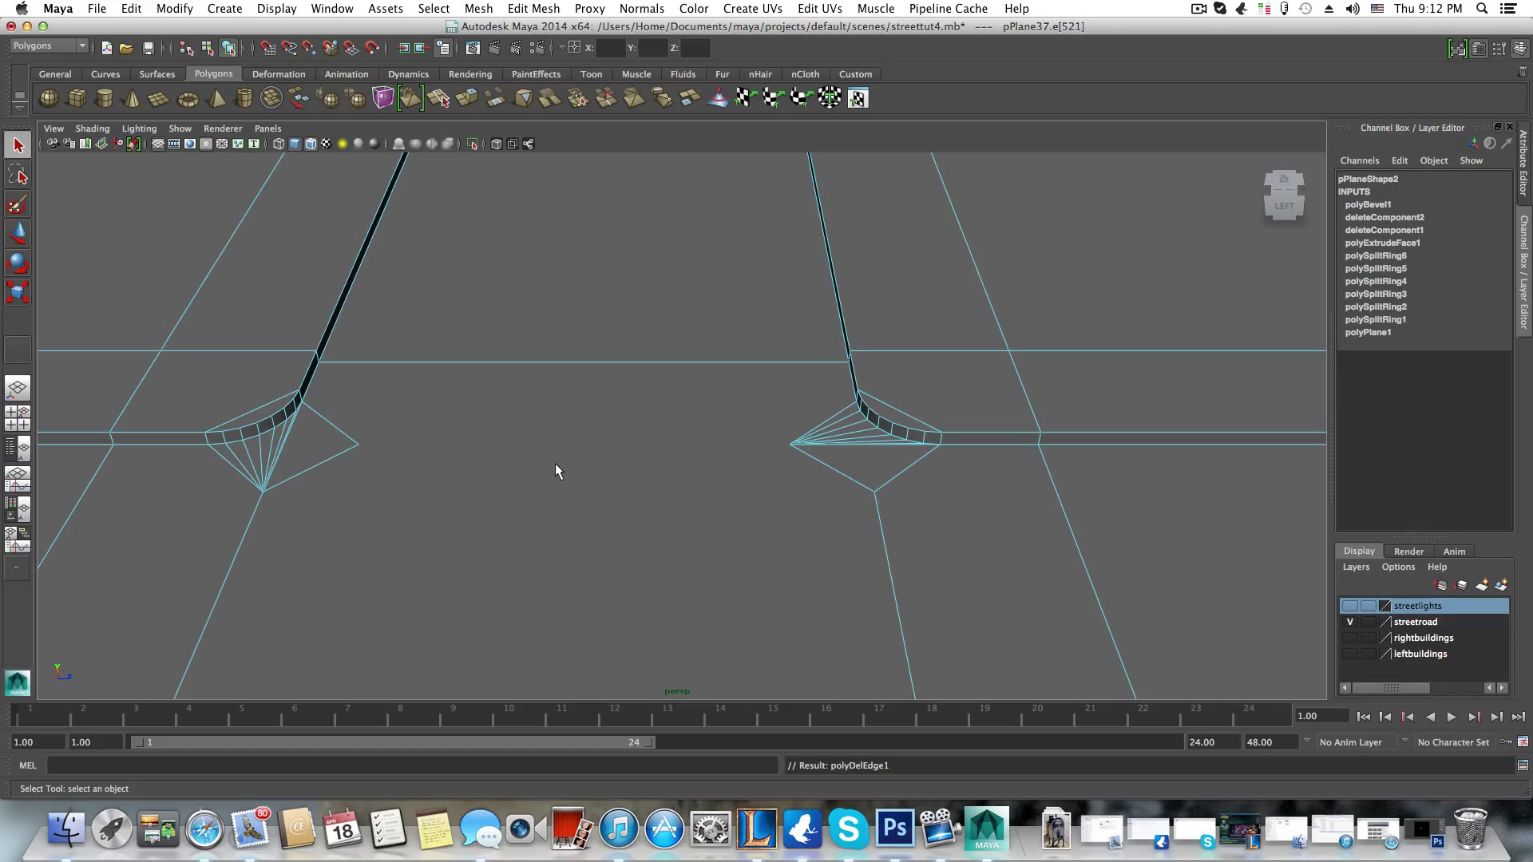
{"action": "scroll", "coordinate": [557, 471], "scroll_direction": "down", "scroll_amount": 3}
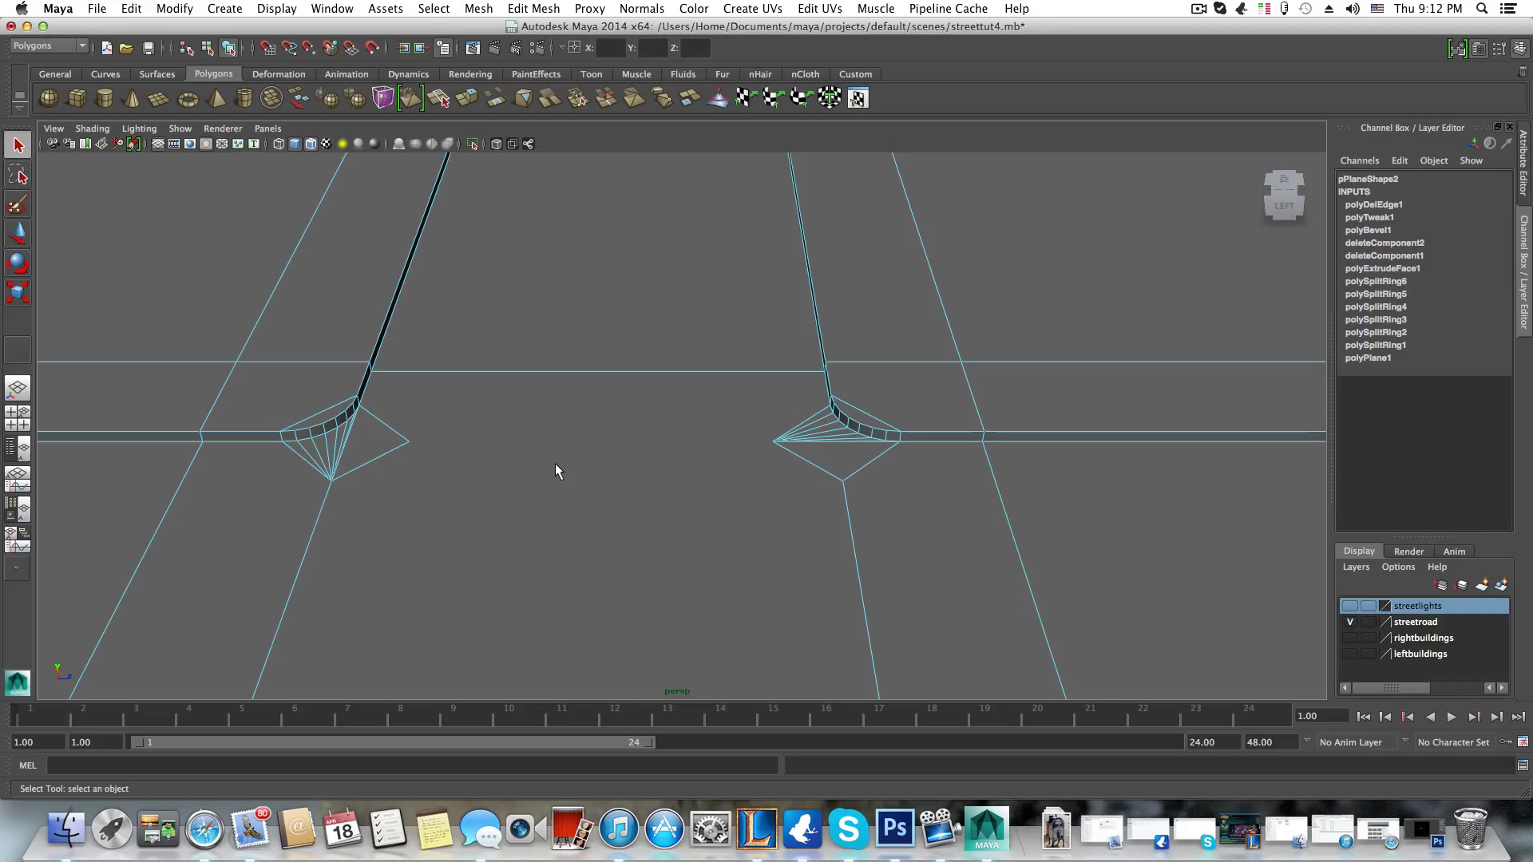
{"action": "left_click_drag", "start_coordinate": [649, 461], "coordinate": [496, 452], "text": "alt"}
{"action": "key", "text": "z"}
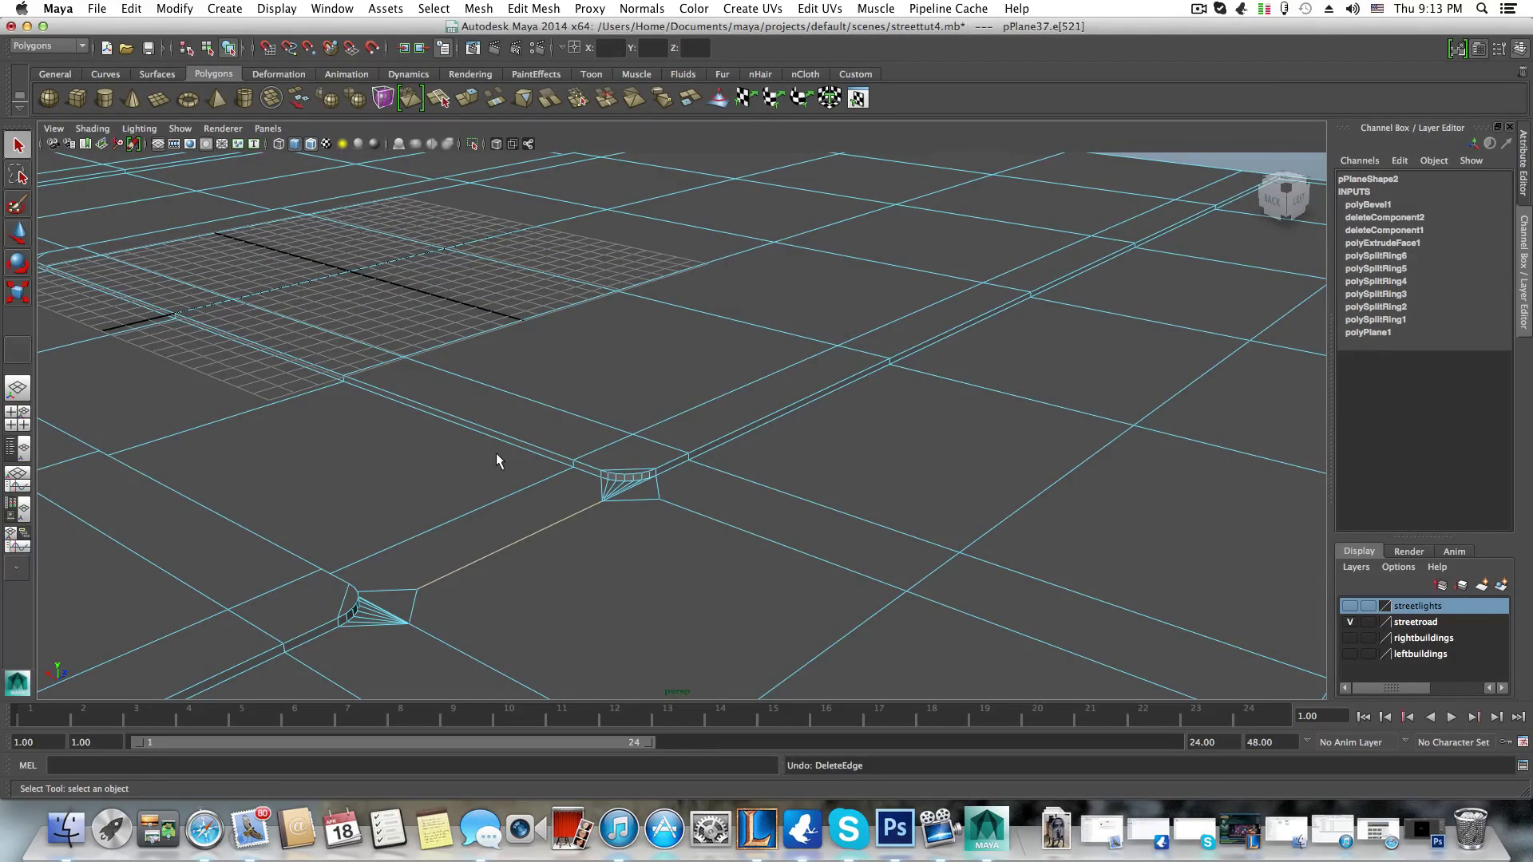
- Create a polygon plane at the scene's centre and raise it about 14.7 units above the street
{"action": "left_click", "coordinate": [618, 552]}
{"action": "left_click_drag", "start_coordinate": [618, 553], "coordinate": [708, 566], "text": "alt"}
{"action": "right_click_drag", "start_coordinate": [708, 566], "coordinate": [721, 486], "text": "alt"}
{"action": "left_click_drag", "start_coordinate": [722, 486], "coordinate": [418, 311], "text": "alt"}
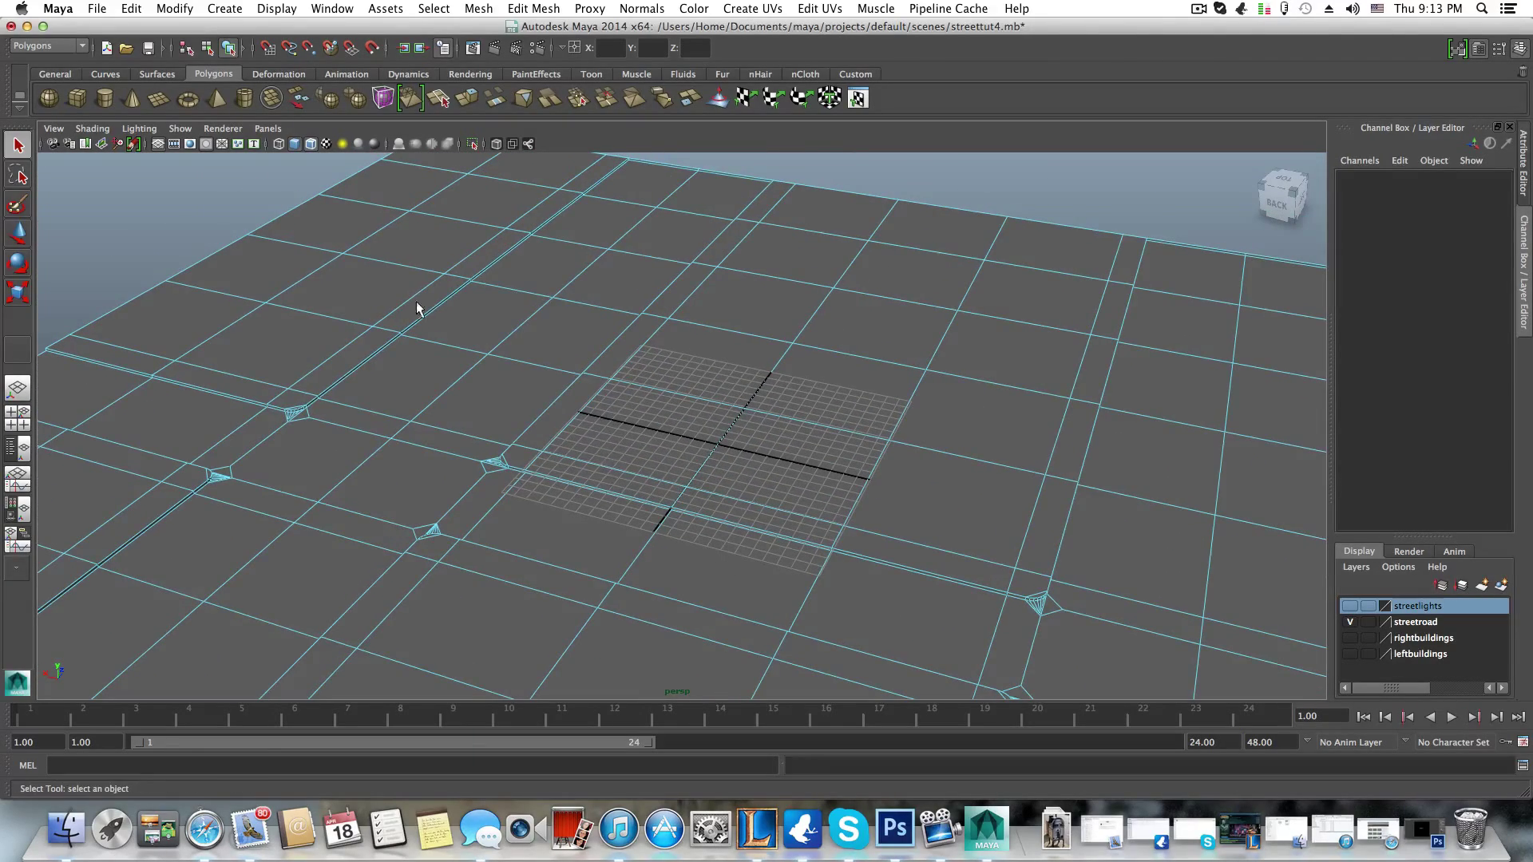
{"action": "left_click", "coordinate": [159, 98]}
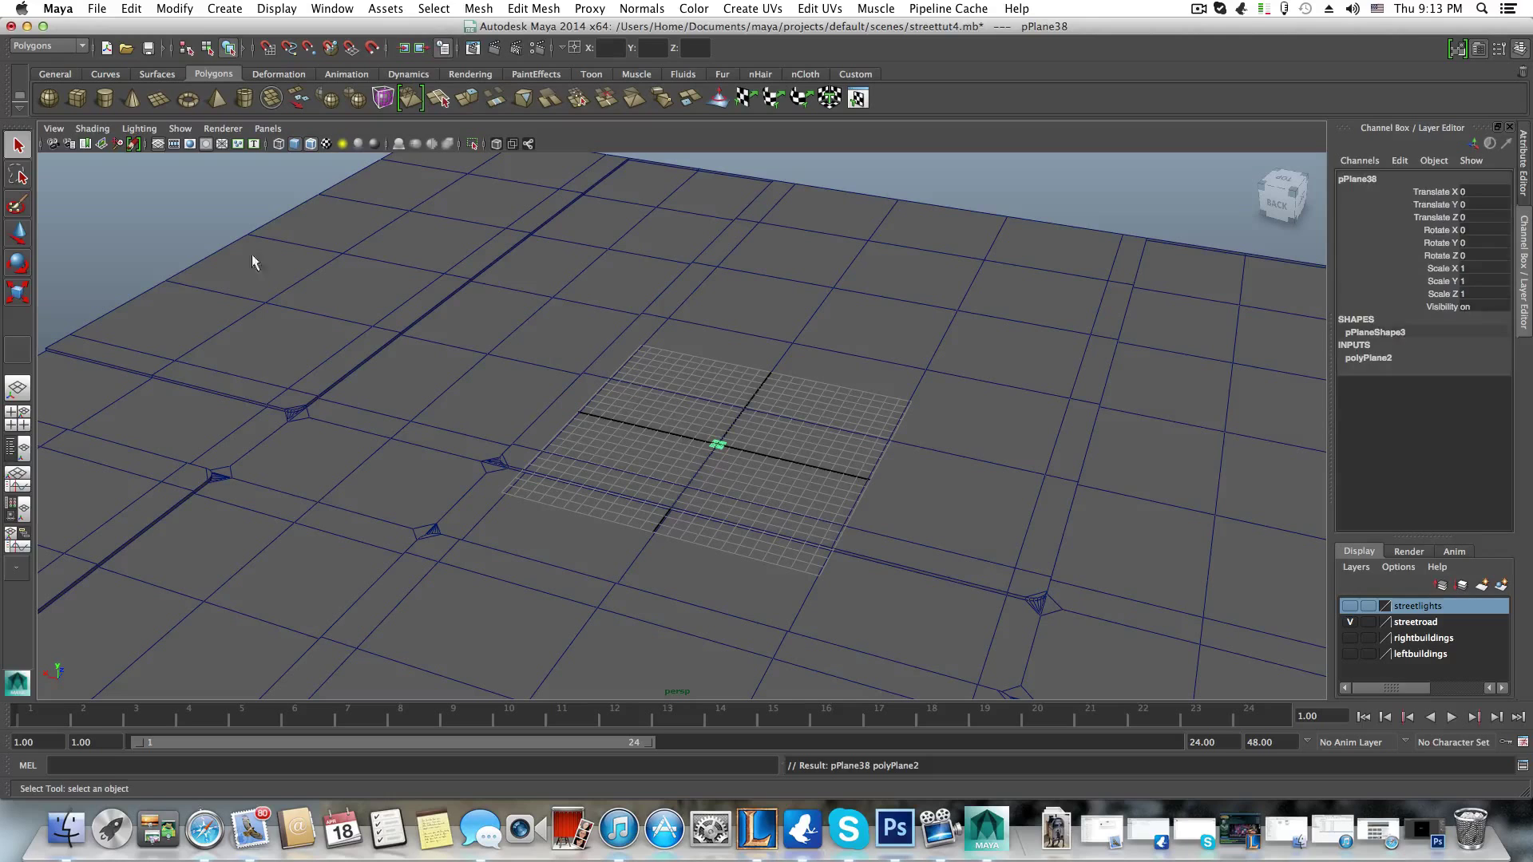
{"action": "left_click", "coordinate": [16, 232]}
{"action": "left_click_drag", "start_coordinate": [722, 397], "coordinate": [641, 253]}
{"action": "right_click_drag", "start_coordinate": [641, 253], "coordinate": [508, 352], "text": "alt"}
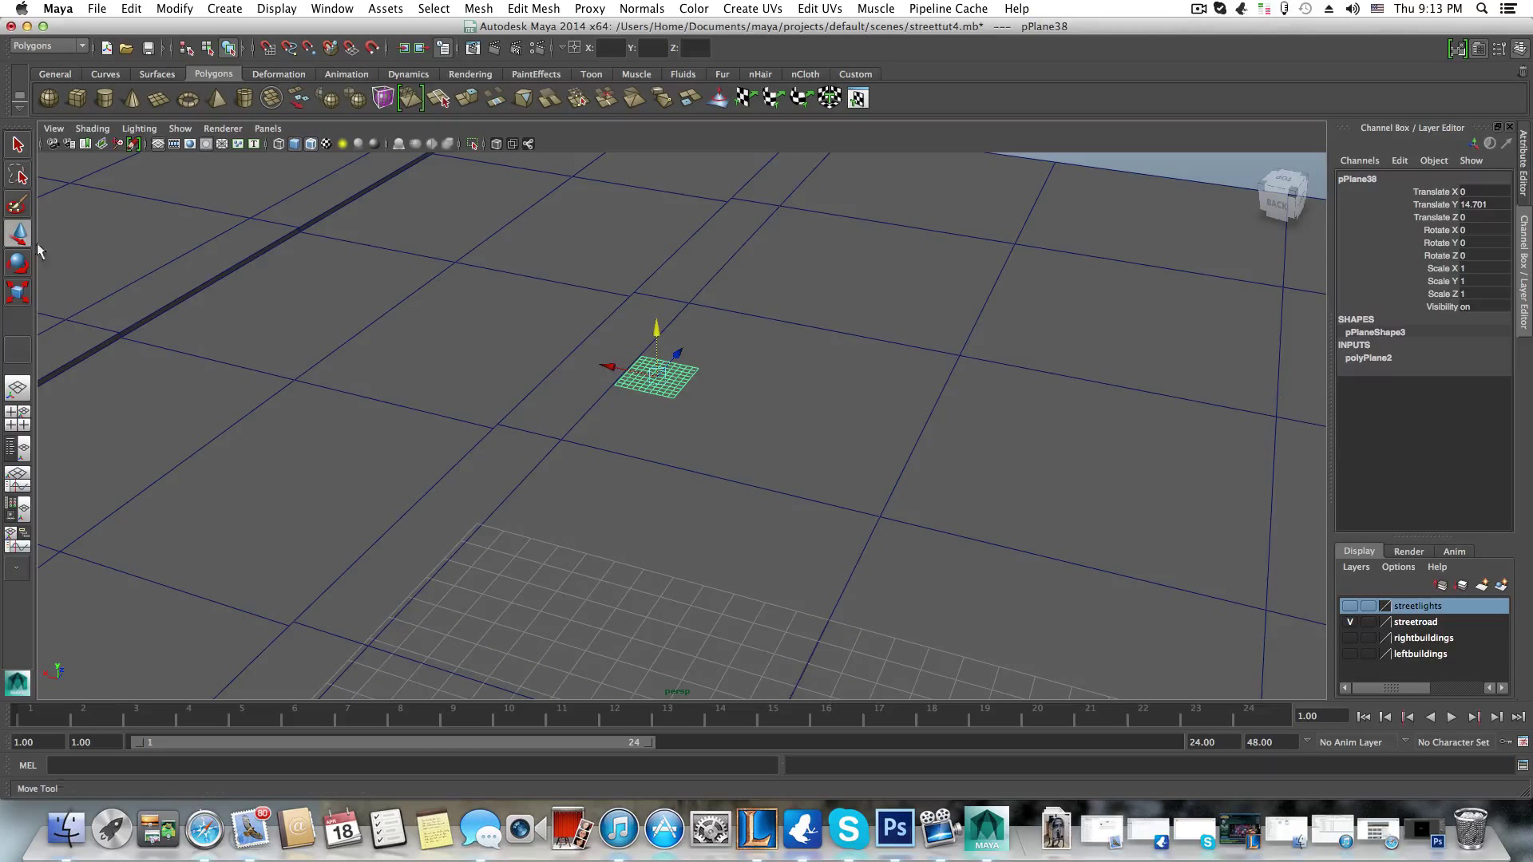
- Scale the raised plane uniformly to about 5.9 and set its subdivisions to 2 in width and 1 in height
{"action": "left_click", "coordinate": [18, 293]}
{"action": "left_click_drag", "start_coordinate": [650, 377], "coordinate": [886, 392]}
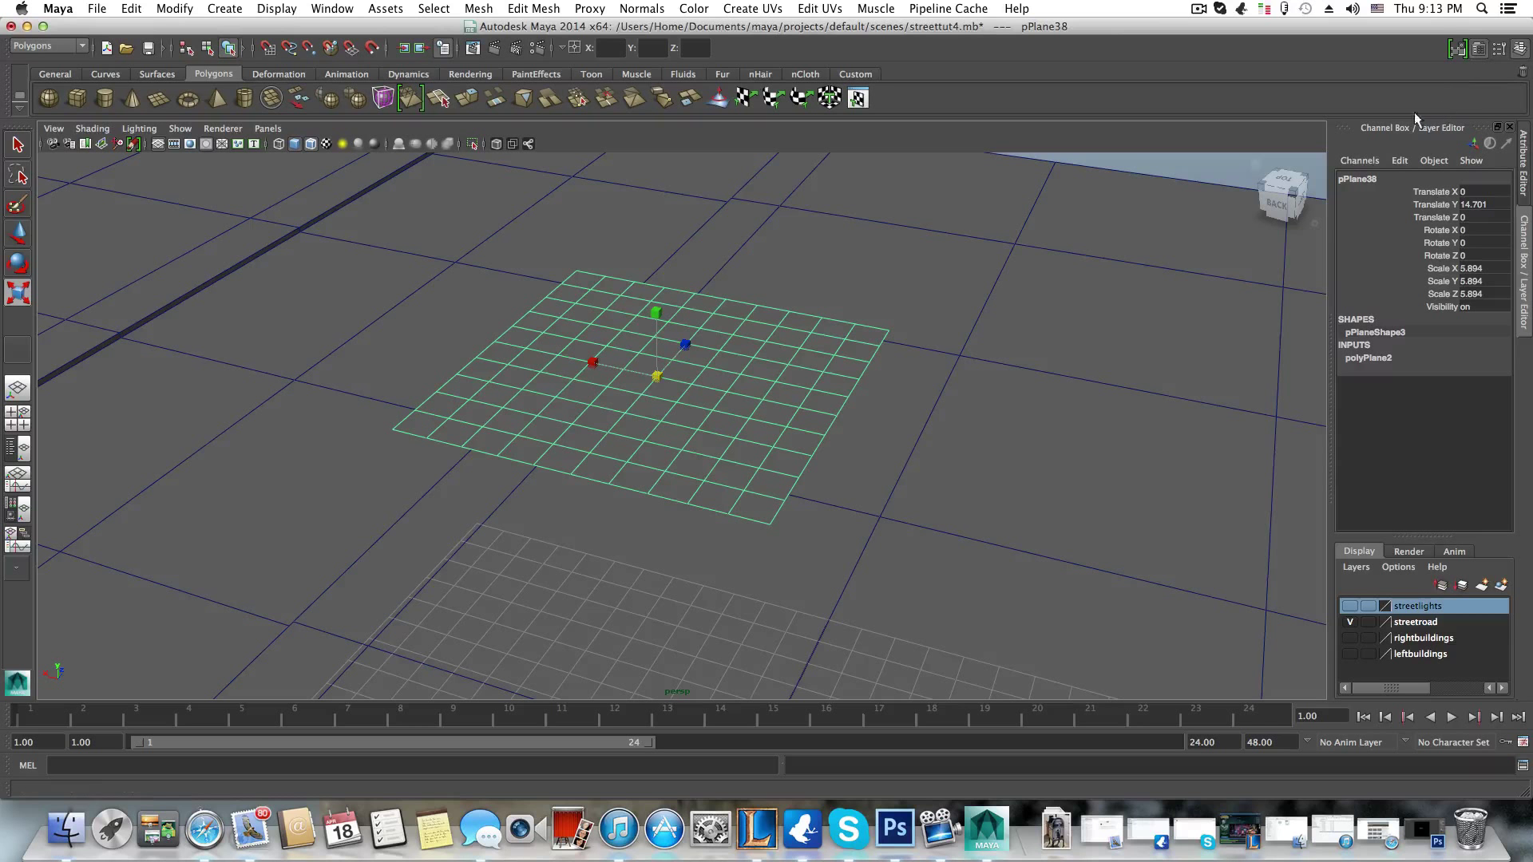
{"action": "left_click", "coordinate": [1479, 48]}
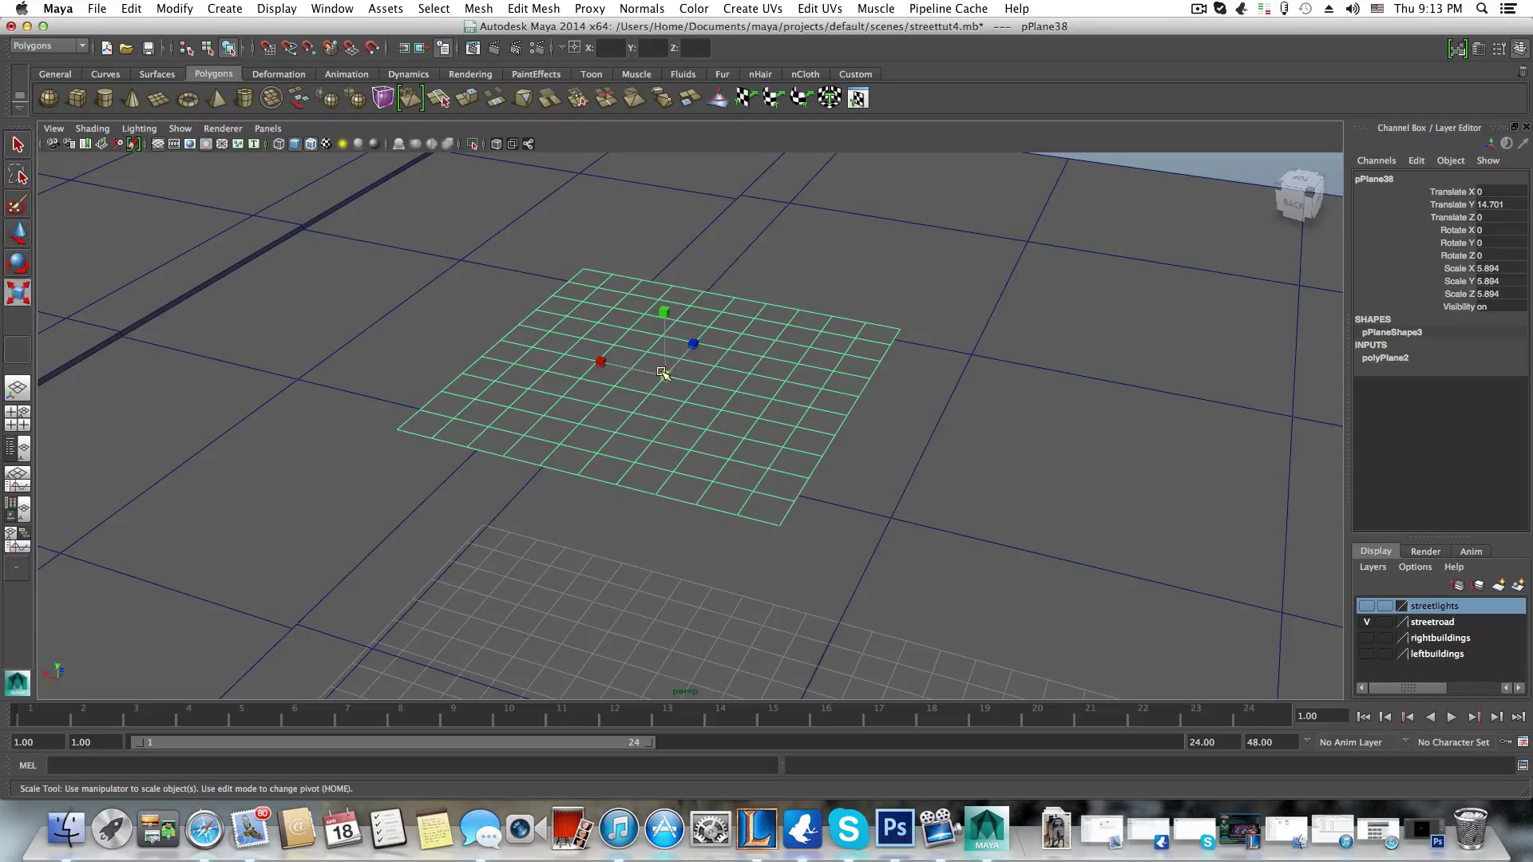
{"action": "left_click", "coordinate": [1496, 49]}
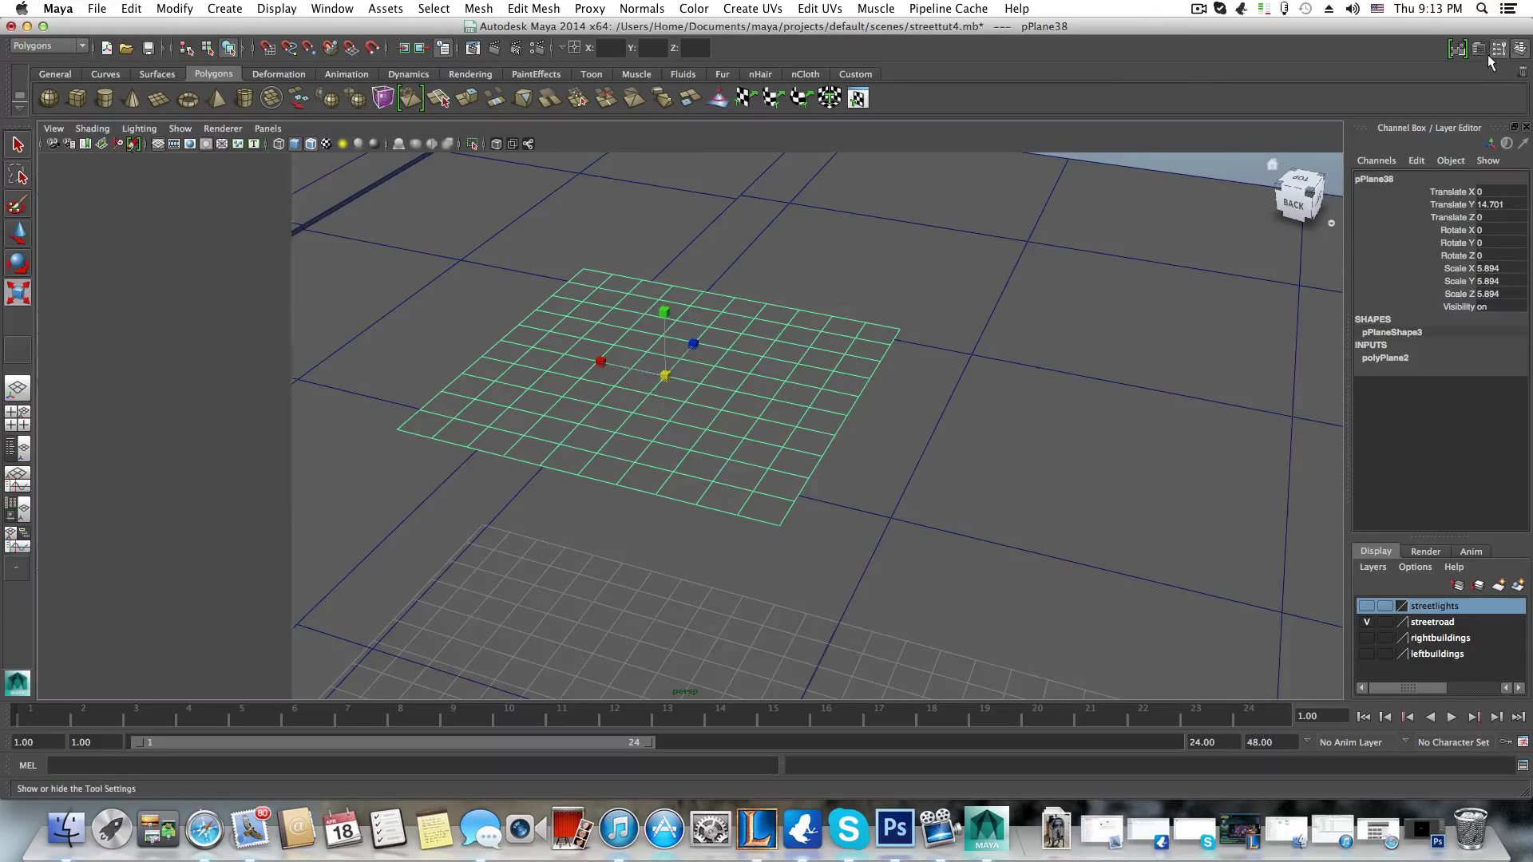
{"action": "left_click", "coordinate": [1483, 53]}
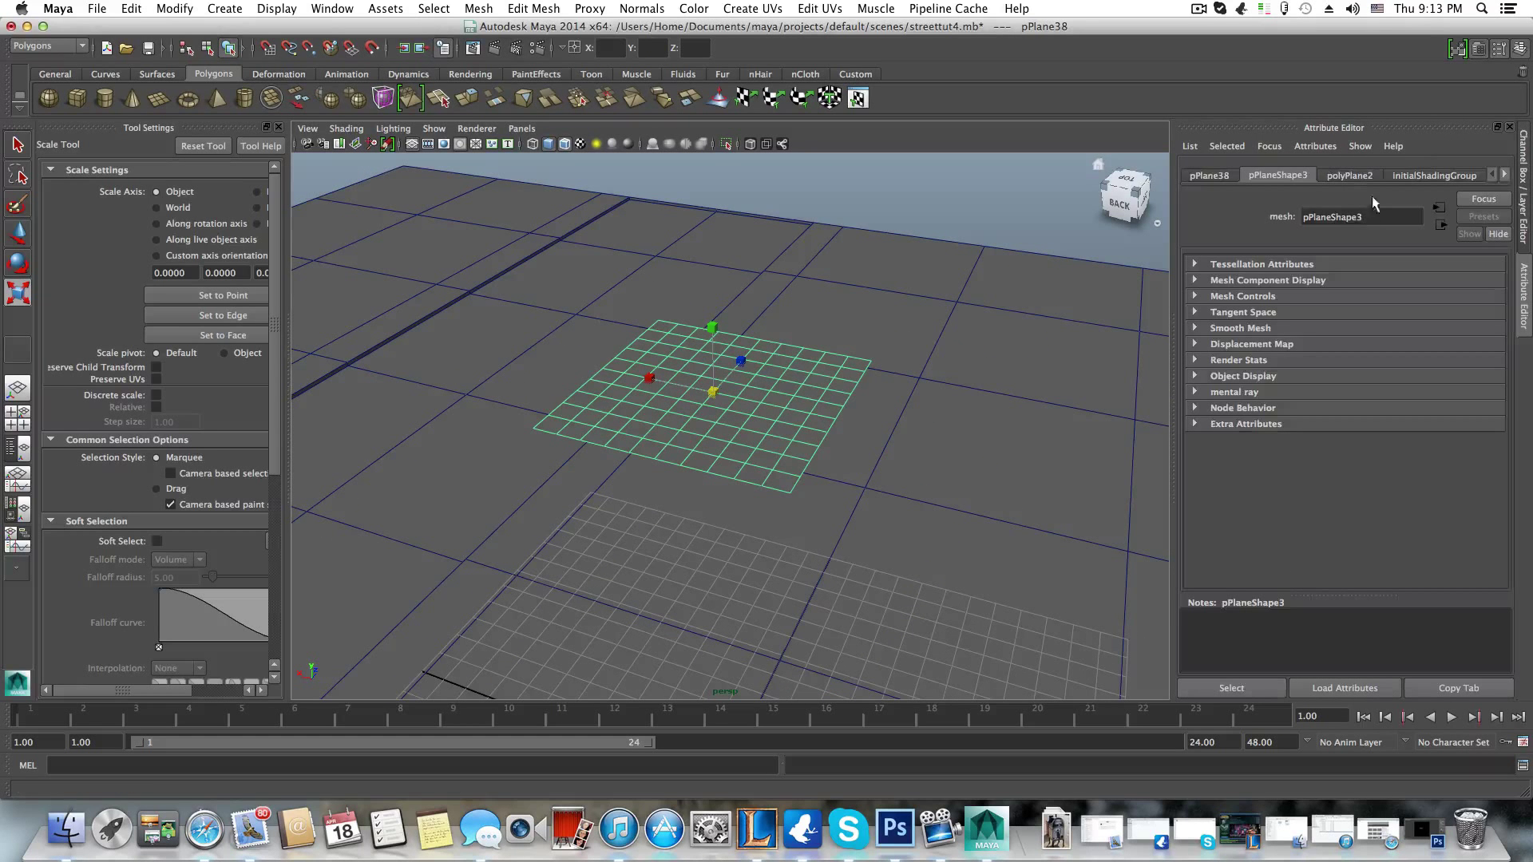
{"action": "left_click", "coordinate": [1348, 177]}
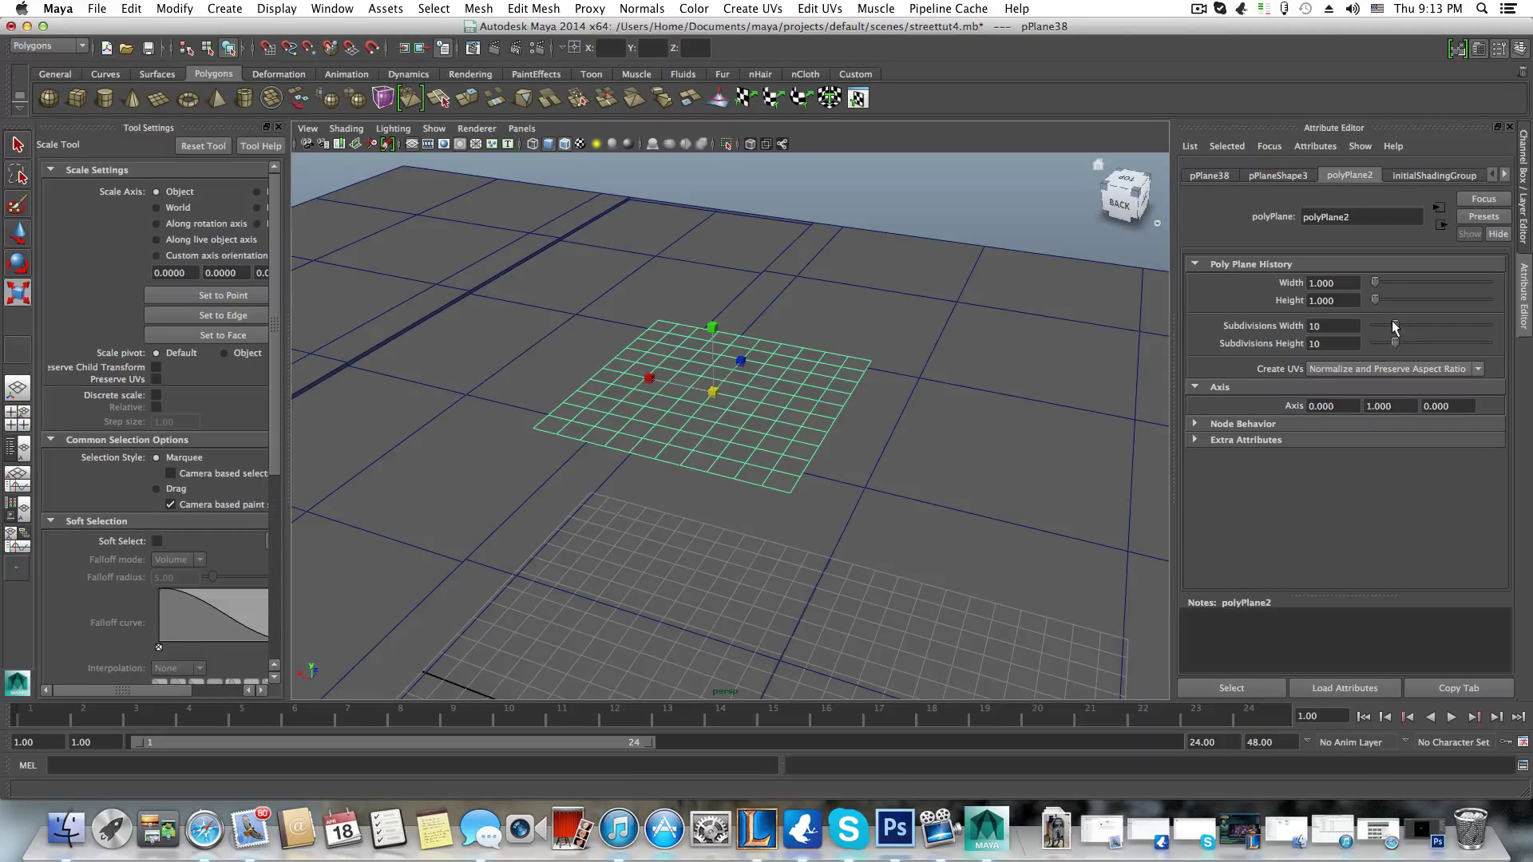
{"action": "left_click_drag", "start_coordinate": [1393, 326], "coordinate": [1373, 343]}
{"action": "left_click_drag", "start_coordinate": [530, 404], "coordinate": [749, 407], "text": "alt"}
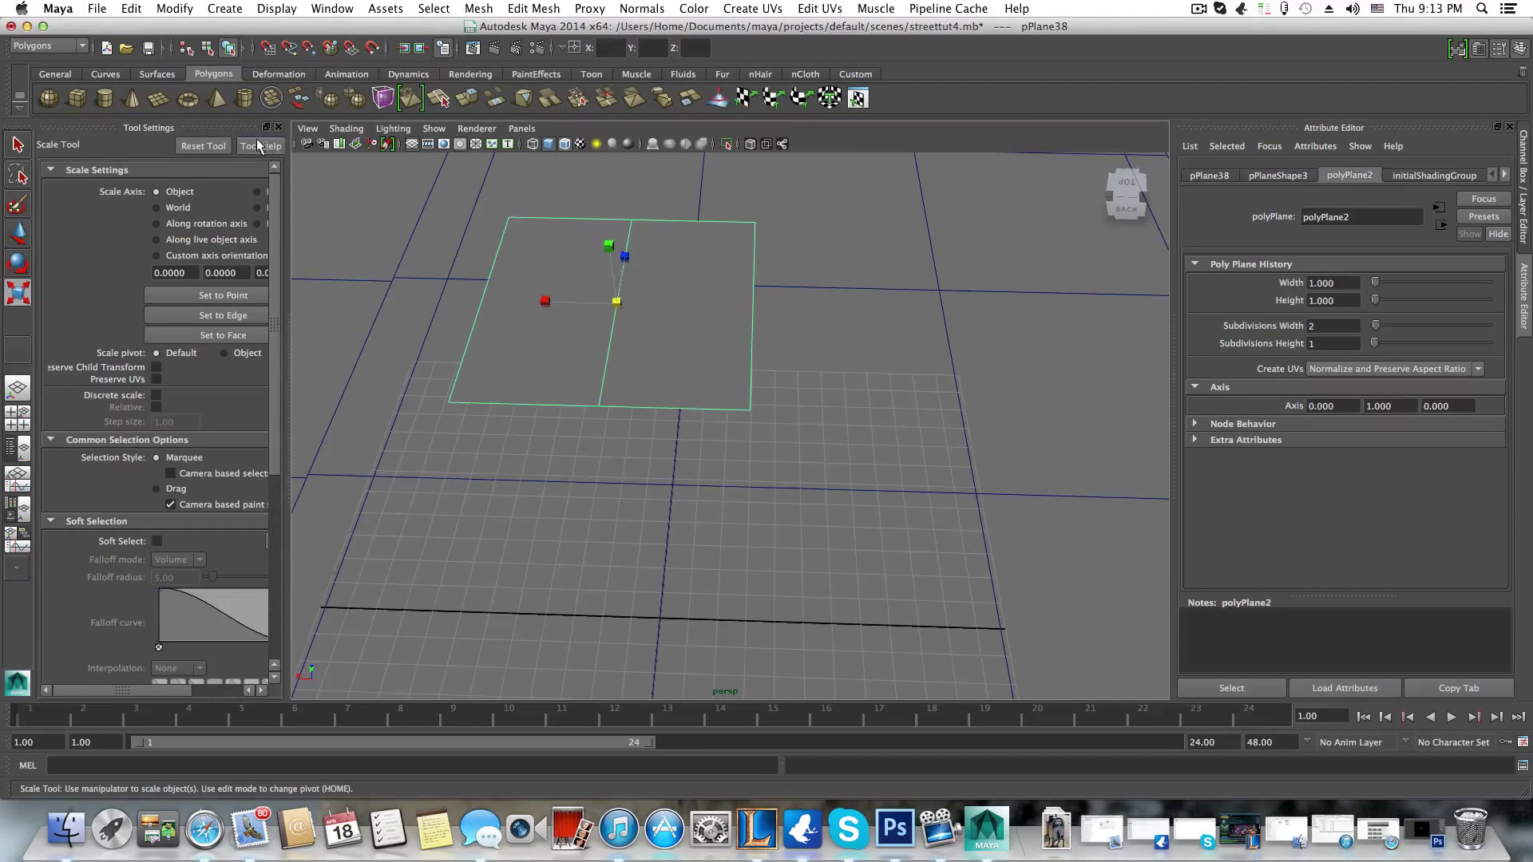
{"action": "left_click", "coordinate": [278, 127]}
- Switch the raised plane to edge selection and delete its middle edge
{"action": "left_click_drag", "start_coordinate": [482, 273], "coordinate": [665, 414], "text": "alt"}
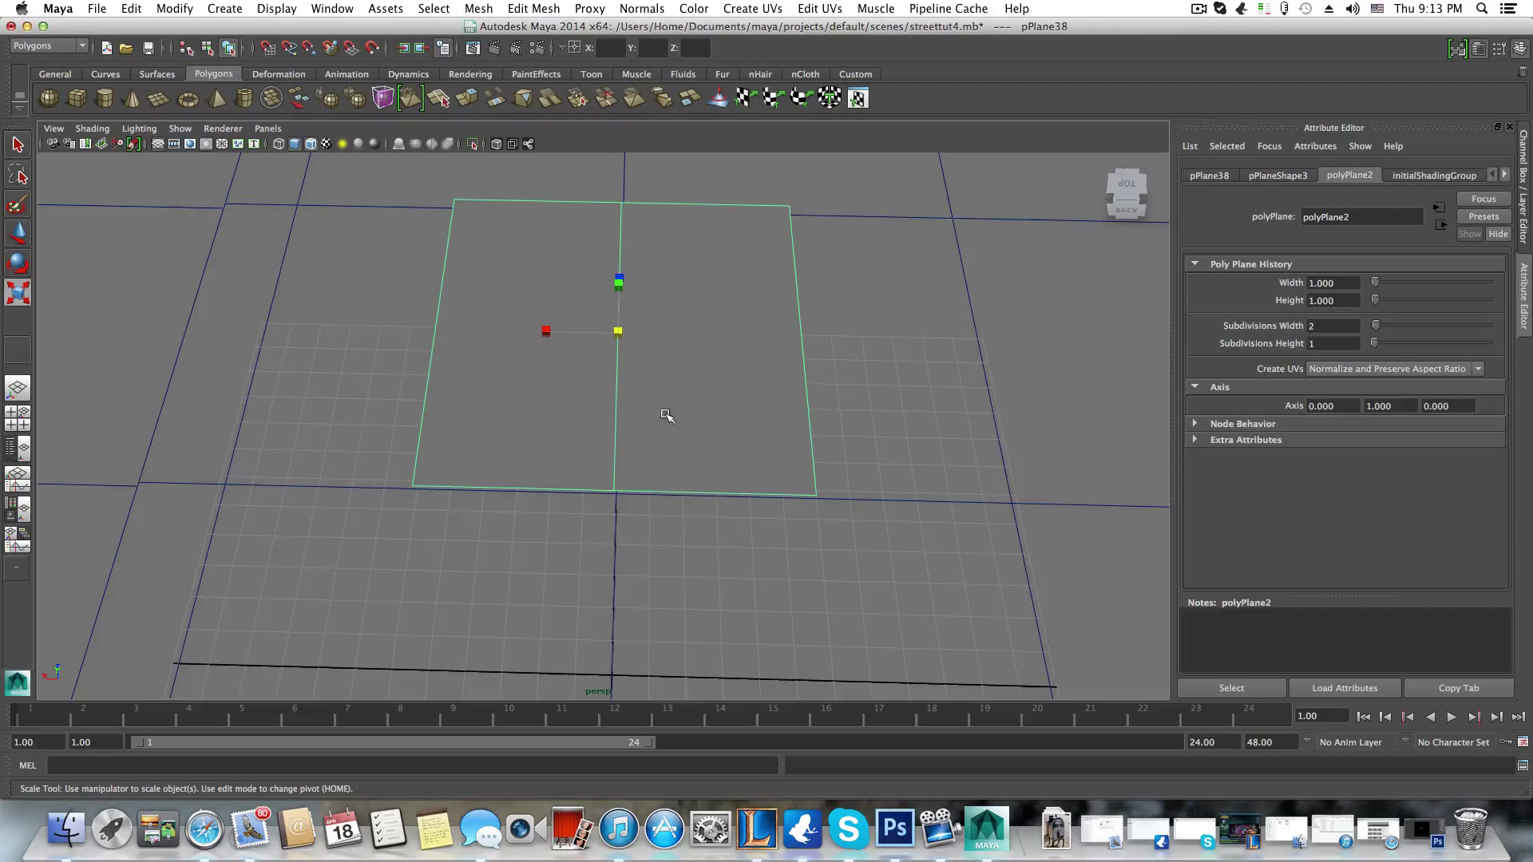
{"action": "right_click_drag", "start_coordinate": [619, 241], "coordinate": [616, 204]}
{"action": "left_click", "coordinate": [619, 230]}
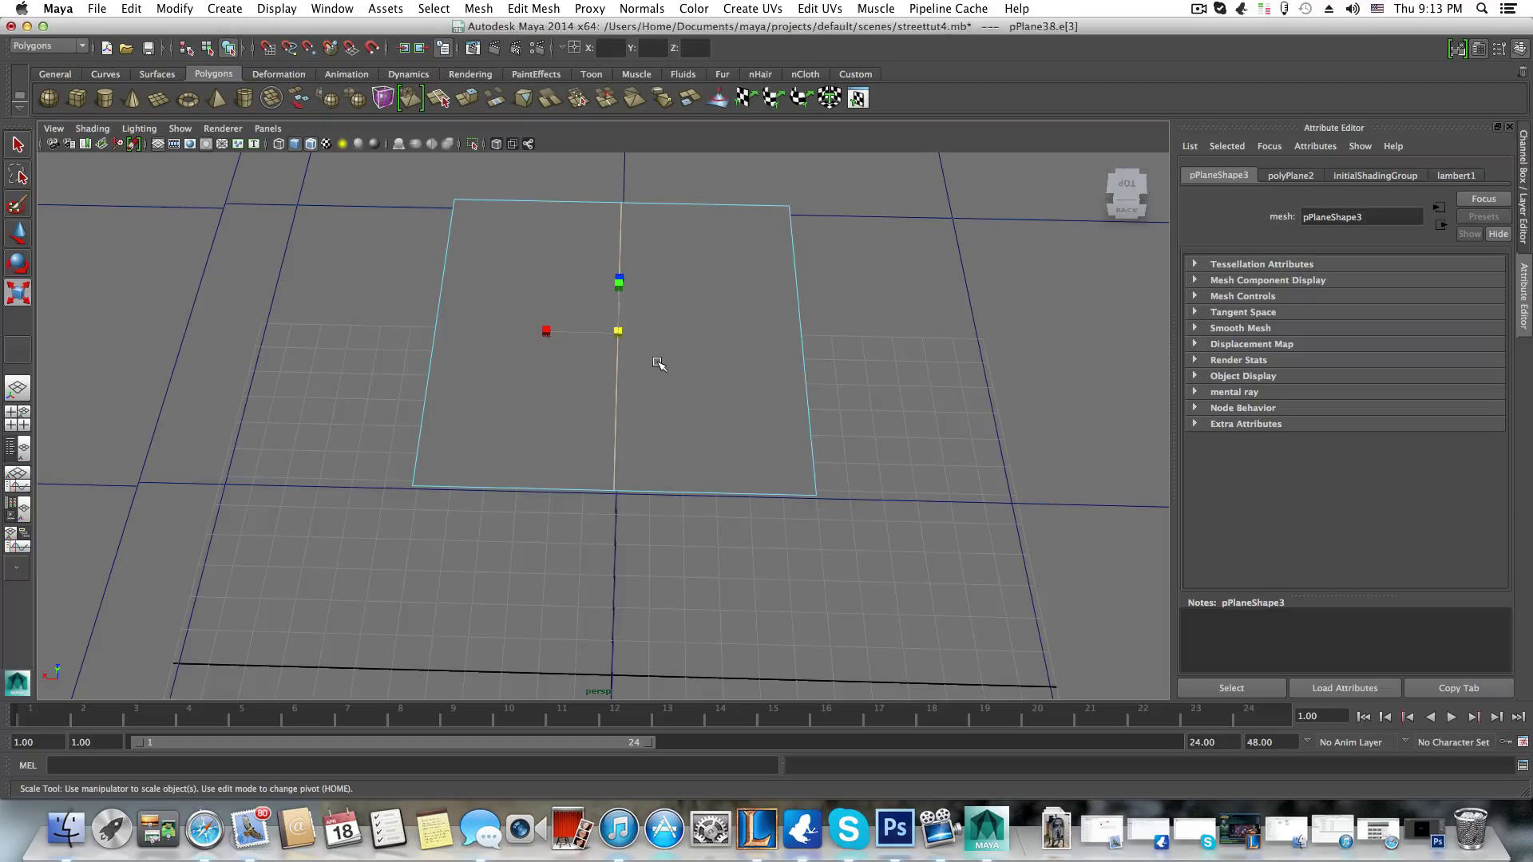
{"action": "left_click", "coordinate": [659, 365]}
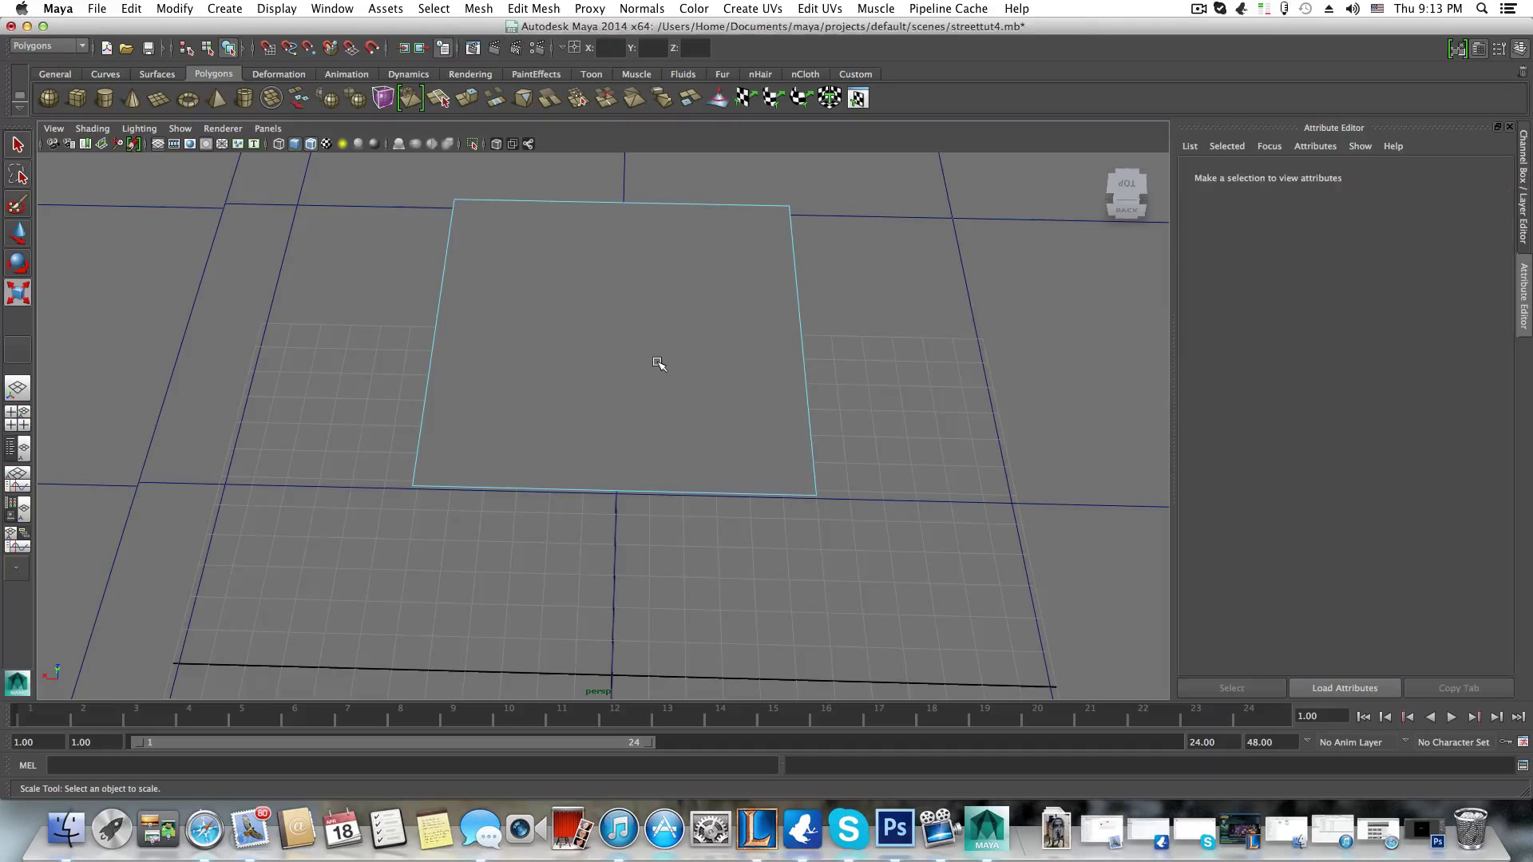
- Switch the raised plane to vertex selection and check the midpoint vertices on its two opposite borders
{"action": "right_click_drag", "start_coordinate": [653, 287], "coordinate": [598, 295]}
{"action": "left_click", "coordinate": [660, 558]}
{"action": "scroll", "coordinate": [660, 424], "scroll_direction": "up", "scroll_amount": 1}
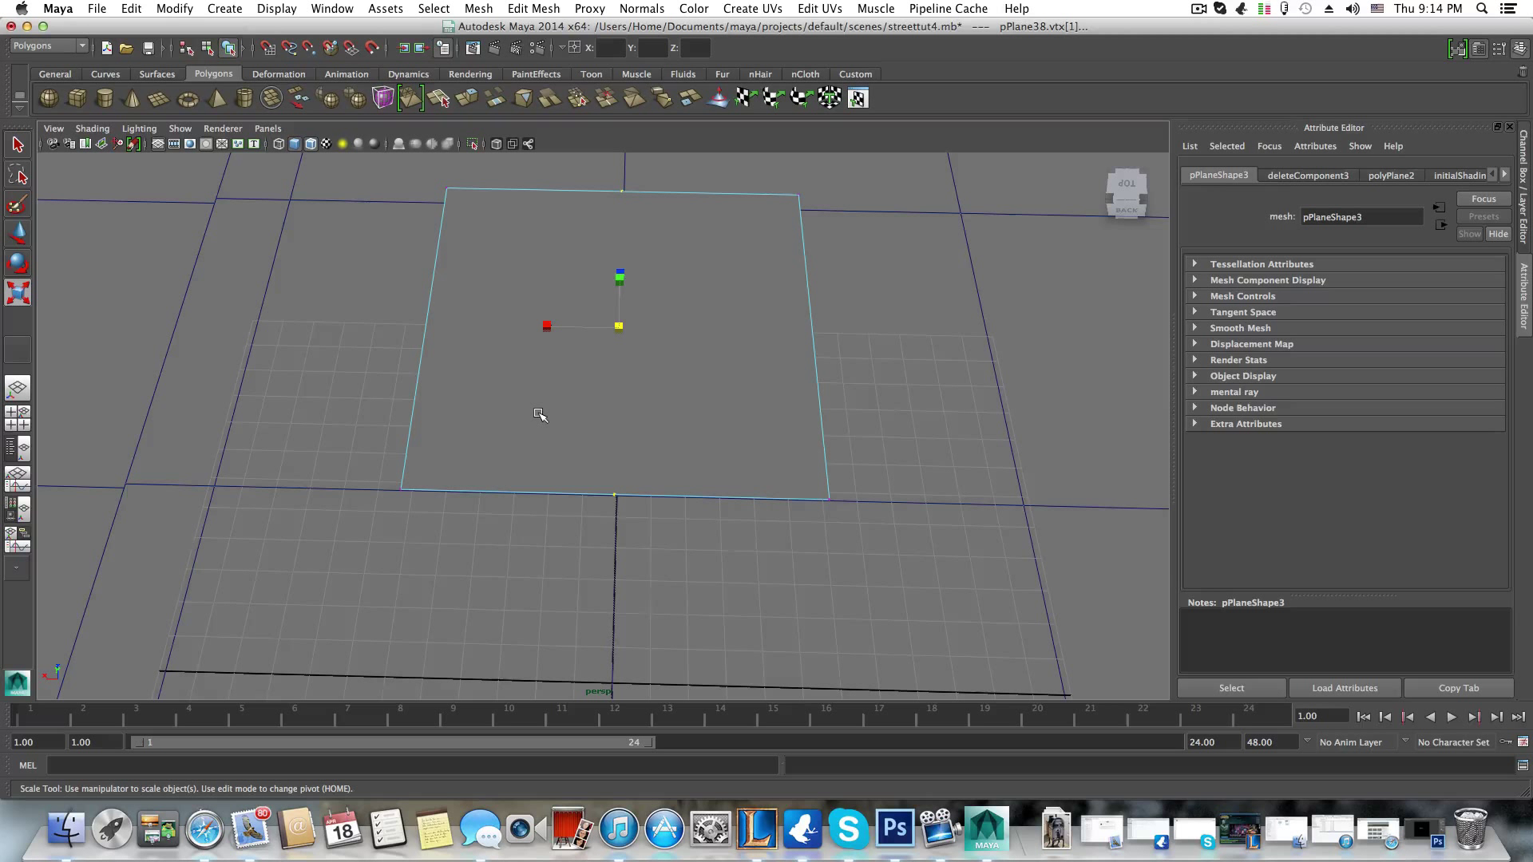
{"action": "left_click", "coordinate": [609, 185]}
{"action": "left_click", "coordinate": [615, 494]}
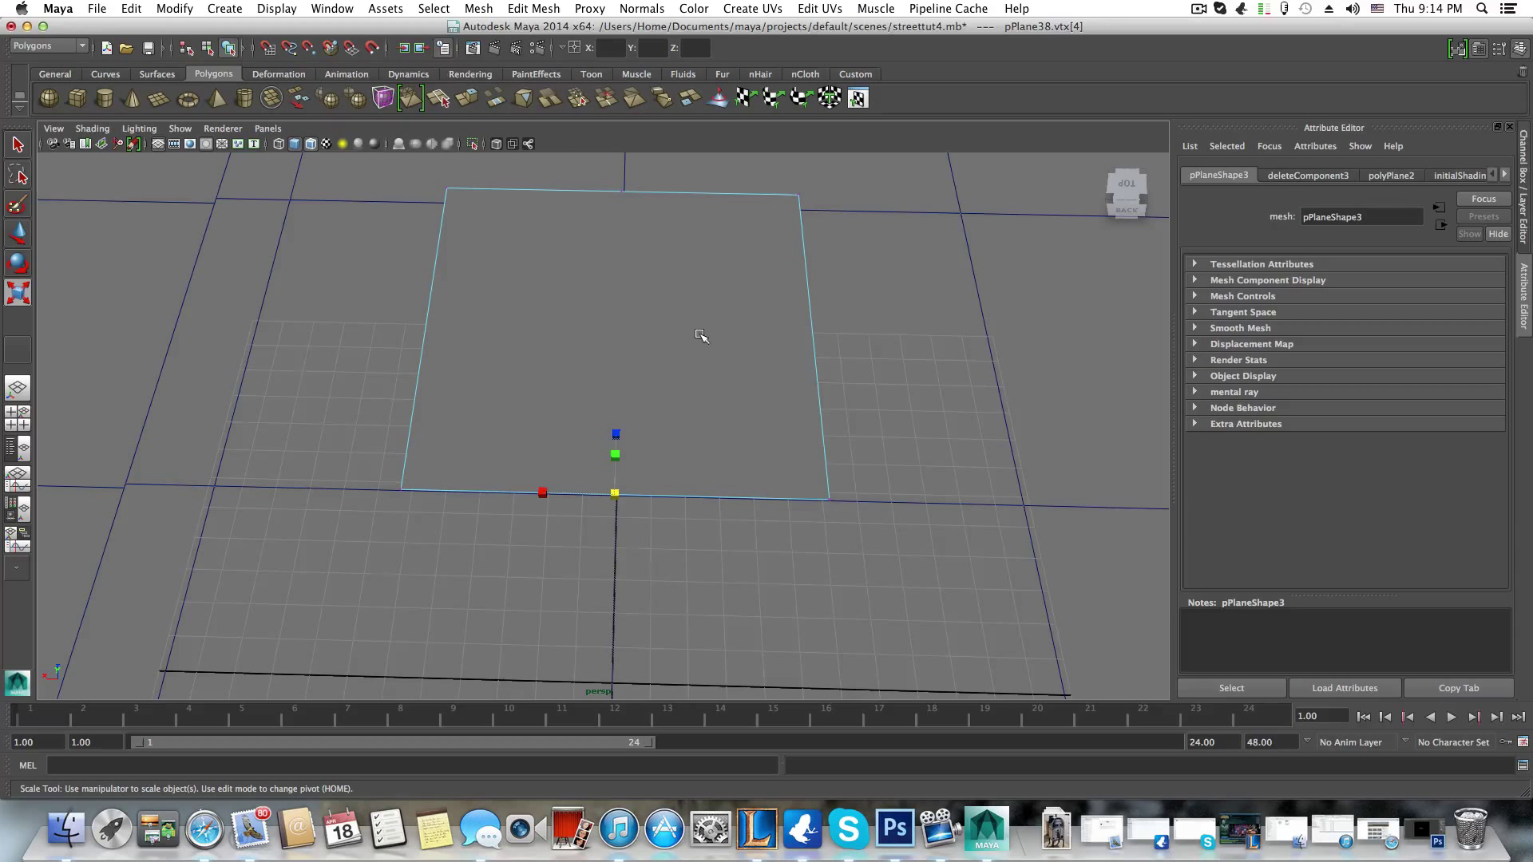
- Return to object selection and extrude the whole plane upward by about 1.2 units
{"action": "scroll", "coordinate": [699, 319], "scroll_direction": "down", "scroll_amount": 3}
{"action": "key", "text": "F8"}
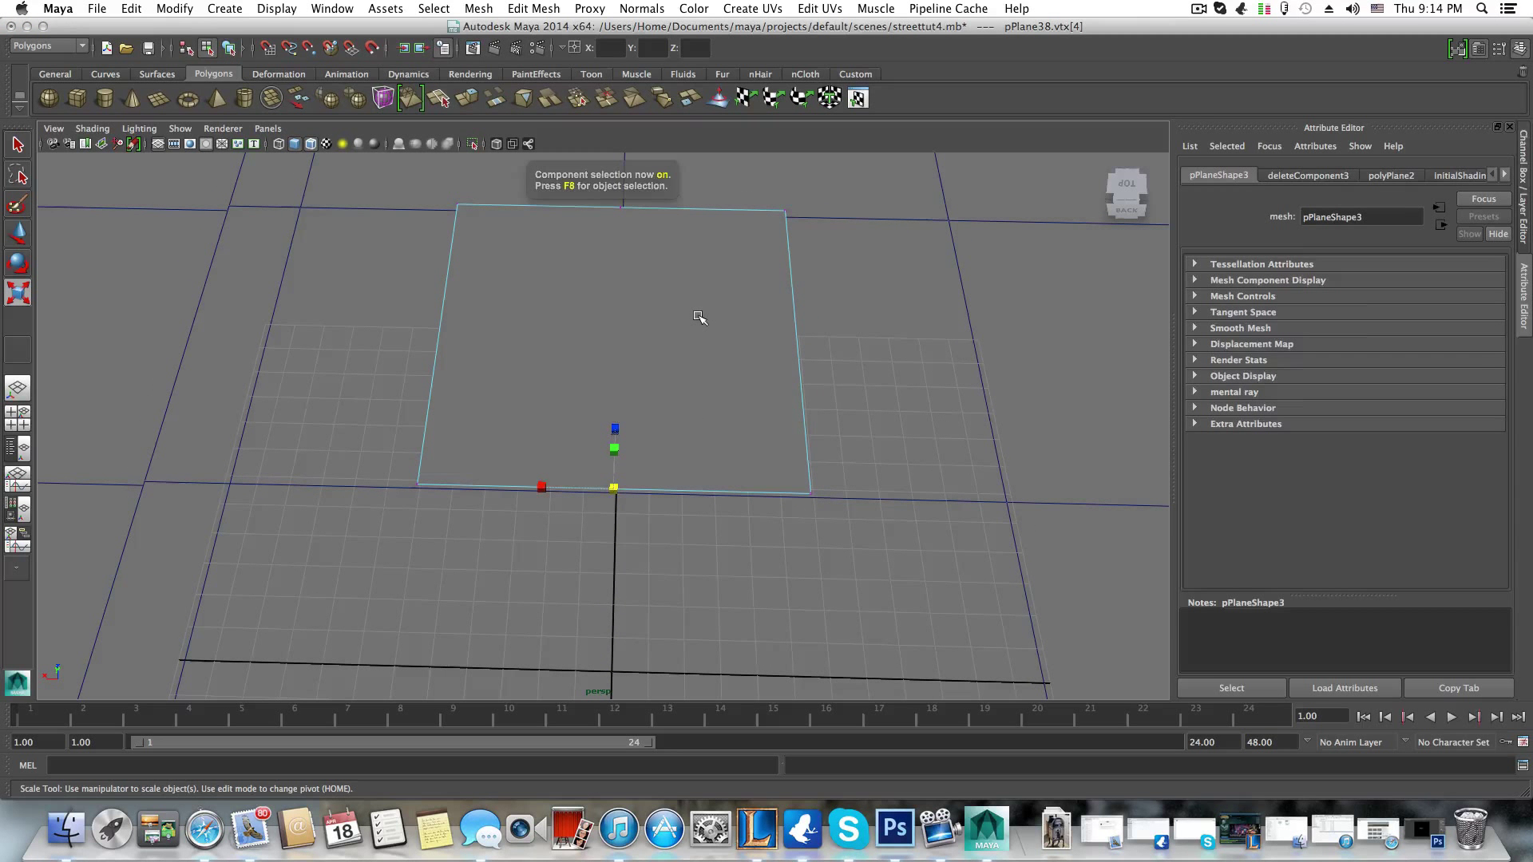
{"action": "scroll", "coordinate": [685, 349], "scroll_direction": "down", "scroll_amount": 1}
{"action": "left_click_drag", "start_coordinate": [685, 349], "coordinate": [684, 341], "text": "alt"}
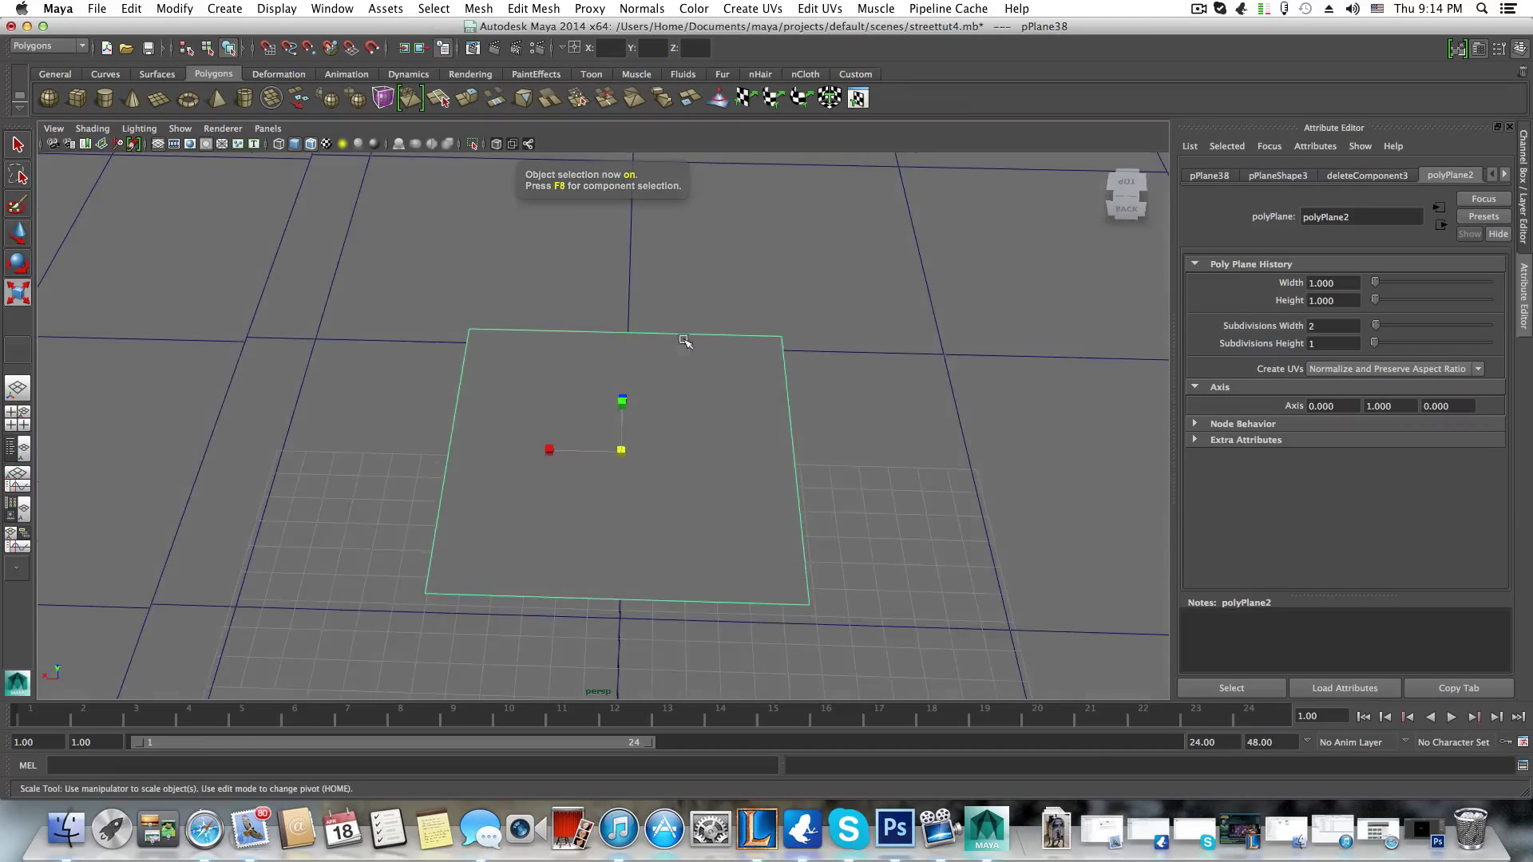
{"action": "left_click", "coordinate": [467, 98]}
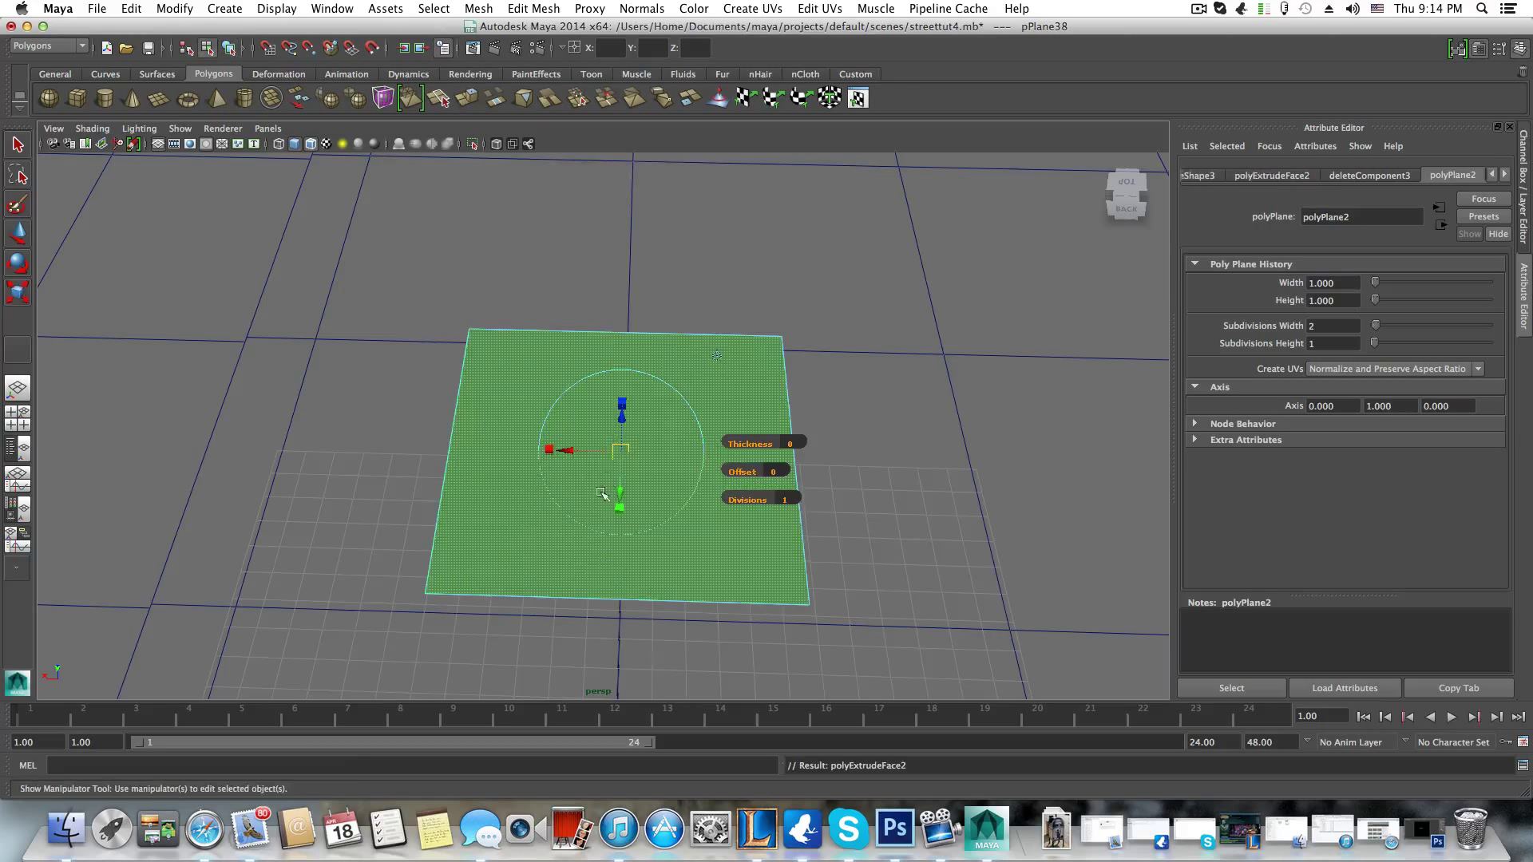
{"action": "mouse_move", "coordinate": [620, 414]}
{"action": "left_mouse_down"}
{"action": "mouse_move", "coordinate": [619, 365]}
{"action": "mouse_move", "coordinate": [626, 448]}
{"action": "mouse_move", "coordinate": [620, 274]}
{"action": "mouse_move", "coordinate": [585, 301]}
{"action": "mouse_move", "coordinate": [605, 391]}
{"action": "left_mouse_up"}
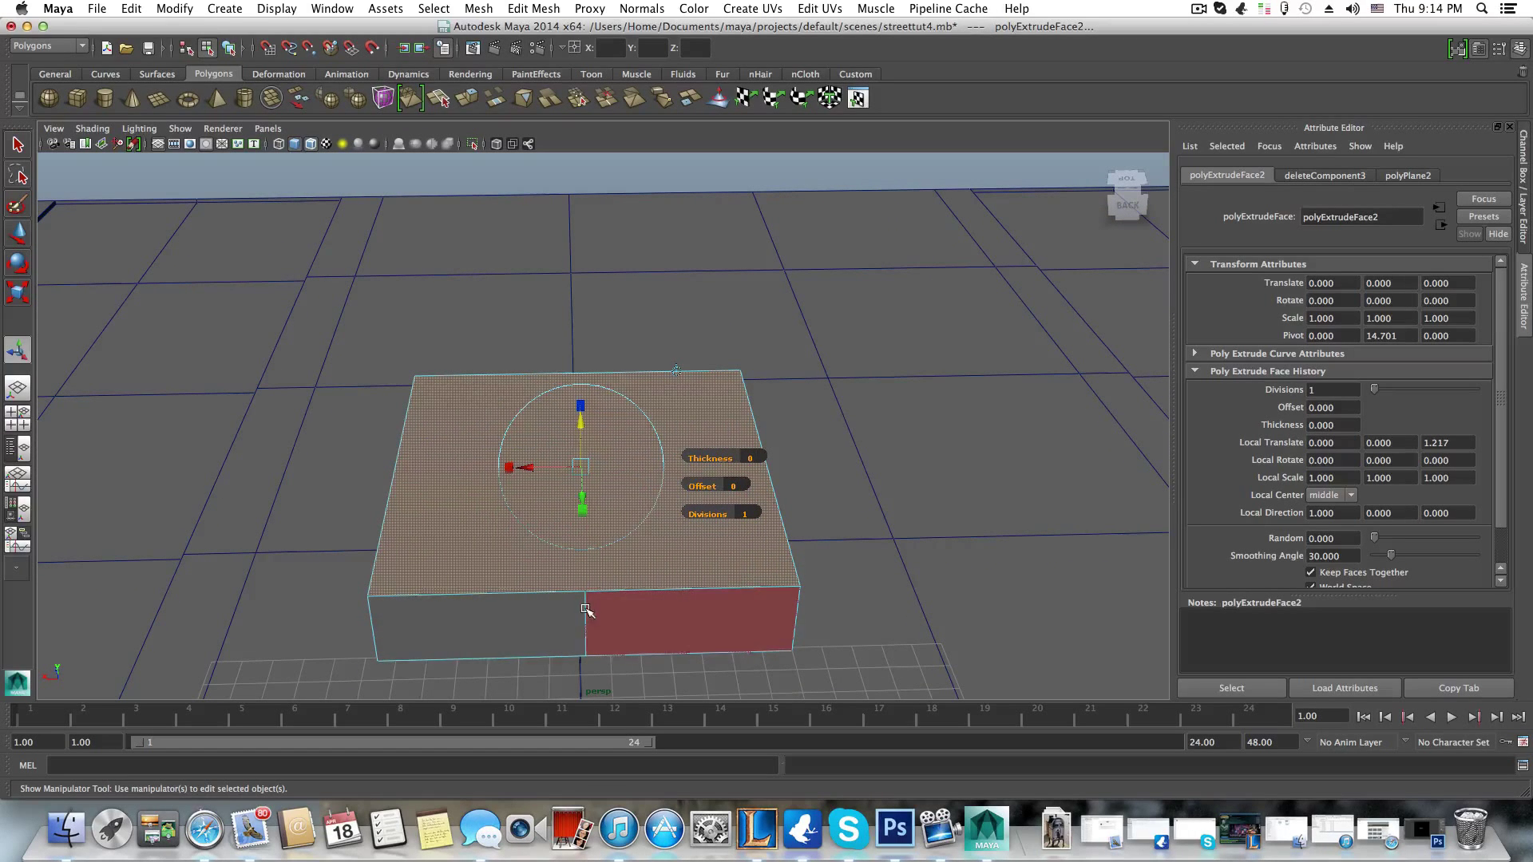
- Examine the sides of the extruded block from several angles for edges rising from the midpoint vertices
{"action": "left_click_drag", "start_coordinate": [631, 647], "coordinate": [551, 511], "text": "alt"}
{"action": "middle_click_drag", "start_coordinate": [551, 511], "coordinate": [506, 513], "text": "alt"}
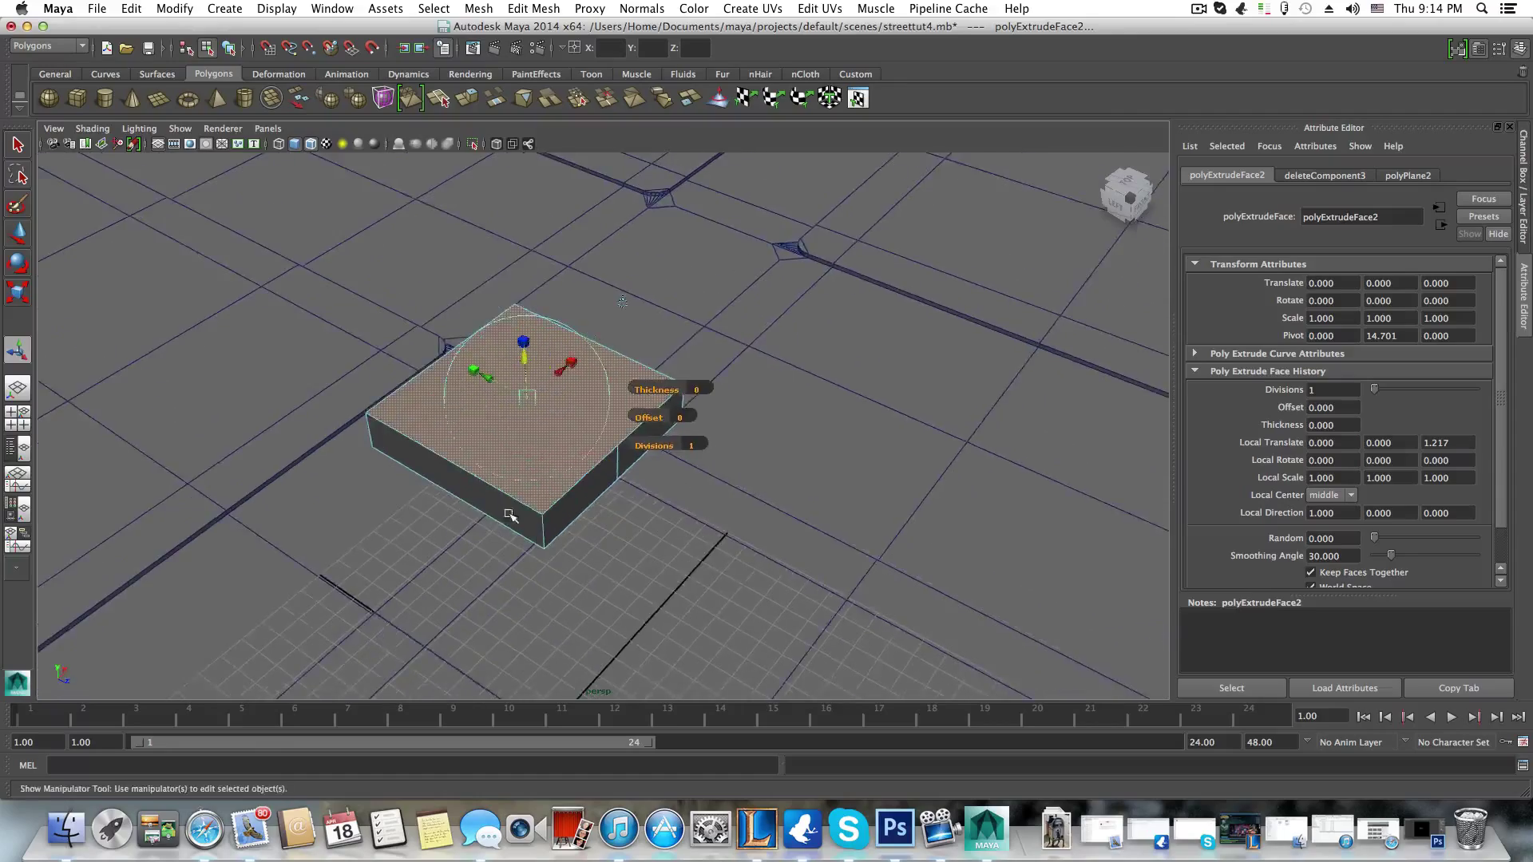
{"action": "left_click_drag", "start_coordinate": [506, 513], "coordinate": [568, 538], "text": "alt"}
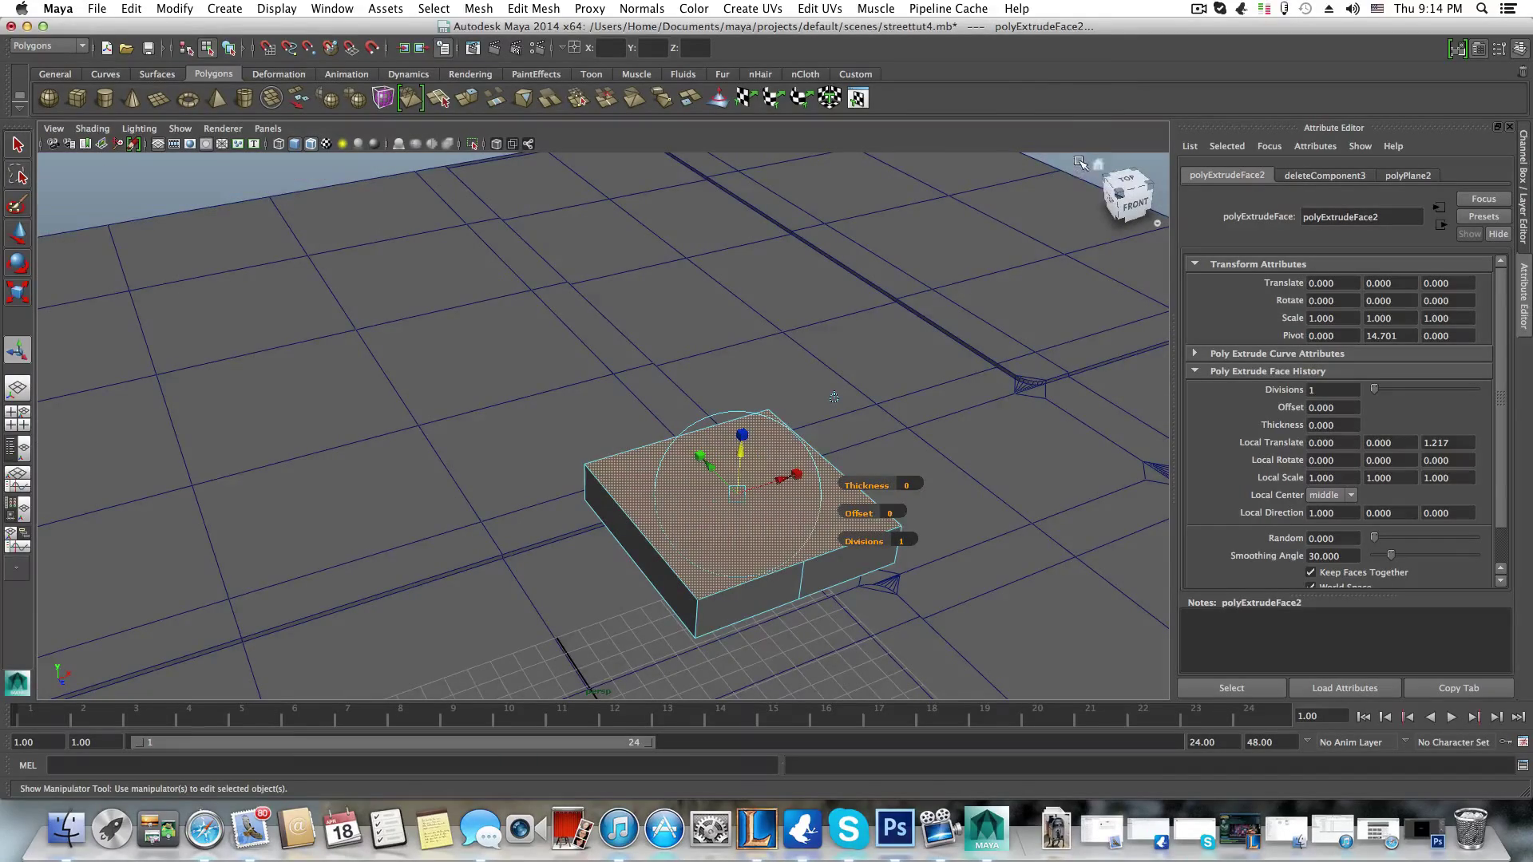
{"action": "left_click", "coordinate": [1106, 173]}
{"action": "key", "text": "f"}
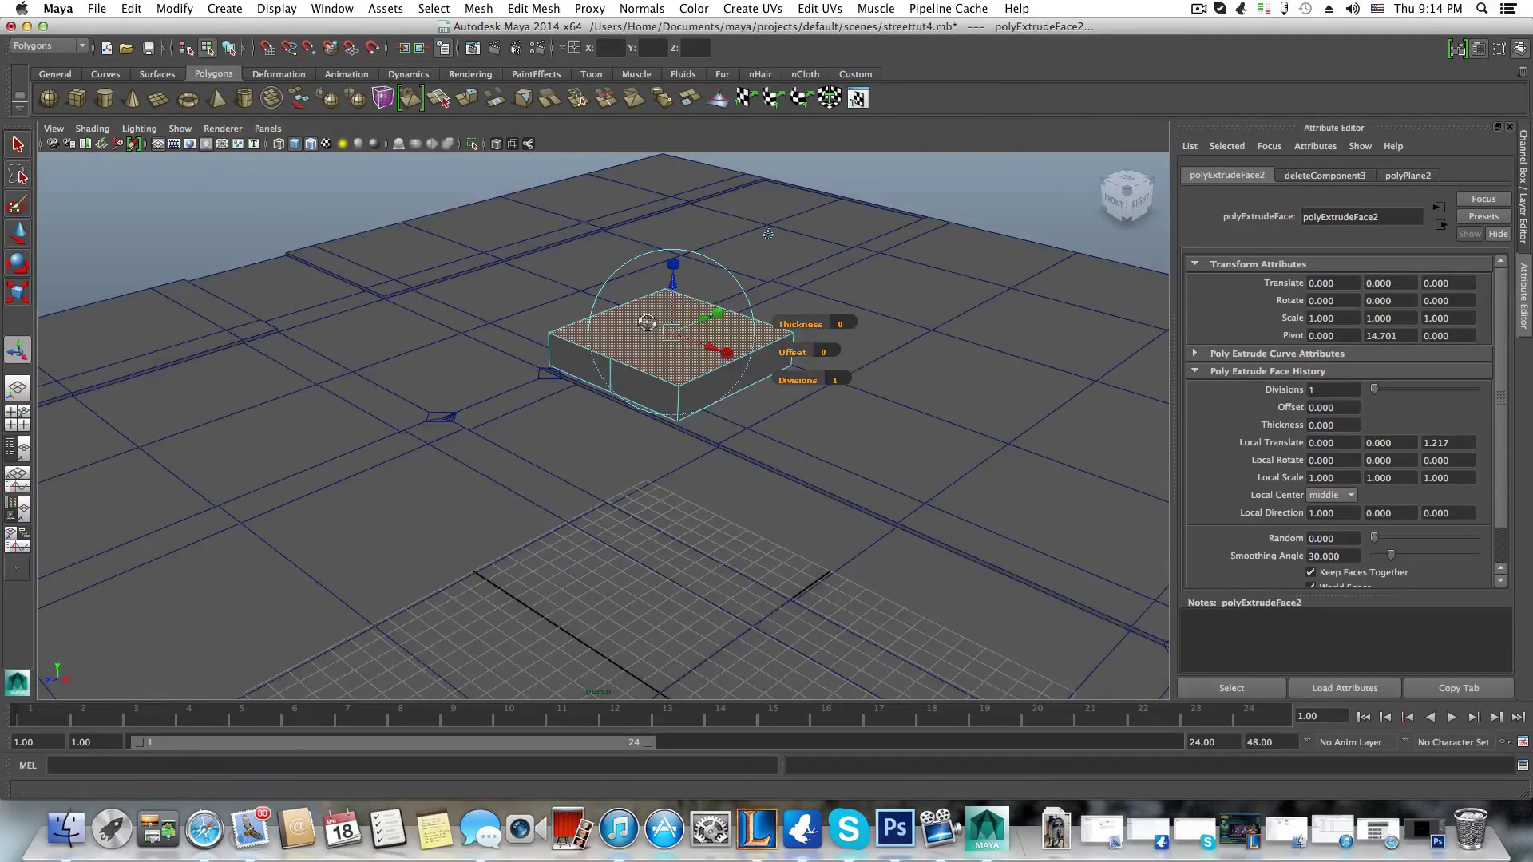
{"action": "left_click_drag", "start_coordinate": [773, 248], "coordinate": [980, 365], "text": "alt"}
{"action": "left_click_drag", "start_coordinate": [549, 335], "coordinate": [527, 431], "text": "alt"}
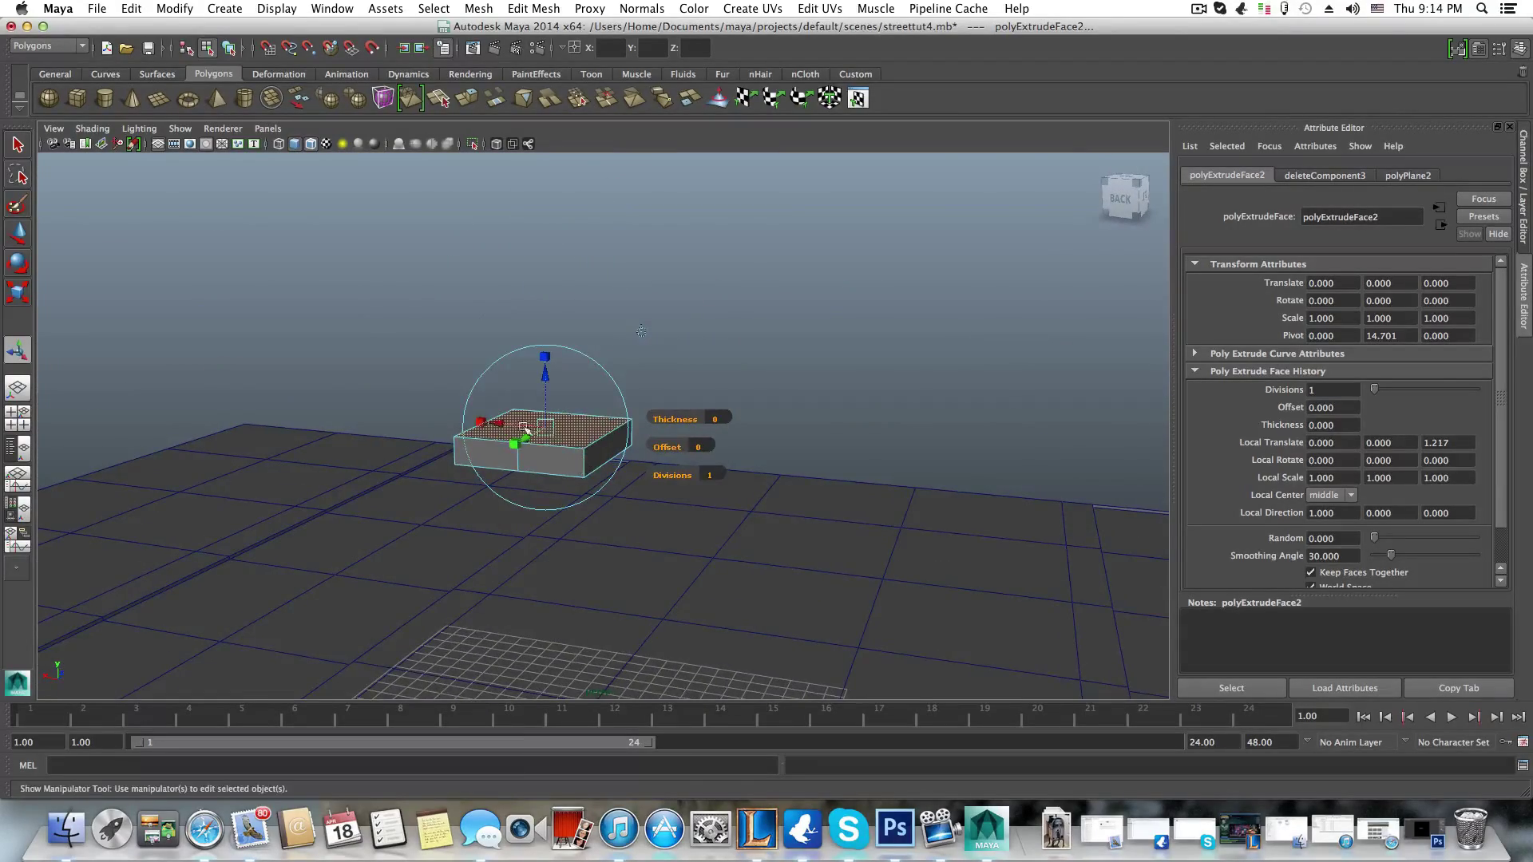
{"action": "middle_click_drag", "start_coordinate": [525, 449], "coordinate": [607, 491], "text": "alt"}
{"action": "right_click_drag", "start_coordinate": [607, 491], "coordinate": [655, 495], "text": "alt"}
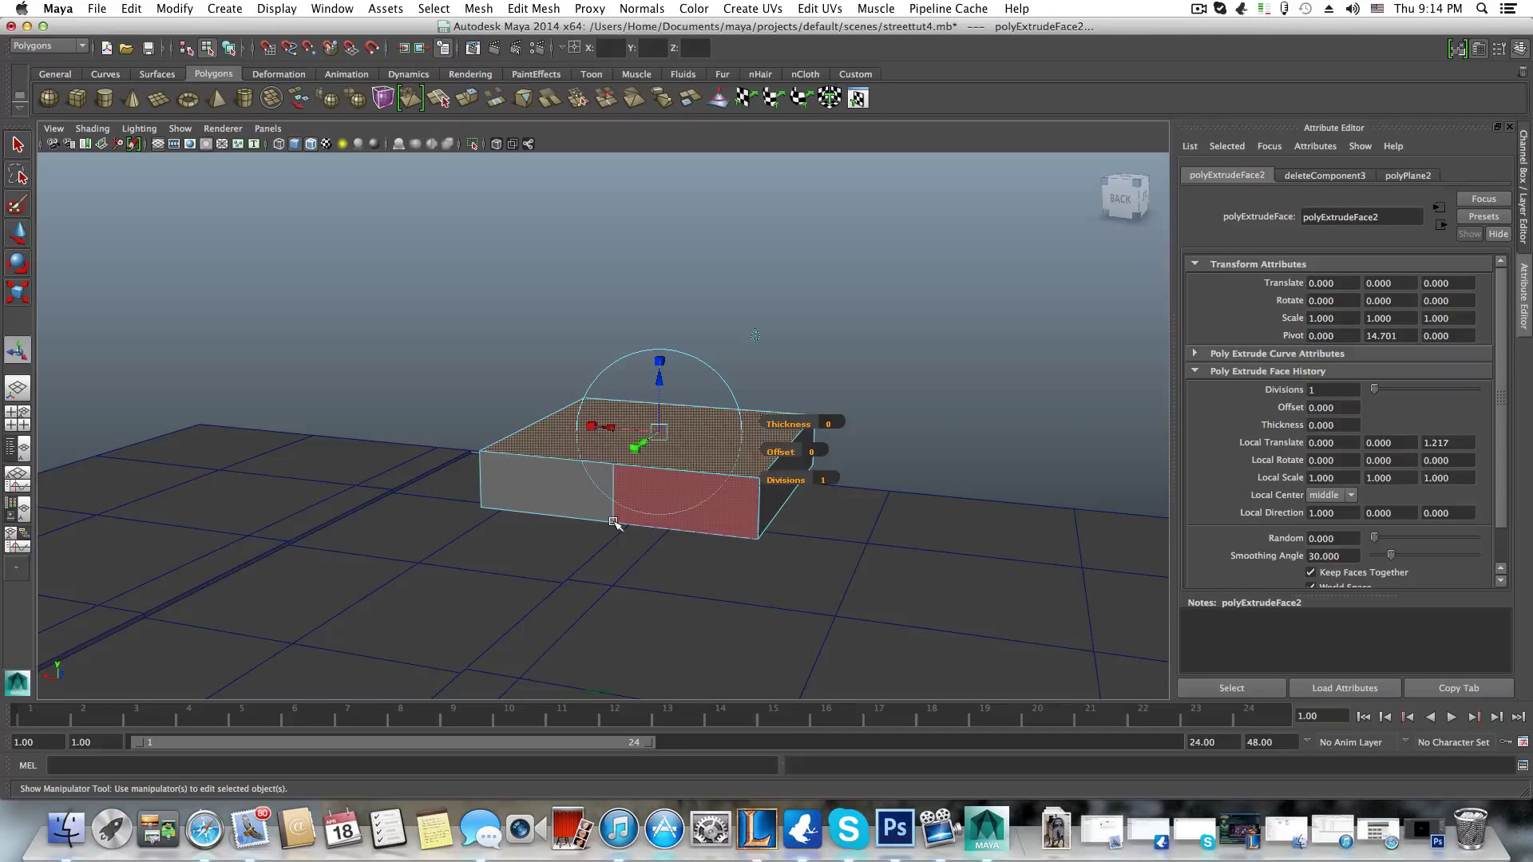
- Undo the plane's extrusion and the deletion of its middle edge
{"action": "key", "text": "super+z"}
{"action": "key", "text": "super+z"}
{"action": "key", "text": "super+z"}
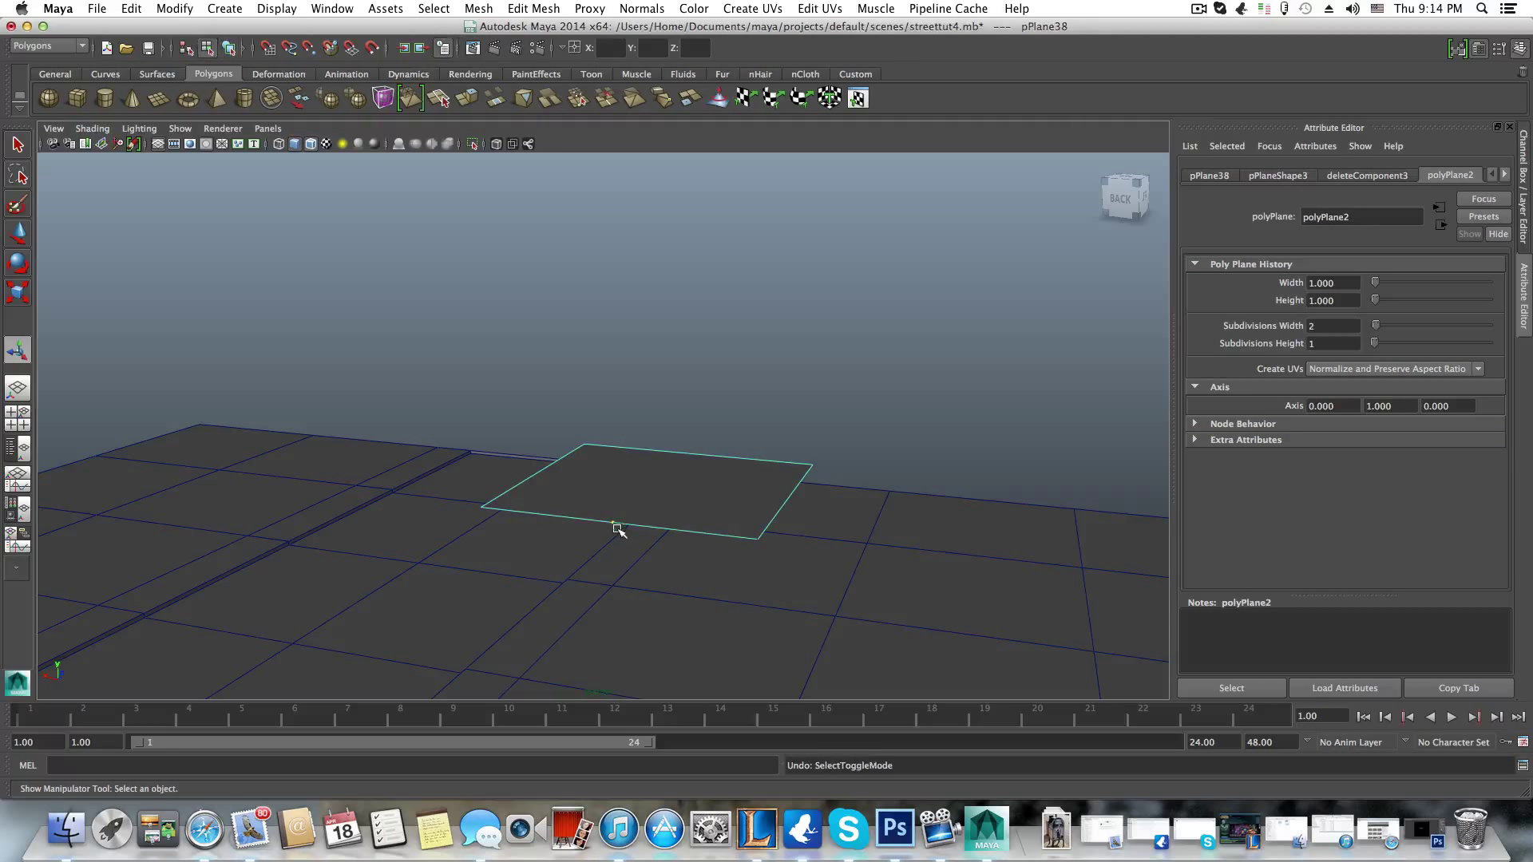
{"action": "key", "text": "super+z"}
{"action": "key", "text": "super+z"}
{"action": "key", "text": "super+z"}
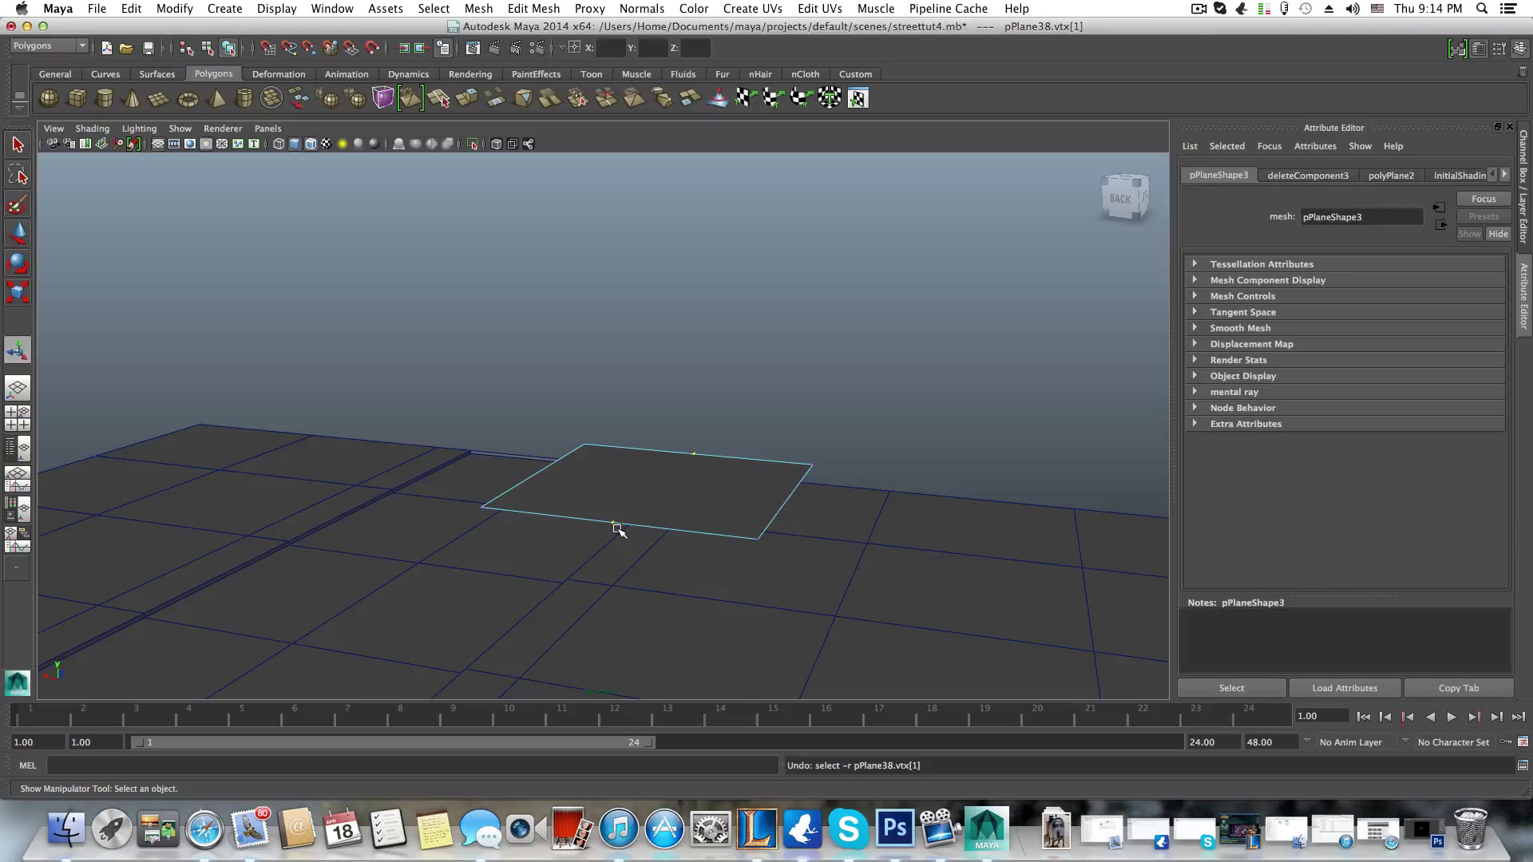
{"action": "key", "text": "super+z"}
{"action": "key", "text": "super+z"}
{"action": "key", "text": "super+z"}
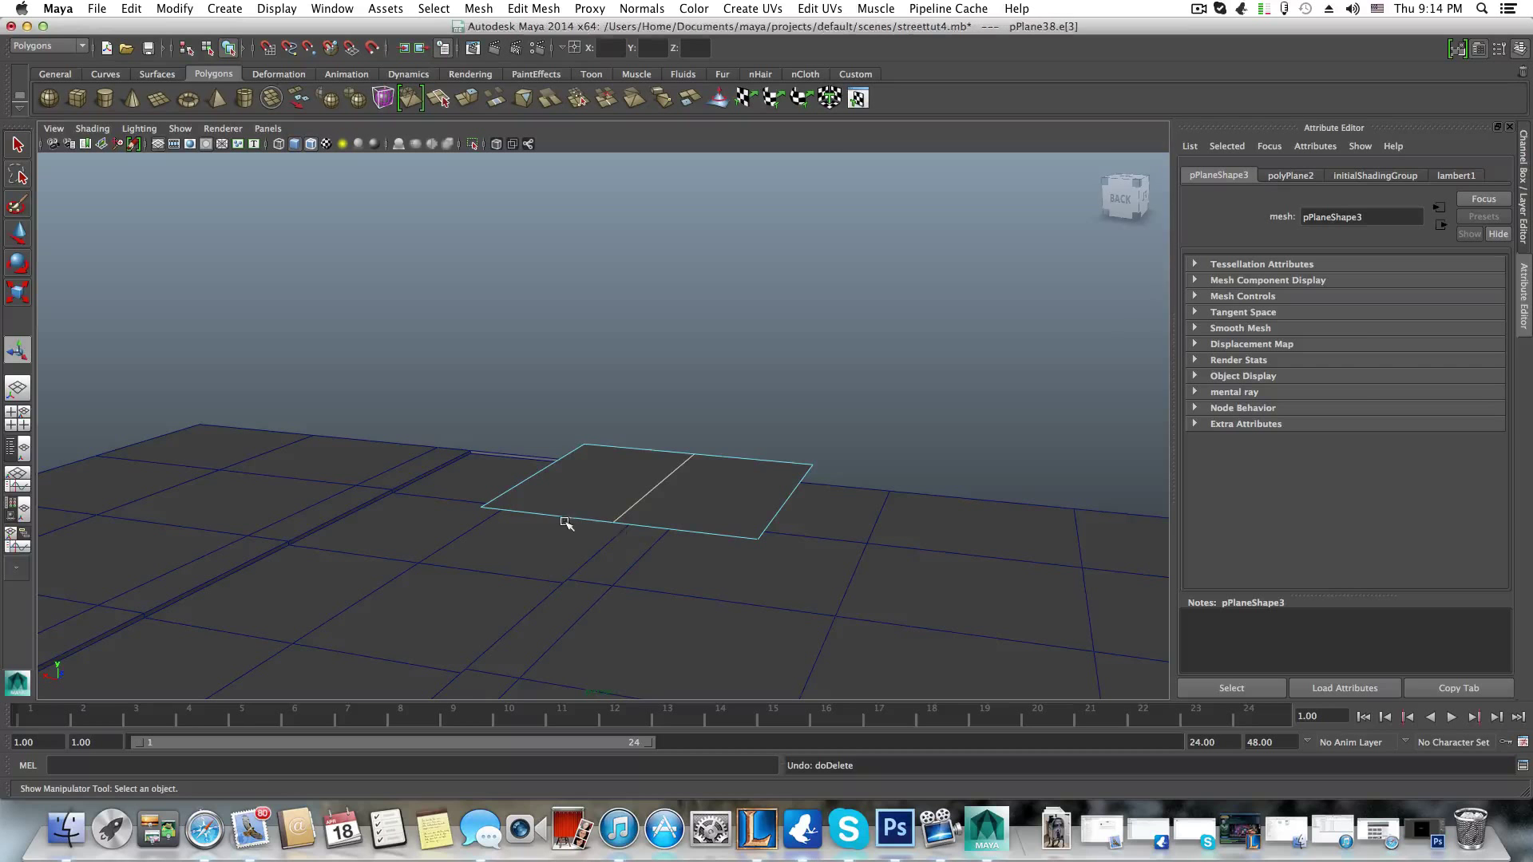
- Remove the test plane's middle edge with the Delete Edge command
{"action": "mouse_move", "coordinate": [566, 523]}
{"action": "left_mouse_down", "text": "alt"}
{"action": "mouse_move", "coordinate": [558, 558]}
{"action": "mouse_move", "coordinate": [602, 589]}
{"action": "mouse_move", "coordinate": [539, 522]}
{"action": "left_mouse_up", "text": "alt"}
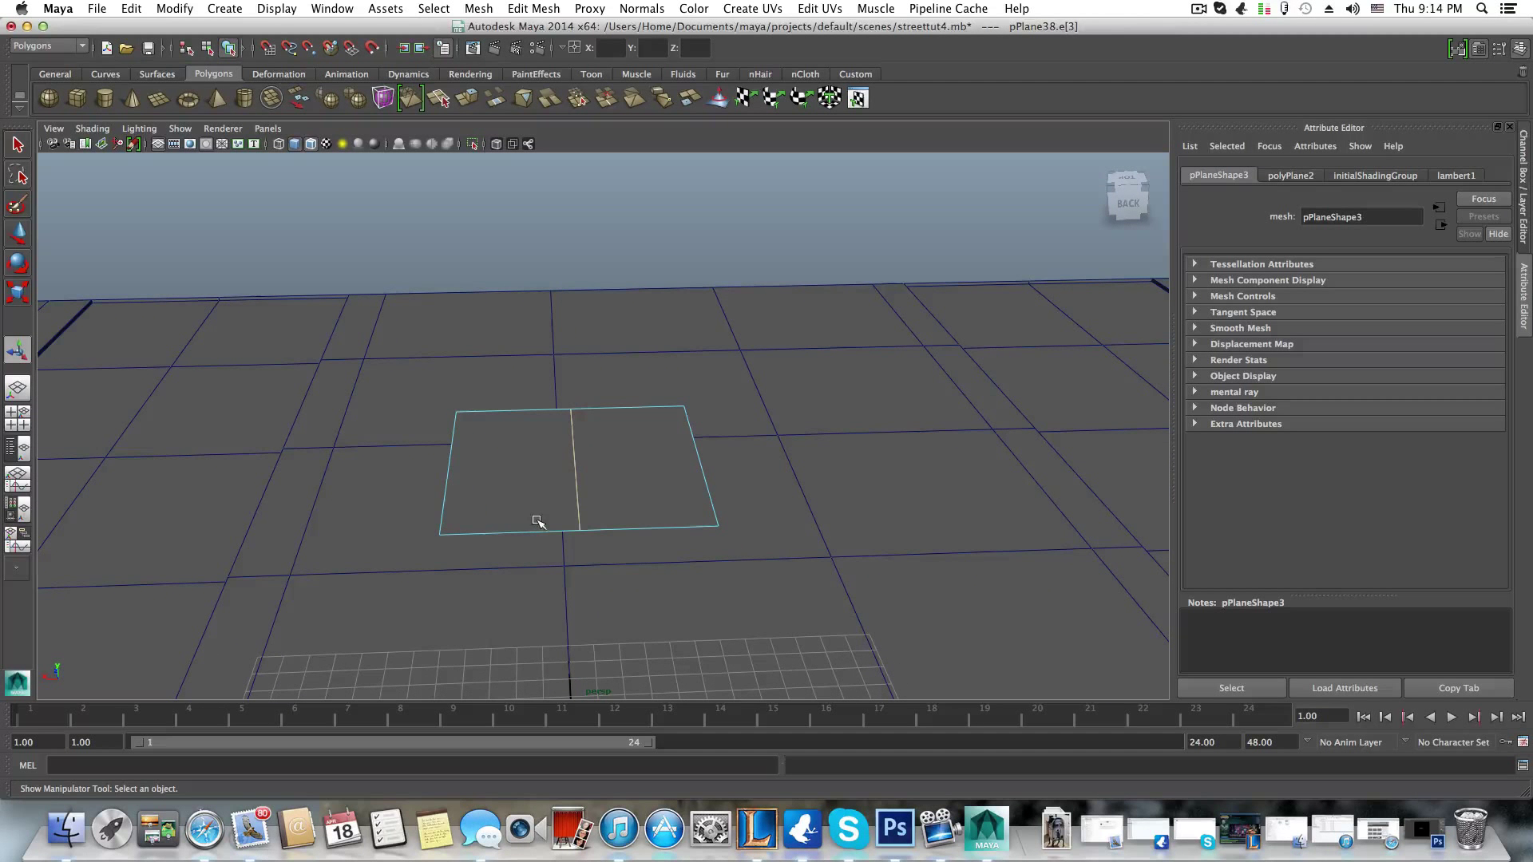
{"action": "right_click", "coordinate": [577, 467], "text": "shift"}
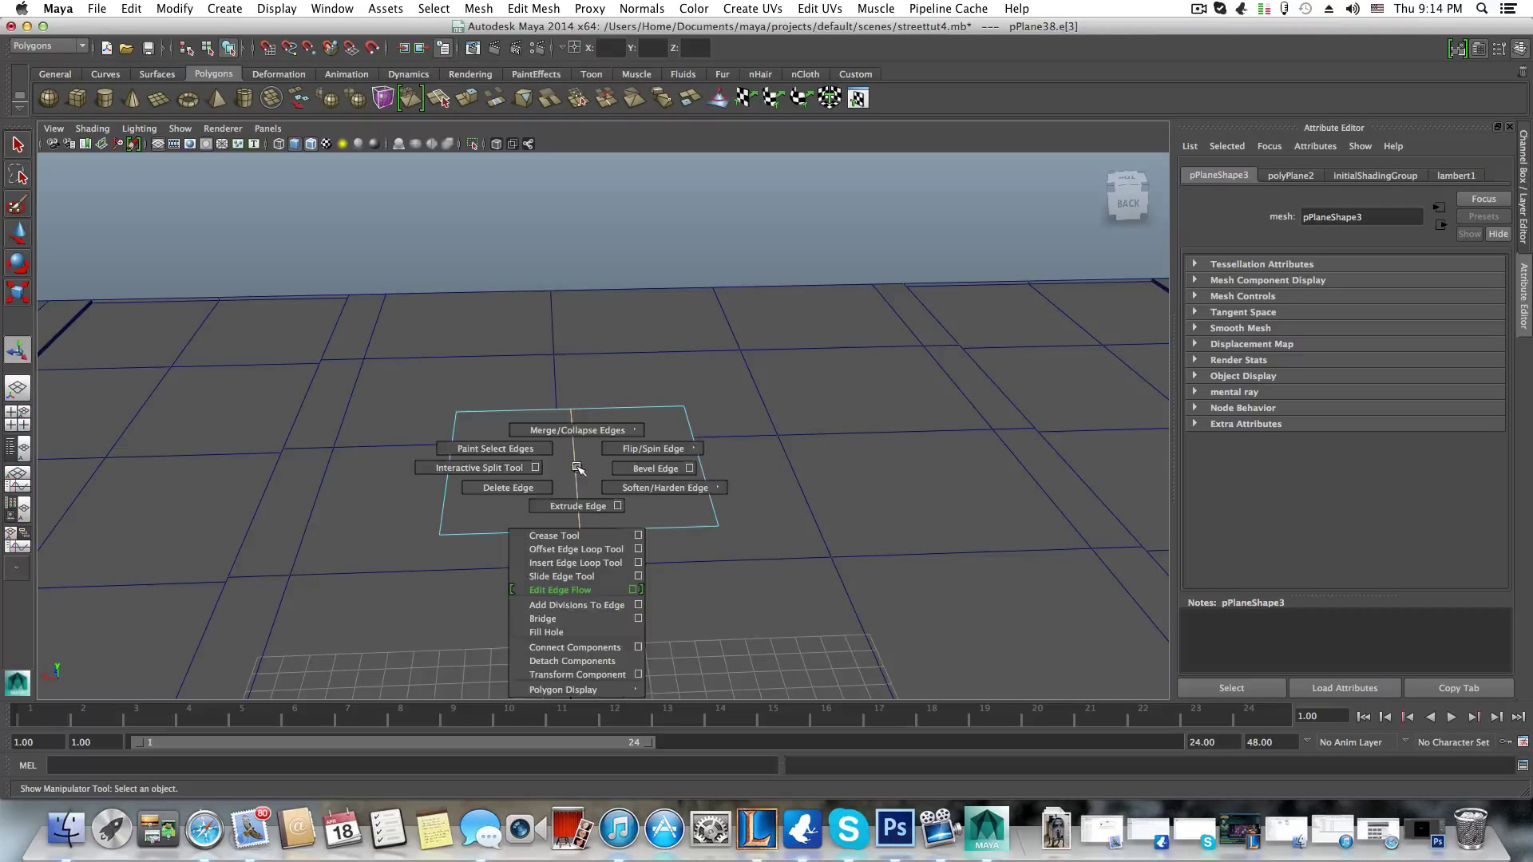
{"action": "left_click", "coordinate": [530, 485]}
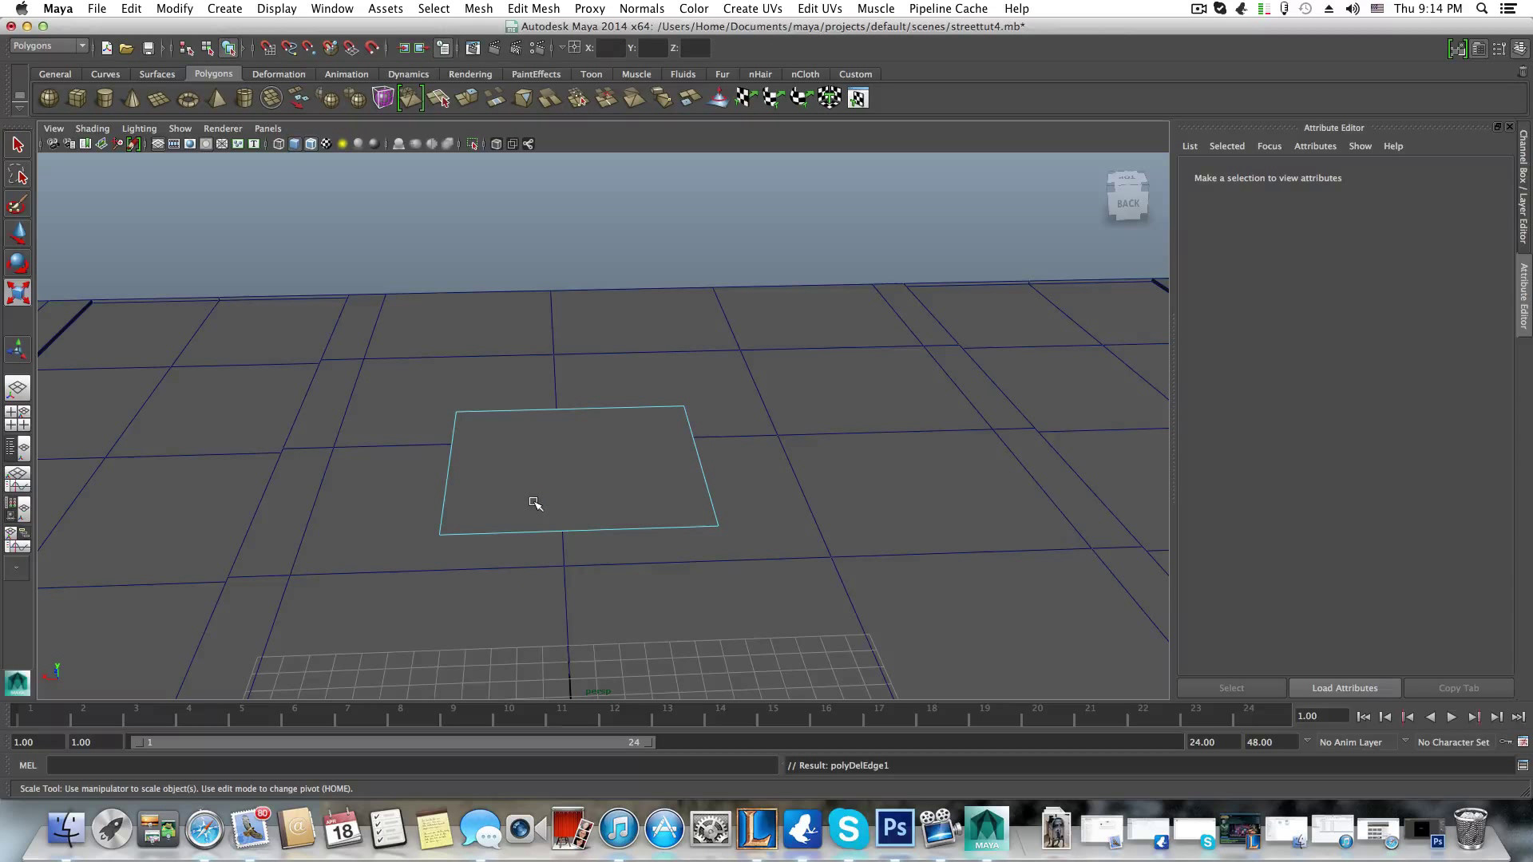
- Check the plane's borders for leftover midpoint vertices in vertex selection, and return to selecting the whole plane
{"action": "right_click_drag", "start_coordinate": [534, 503], "coordinate": [467, 506]}
{"action": "left_click_drag", "start_coordinate": [634, 679], "coordinate": [530, 376]}
{"action": "left_click", "coordinate": [564, 500]}
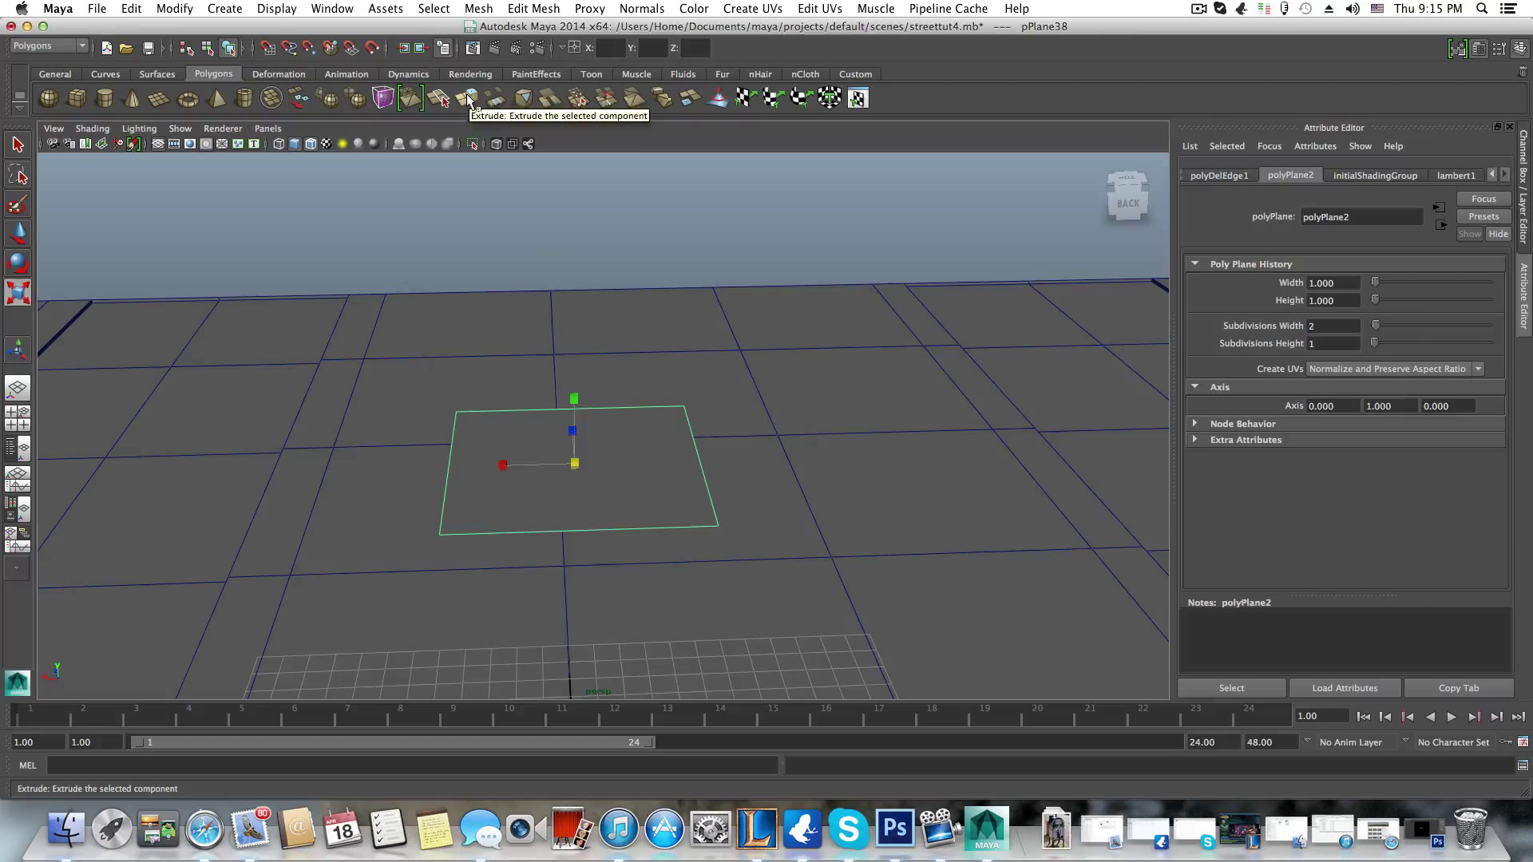
- Extrude the whole plane upward by about 1.98 units, and undo that extrusion
{"action": "left_click", "coordinate": [468, 99]}
{"action": "left_click_drag", "start_coordinate": [581, 442], "coordinate": [575, 351]}
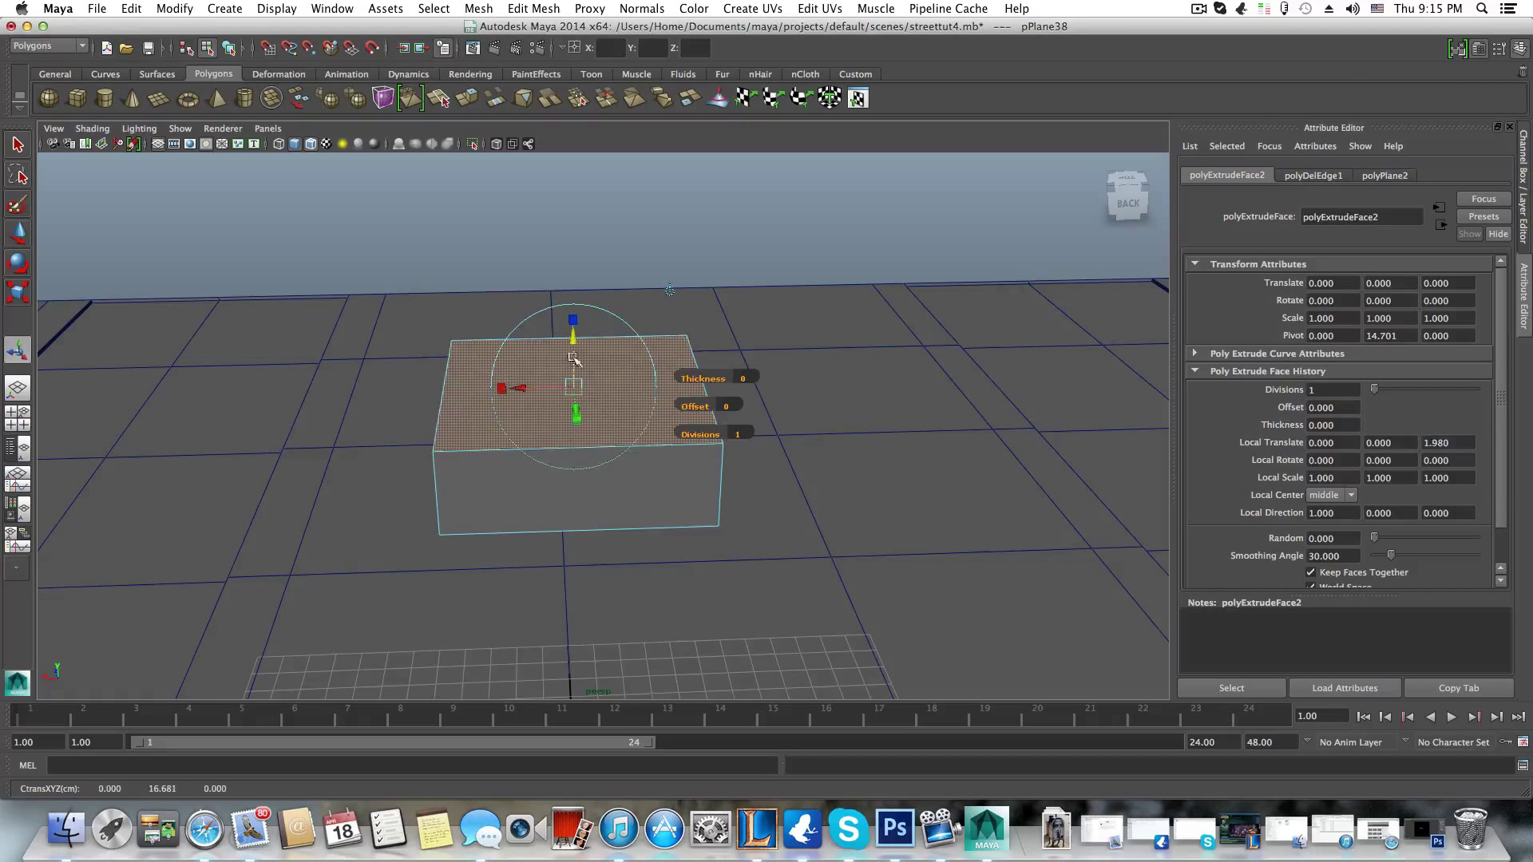
{"action": "key", "text": "ctrl+z"}
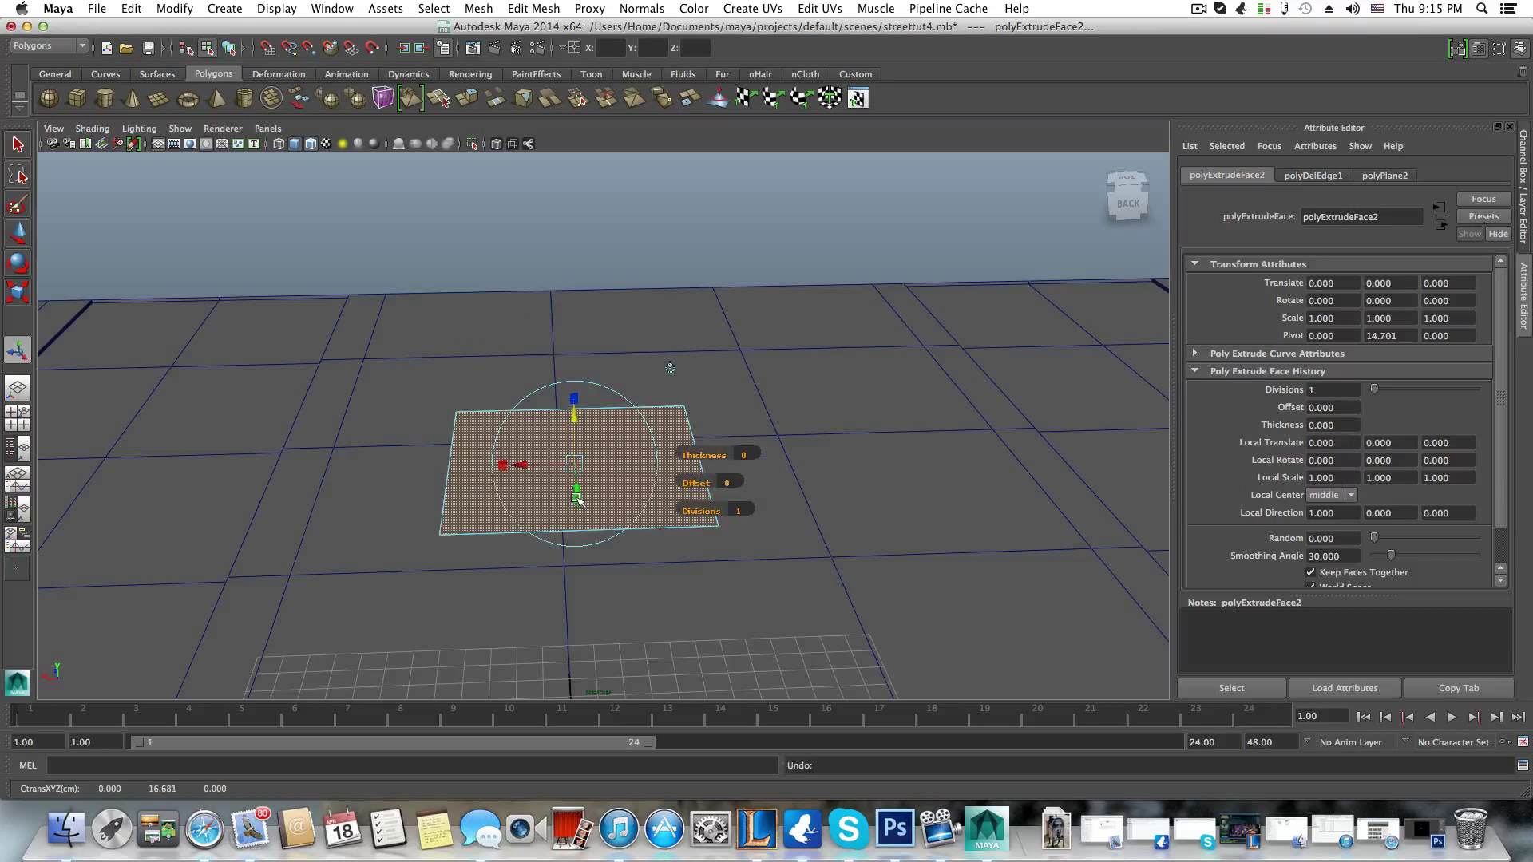
{"action": "key", "text": "ctrl+z"}
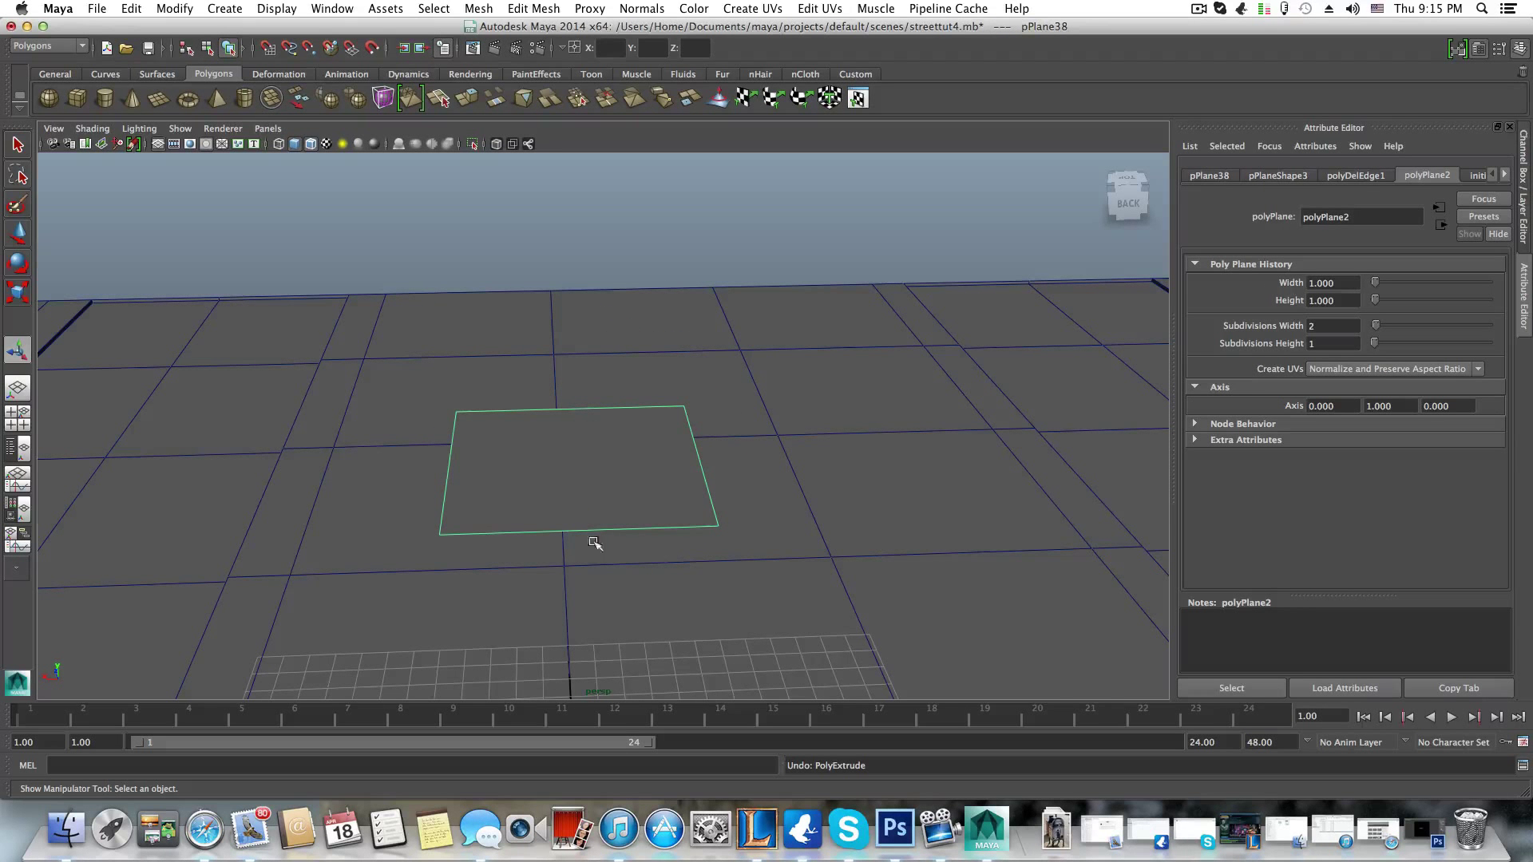
- Remove the test plane from the scene
{"action": "left_click_drag", "start_coordinate": [610, 515], "coordinate": [634, 538], "text": "alt"}
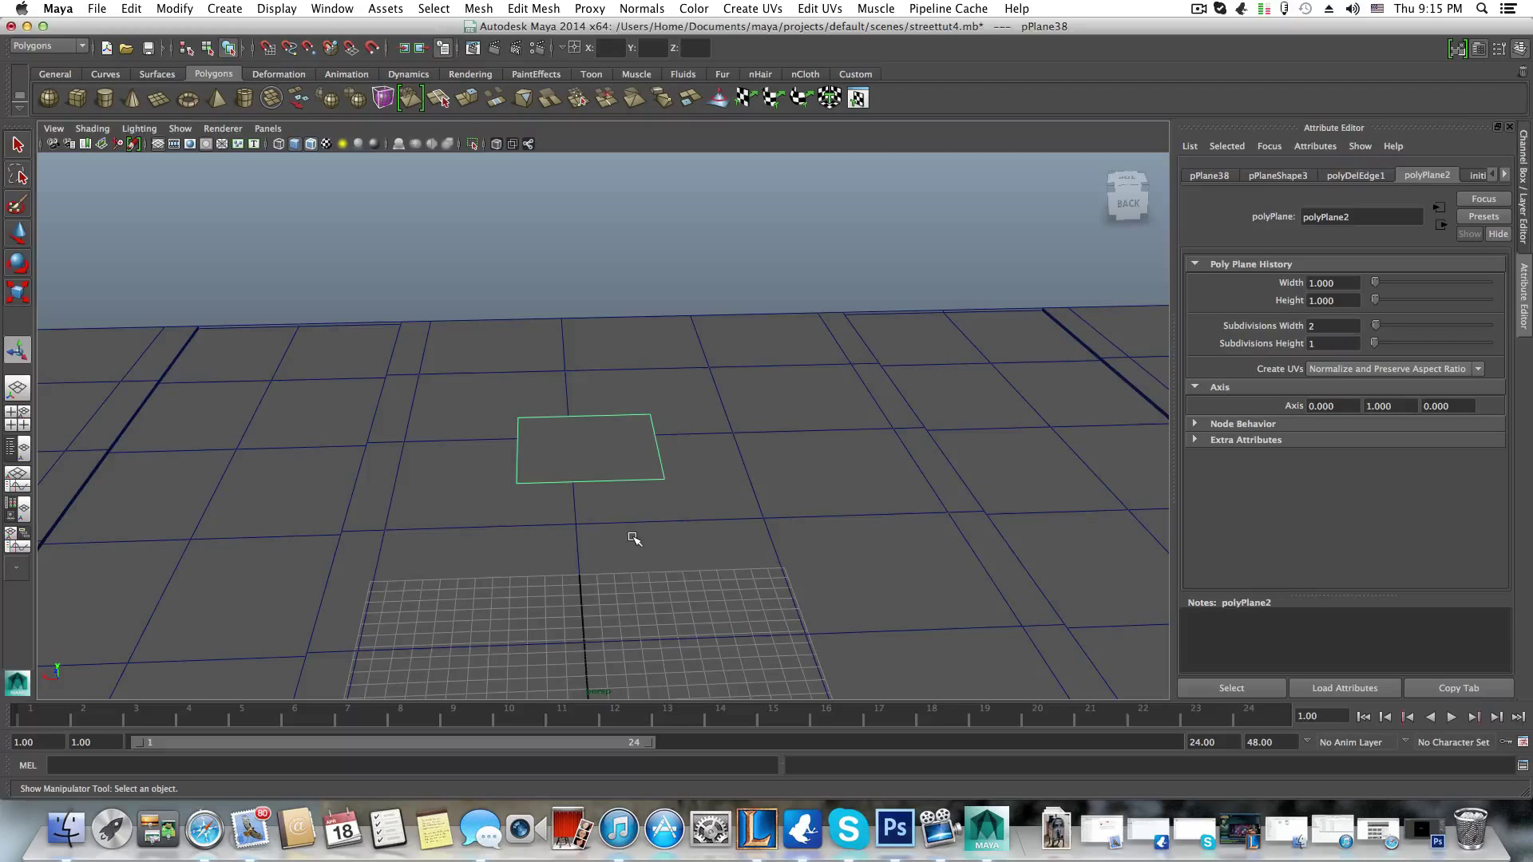
{"action": "left_click", "coordinate": [633, 538]}
{"action": "scroll", "coordinate": [633, 538], "scroll_direction": "down", "scroll_amount": 5}
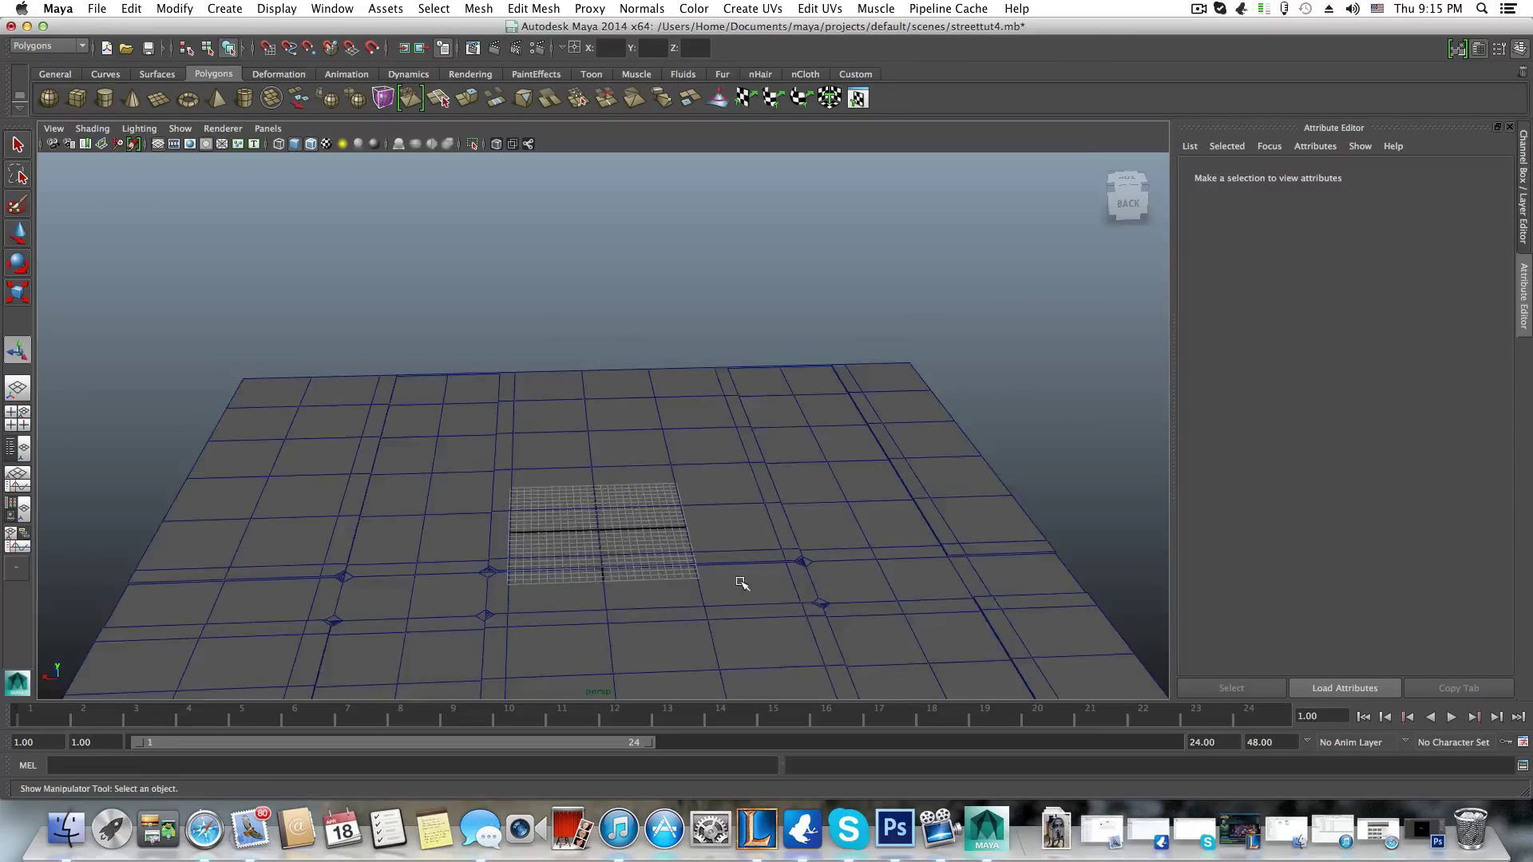
- Select the street mesh and examine the layout of its intersections from several angles
{"action": "left_click_drag", "start_coordinate": [744, 582], "coordinate": [491, 468], "text": "alt"}
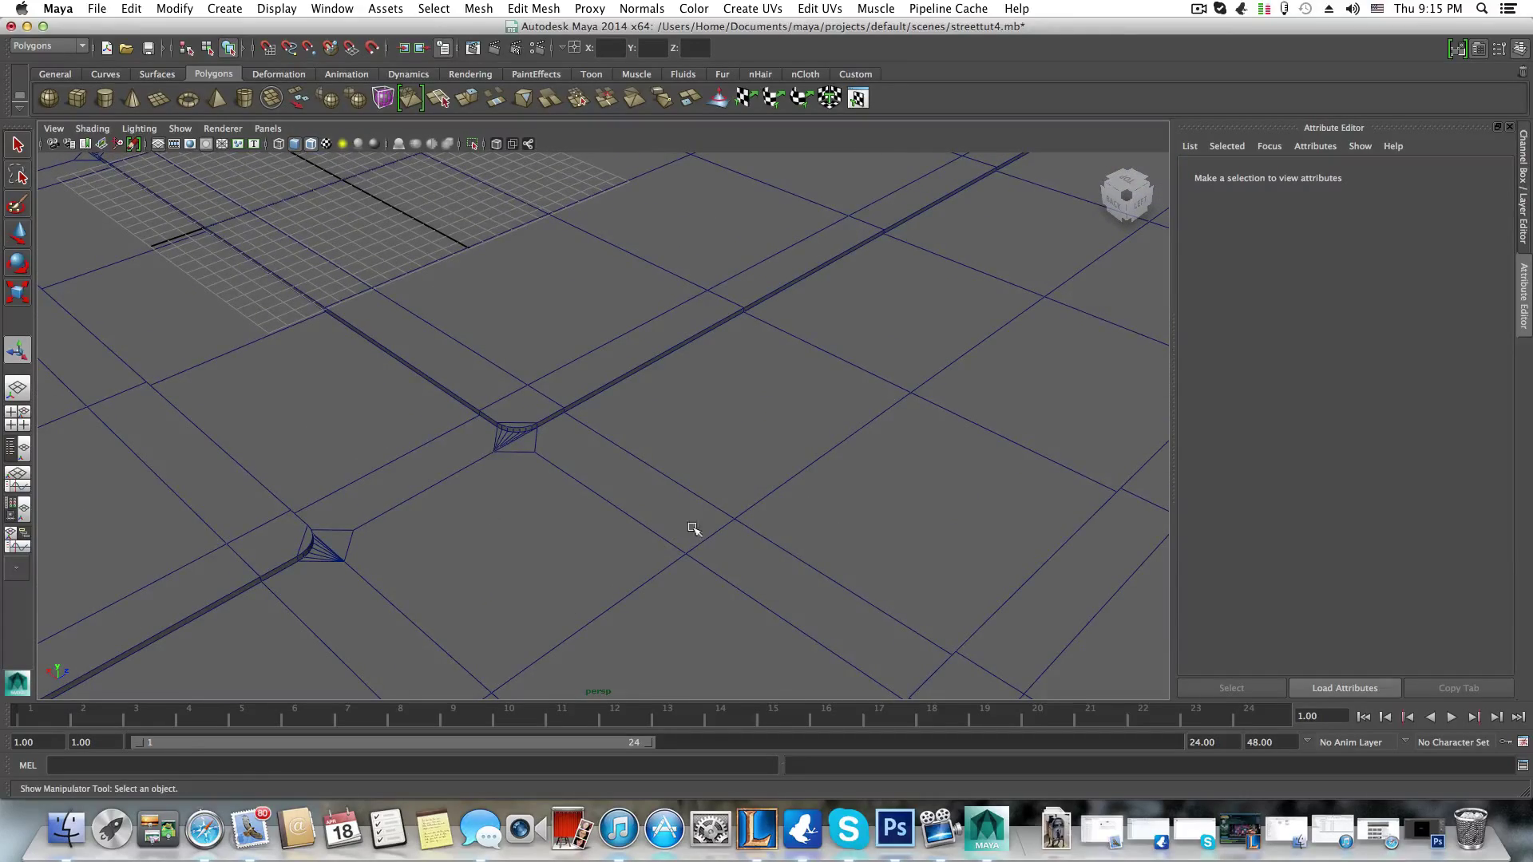
{"action": "left_click_drag", "start_coordinate": [693, 529], "coordinate": [729, 575], "text": "alt"}
{"action": "middle_click_drag", "start_coordinate": [729, 575], "coordinate": [592, 537], "text": "alt"}
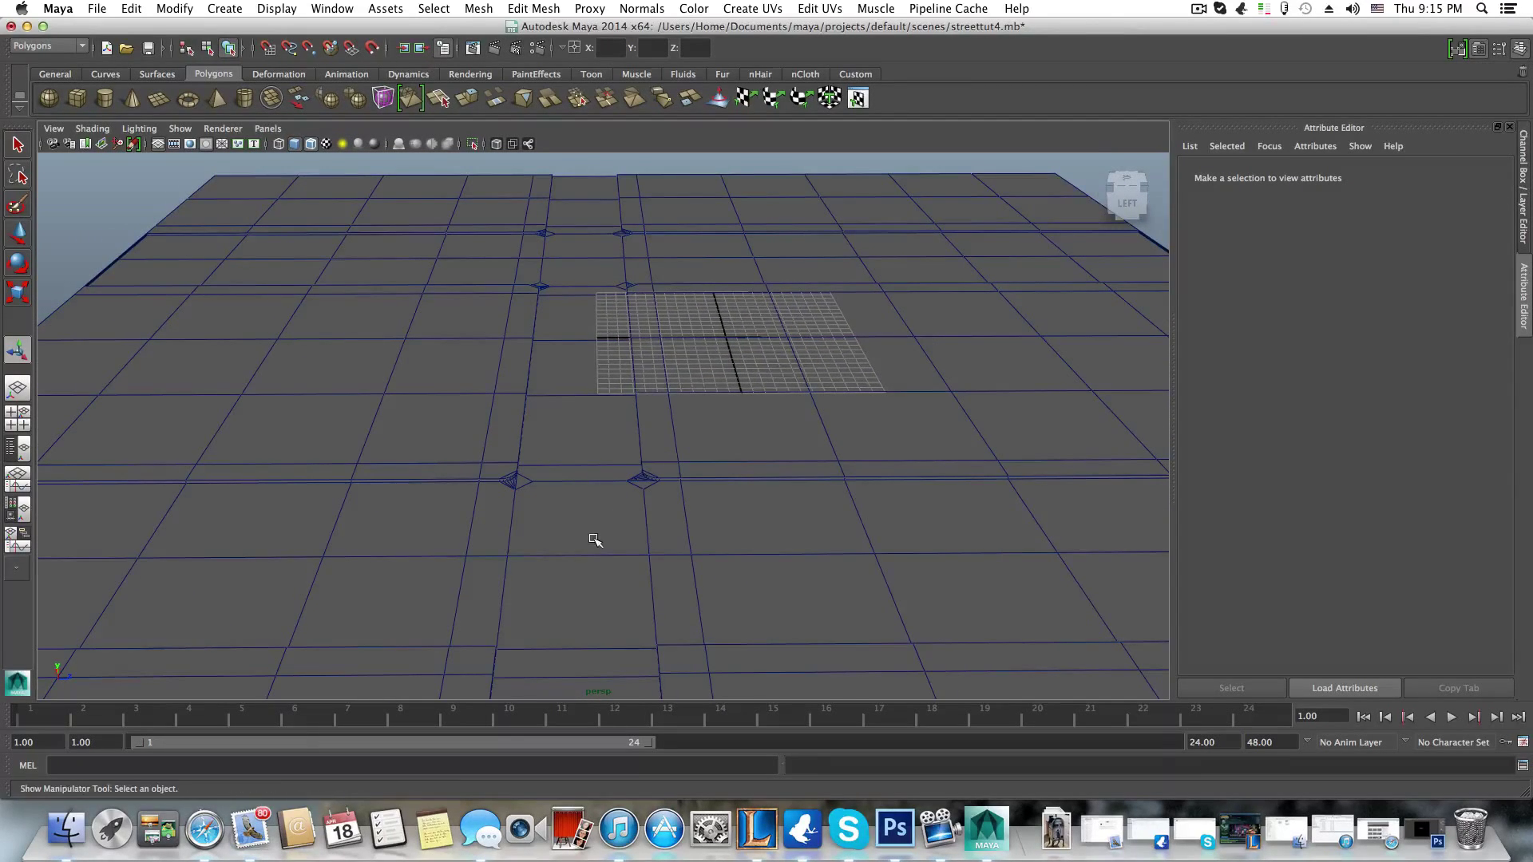
{"action": "left_click", "coordinate": [673, 433]}
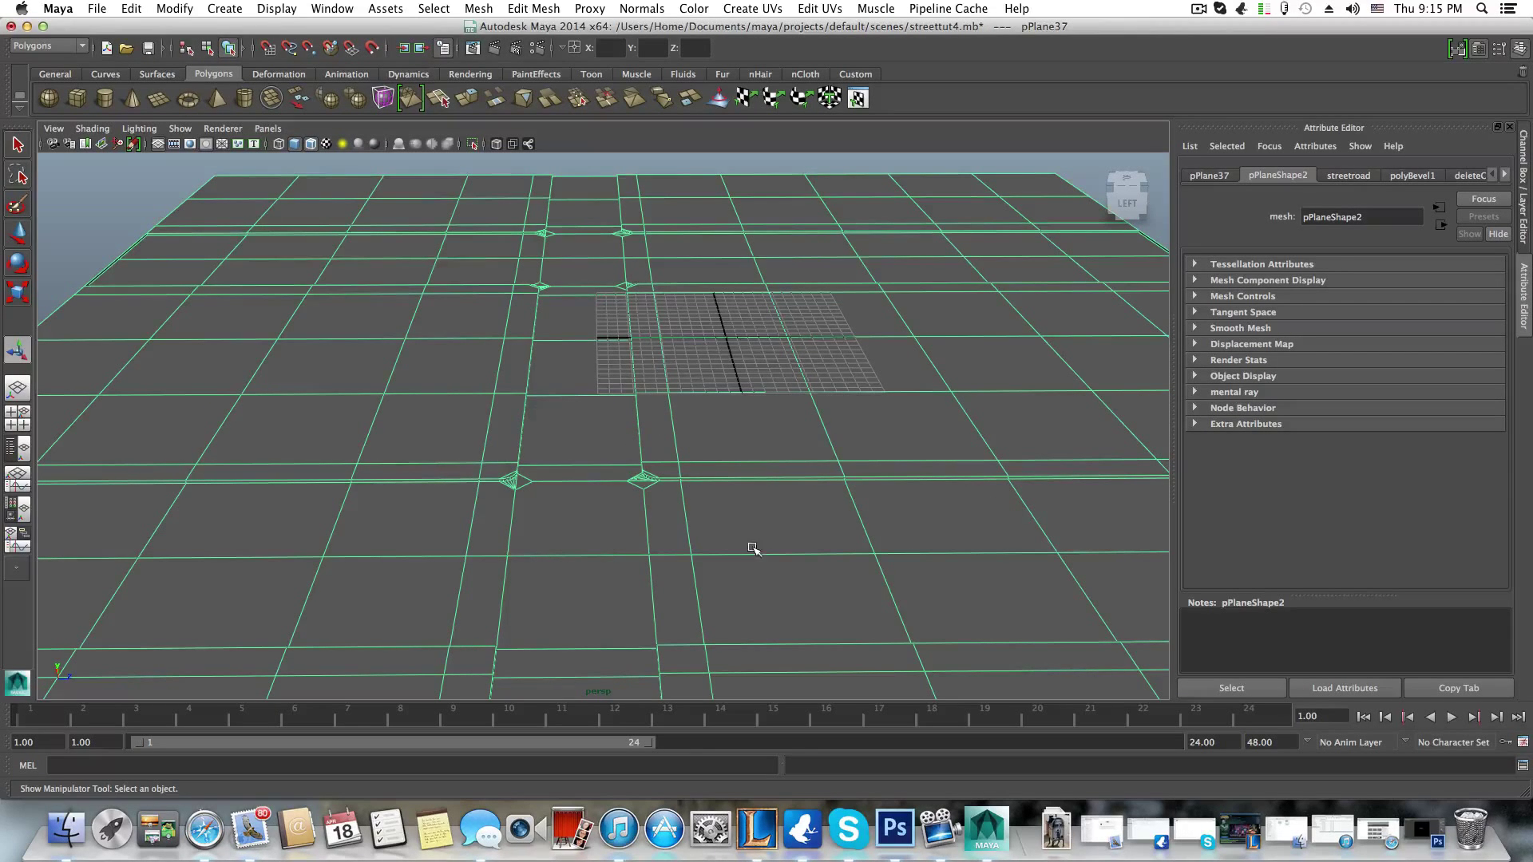
{"action": "left_click_drag", "start_coordinate": [748, 590], "coordinate": [643, 548], "text": "alt"}
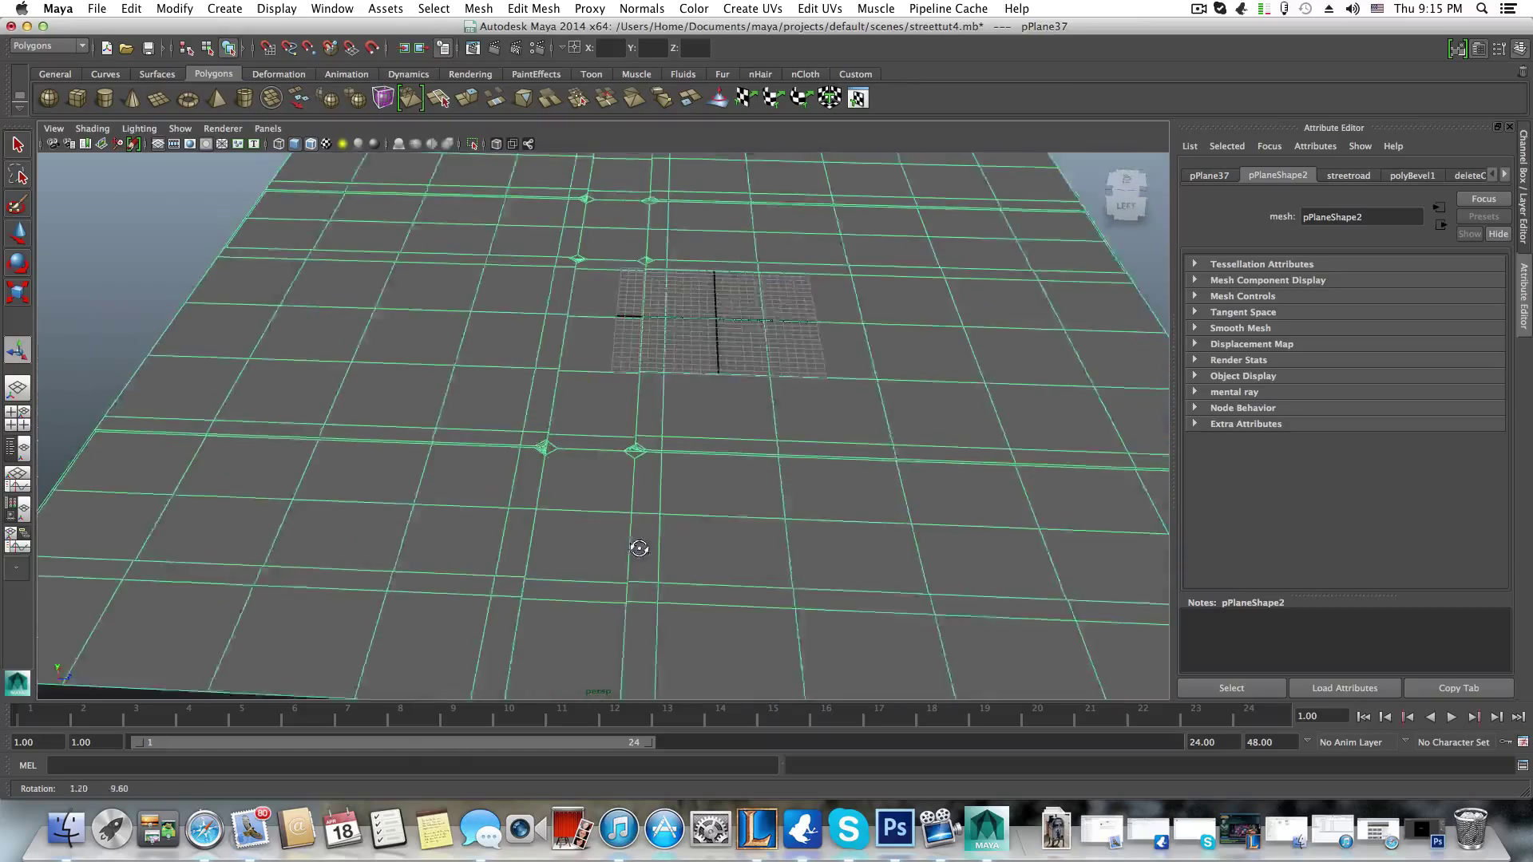
{"action": "right_click_drag", "start_coordinate": [643, 548], "coordinate": [563, 521], "text": "alt"}
{"action": "left_click_drag", "start_coordinate": [563, 521], "coordinate": [596, 325], "text": "alt"}
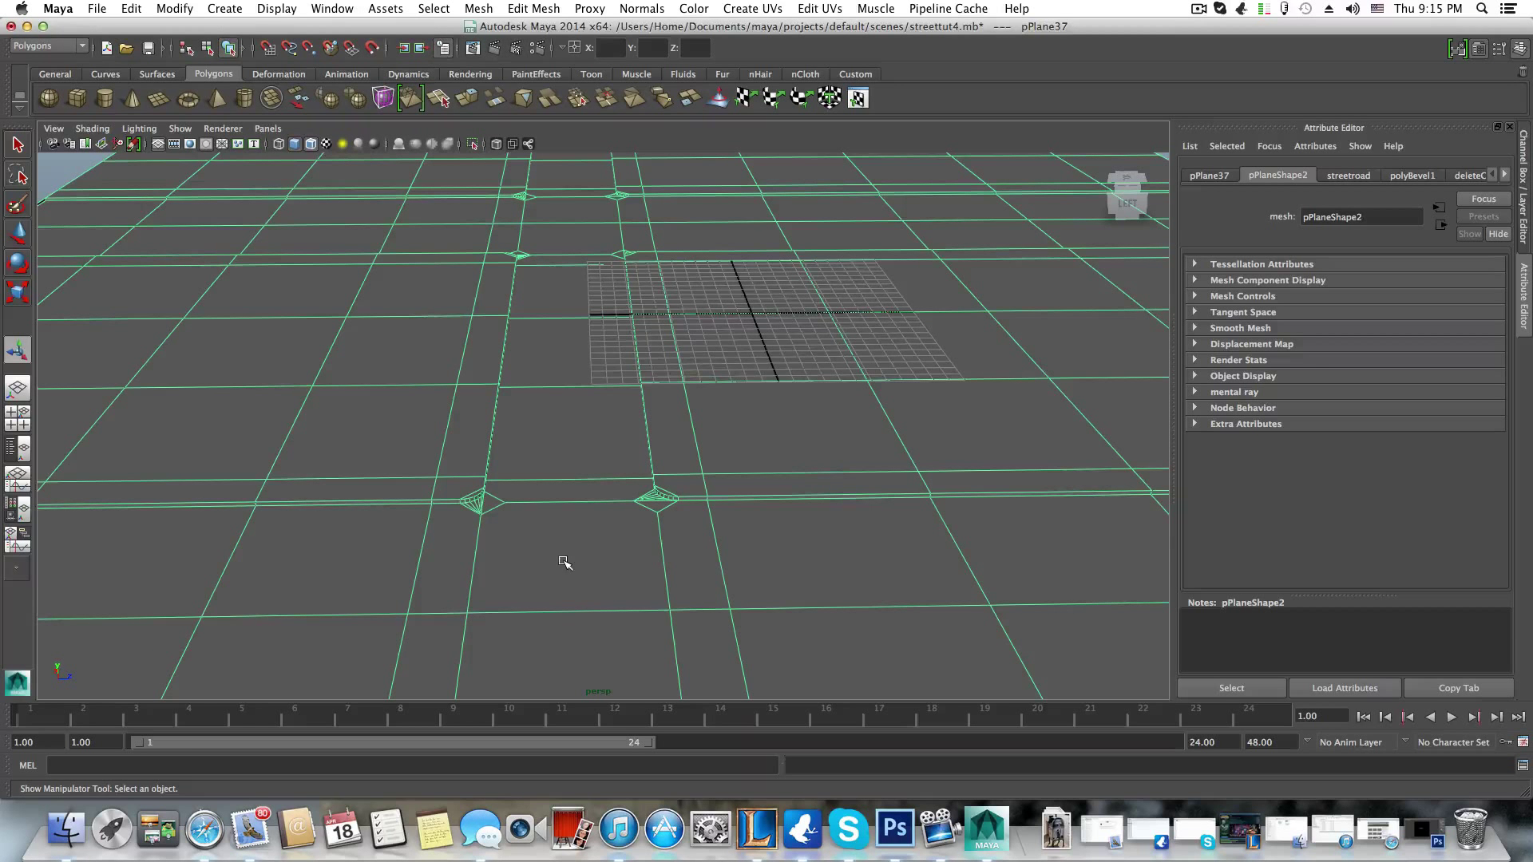
{"action": "middle_click_drag", "start_coordinate": [564, 562], "coordinate": [547, 524], "text": "alt"}
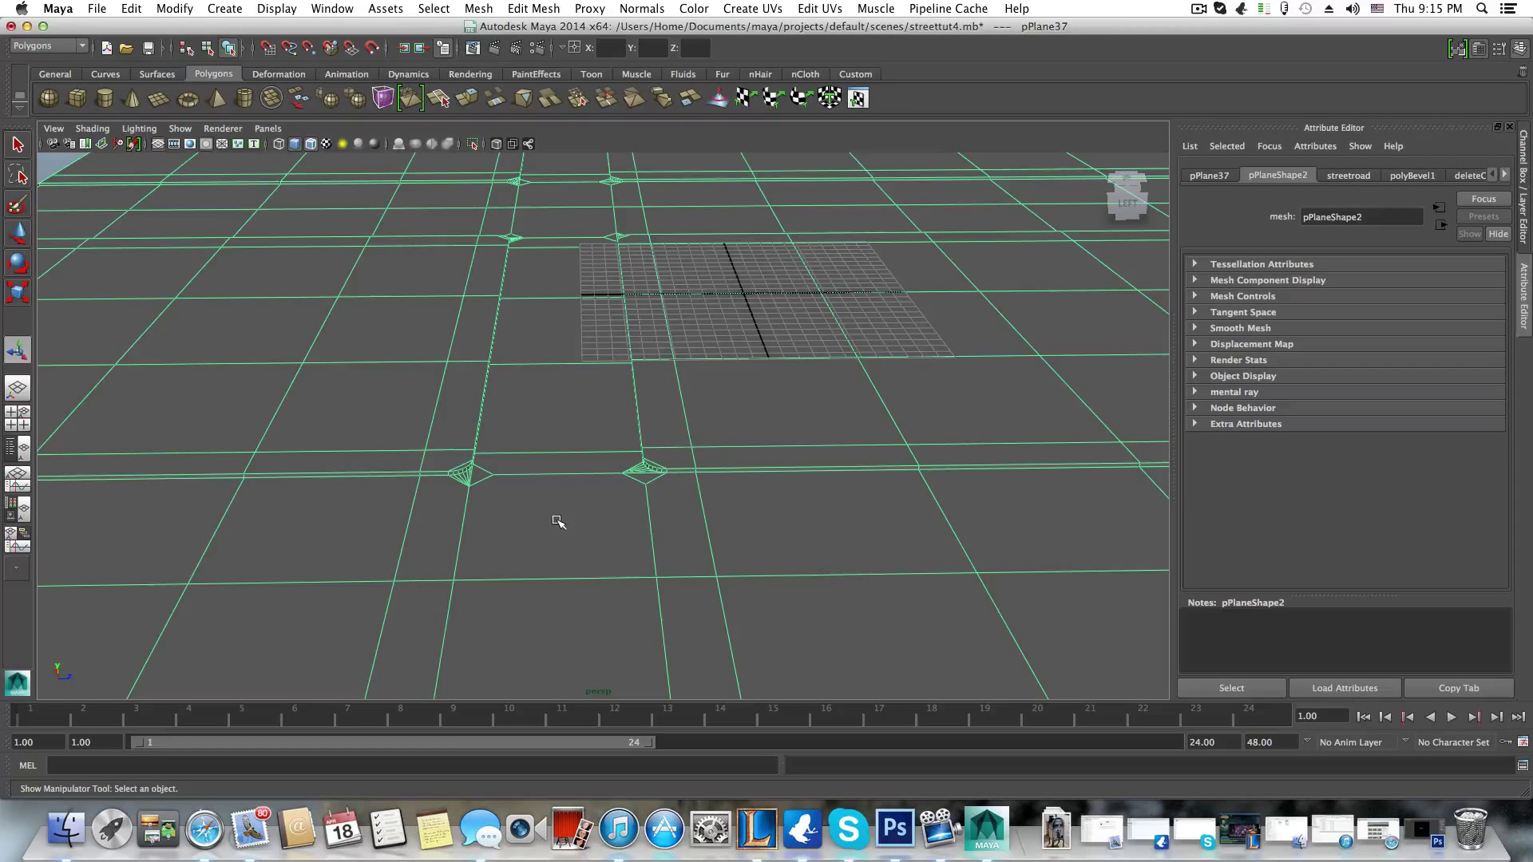
{"action": "scroll", "coordinate": [568, 524], "scroll_direction": "down", "scroll_amount": 3}
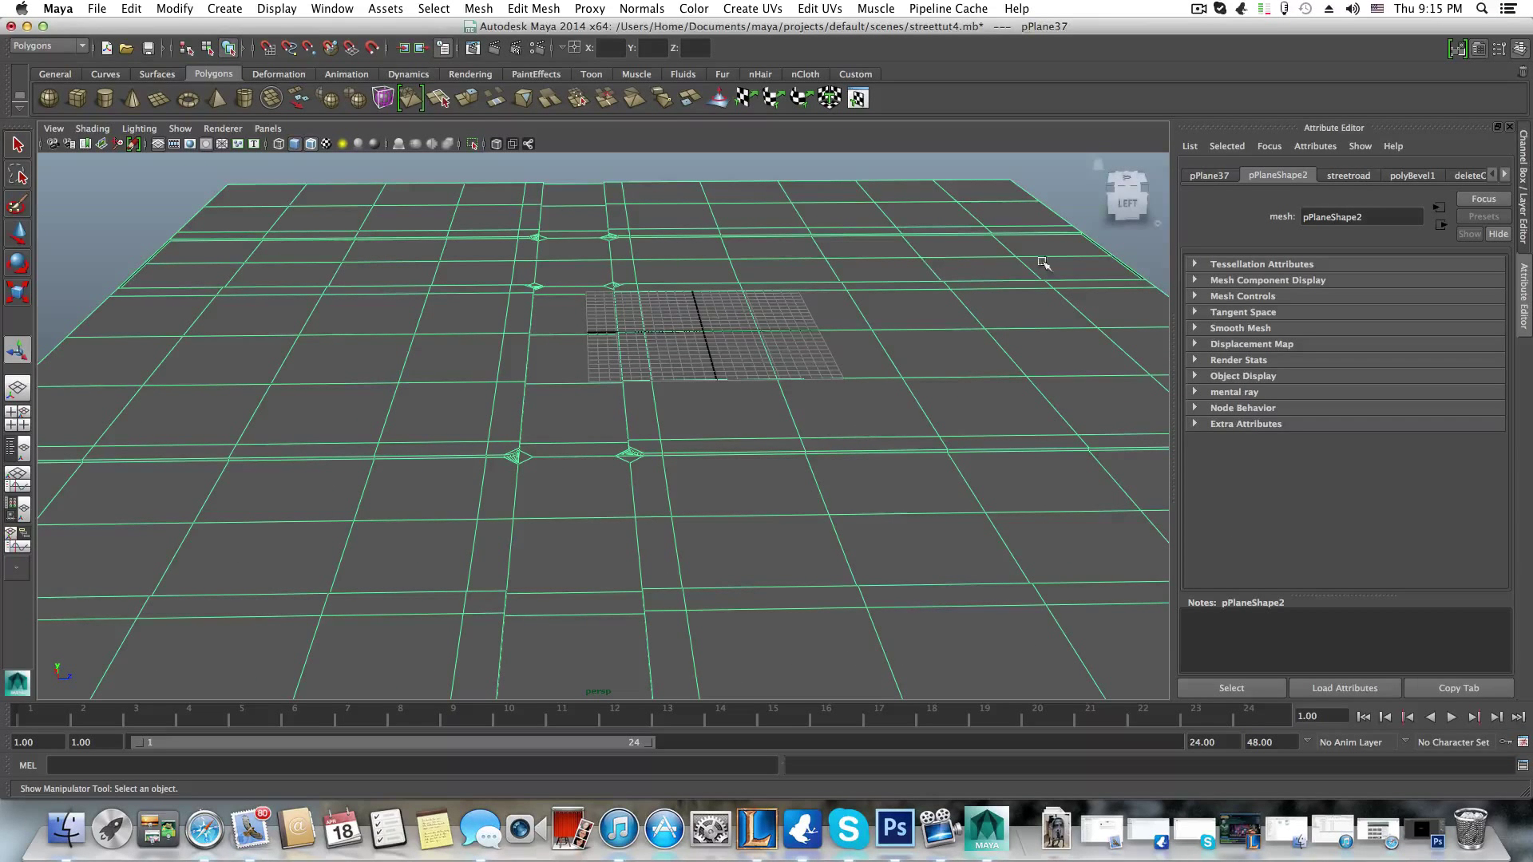
{"action": "right_click_drag", "start_coordinate": [582, 335], "coordinate": [576, 669], "text": "alt"}
{"action": "scroll", "coordinate": [576, 669], "scroll_direction": "down", "scroll_amount": 3}
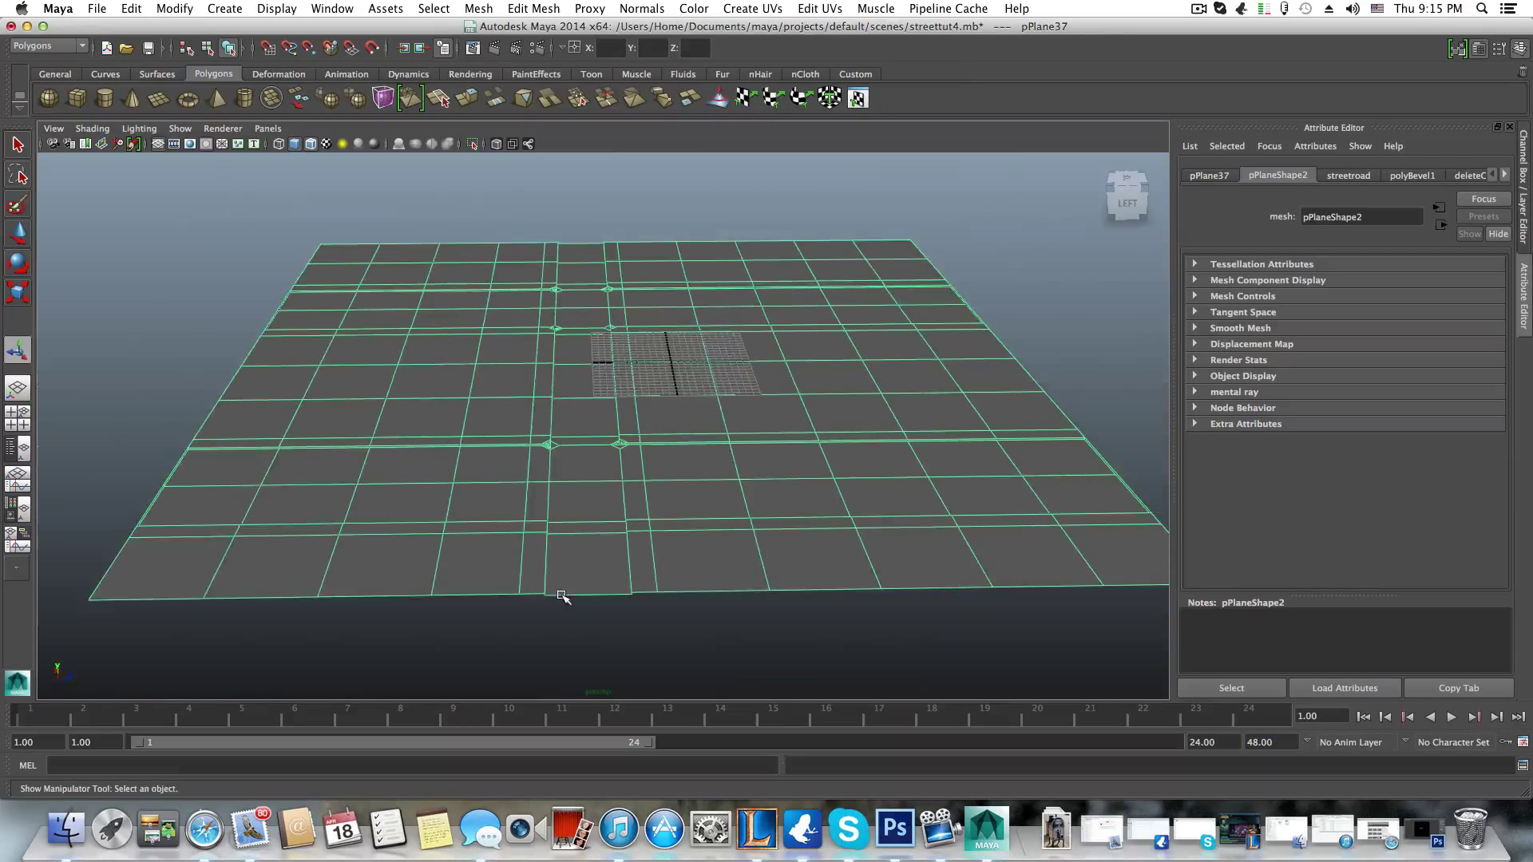
- Examine the fan-shaped edges at the rounded corners of the nearest street intersection up close
{"action": "right_click", "coordinate": [587, 515]}
{"action": "scroll", "coordinate": [582, 519], "scroll_direction": "up", "scroll_amount": 5}
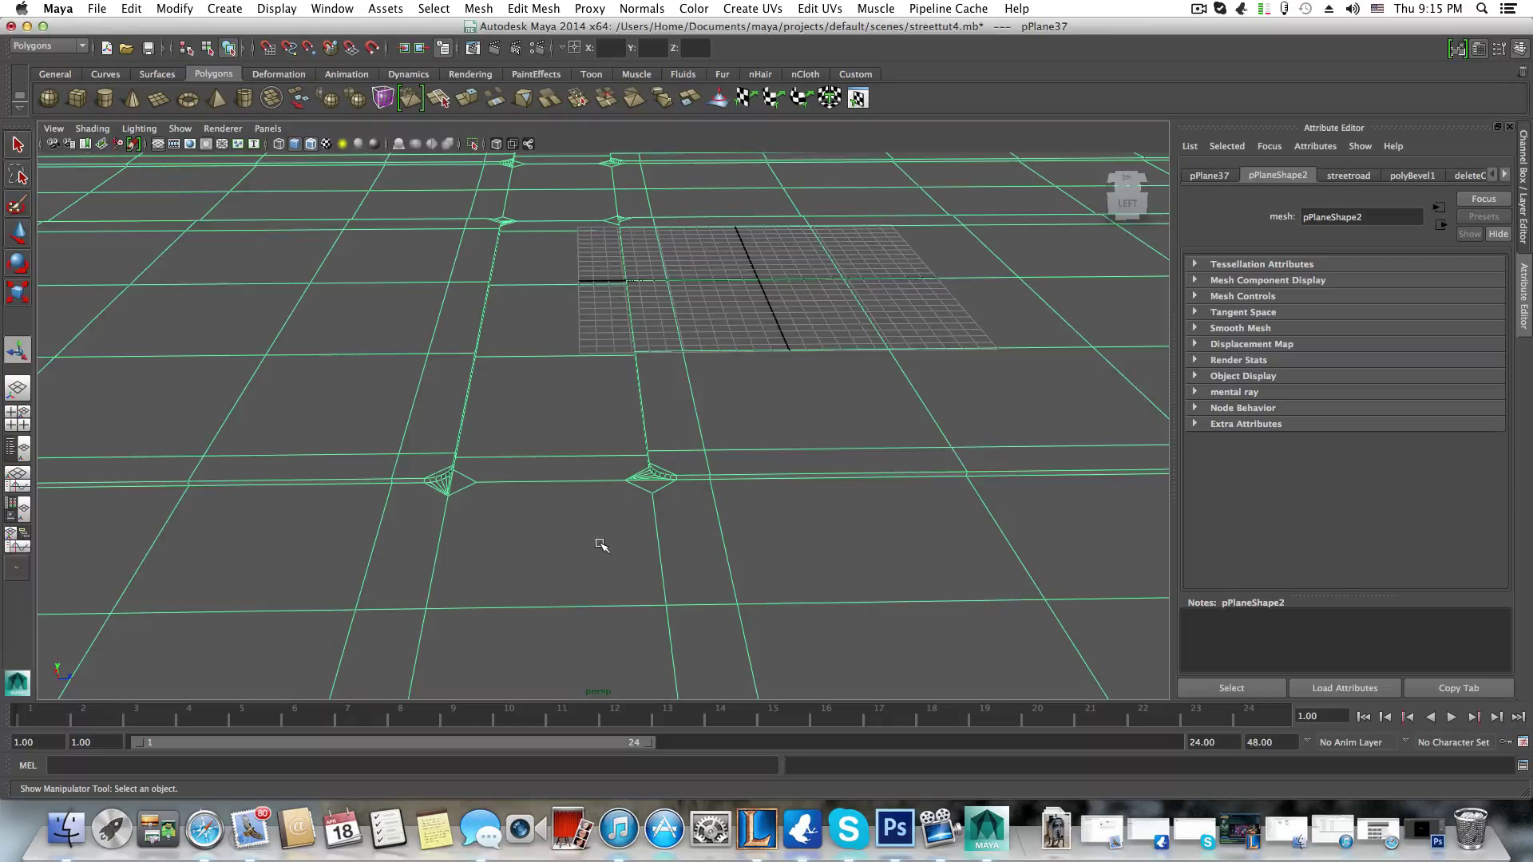
{"action": "scroll", "coordinate": [601, 545], "scroll_direction": "up", "scroll_amount": 2}
{"action": "scroll", "coordinate": [601, 545], "scroll_direction": "up", "scroll_amount": 2}
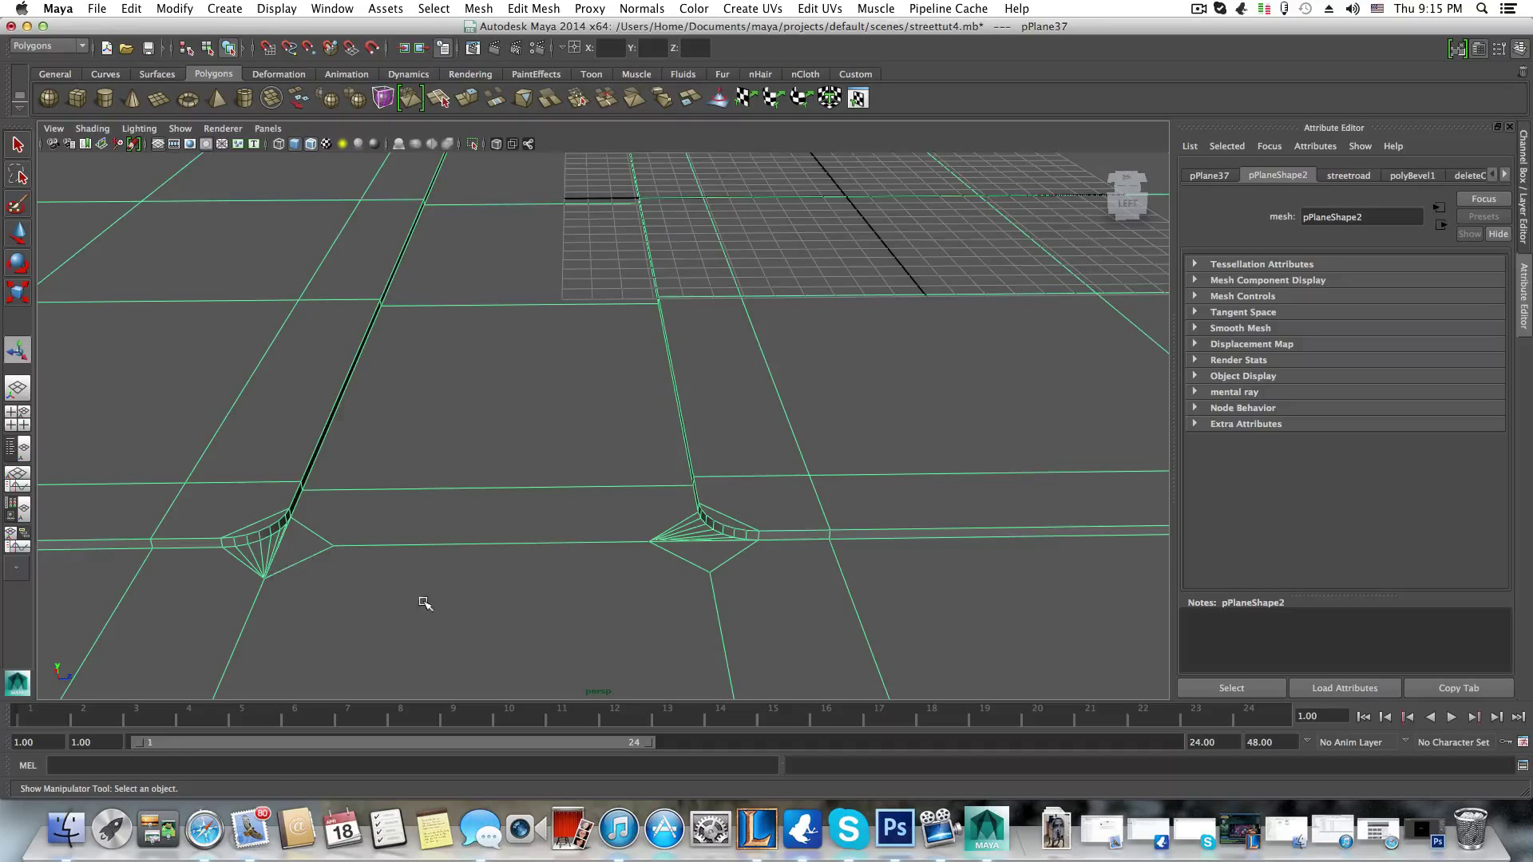
{"action": "scroll", "coordinate": [325, 583], "scroll_direction": "down", "scroll_amount": 1}
{"action": "scroll", "coordinate": [334, 587], "scroll_direction": "down", "scroll_amount": 1}
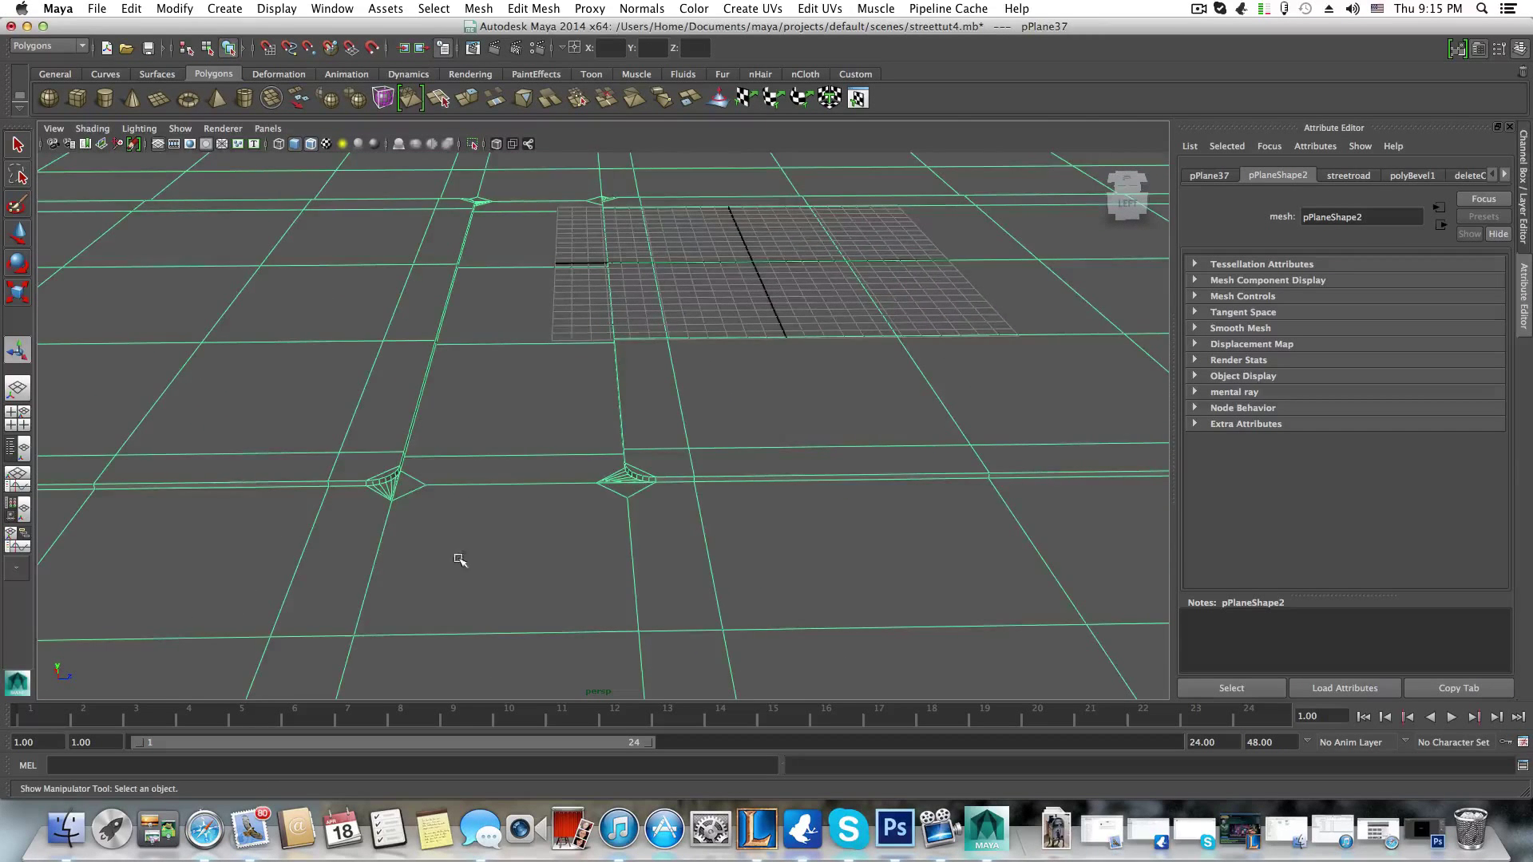
{"action": "scroll", "coordinate": [460, 559], "scroll_direction": "up", "scroll_amount": 2}
{"action": "scroll", "coordinate": [573, 575], "scroll_direction": "down", "scroll_amount": 3}
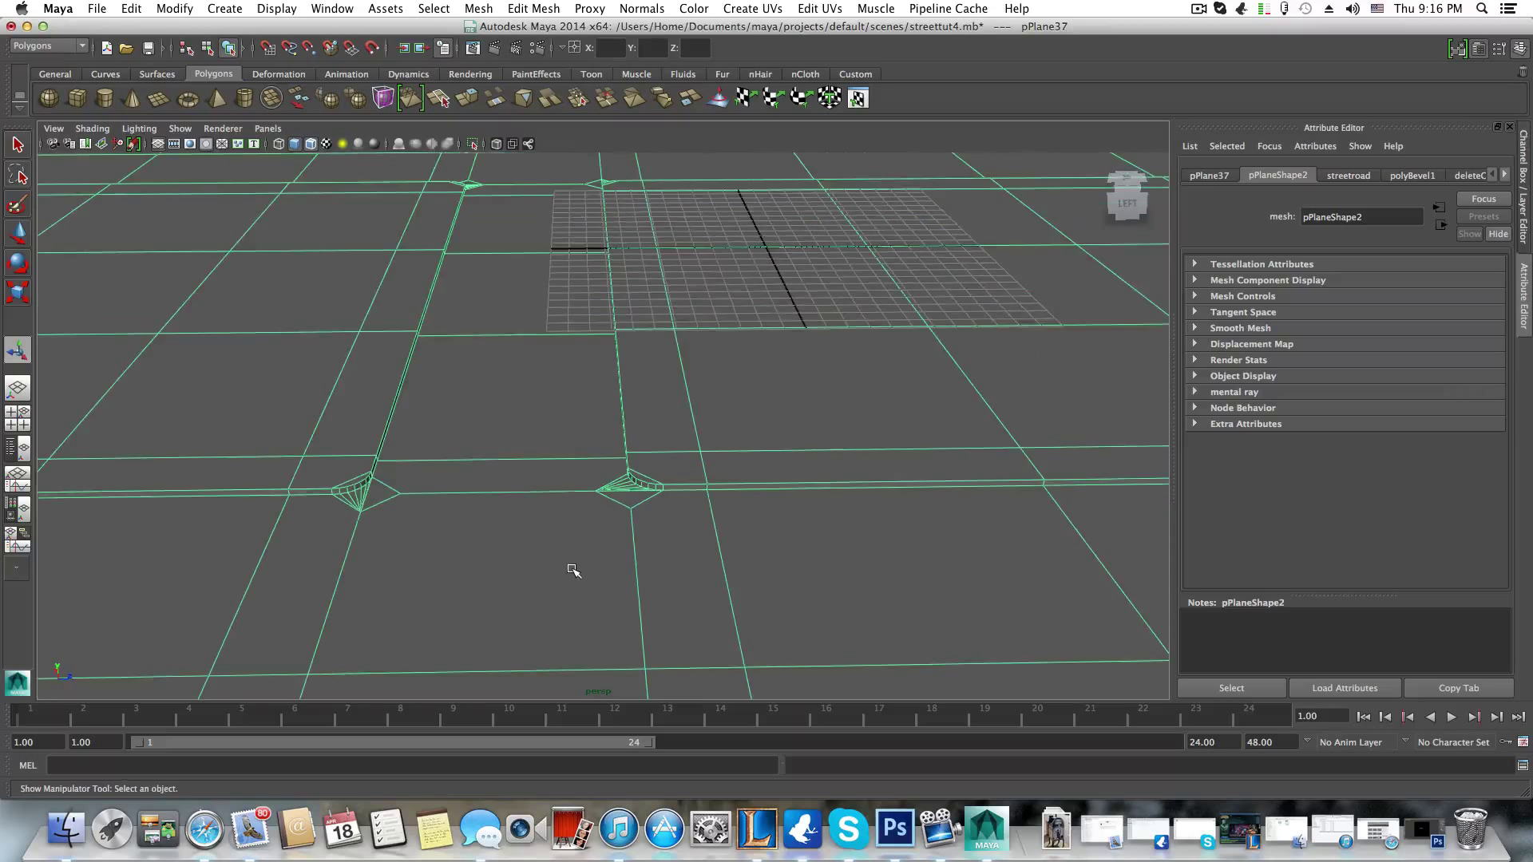
{"action": "scroll", "coordinate": [579, 531], "scroll_direction": "up", "scroll_amount": 3}
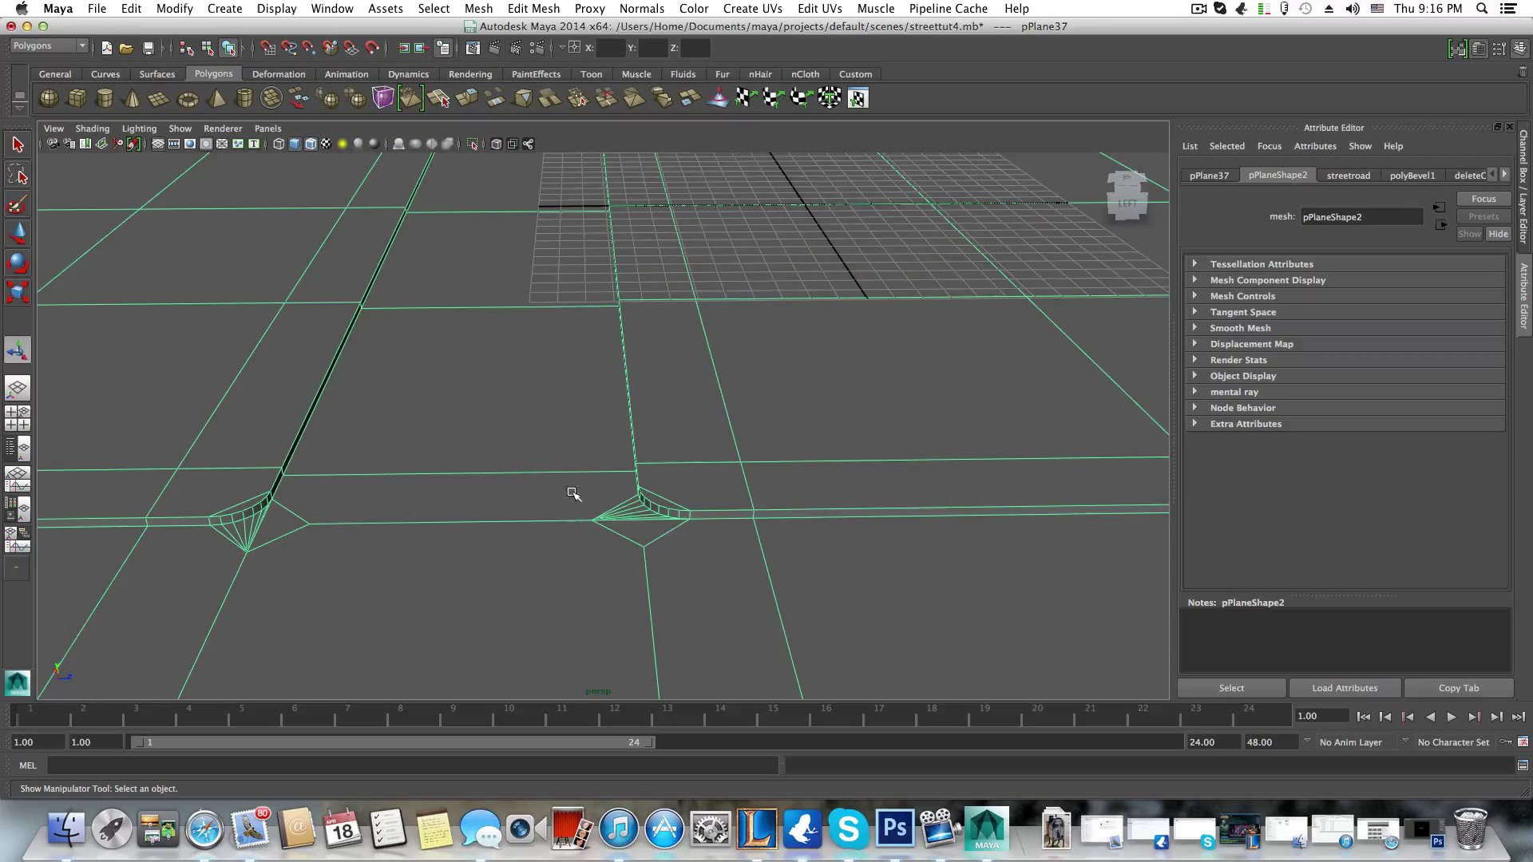
{"action": "scroll", "coordinate": [588, 539], "scroll_direction": "up", "scroll_amount": 2}
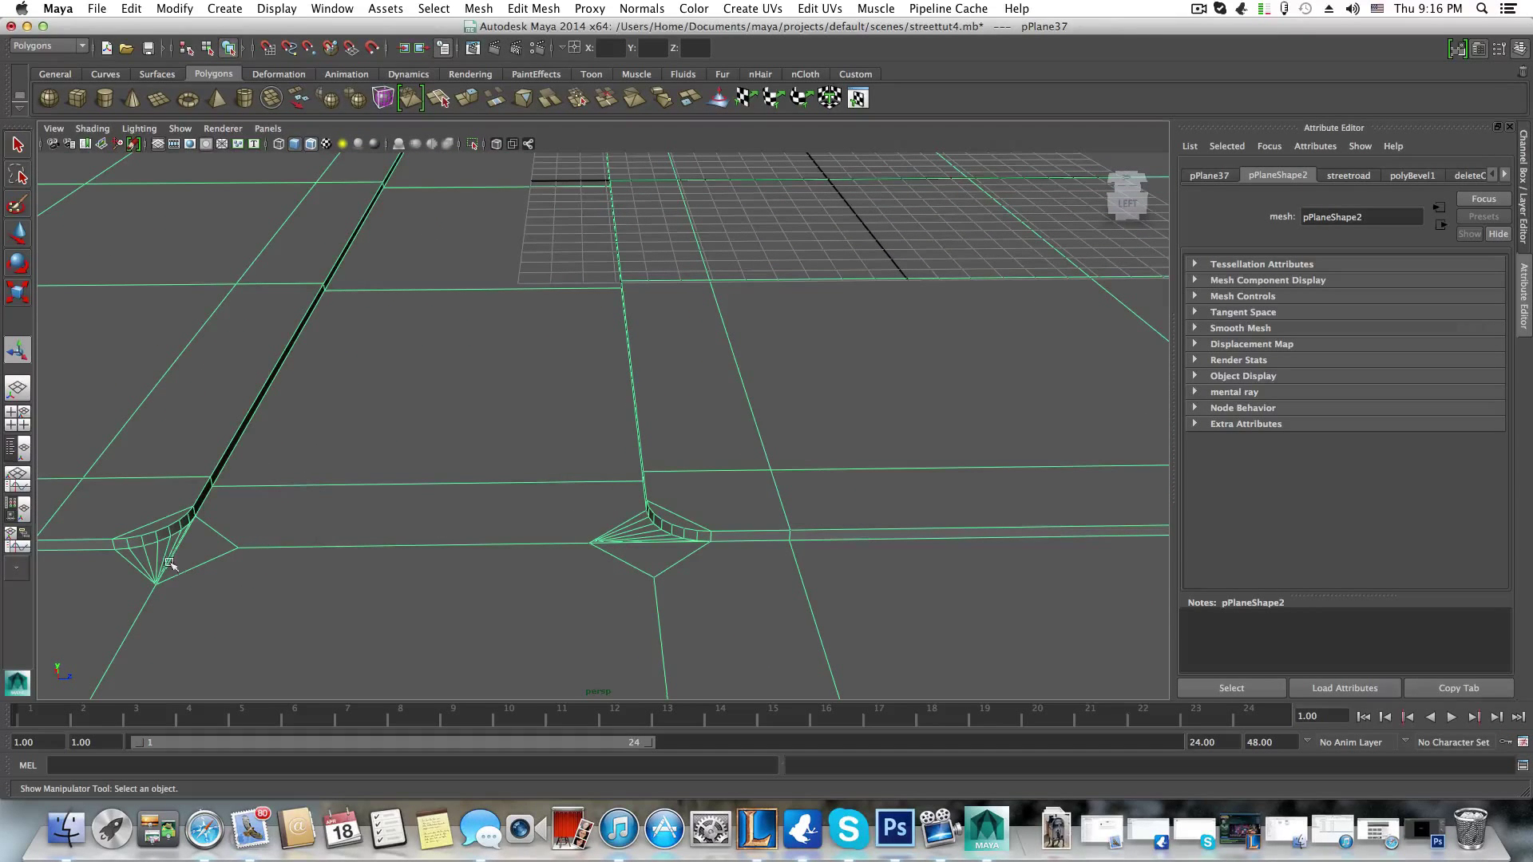
- In edge selection, delete the fan edges at one rounded corner and the edges running from it across the street
{"action": "right_click_drag", "start_coordinate": [640, 498], "coordinate": [639, 463]}
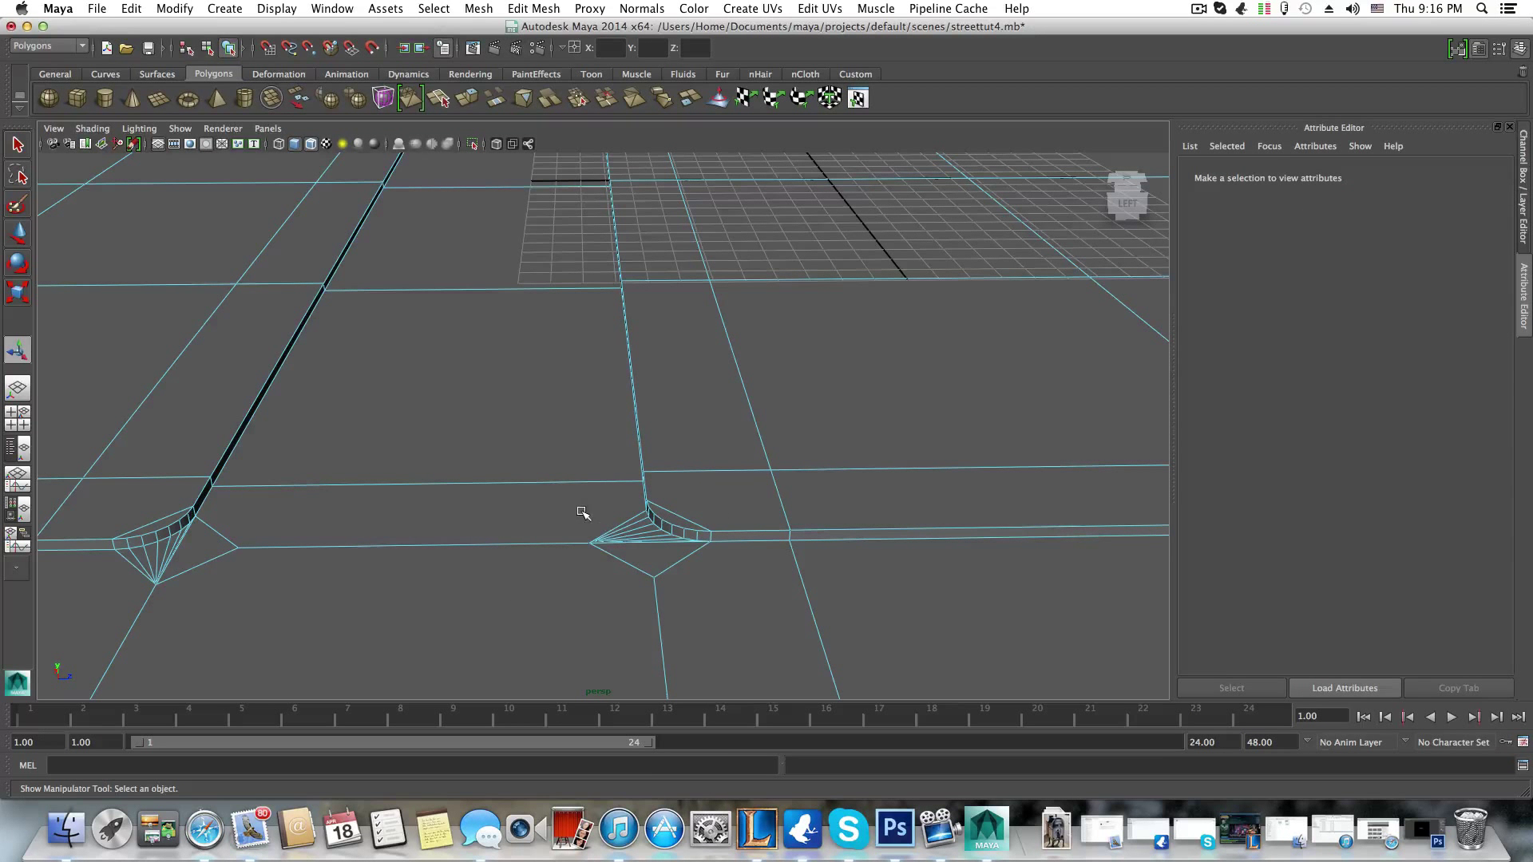
{"action": "left_click_drag", "start_coordinate": [581, 512], "coordinate": [626, 609]}
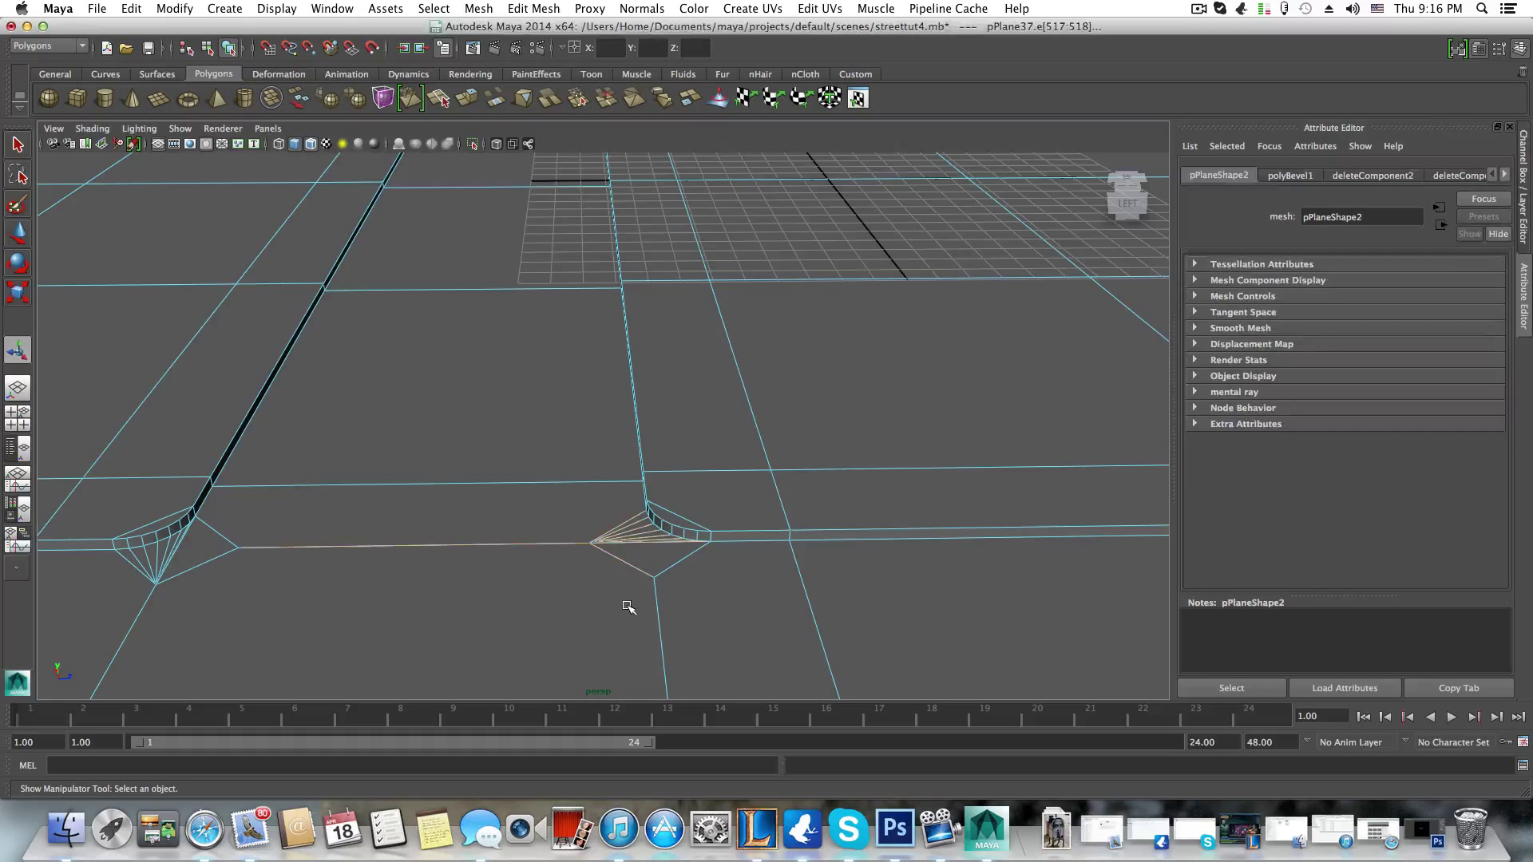
{"action": "key", "text": "Delete"}
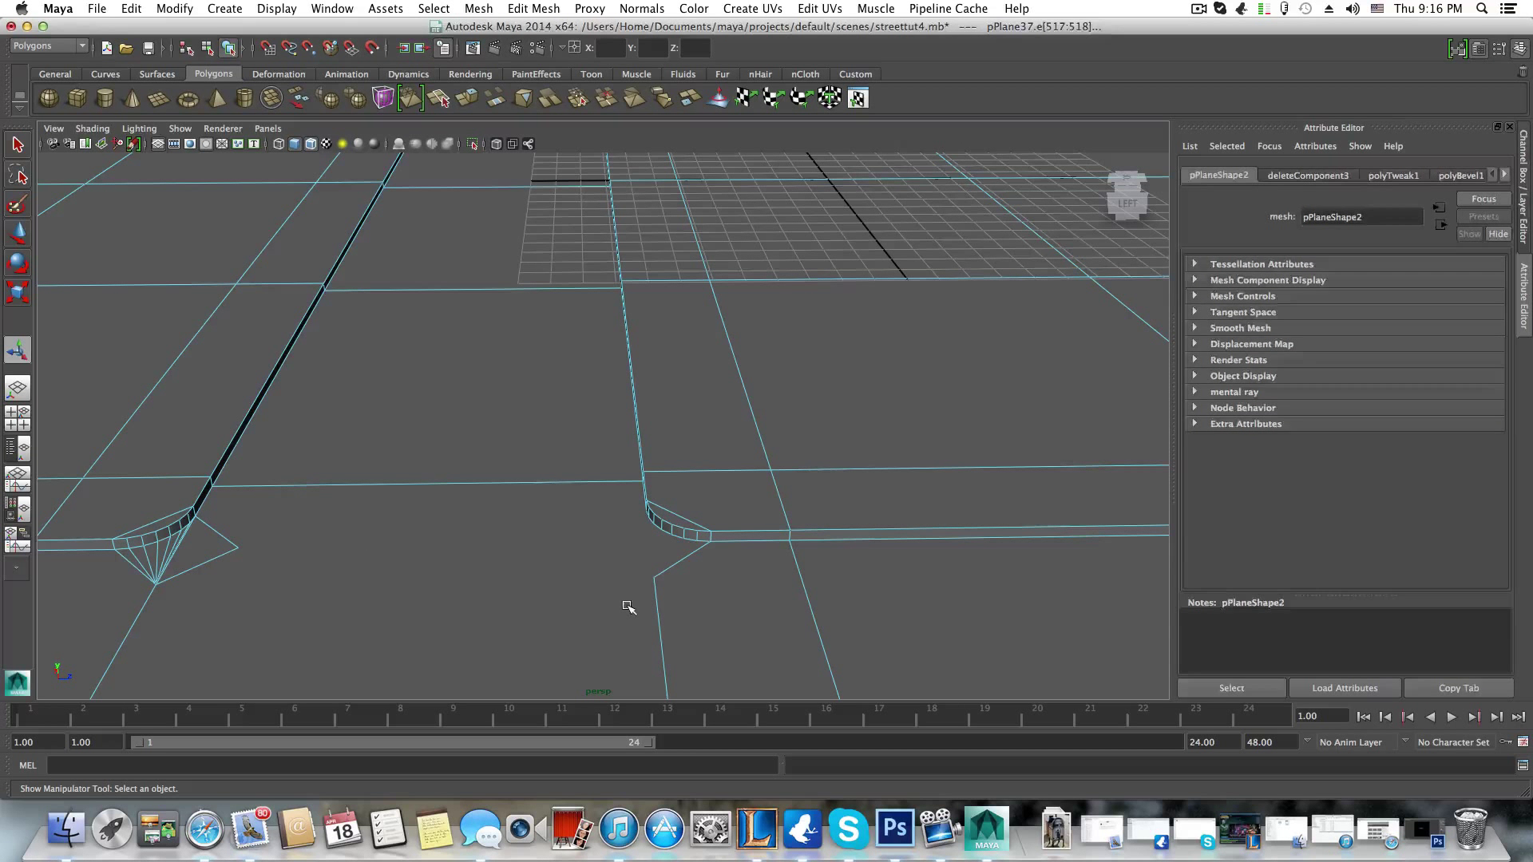
{"action": "left_click", "coordinate": [677, 626]}
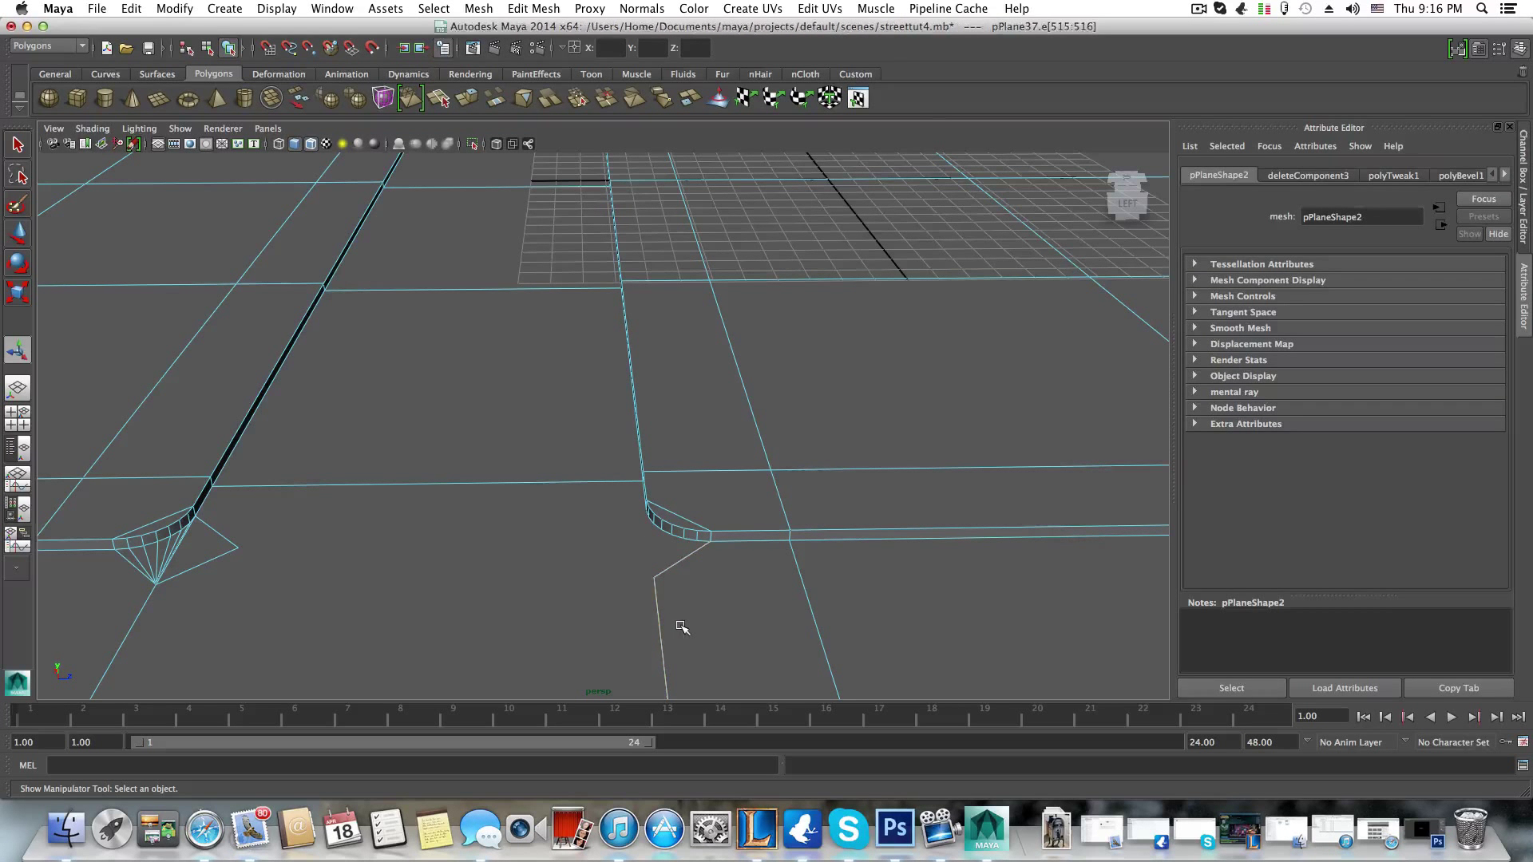
{"action": "key", "text": "Delete"}
- Delete the leftover fan edges and street-crossing edges at the remaining rounded corners of the intersections
{"action": "middle_click_drag", "start_coordinate": [379, 565], "coordinate": [455, 534], "text": "alt"}
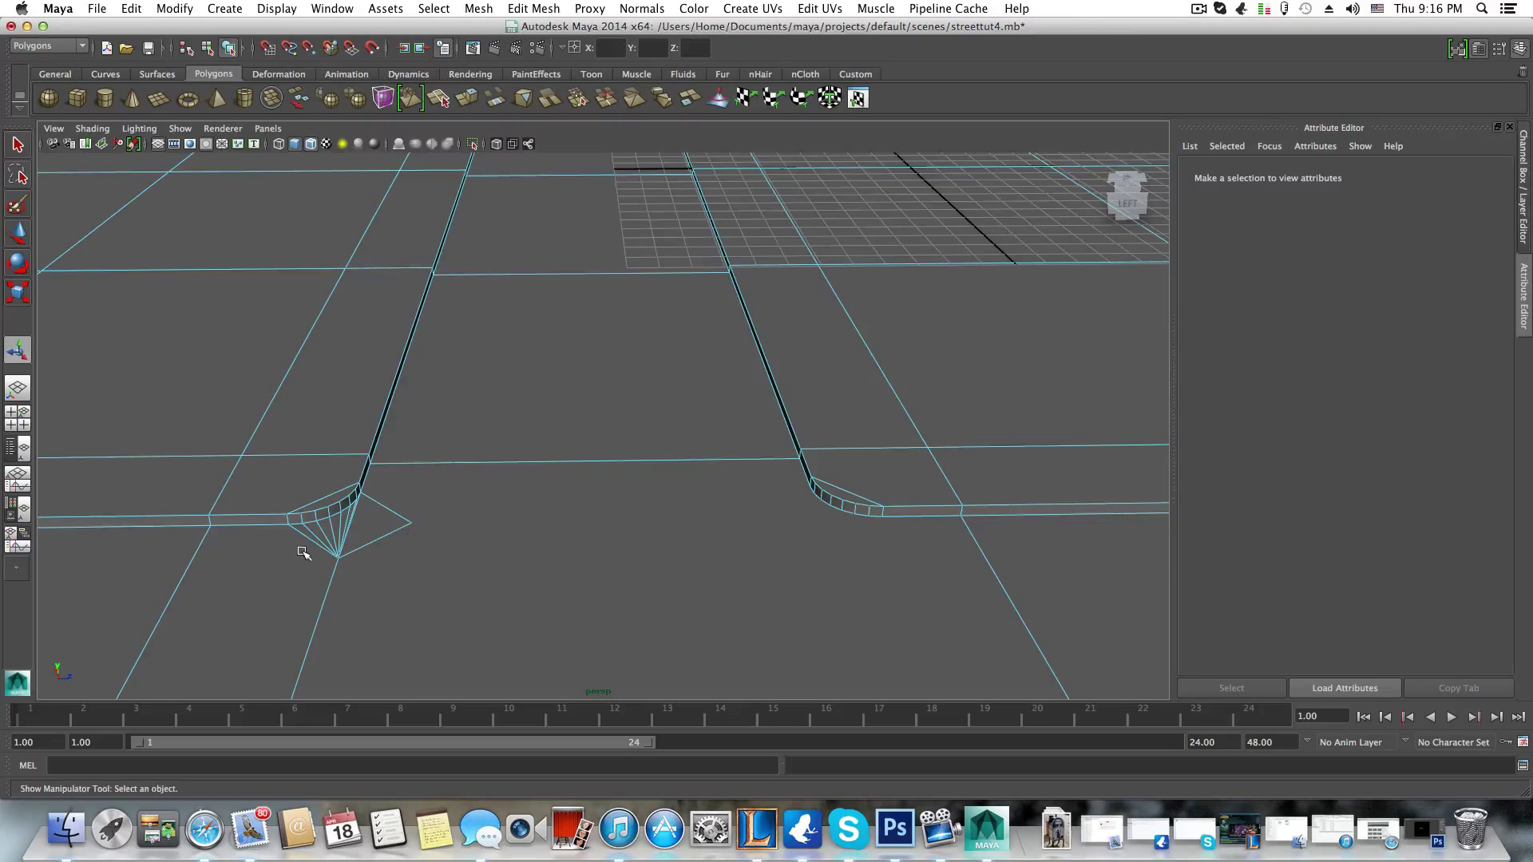
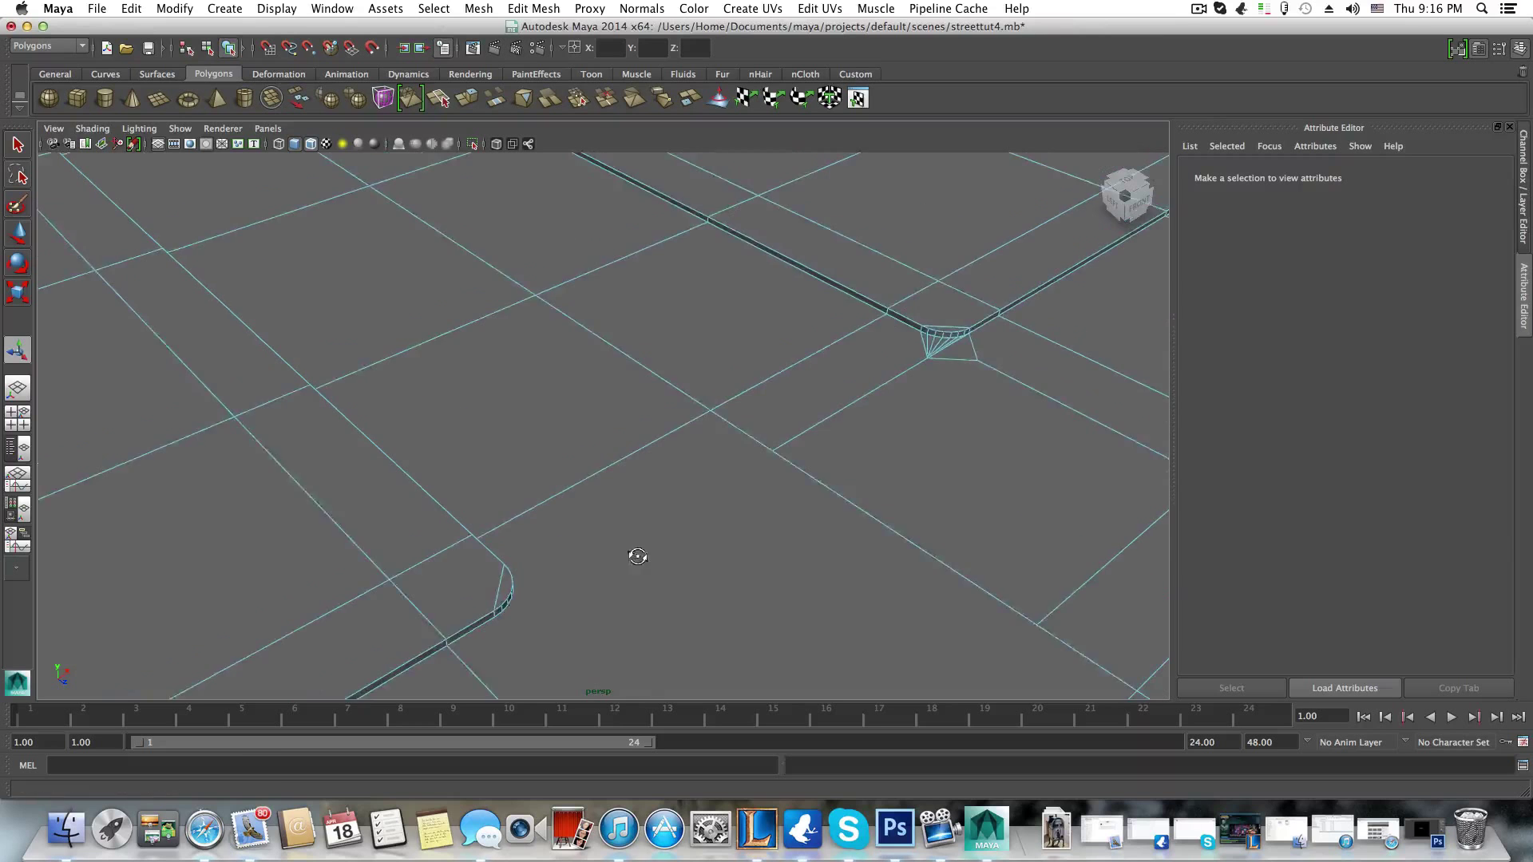
{"action": "left_click_drag", "start_coordinate": [728, 468], "coordinate": [782, 532]}
{"action": "key", "text": "Delete"}
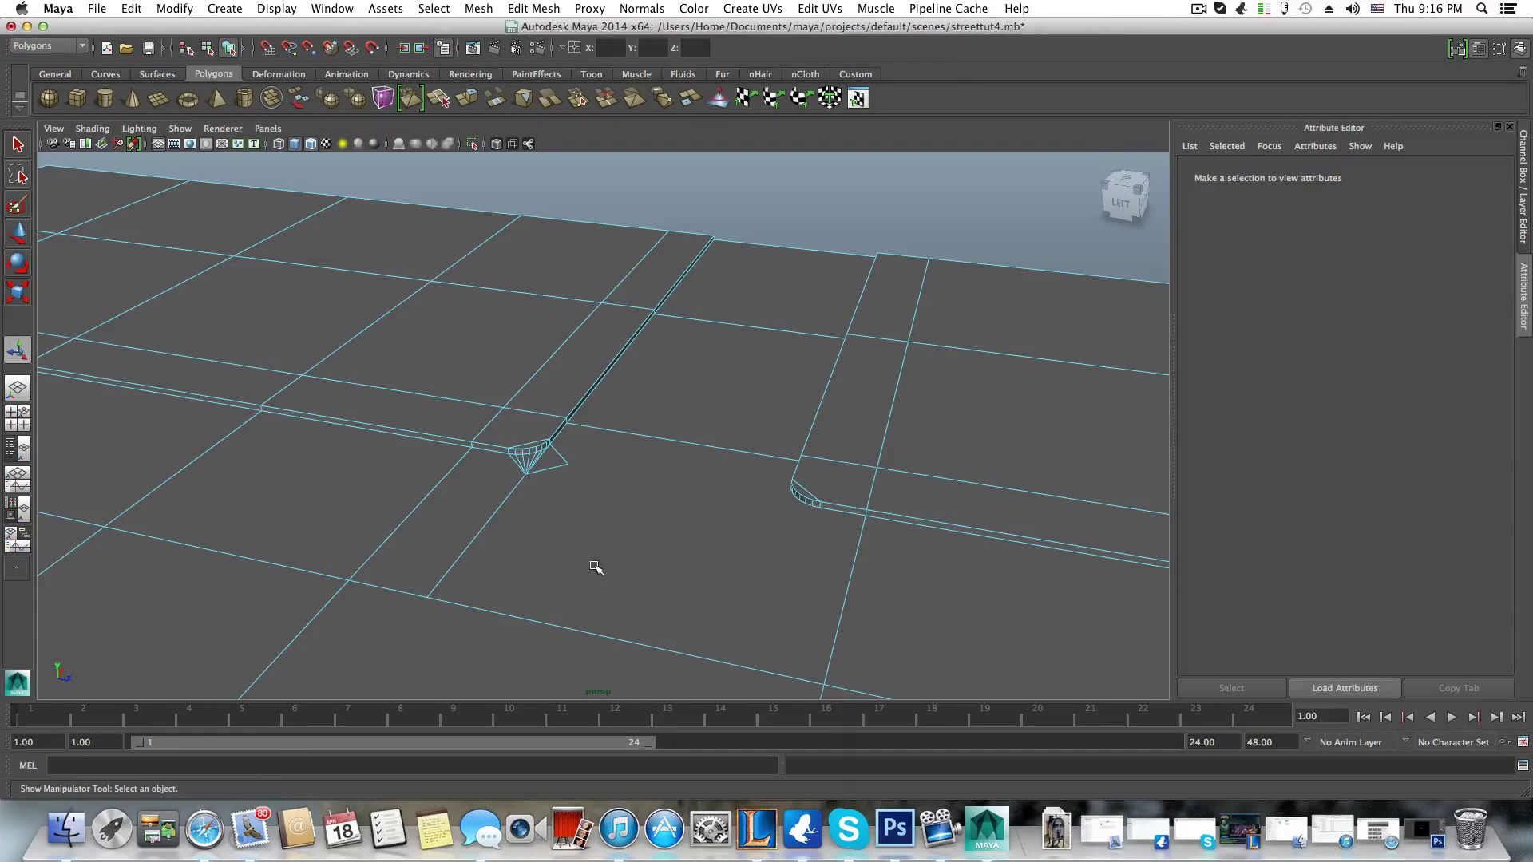
{"action": "left_click_drag", "start_coordinate": [599, 564], "coordinate": [476, 558], "text": "alt"}
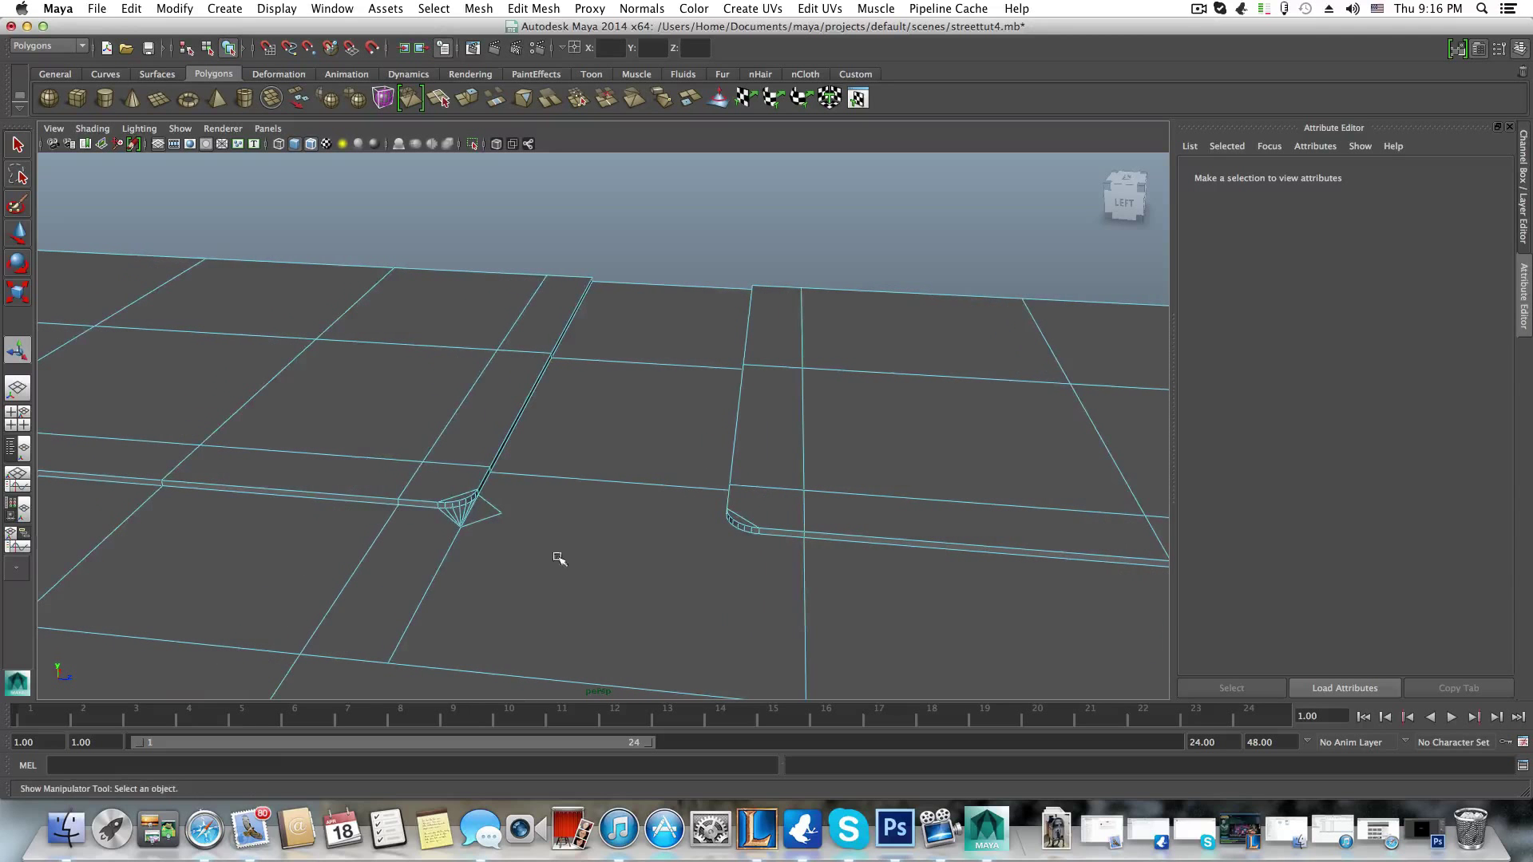
{"action": "left_click", "coordinate": [513, 514]}
{"action": "key", "text": "Delete"}
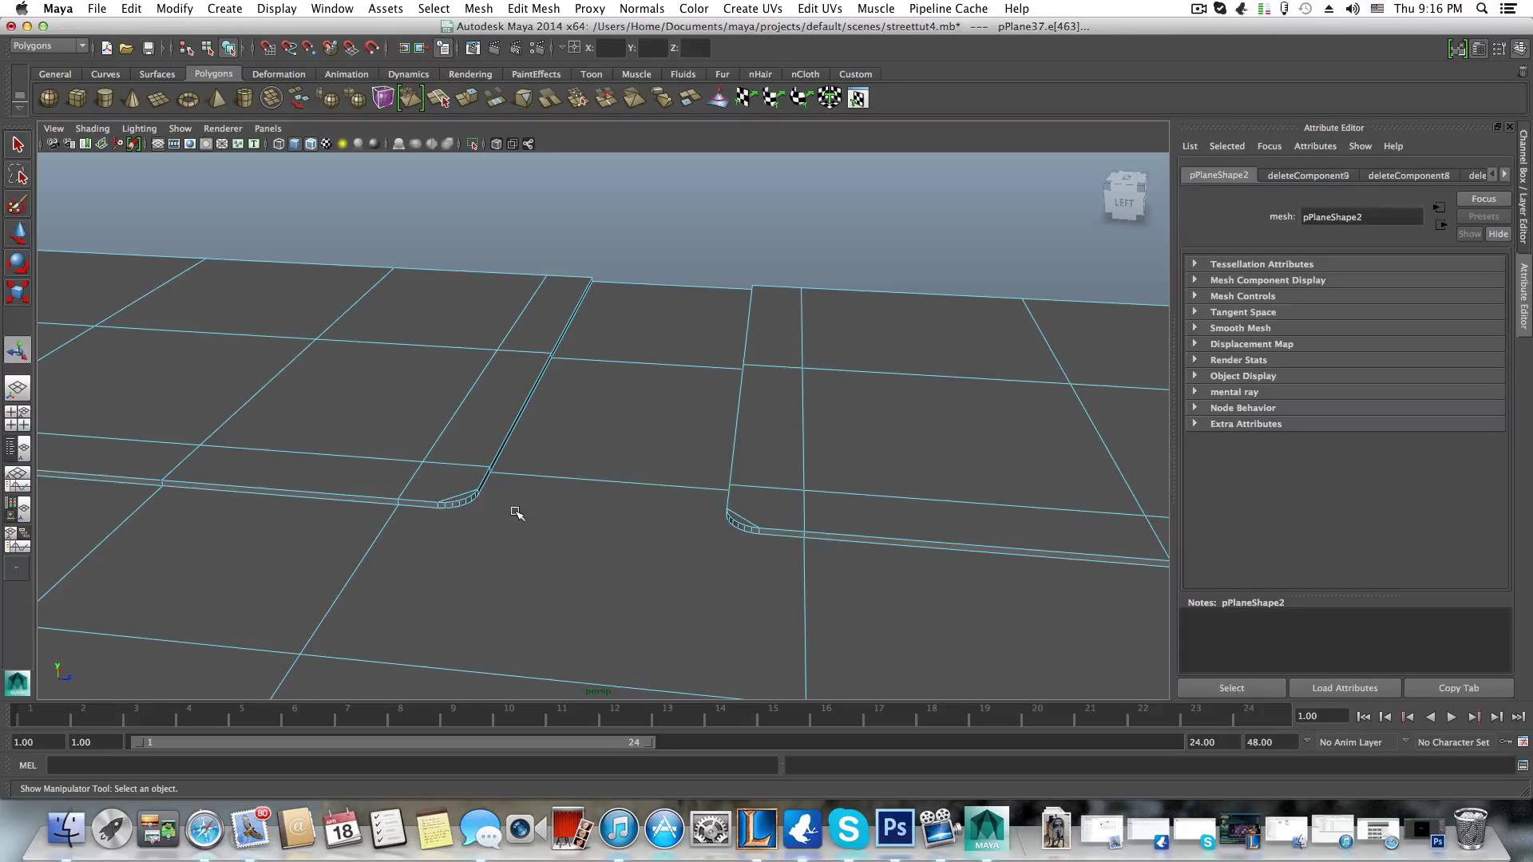
- Check the intersections and outer streets of the whole mesh for remaining unneeded edges
{"action": "scroll", "coordinate": [530, 557], "scroll_direction": "down", "scroll_amount": 5}
{"action": "scroll", "coordinate": [525, 567], "scroll_direction": "down", "scroll_amount": 3}
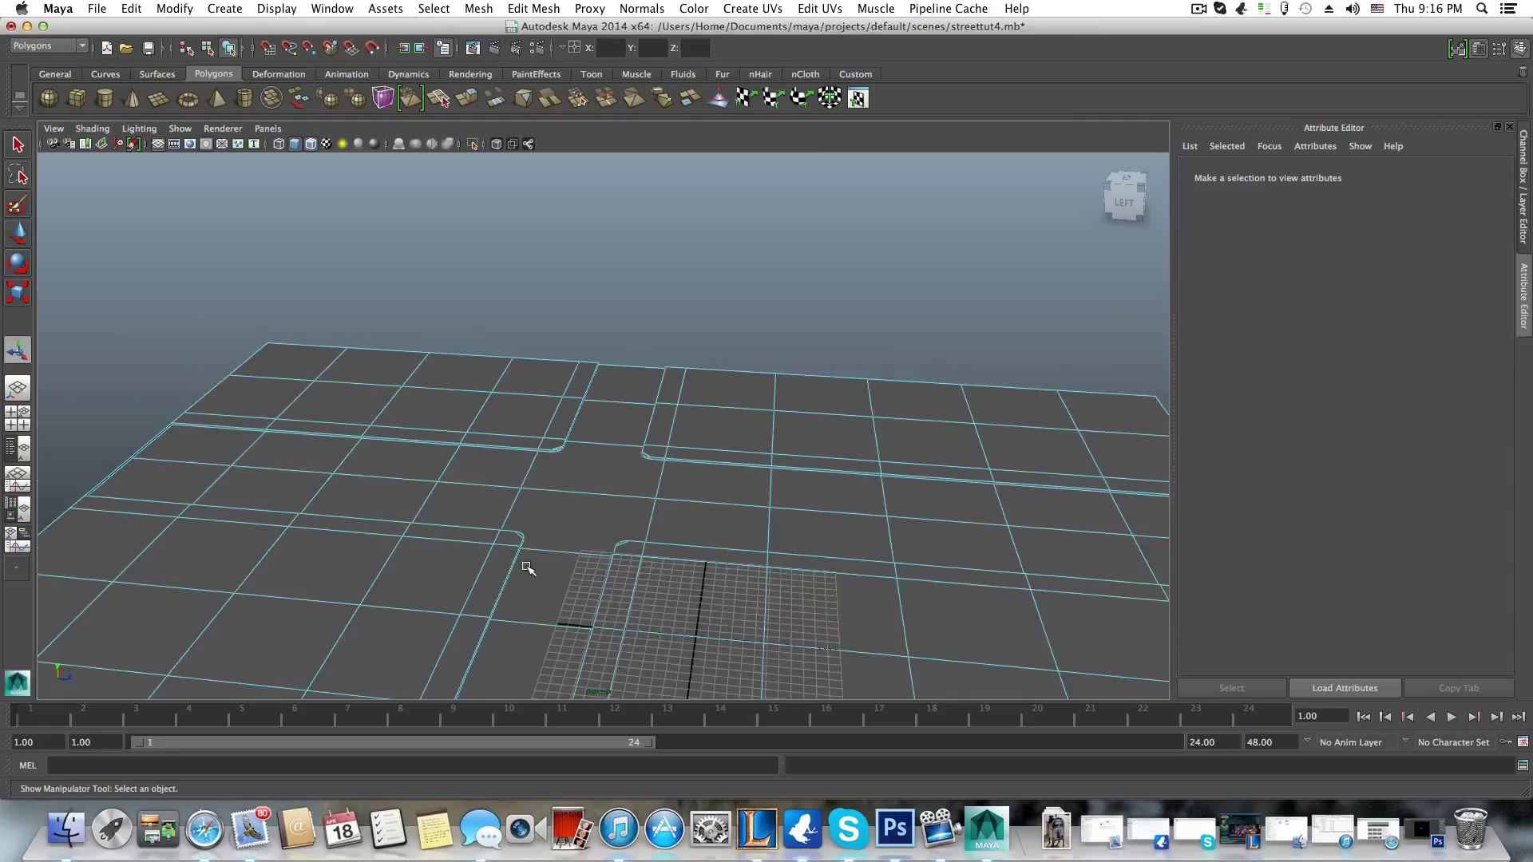
{"action": "left_click_drag", "start_coordinate": [520, 575], "coordinate": [623, 593], "text": "alt"}
{"action": "scroll", "coordinate": [623, 593], "scroll_direction": "down", "scroll_amount": 3}
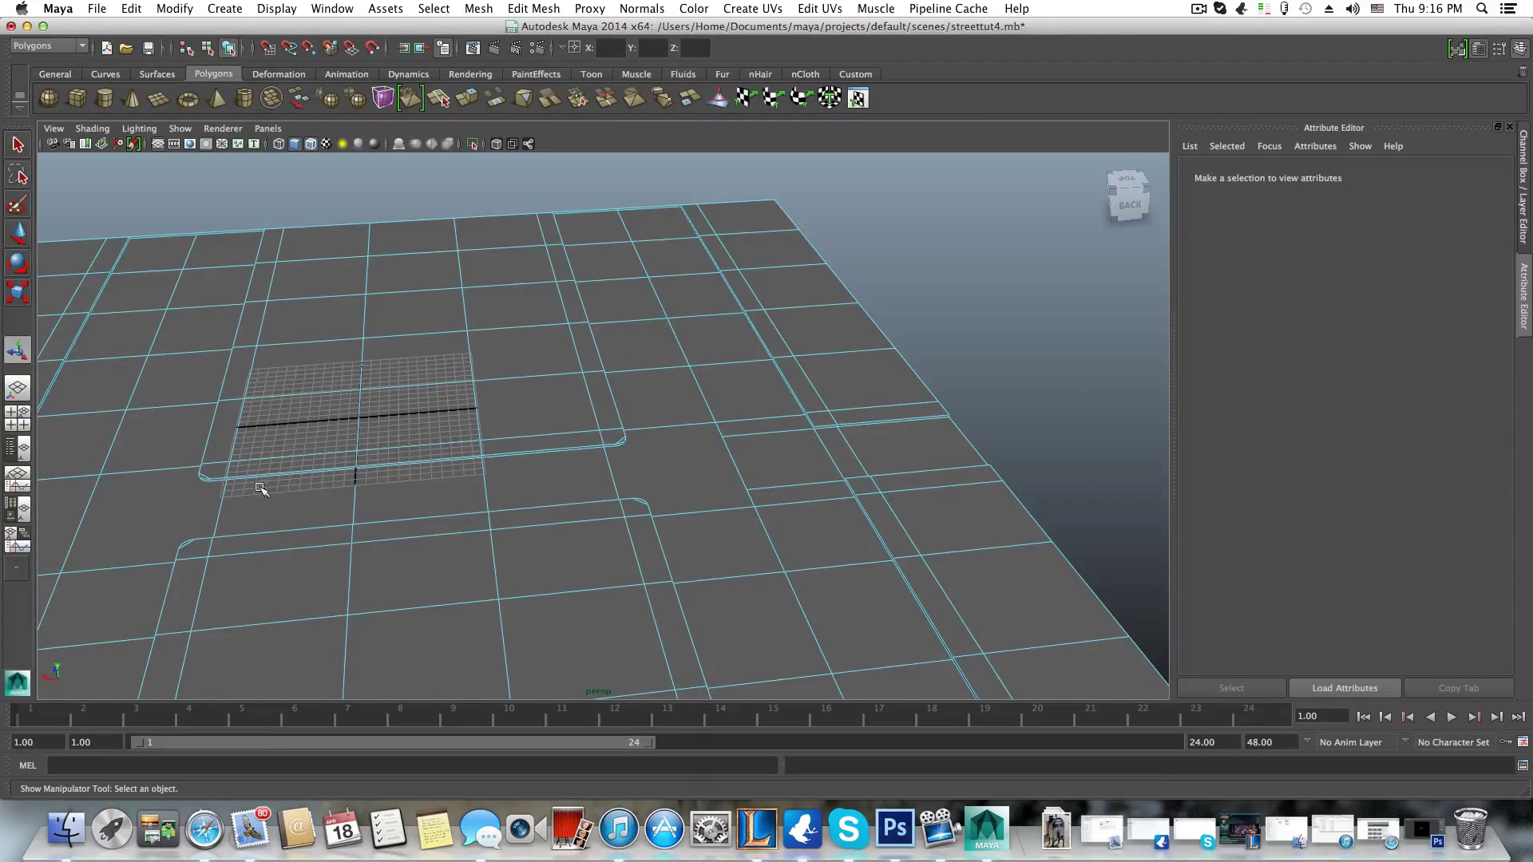
{"action": "scroll", "coordinate": [476, 537], "scroll_direction": "up", "scroll_amount": 5}
{"action": "scroll", "coordinate": [349, 501], "scroll_direction": "down", "scroll_amount": 2}
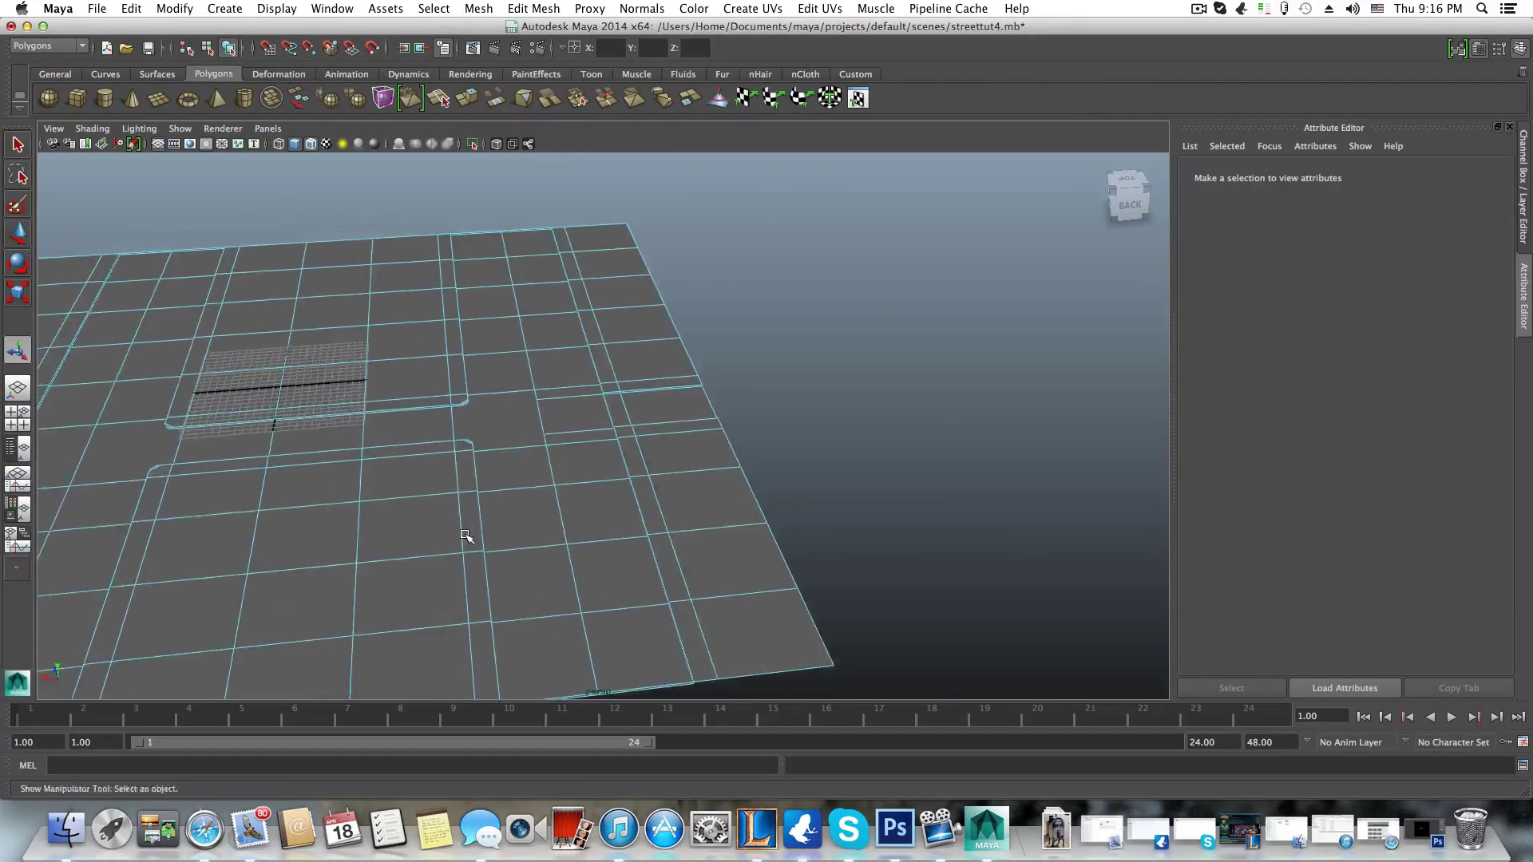
- In face selection, select all faces of the two long parallel streets and the cross street connecting them
{"action": "mouse_move", "coordinate": [465, 538]}
{"action": "left_mouse_down", "text": "alt"}
{"action": "mouse_move", "coordinate": [448, 530]}
{"action": "mouse_move", "coordinate": [483, 546]}
{"action": "left_mouse_up", "text": "alt"}
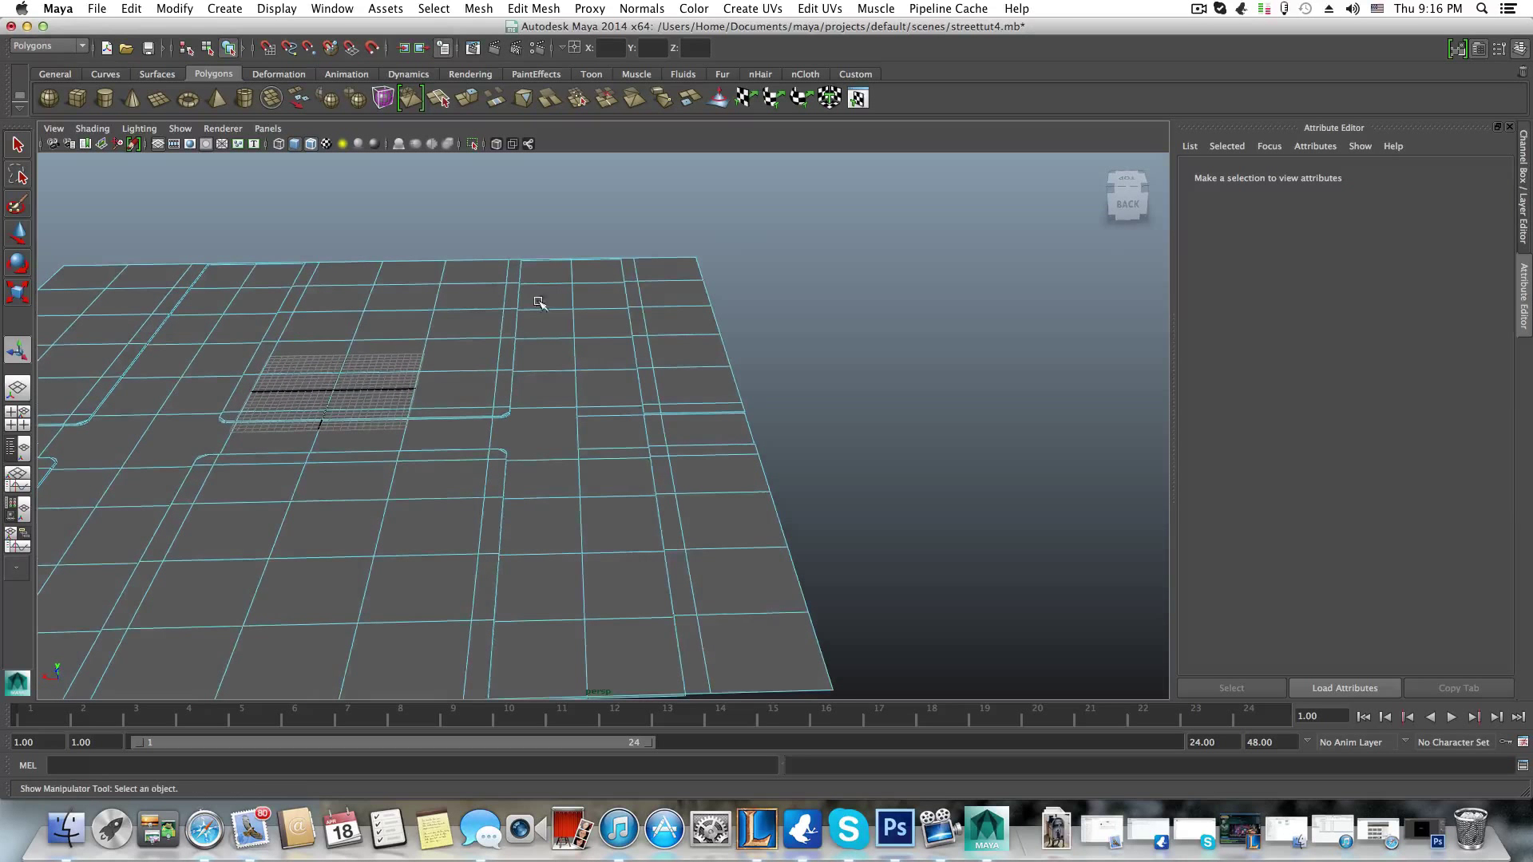
{"action": "right_click_drag", "start_coordinate": [567, 499], "coordinate": [568, 545]}
{"action": "left_click_drag", "start_coordinate": [559, 337], "coordinate": [551, 343], "text": "alt"}
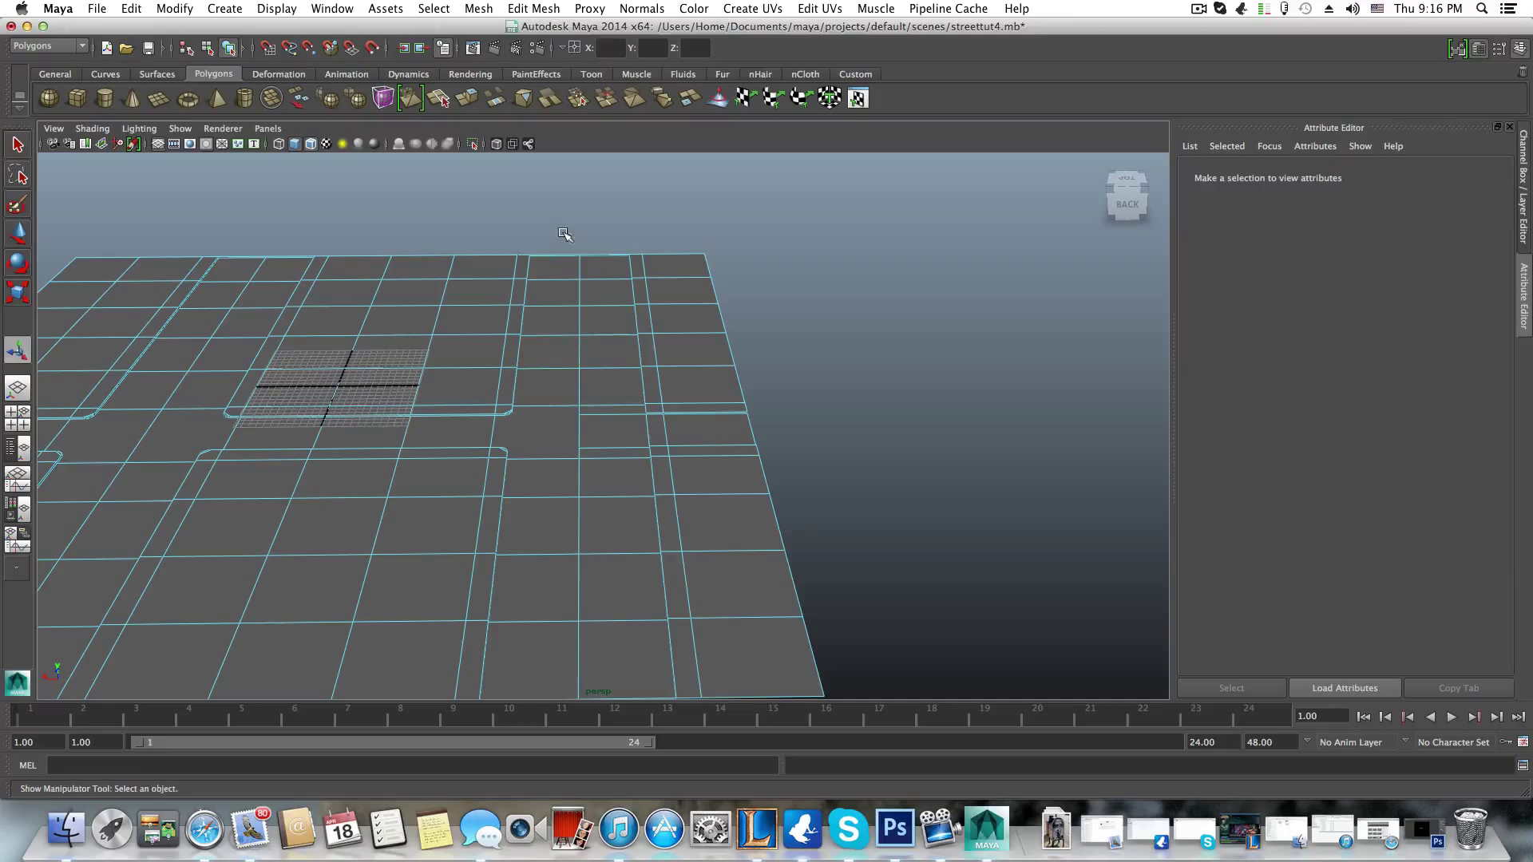
{"action": "double_click", "coordinate": [616, 588]}
{"action": "left_click_drag", "start_coordinate": [616, 589], "coordinate": [626, 263], "text": "alt"}
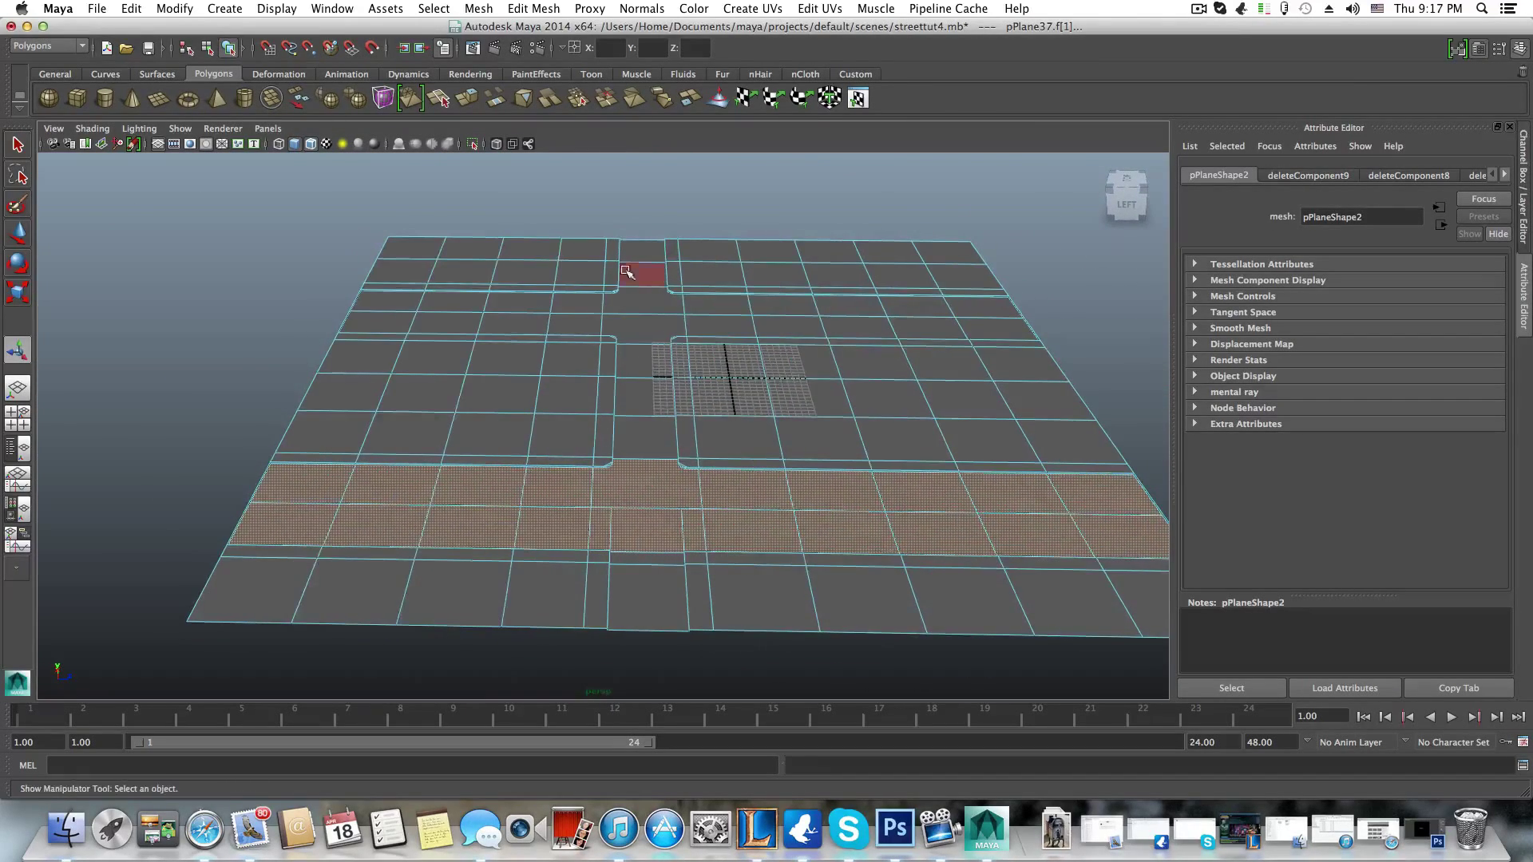
{"action": "double_click", "coordinate": [637, 591], "text": "shift"}
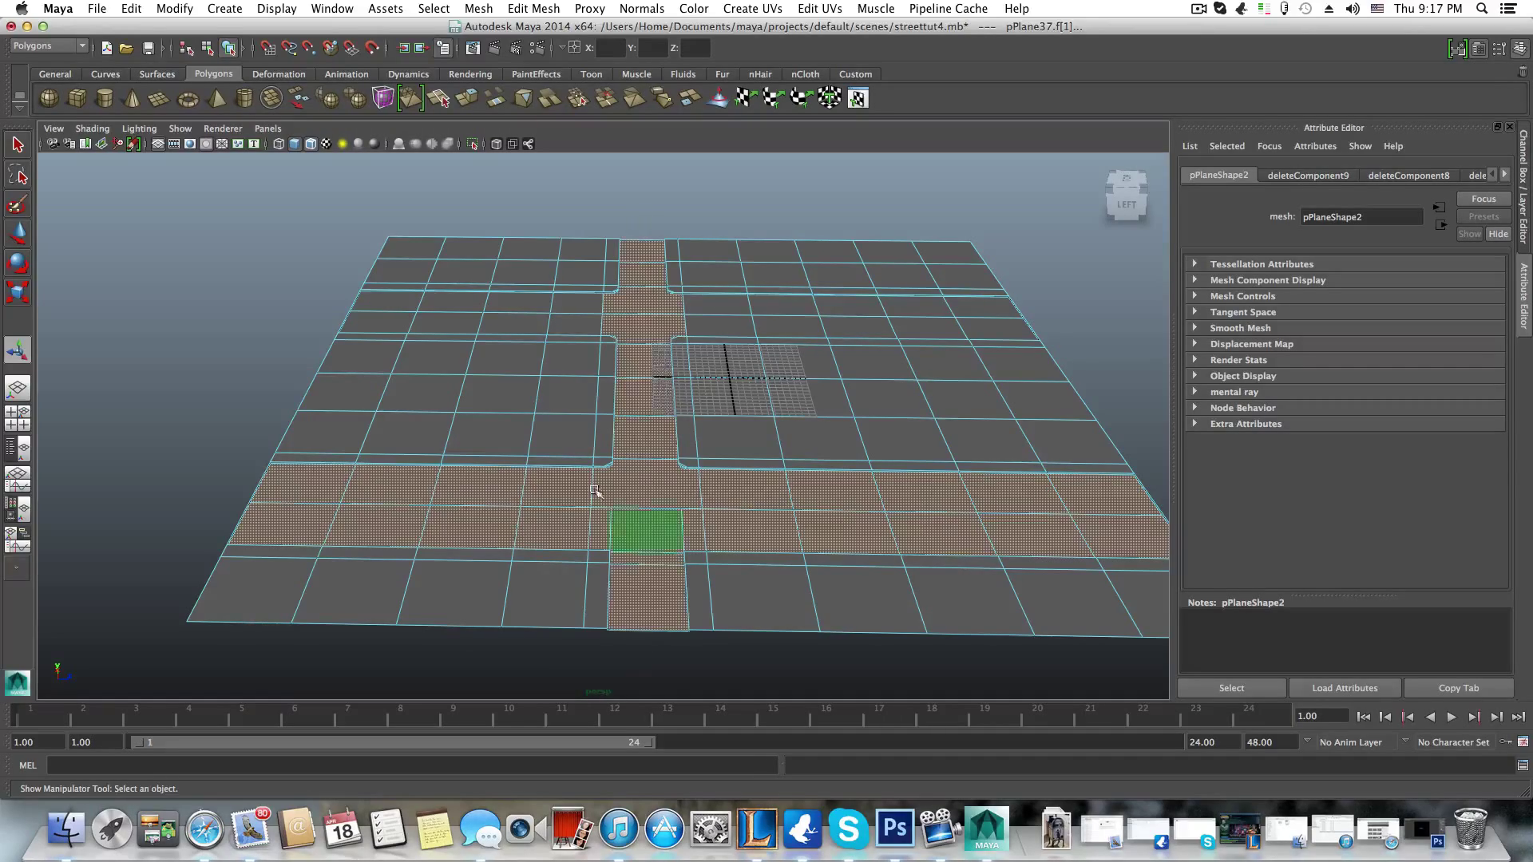
{"action": "left_click_drag", "start_coordinate": [595, 491], "coordinate": [593, 375], "text": "alt"}
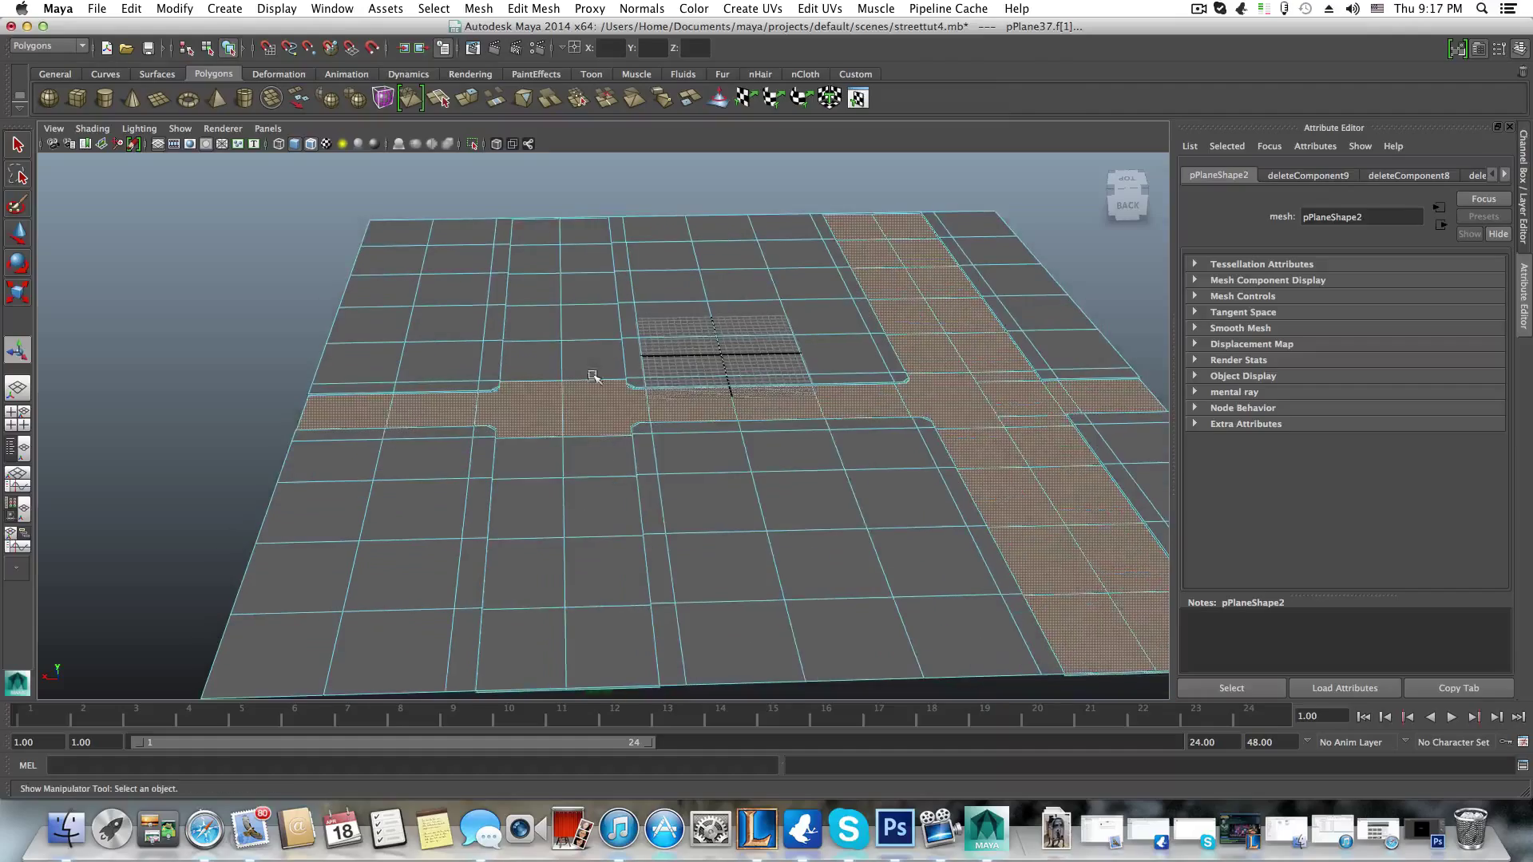
{"action": "double_click", "coordinate": [619, 545], "text": "shift"}
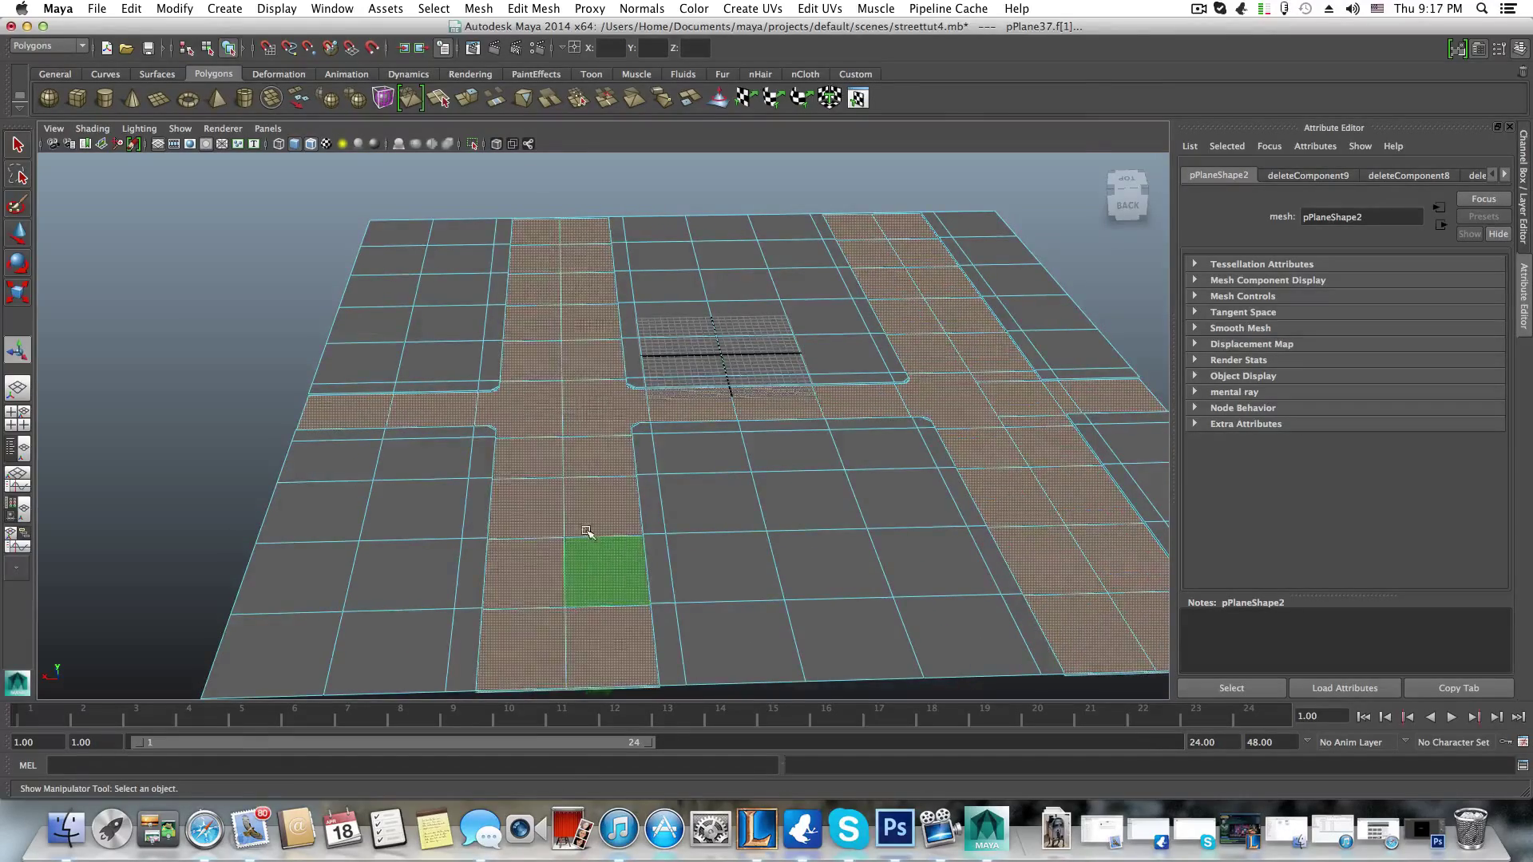
{"action": "left_click_drag", "start_coordinate": [589, 532], "coordinate": [662, 505], "text": "alt"}
- Extract the selected street faces from the mesh as a separate object and clear the selection
{"action": "middle_click_drag", "start_coordinate": [662, 505], "coordinate": [423, 504], "text": "alt"}
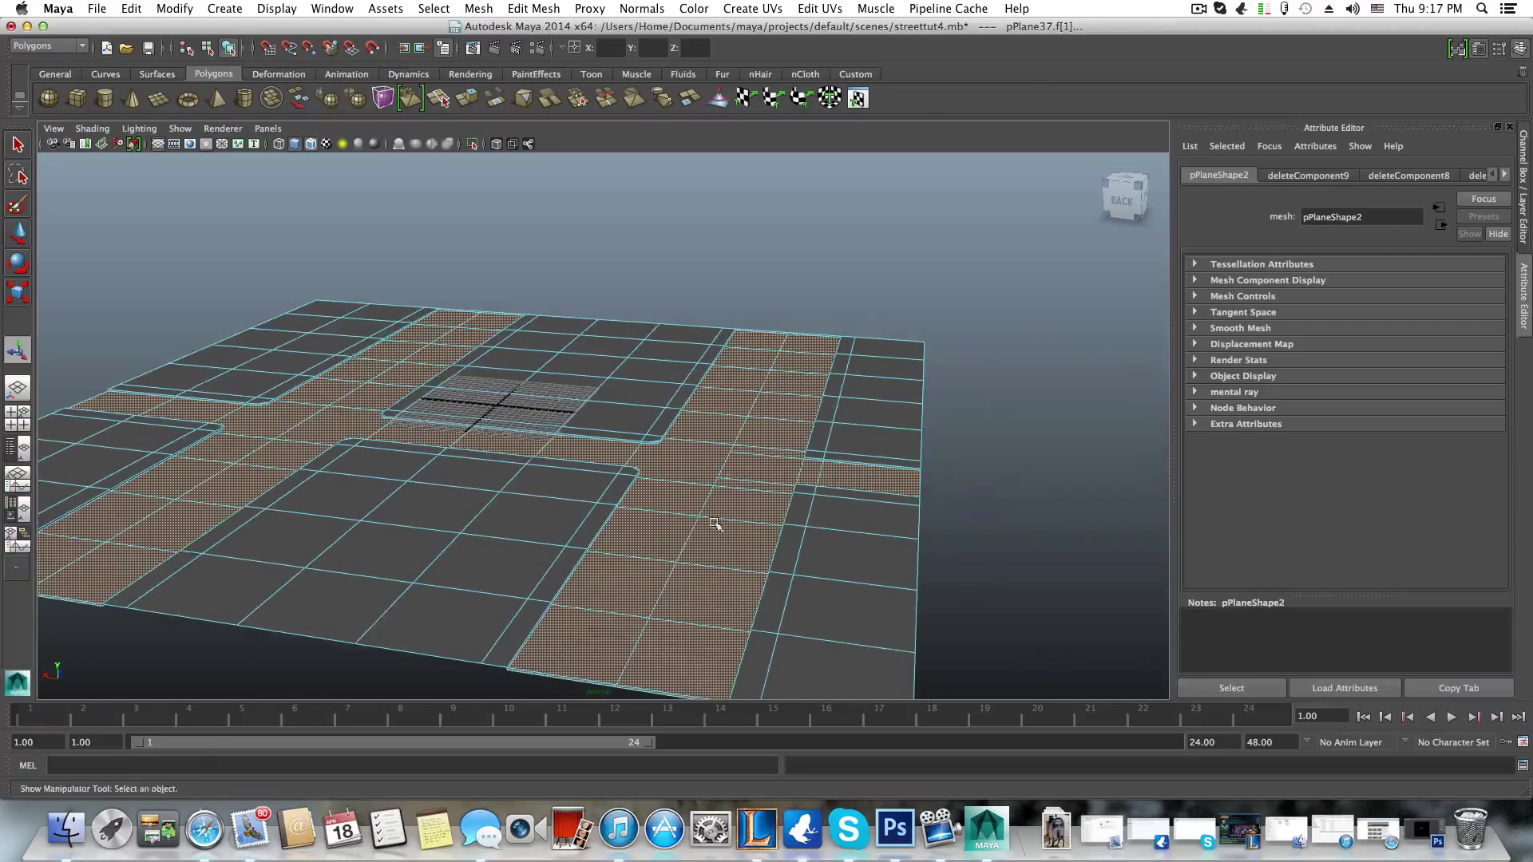
{"action": "left_click", "coordinate": [479, 9]}
{"action": "left_click", "coordinate": [491, 50]}
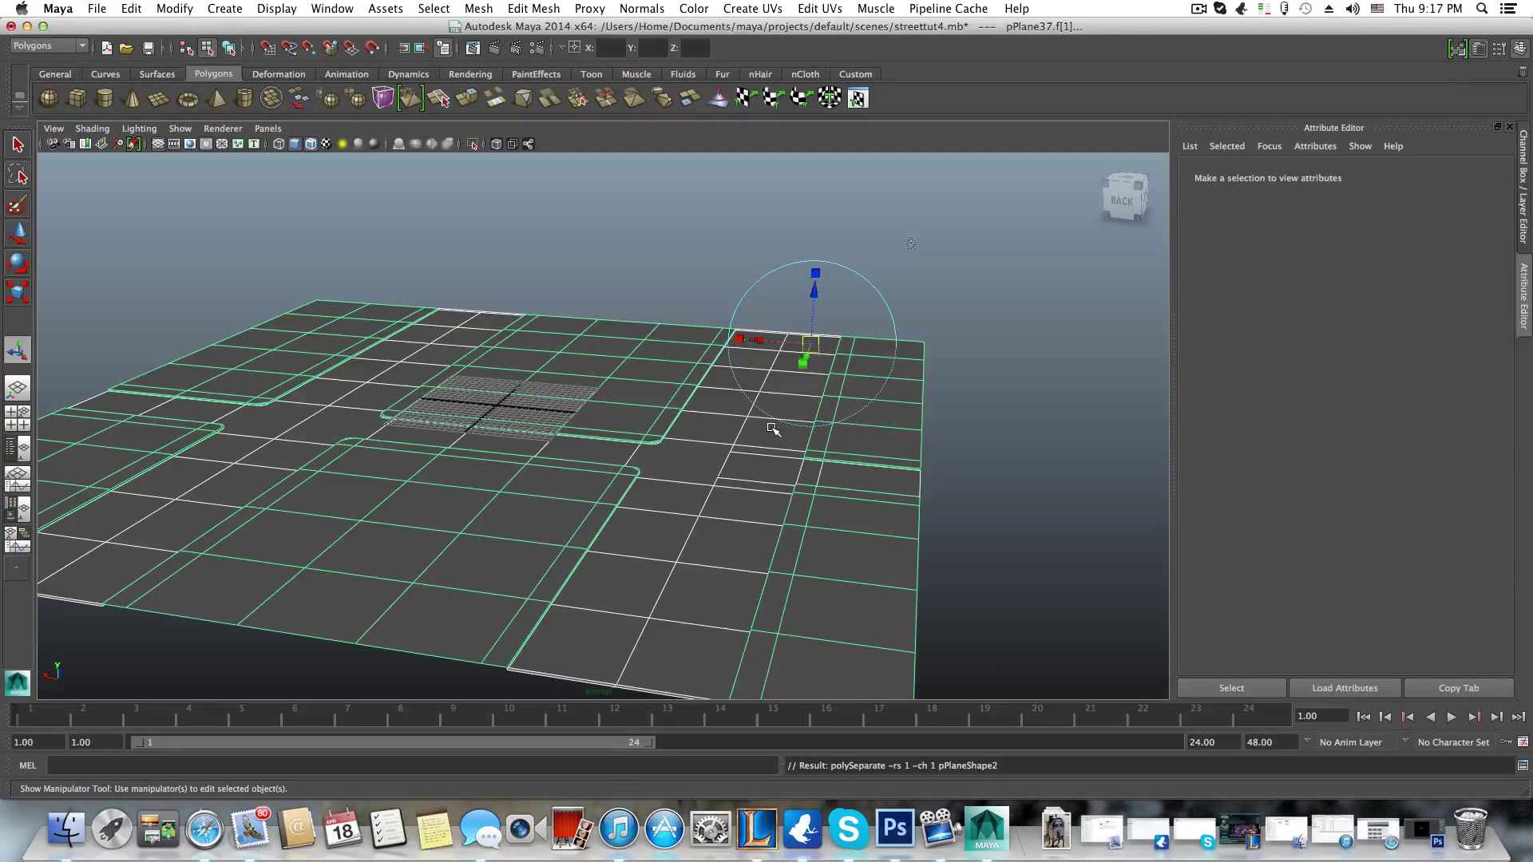
{"action": "left_click", "coordinate": [1062, 337]}
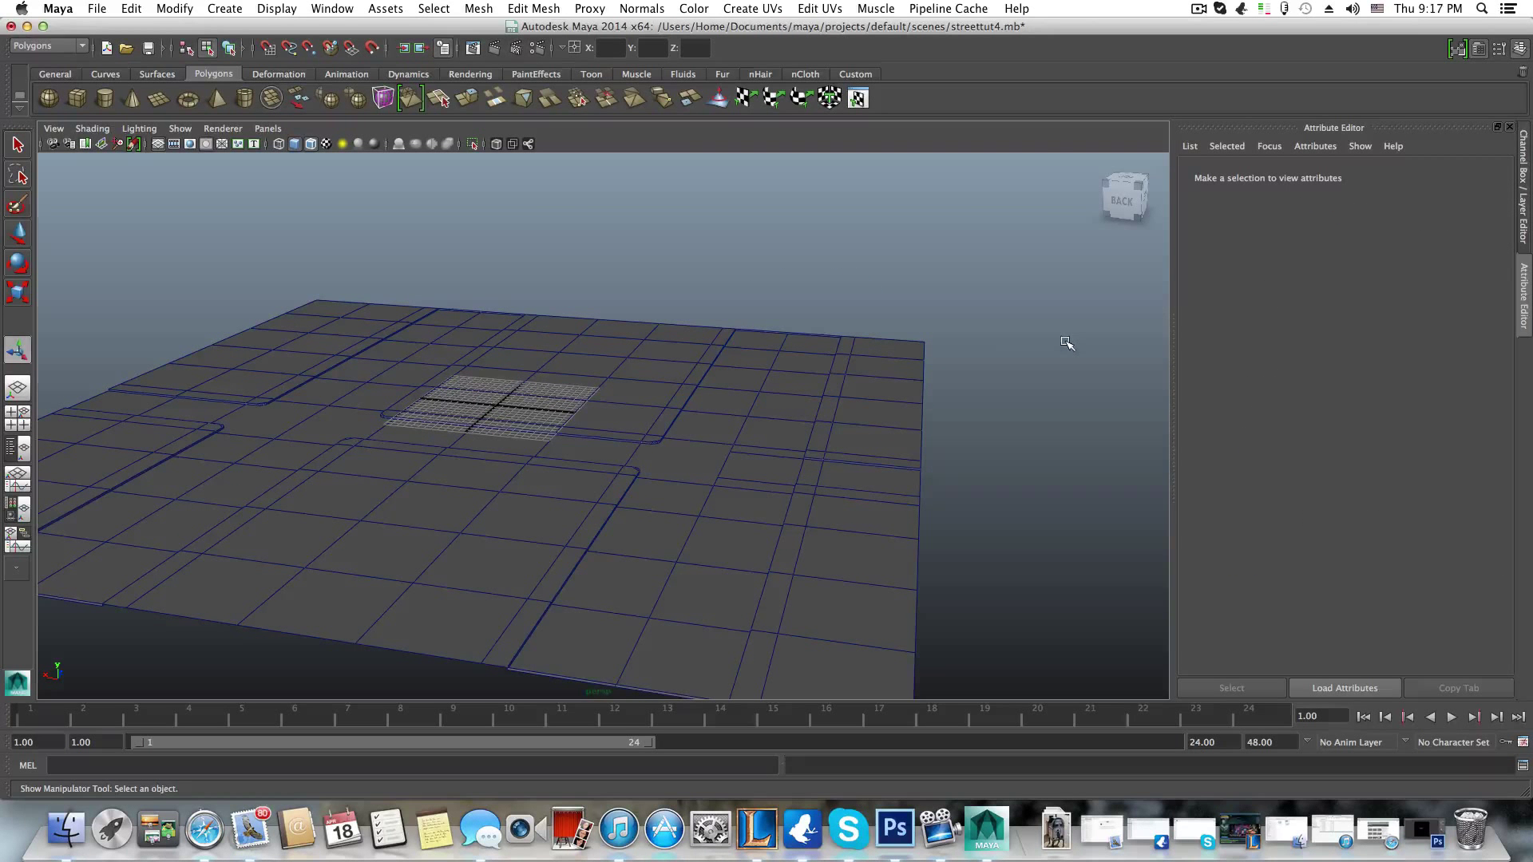
- In object selection, select the street and the blocks in turn to check that they are separate objects
{"action": "key", "text": "F8"}
{"action": "left_click", "coordinate": [719, 403]}
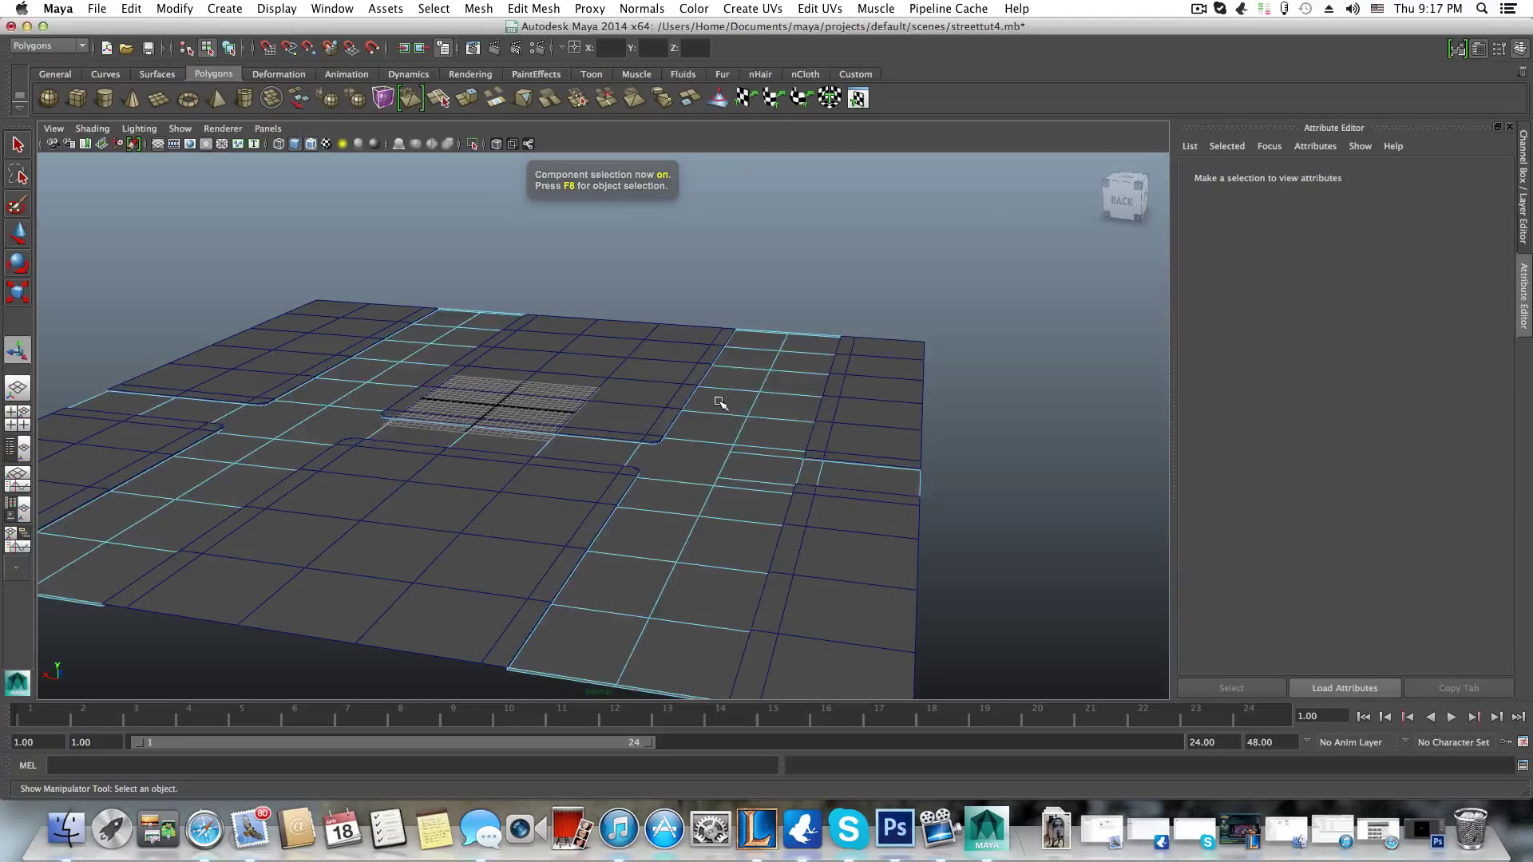
{"action": "left_click", "coordinate": [727, 397]}
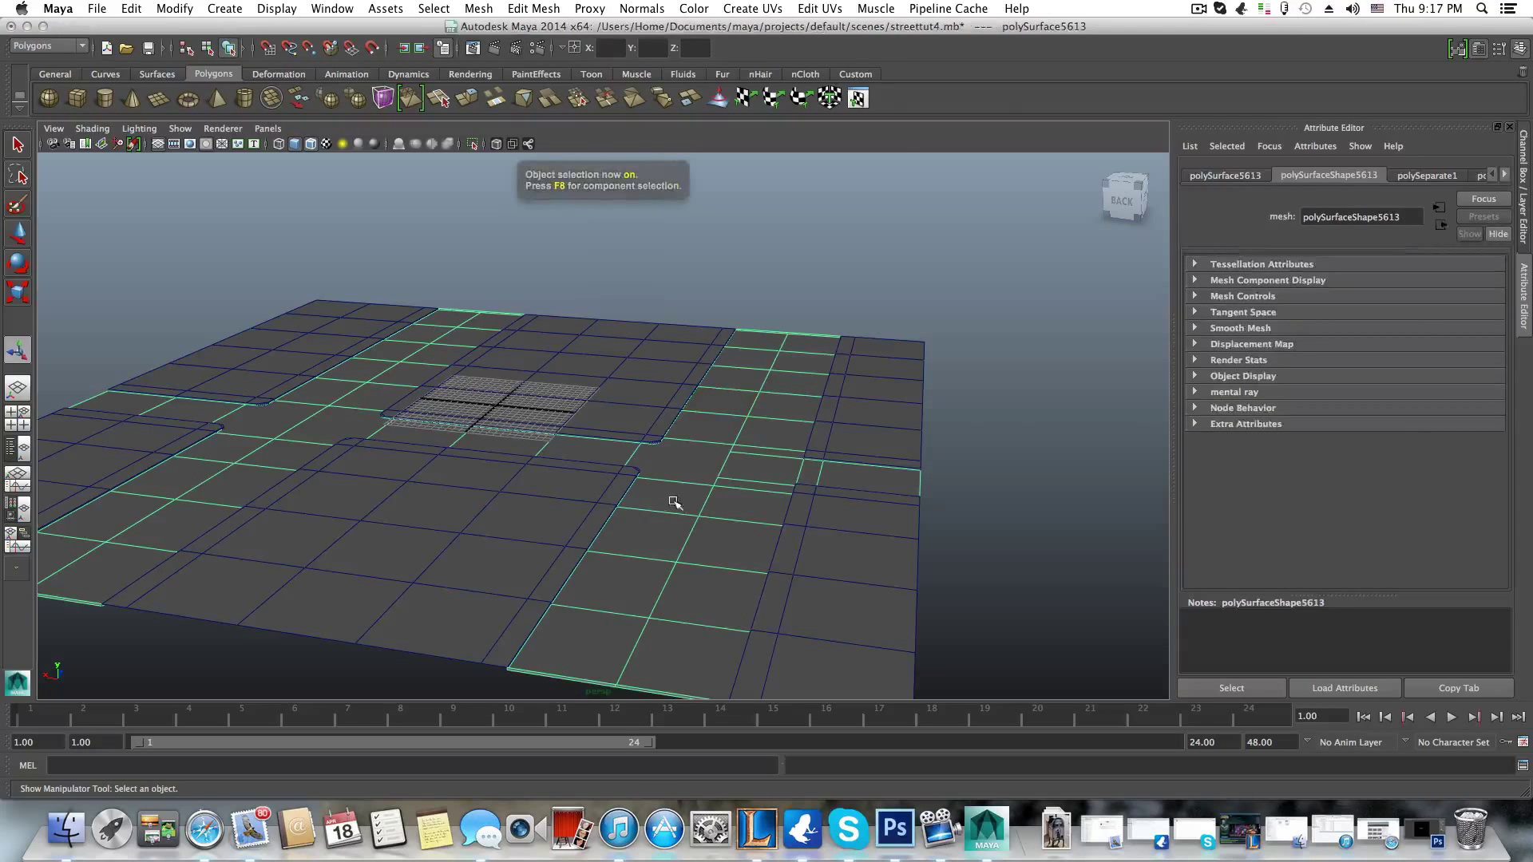
{"action": "key", "text": "F8"}
{"action": "left_click_drag", "start_coordinate": [712, 458], "coordinate": [801, 469], "text": "alt"}
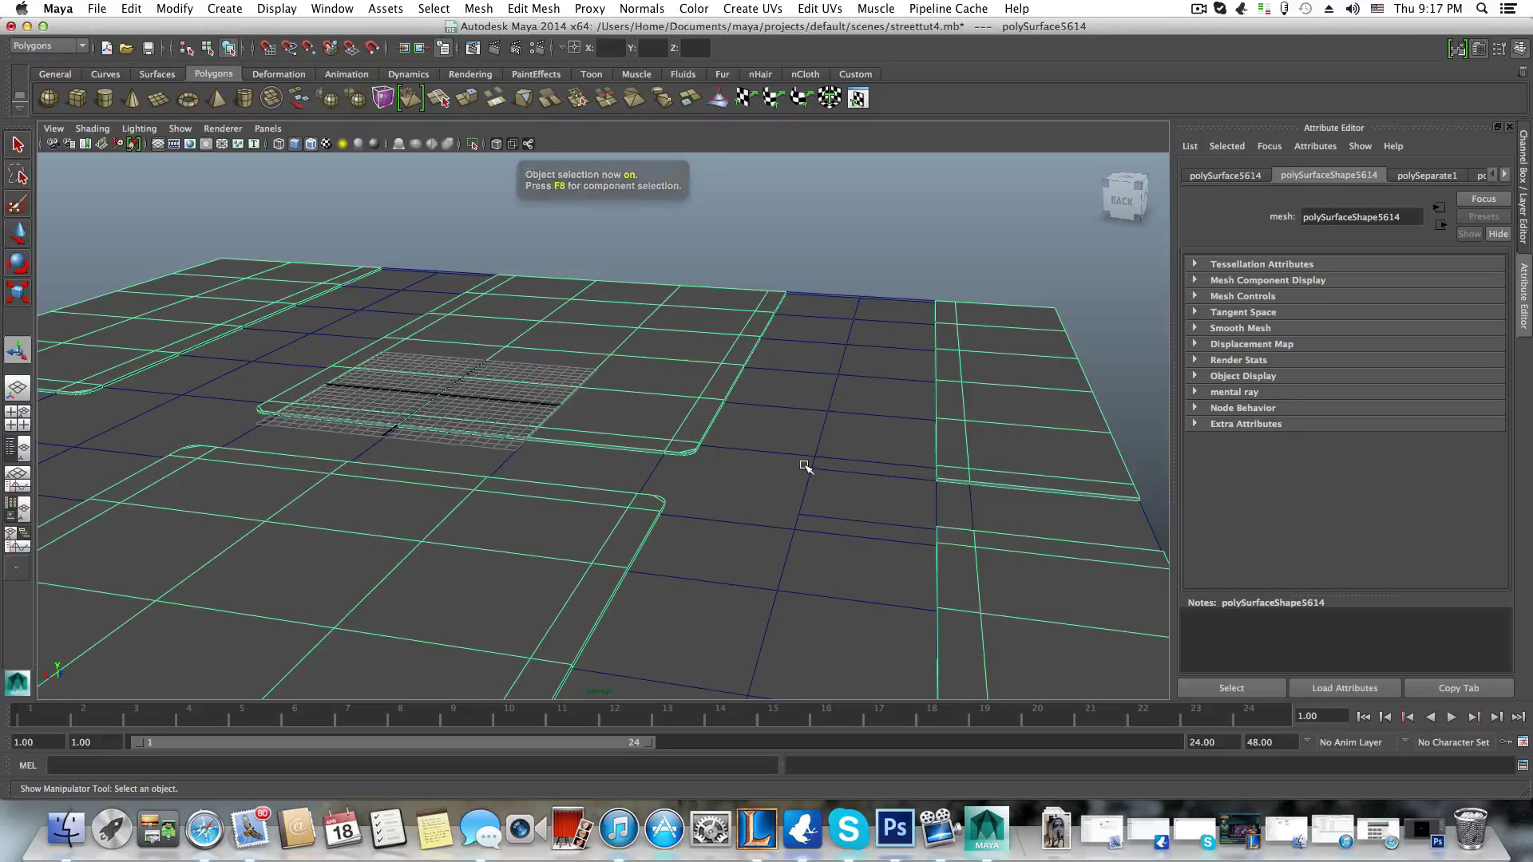
- Select the street object and raise it about 9.67 units above the blocks
{"action": "left_click", "coordinate": [805, 468]}
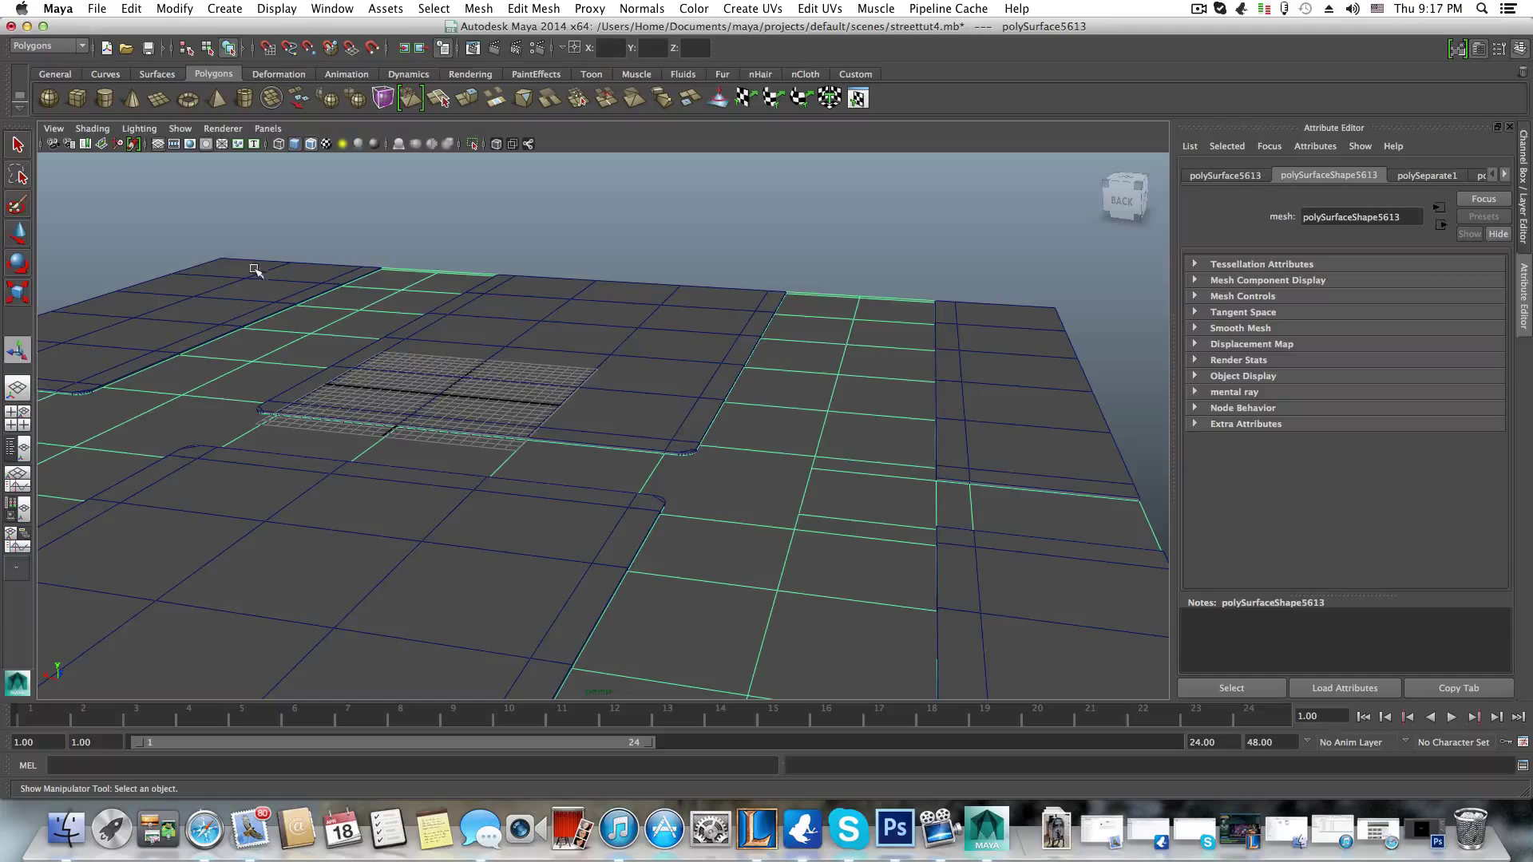
{"action": "left_click", "coordinate": [18, 232]}
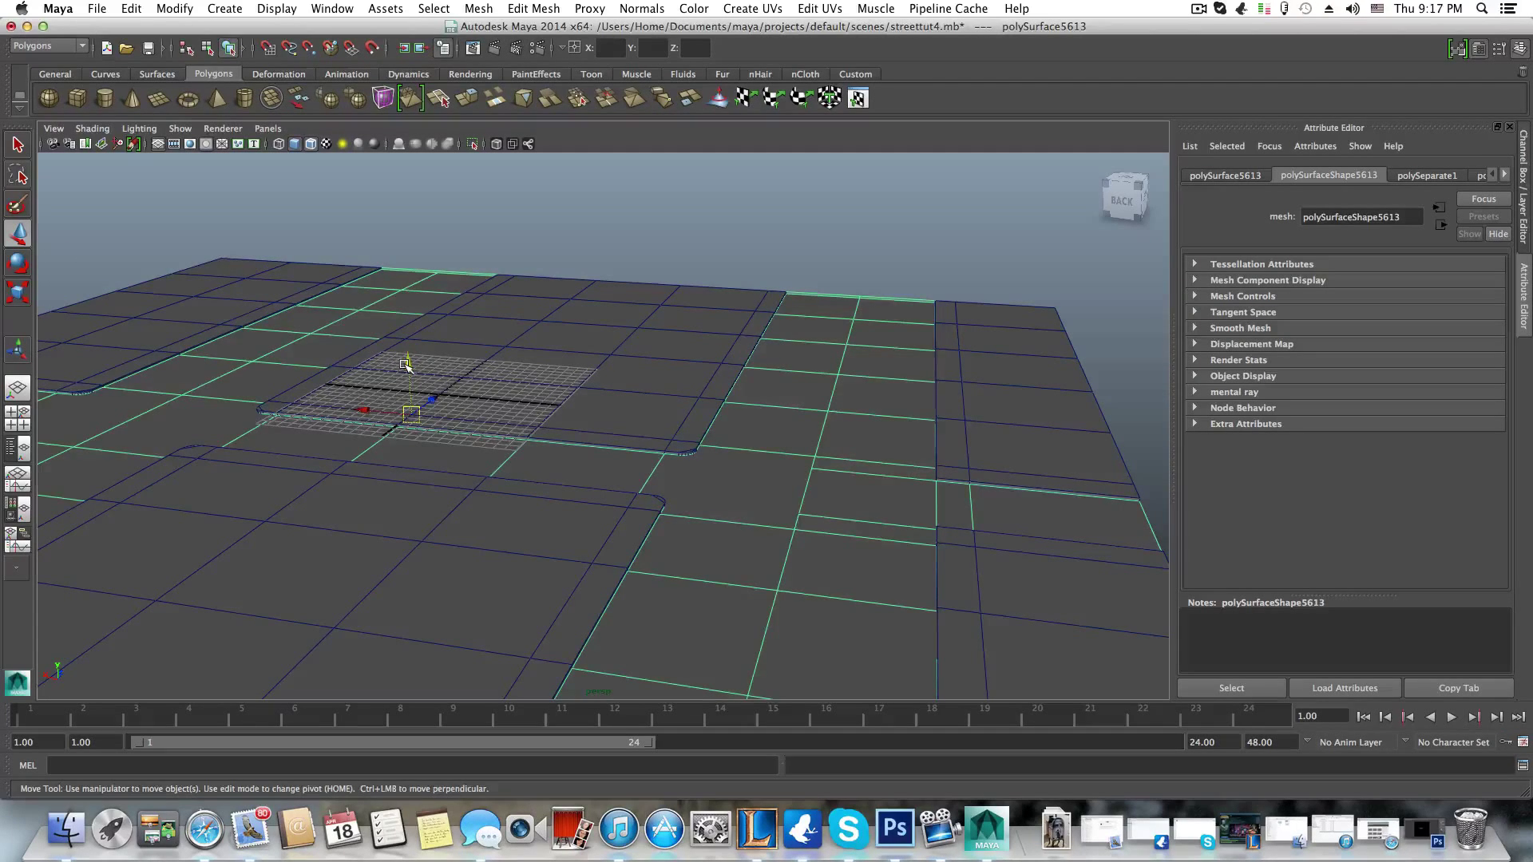
{"action": "left_click_drag", "start_coordinate": [407, 361], "coordinate": [542, 365]}
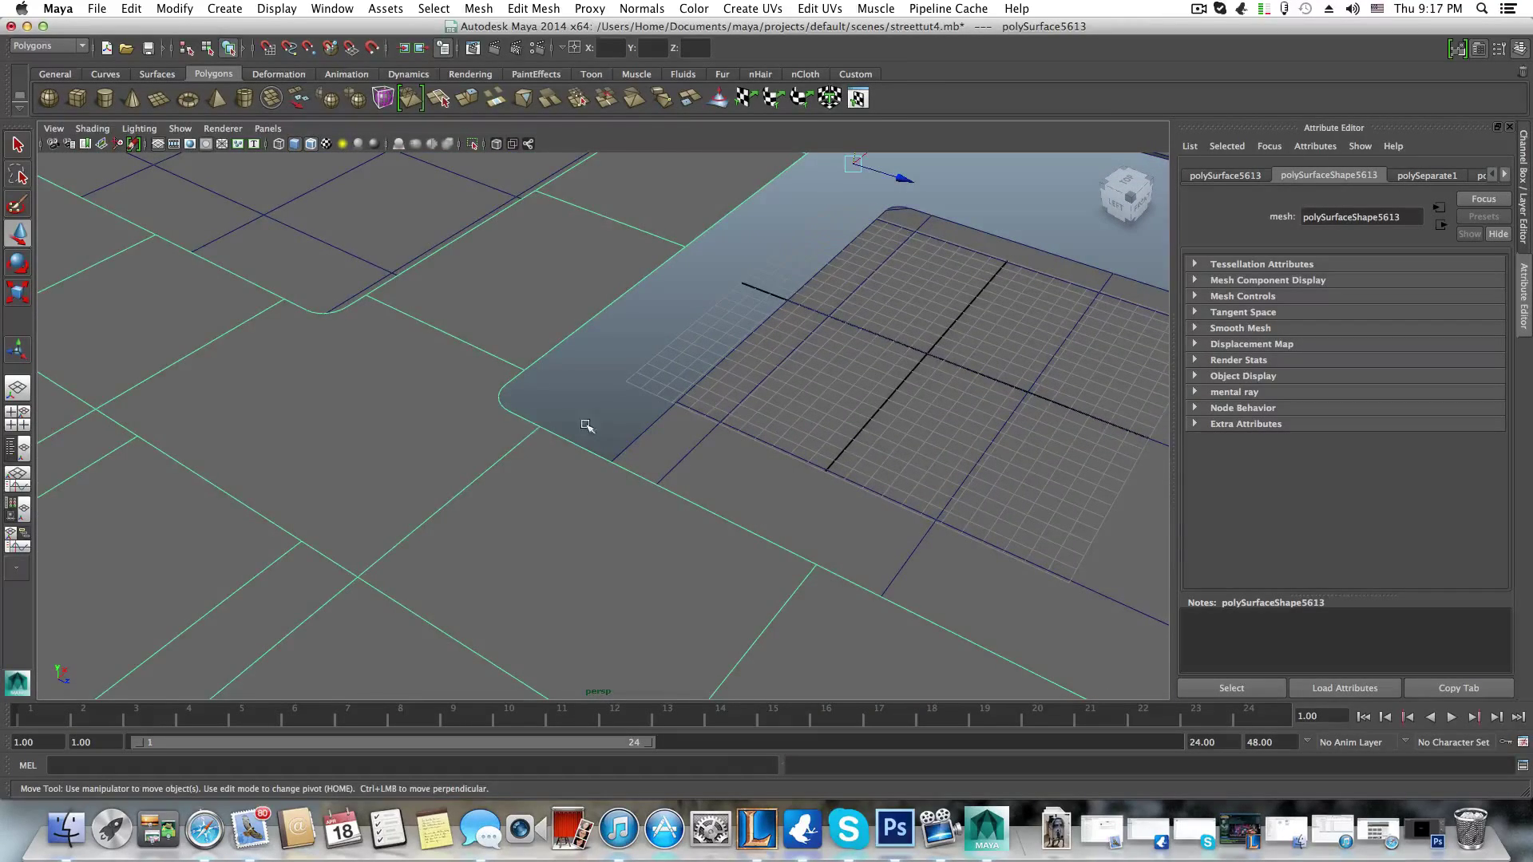
- Examine the raised street's outline and the rounded curb corners around the block openings up close
{"action": "middle_click_drag", "start_coordinate": [587, 426], "coordinate": [625, 495]}
{"action": "left_click_drag", "start_coordinate": [637, 465], "coordinate": [766, 544], "text": "alt"}
{"action": "right_click_drag", "start_coordinate": [765, 544], "coordinate": [883, 548], "text": "alt"}
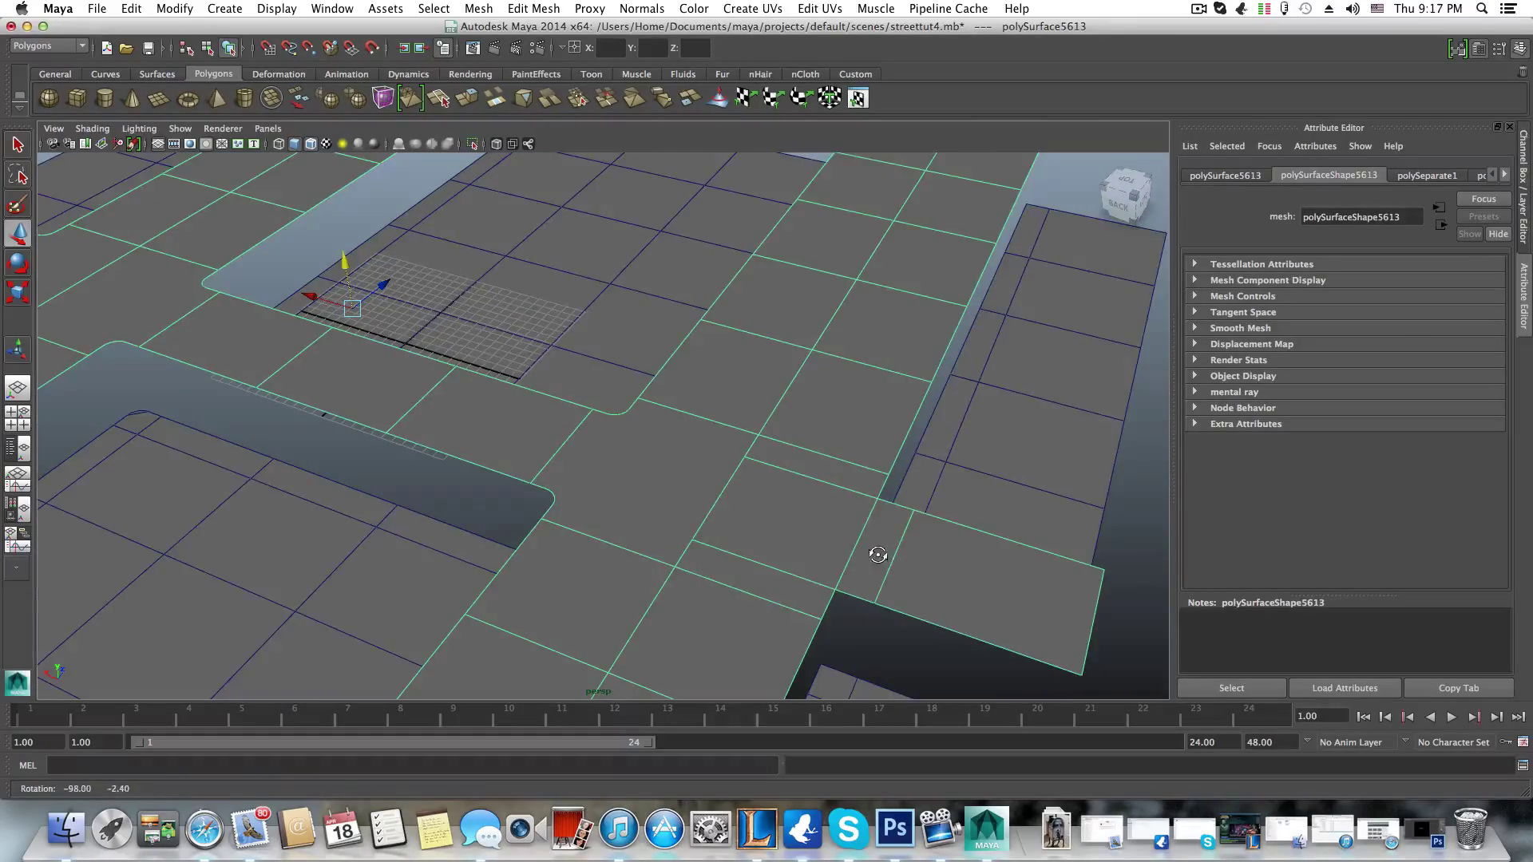
{"action": "right_click_drag", "start_coordinate": [639, 506], "coordinate": [617, 531], "text": "alt"}
{"action": "mouse_move", "coordinate": [617, 531]}
{"action": "left_mouse_down", "text": "alt"}
{"action": "mouse_move", "coordinate": [537, 520]}
{"action": "mouse_move", "coordinate": [620, 514]}
{"action": "left_mouse_up", "text": "alt"}
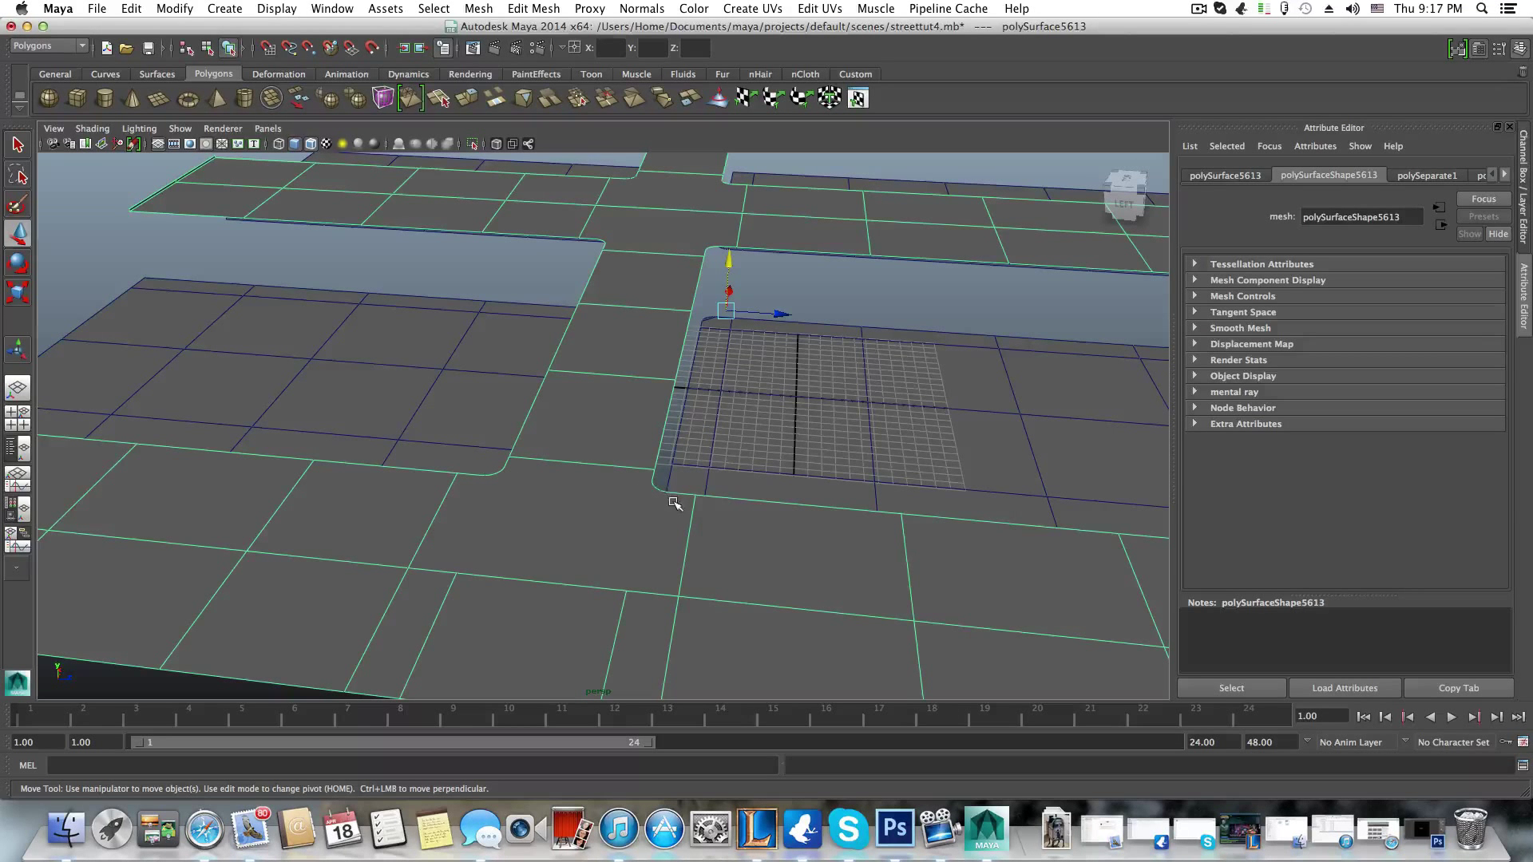
{"action": "scroll", "coordinate": [629, 493], "scroll_direction": "up", "scroll_amount": 5}
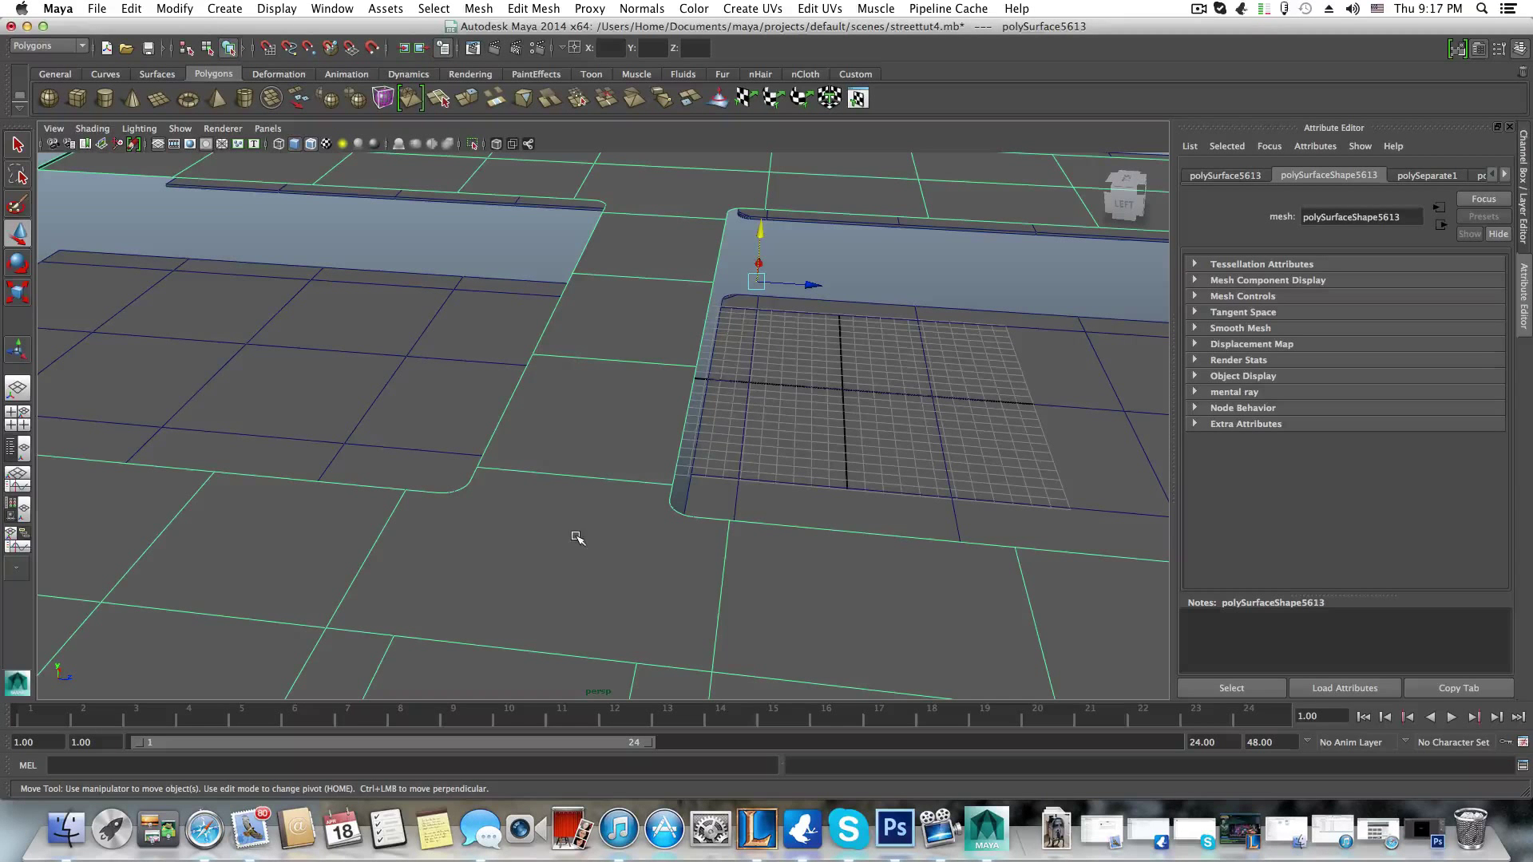
{"action": "left_click_drag", "start_coordinate": [578, 541], "coordinate": [596, 540], "text": "alt"}
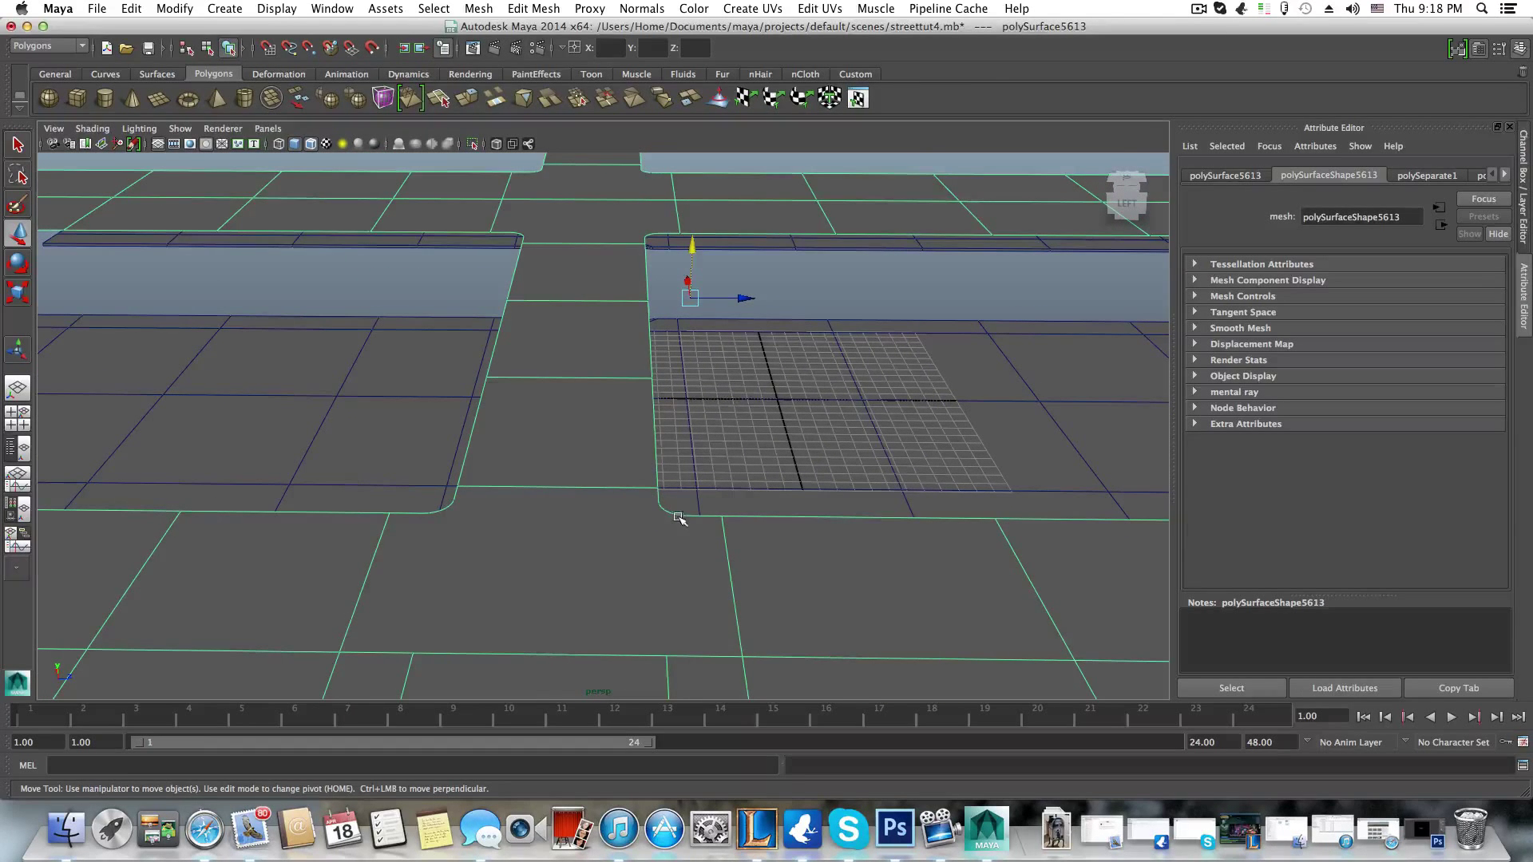
{"action": "scroll", "coordinate": [650, 524], "scroll_direction": "up", "scroll_amount": 3}
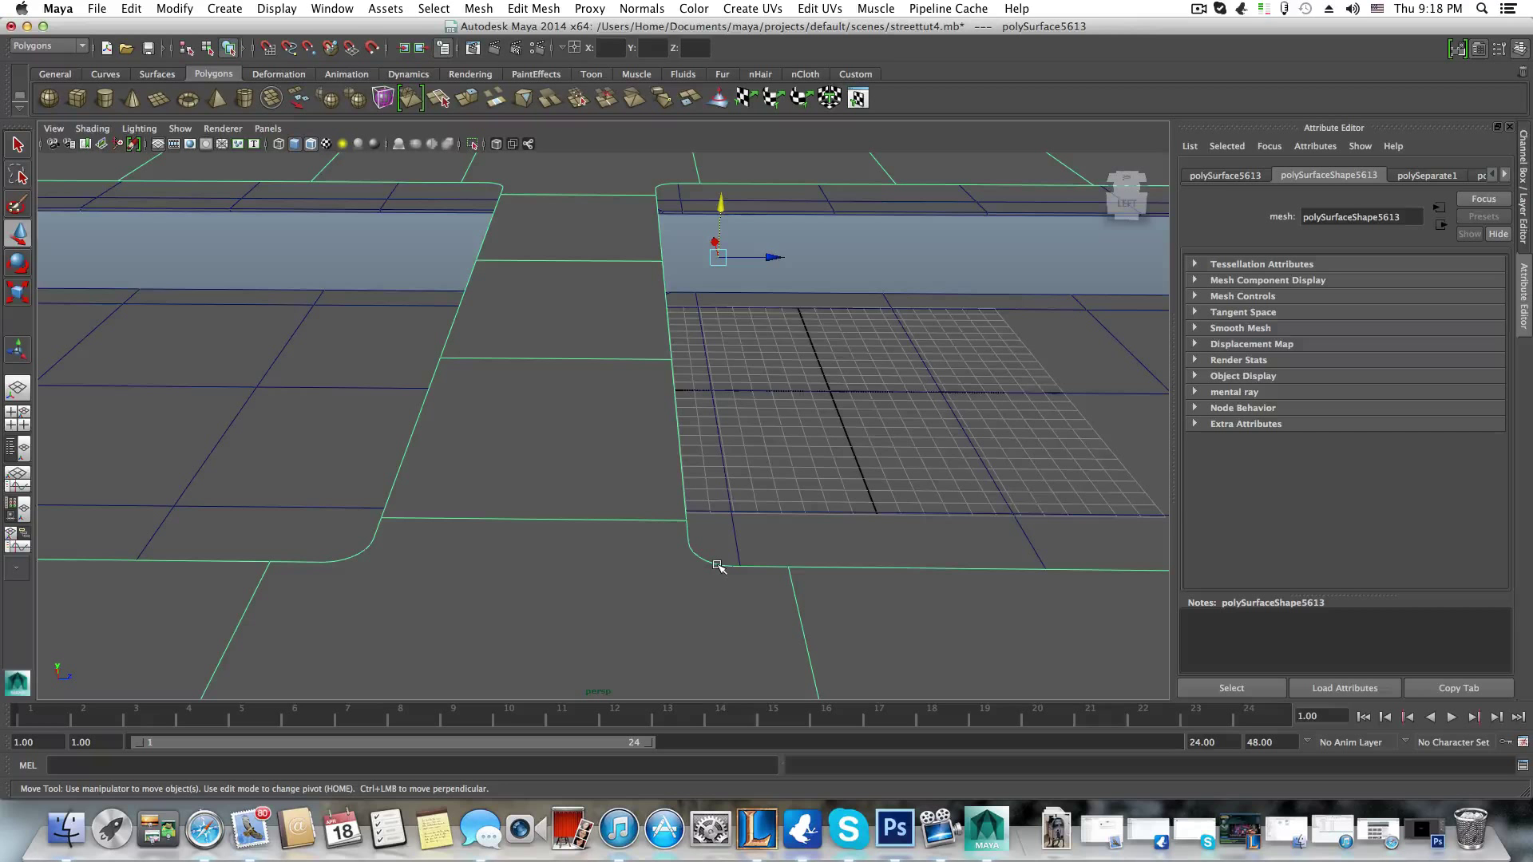
- In vertex selection, select the curve vertices of the two nearest rounded street corners and delete them
{"action": "right_click_drag", "start_coordinate": [718, 566], "coordinate": [655, 518]}
{"action": "left_click_drag", "start_coordinate": [677, 533], "coordinate": [757, 593]}
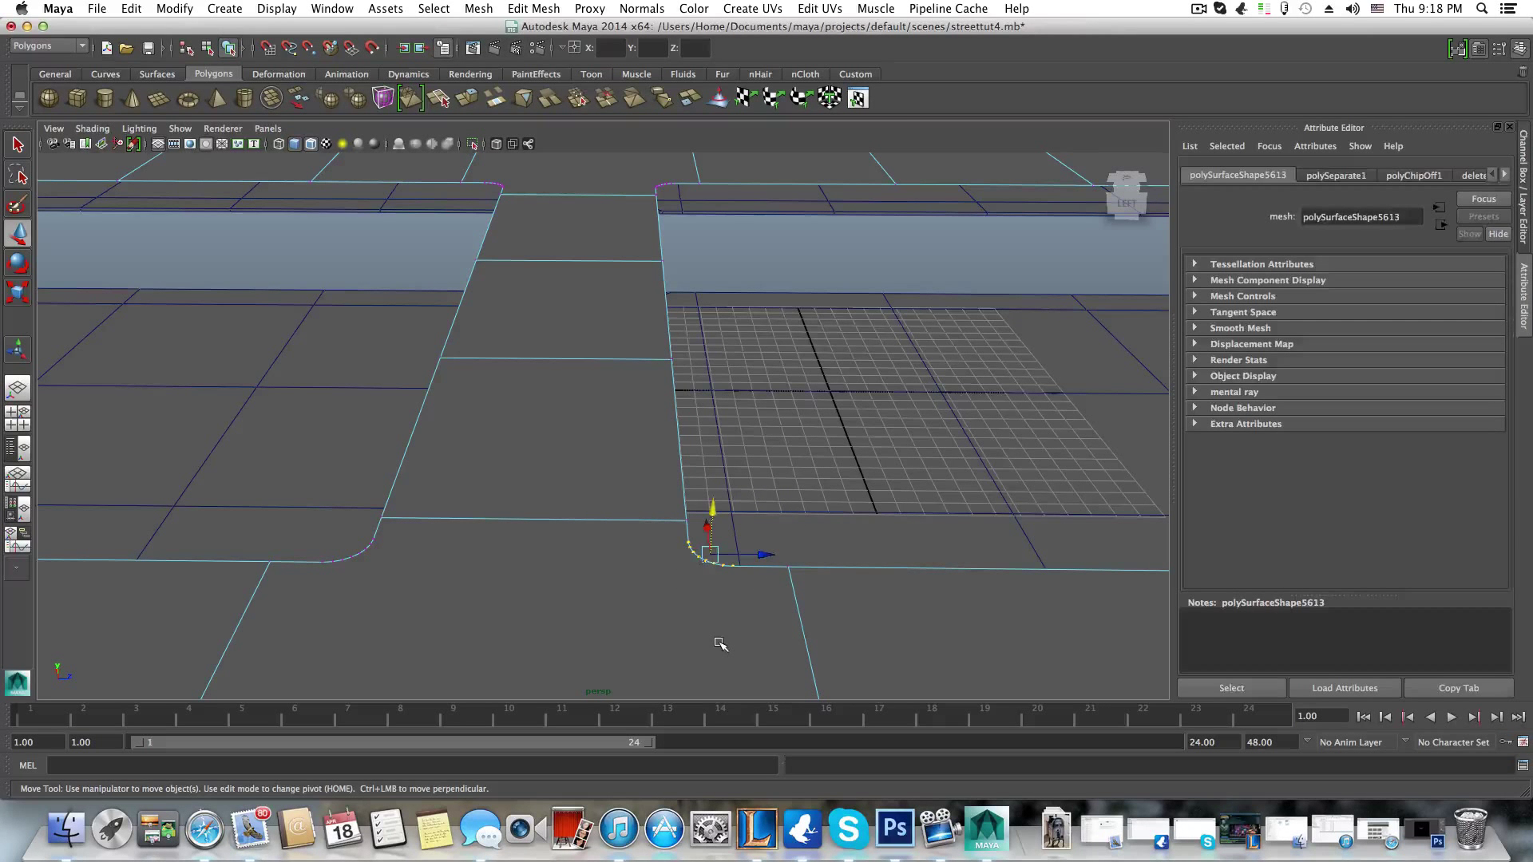
{"action": "left_click_drag", "start_coordinate": [305, 536], "coordinate": [397, 604], "text": "shift"}
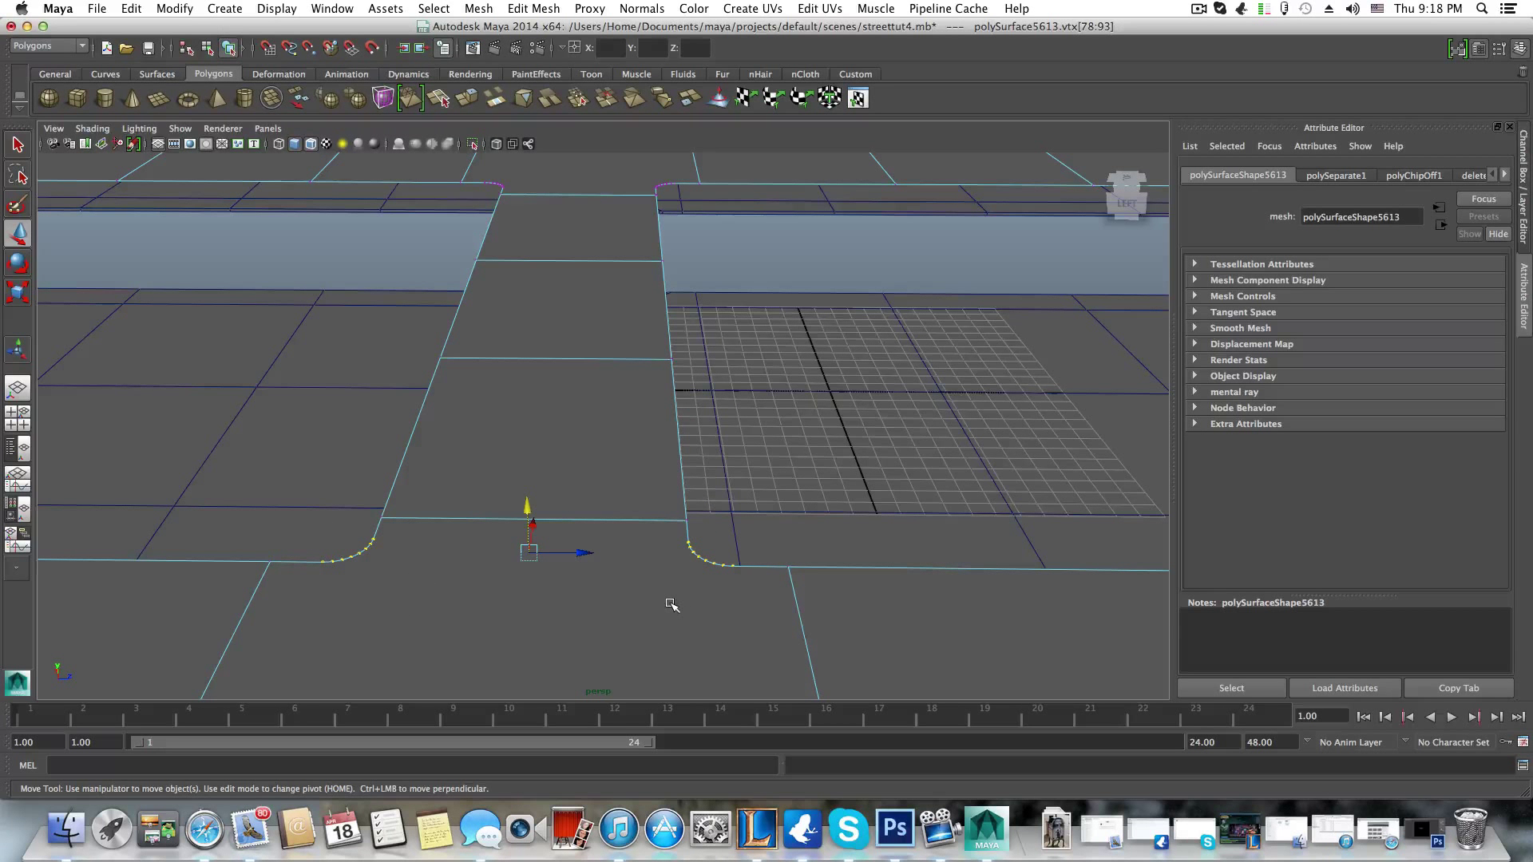
{"action": "scroll", "coordinate": [568, 572], "scroll_direction": "down", "scroll_amount": 2}
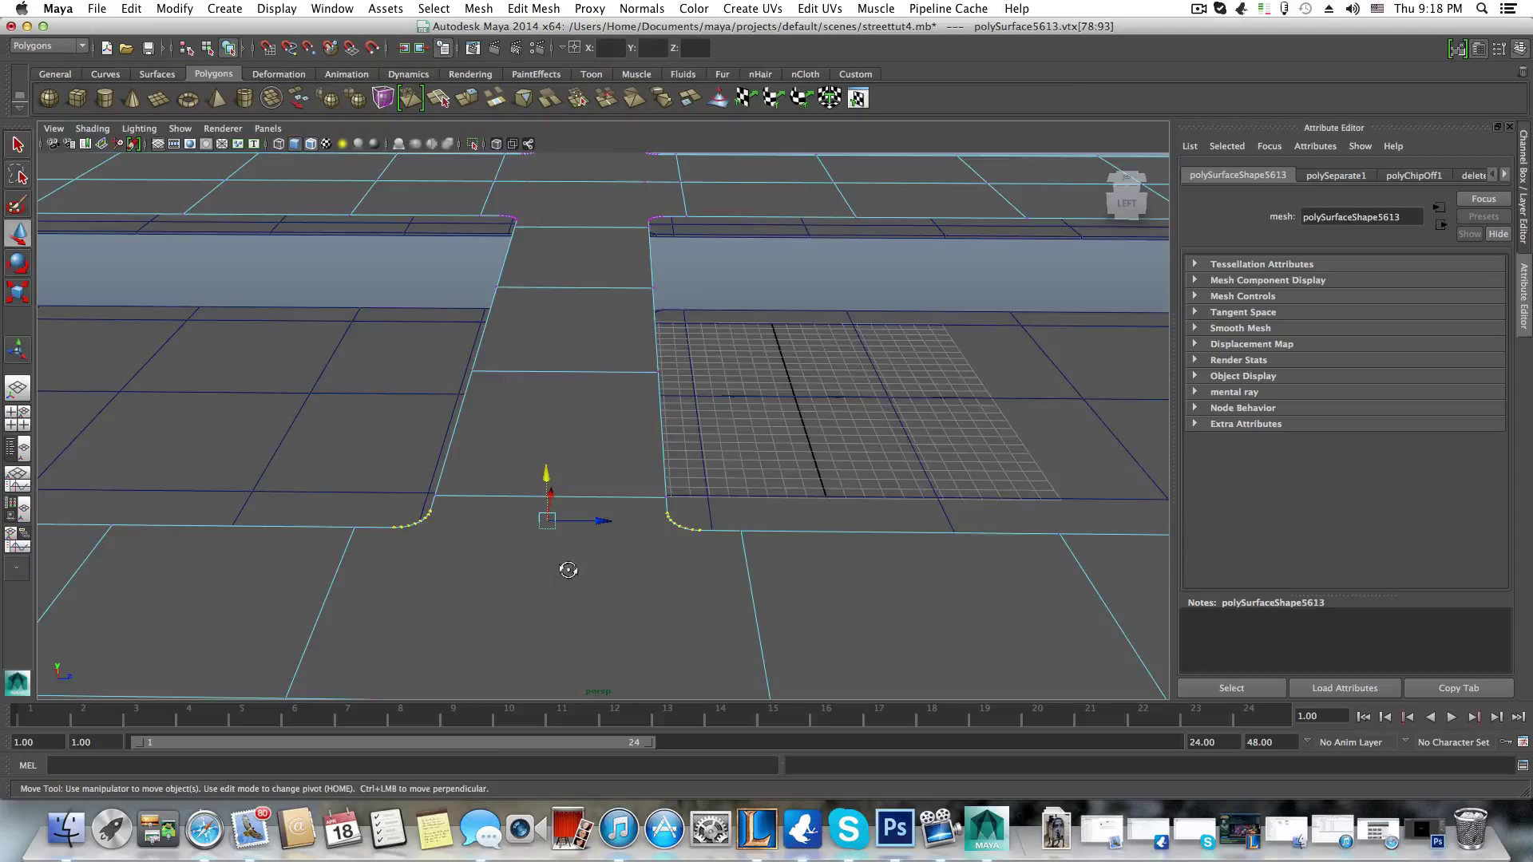
{"action": "left_click_drag", "start_coordinate": [564, 572], "coordinate": [626, 527], "text": "alt"}
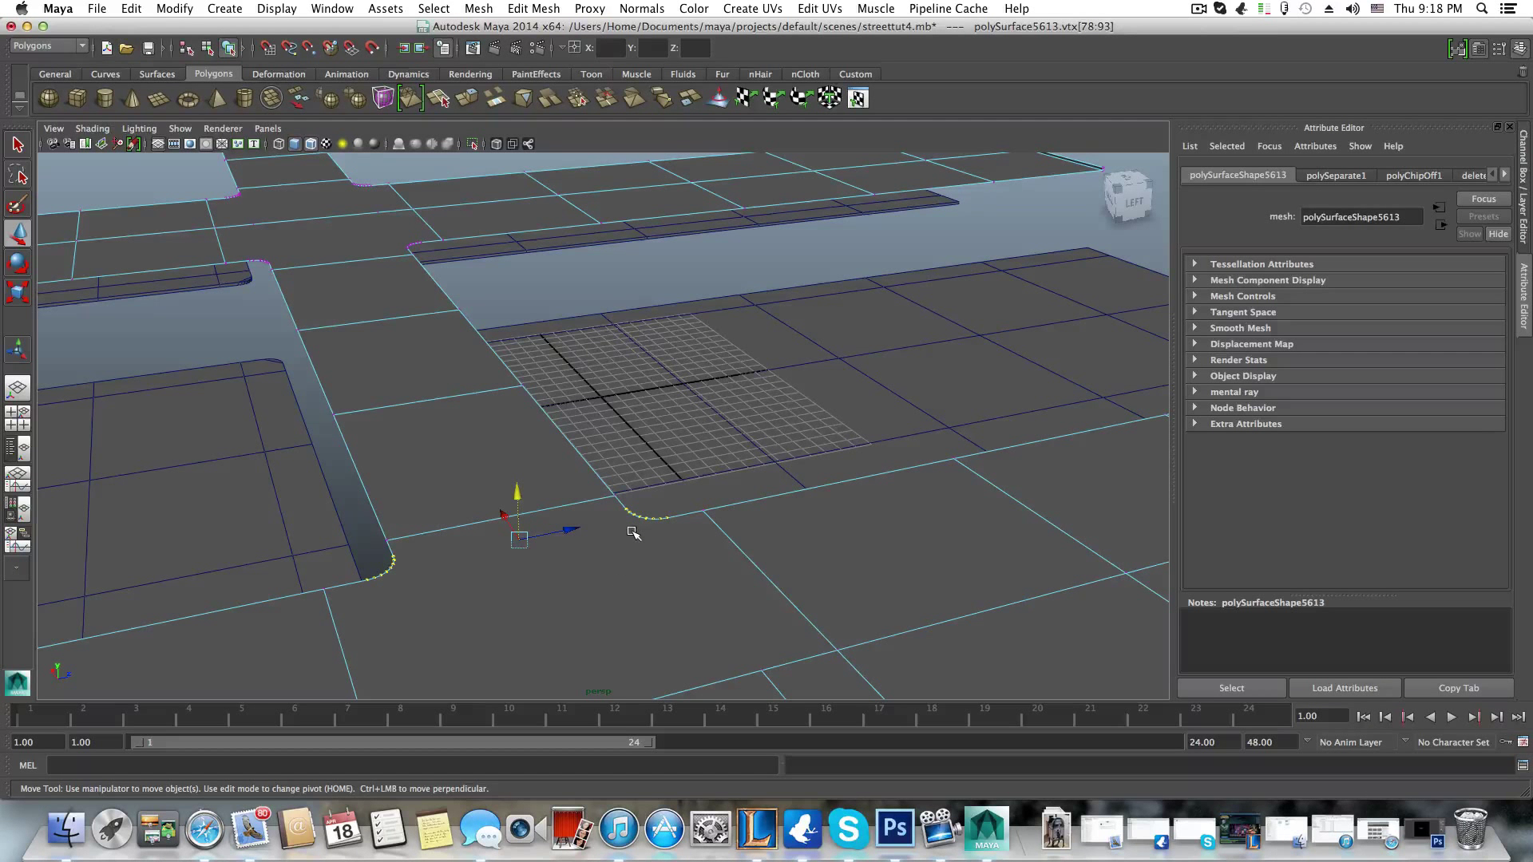
{"action": "key", "text": "Delete"}
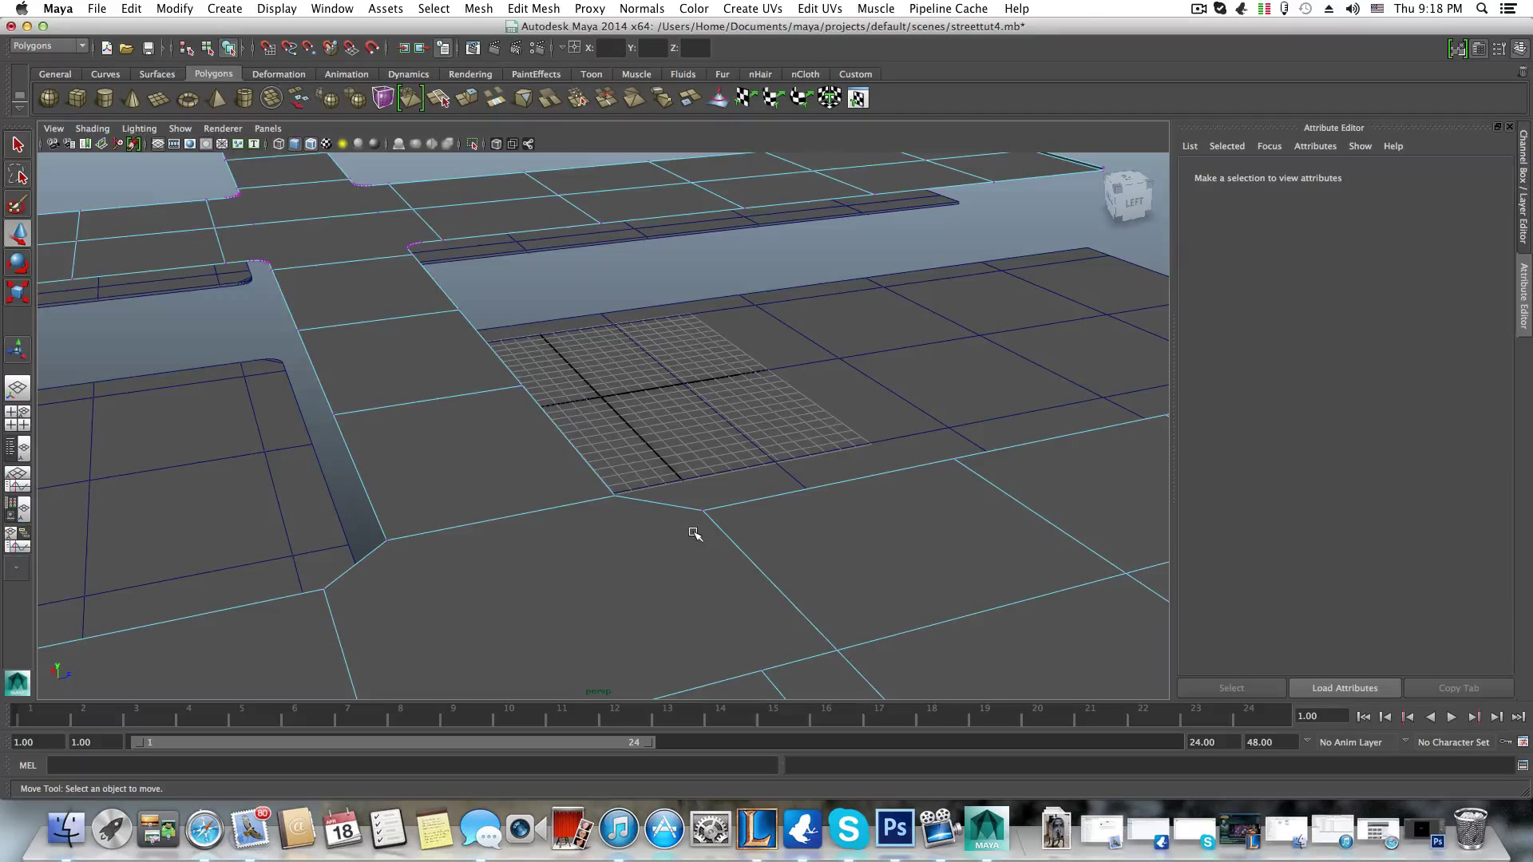
- Undo the deletion of the rounded corner vertices
{"action": "key", "text": "z"}
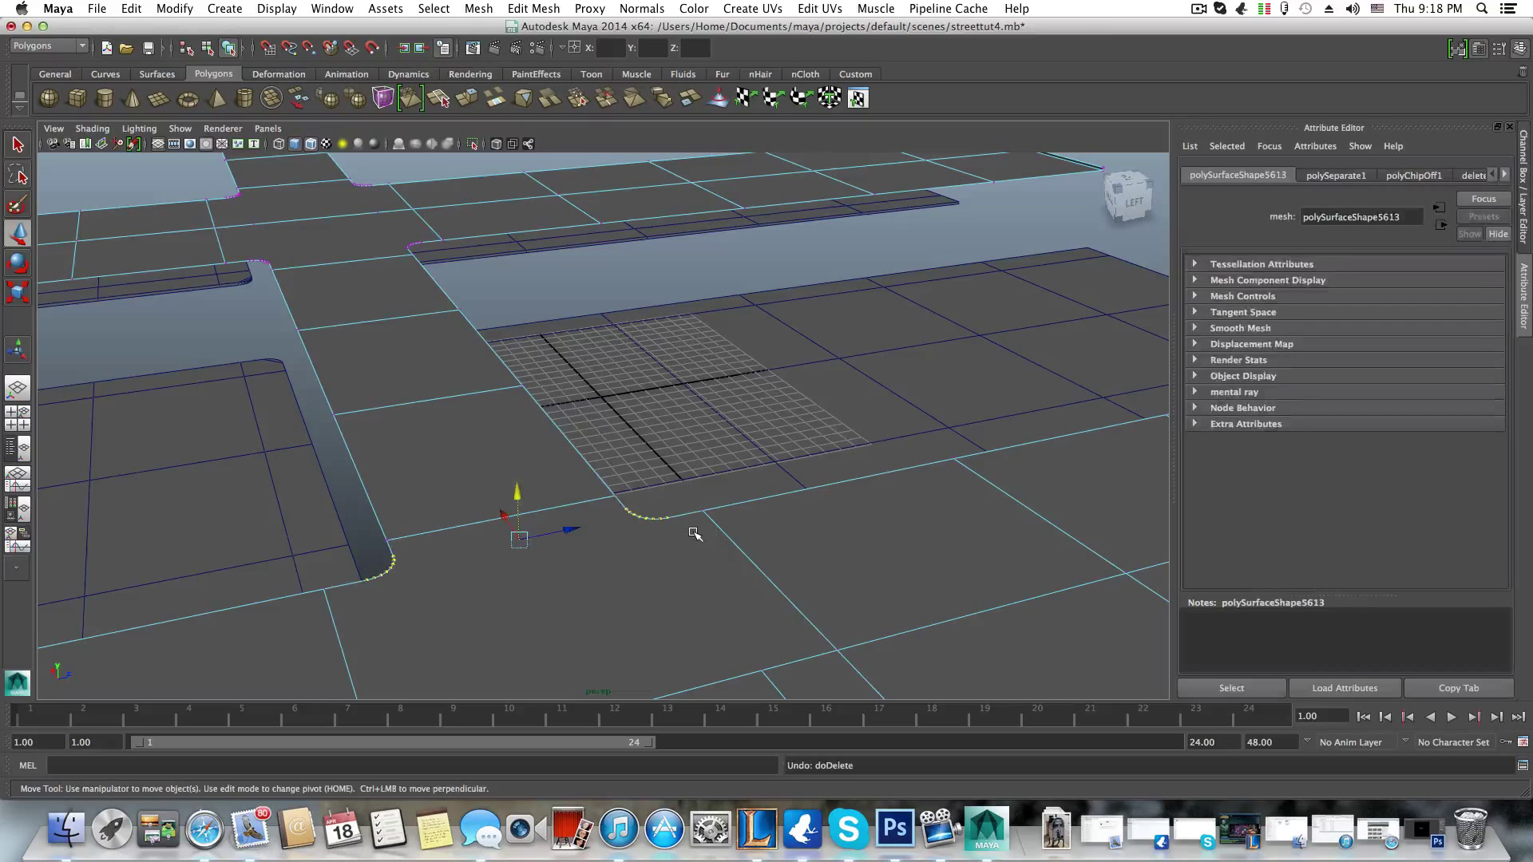
{"action": "key", "text": "z"}
{"action": "scroll", "coordinate": [574, 603], "scroll_direction": "down", "scroll_amount": 3}
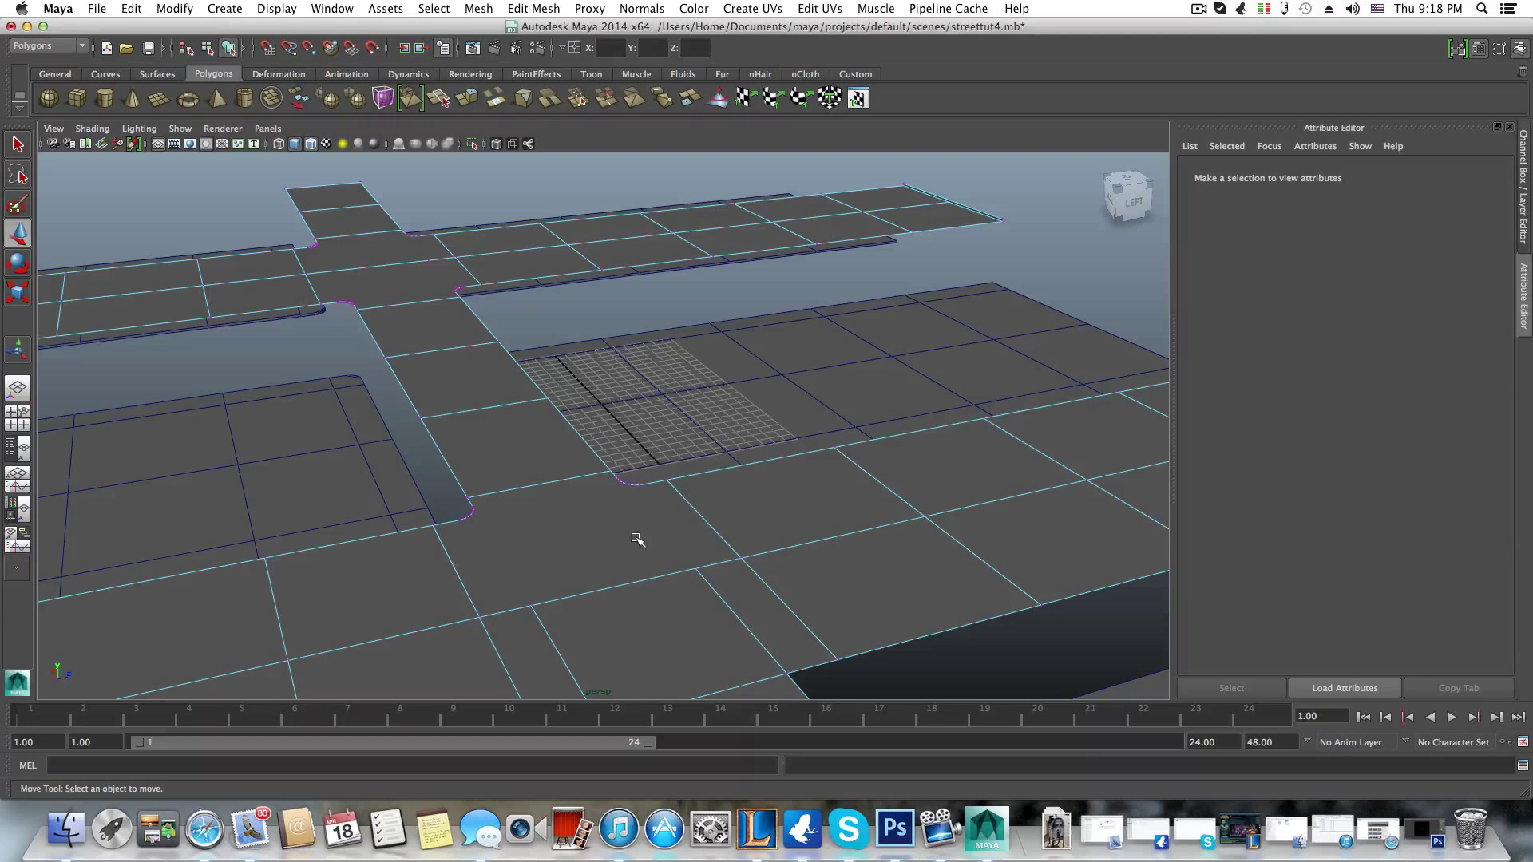
{"action": "left_click_drag", "start_coordinate": [633, 537], "coordinate": [506, 568], "text": "alt"}
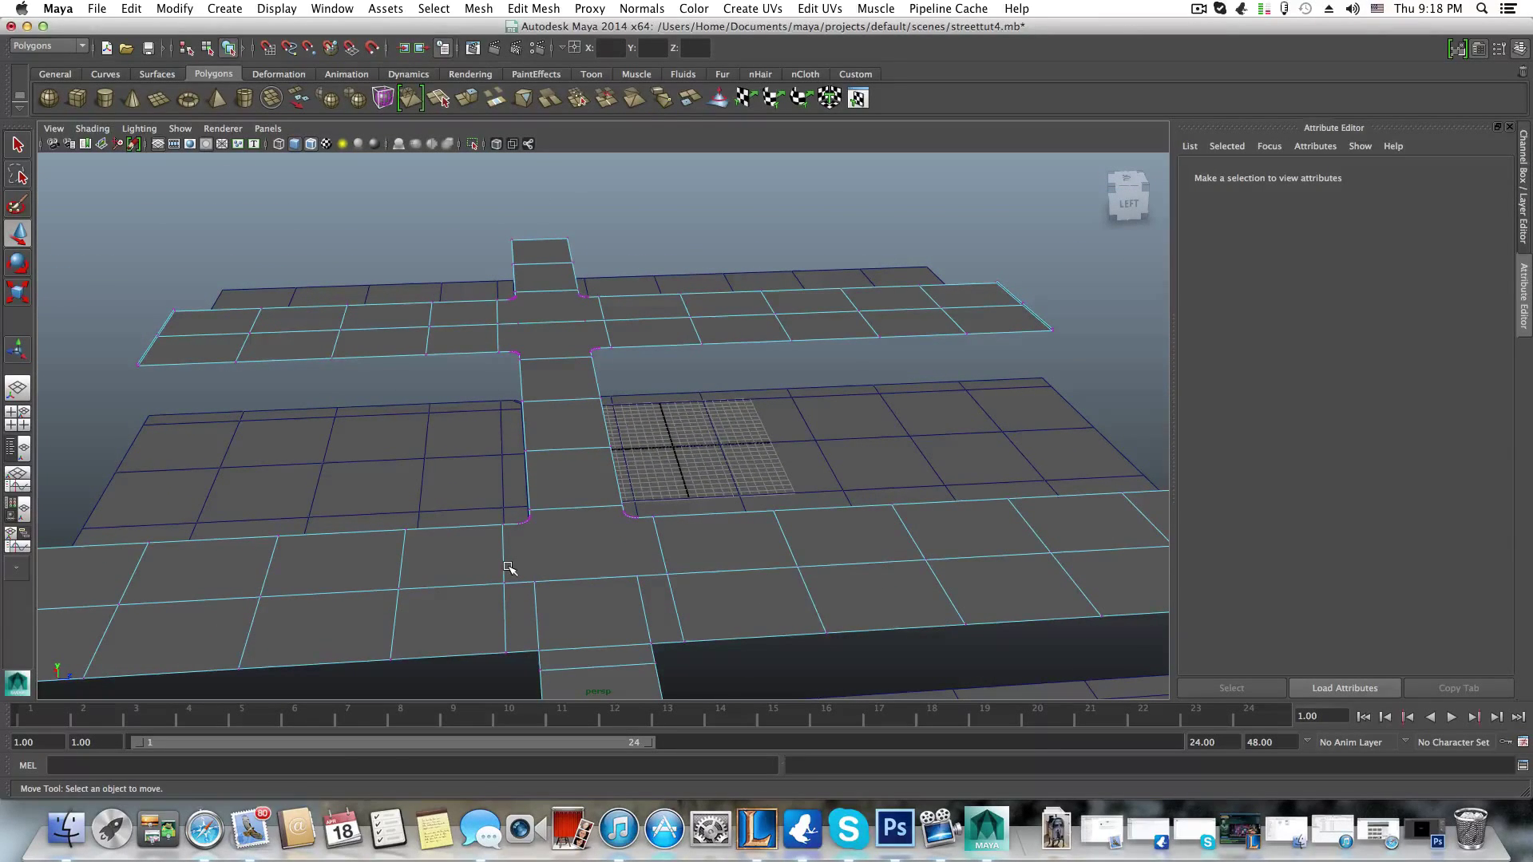
- Undo the corner vertex selections and the upward move of the street object
{"action": "key", "text": "F8"}
{"action": "left_click", "coordinate": [517, 566]}
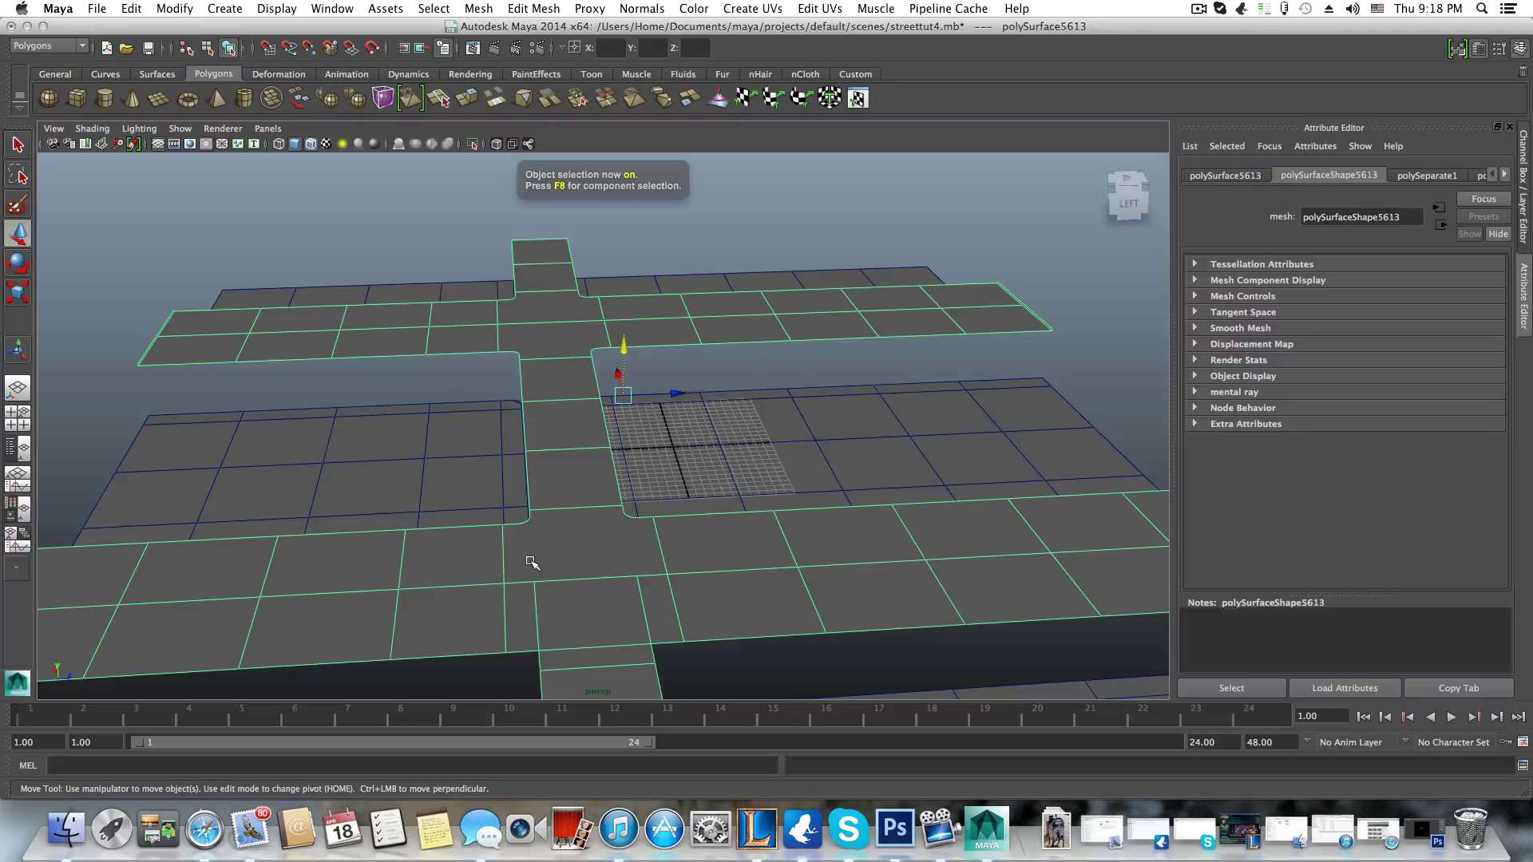
{"action": "key", "text": "z"}
{"action": "key", "text": "z"}
{"action": "key", "text": "z"}
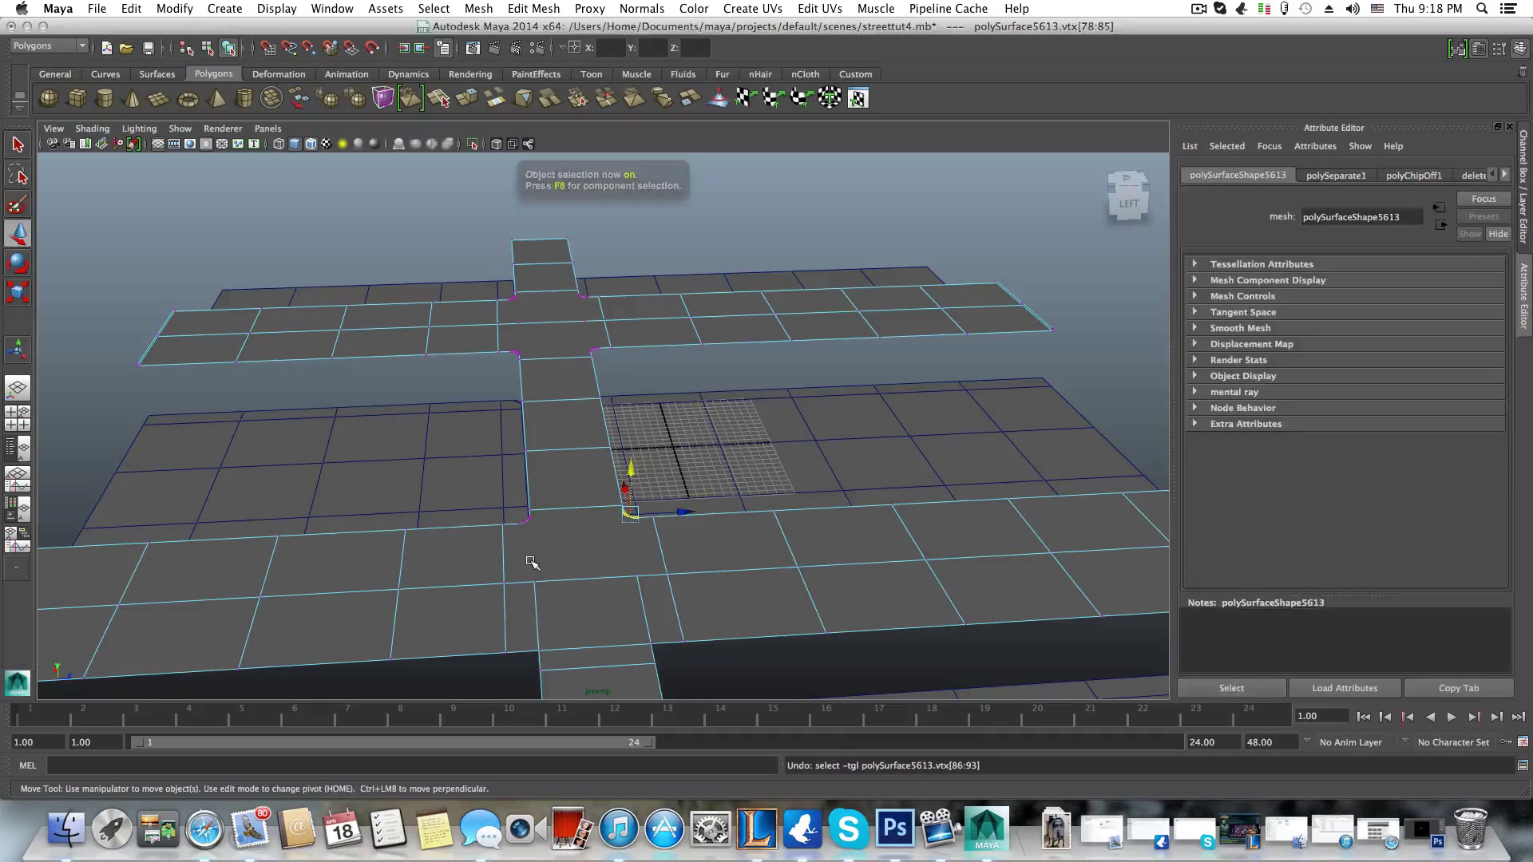
{"action": "key", "text": "z"}
{"action": "key", "text": "z"}
{"action": "key", "text": "z"}
{"action": "key", "text": "z"}
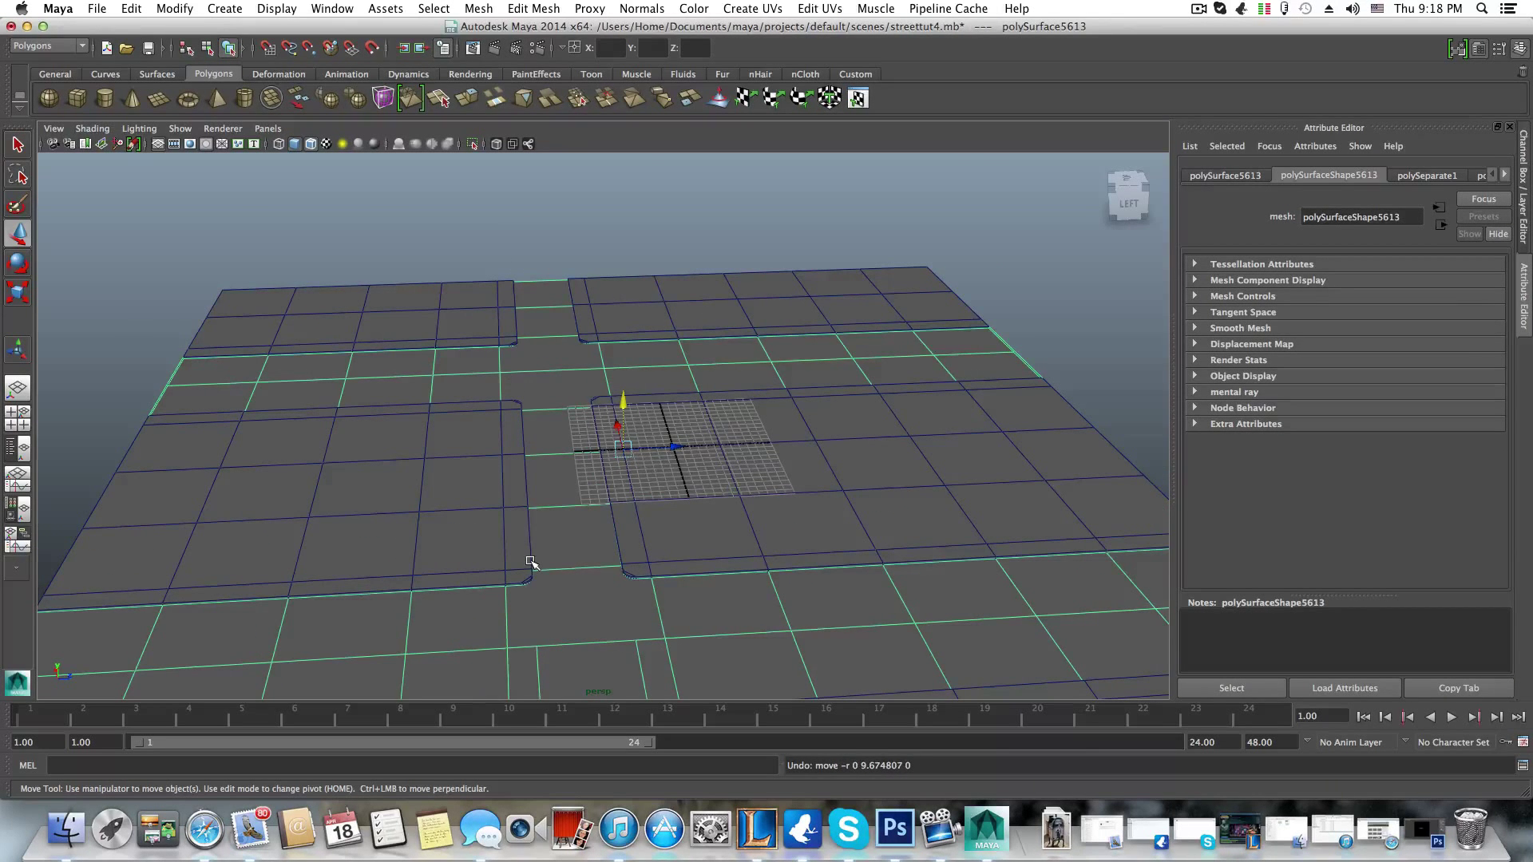
- Select the blocks and then the street object again, checking both across the whole layout
{"action": "left_click_drag", "start_coordinate": [533, 563], "coordinate": [590, 493], "text": "alt"}
{"action": "left_click", "coordinate": [511, 426]}
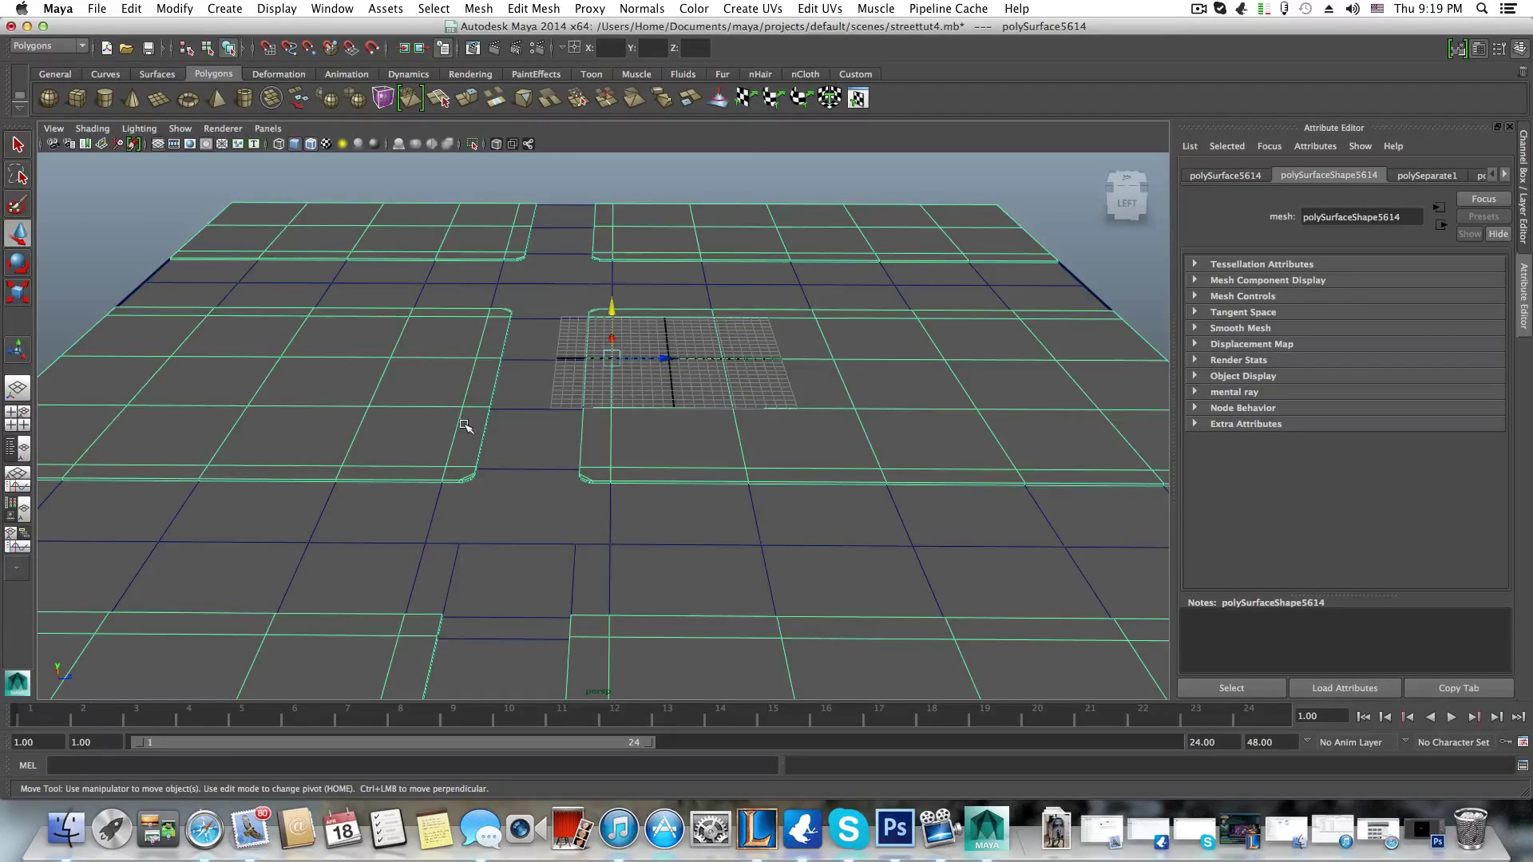
{"action": "left_click", "coordinate": [527, 468]}
{"action": "scroll", "coordinate": [490, 662], "scroll_direction": "down", "scroll_amount": 5}
{"action": "scroll", "coordinate": [489, 662], "scroll_direction": "up", "scroll_amount": 4}
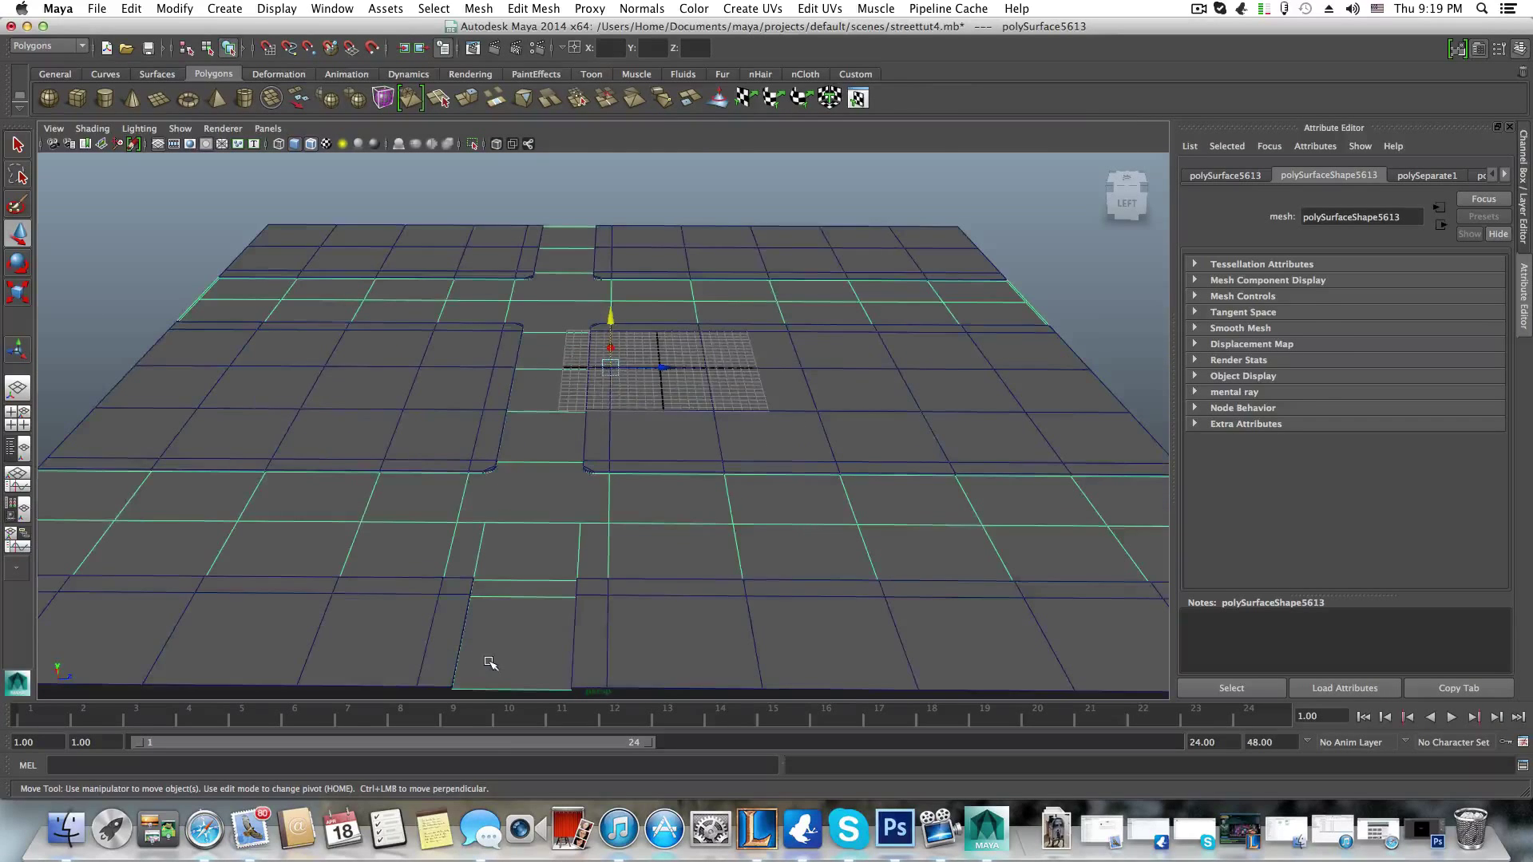
{"action": "mouse_move", "coordinate": [502, 636]}
{"action": "left_mouse_down", "text": "alt"}
{"action": "mouse_move", "coordinate": [548, 610]}
{"action": "mouse_move", "coordinate": [462, 640]}
{"action": "mouse_move", "coordinate": [490, 628]}
{"action": "left_mouse_up", "text": "alt"}
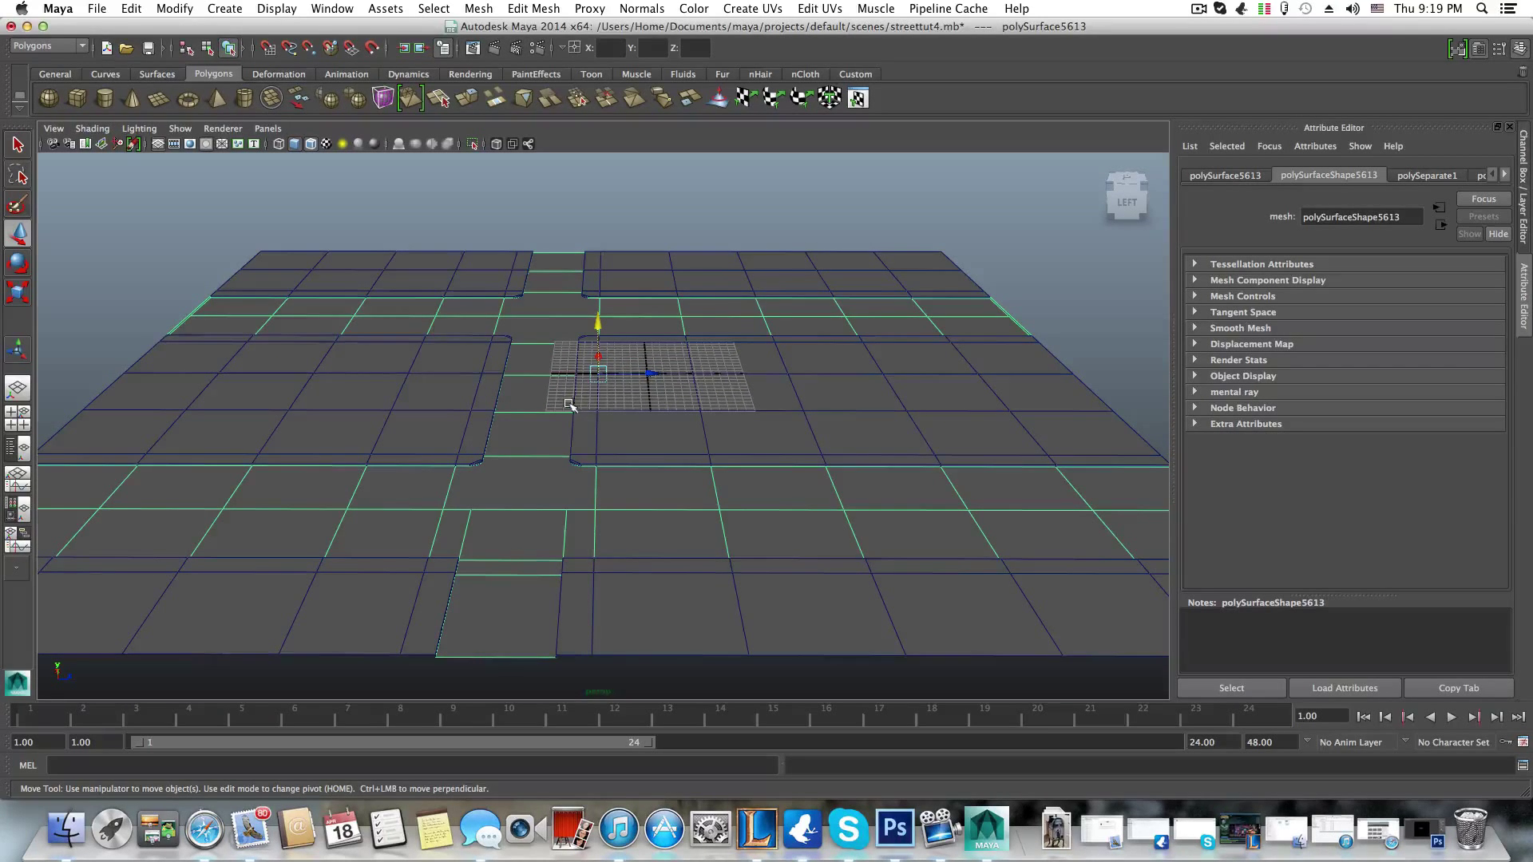
{"action": "middle_click_drag", "start_coordinate": [534, 521], "coordinate": [611, 525], "text": "alt"}
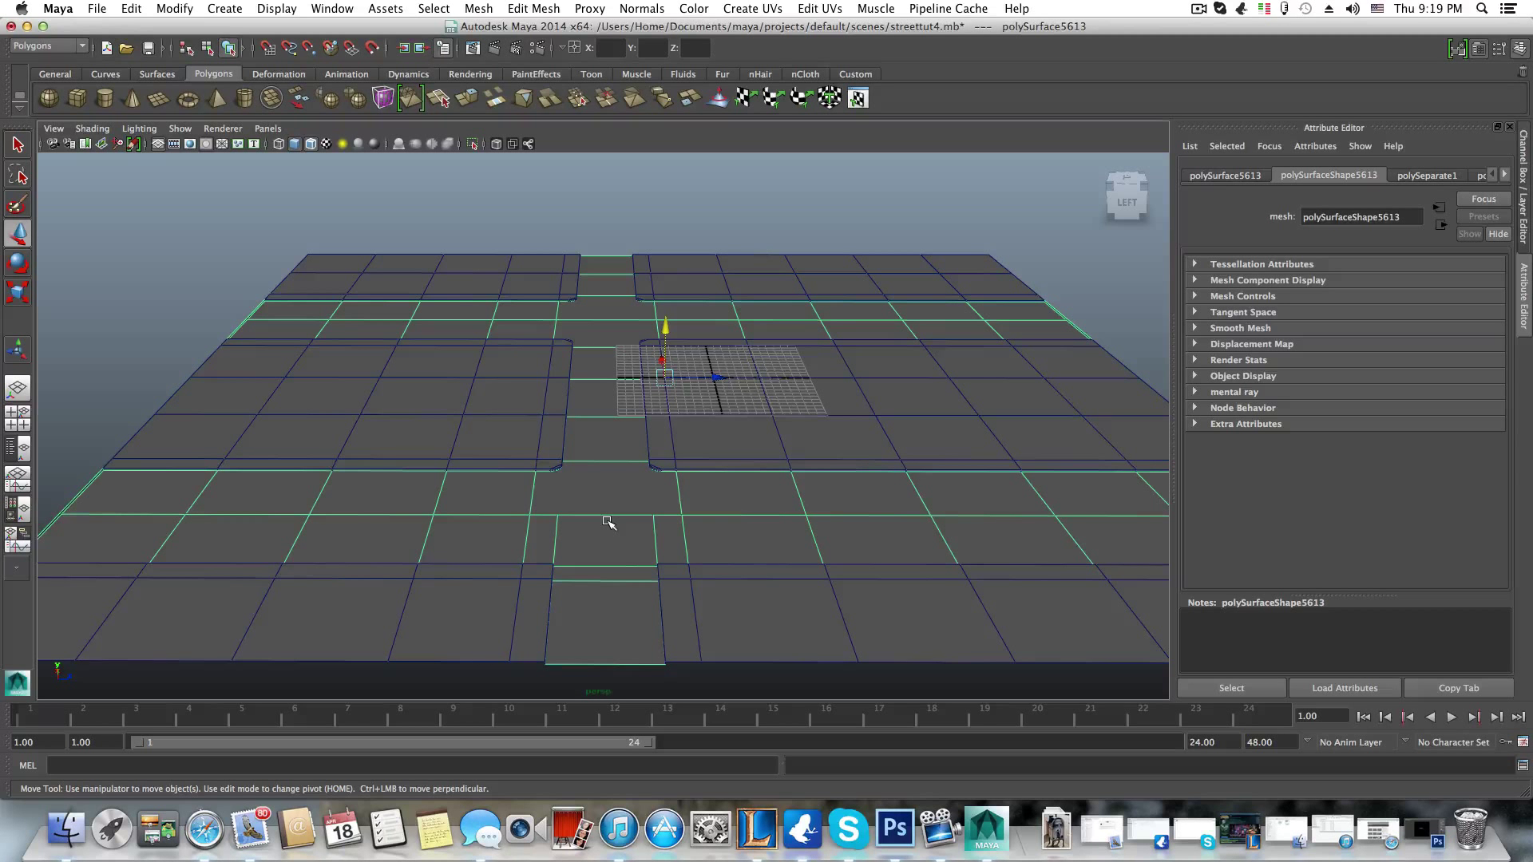
- Open the street object in the UV Texture Editor and frame its whole UV layout
{"action": "middle_click_drag", "start_coordinate": [608, 522], "coordinate": [571, 547], "text": "alt"}
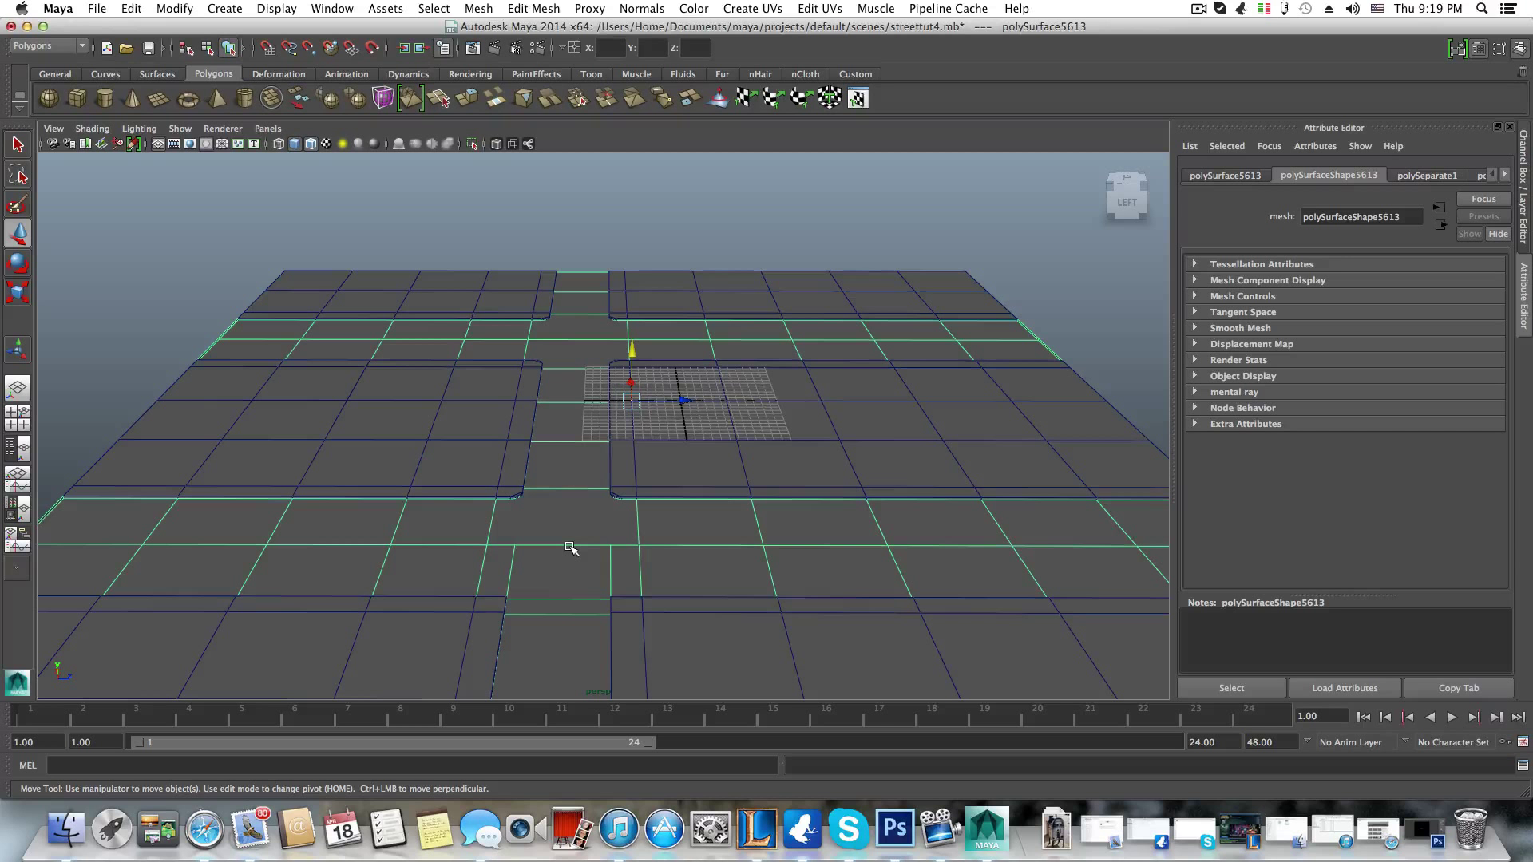
{"action": "middle_click_drag", "start_coordinate": [570, 548], "coordinate": [588, 531], "text": "alt"}
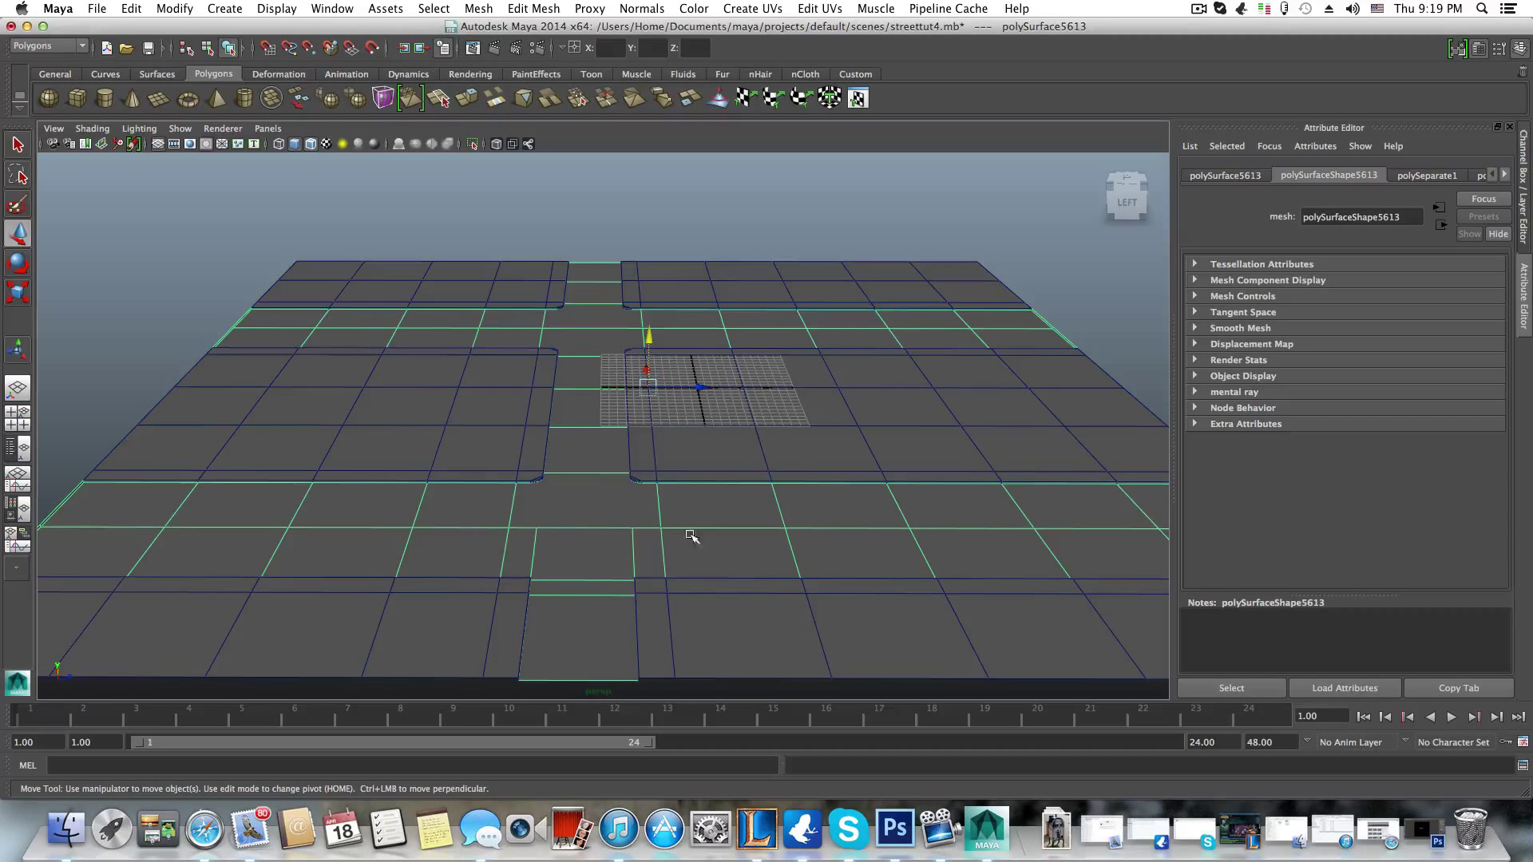
{"action": "mouse_move", "coordinate": [571, 530]}
{"action": "middle_mouse_down", "text": "alt"}
{"action": "mouse_move", "coordinate": [609, 537]}
{"action": "mouse_move", "coordinate": [568, 540]}
{"action": "middle_mouse_up", "text": "alt"}
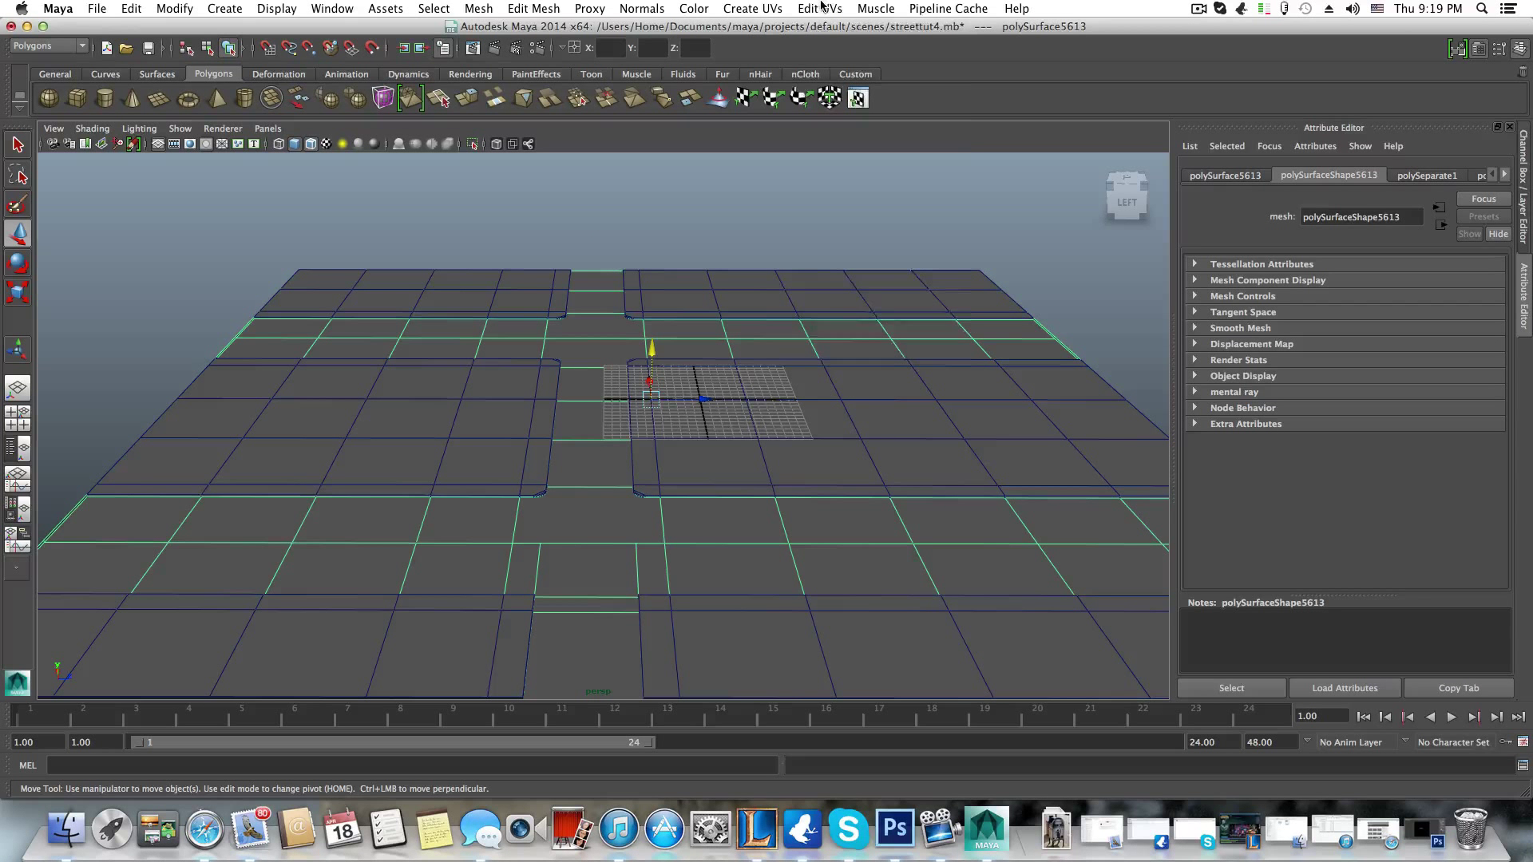
{"action": "left_click", "coordinate": [821, 8]}
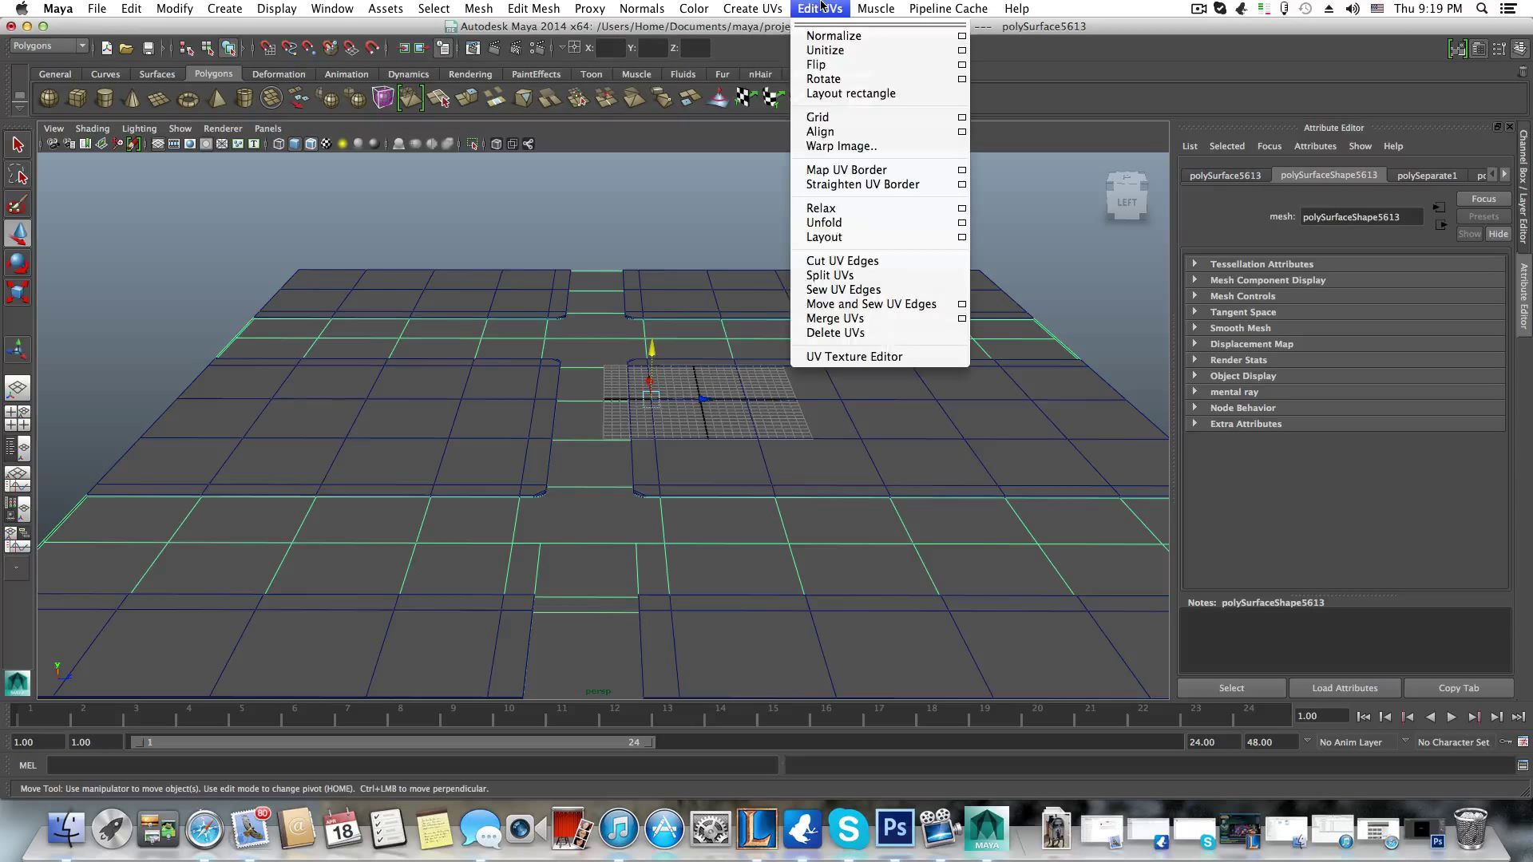
{"action": "left_click", "coordinate": [845, 356]}
{"action": "scroll", "coordinate": [749, 352], "scroll_direction": "down", "scroll_amount": 10}
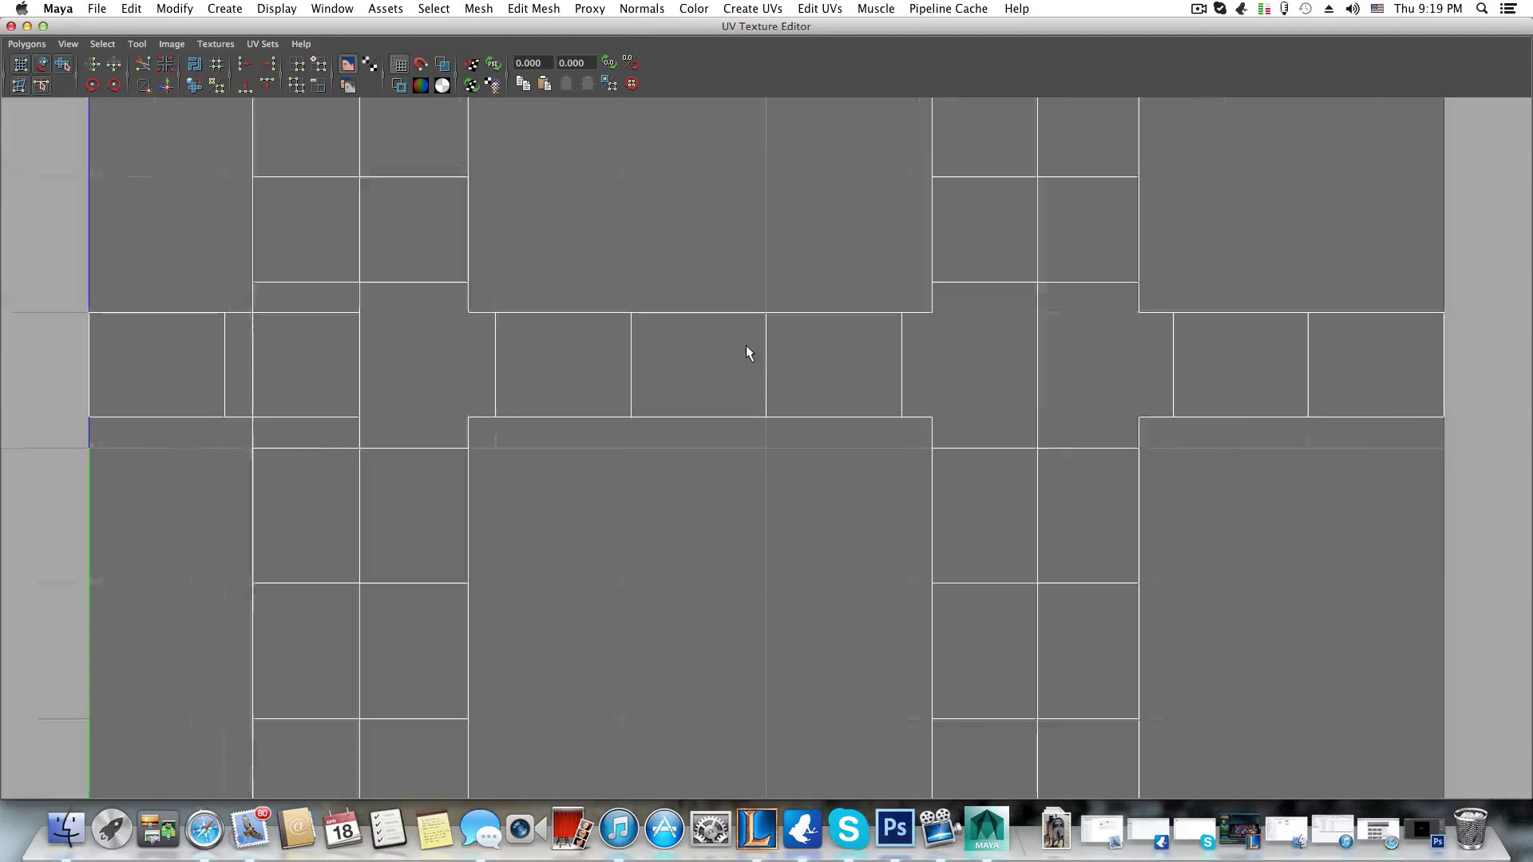
{"action": "scroll", "coordinate": [749, 352], "scroll_direction": "down", "scroll_amount": 2}
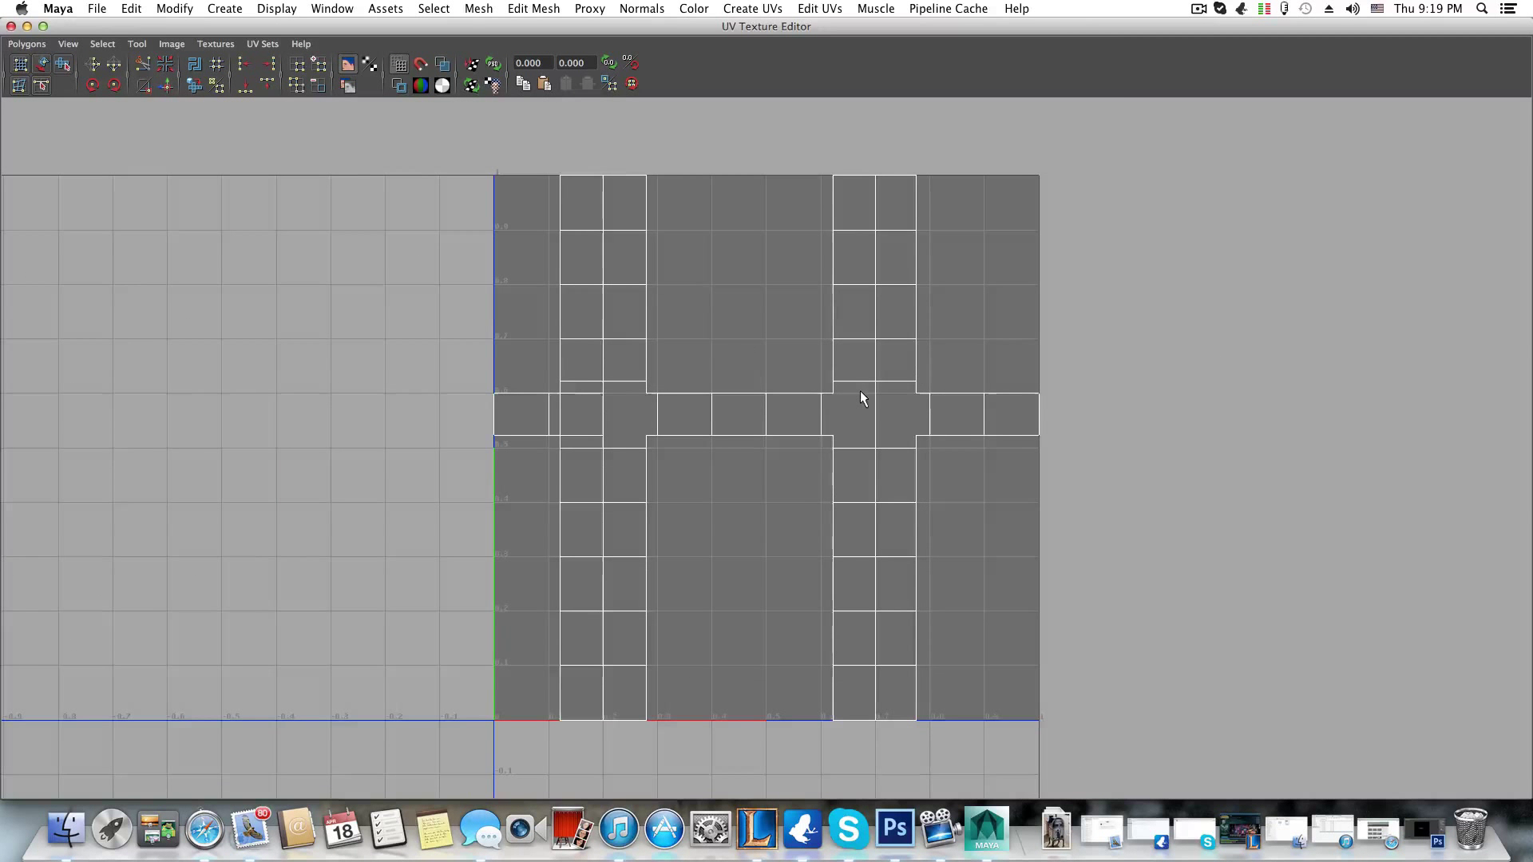
{"action": "scroll", "coordinate": [860, 391], "scroll_direction": "up", "scroll_amount": 4}
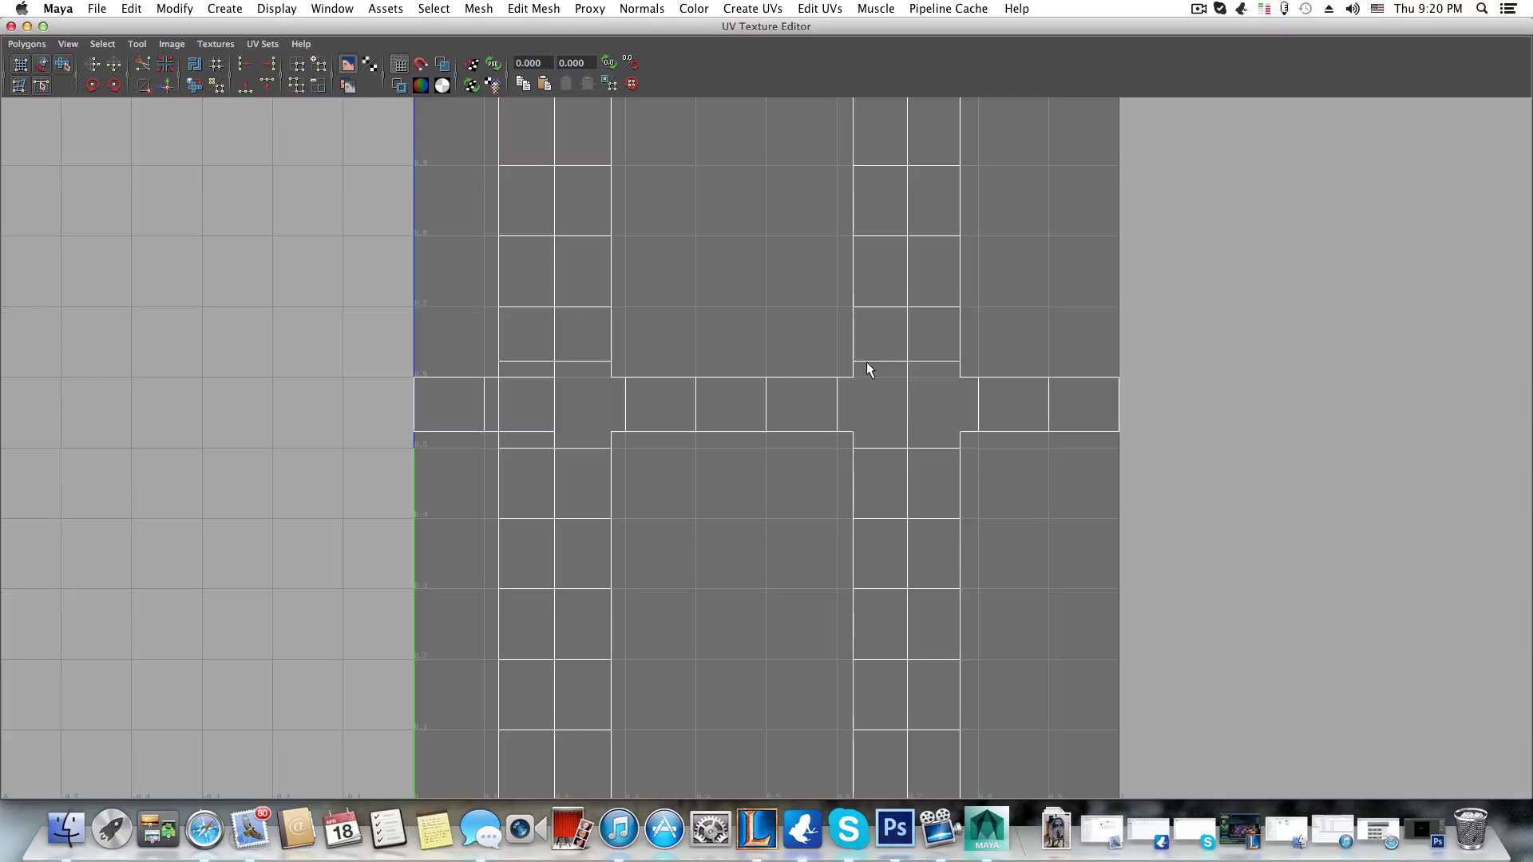
{"action": "key", "text": "a"}
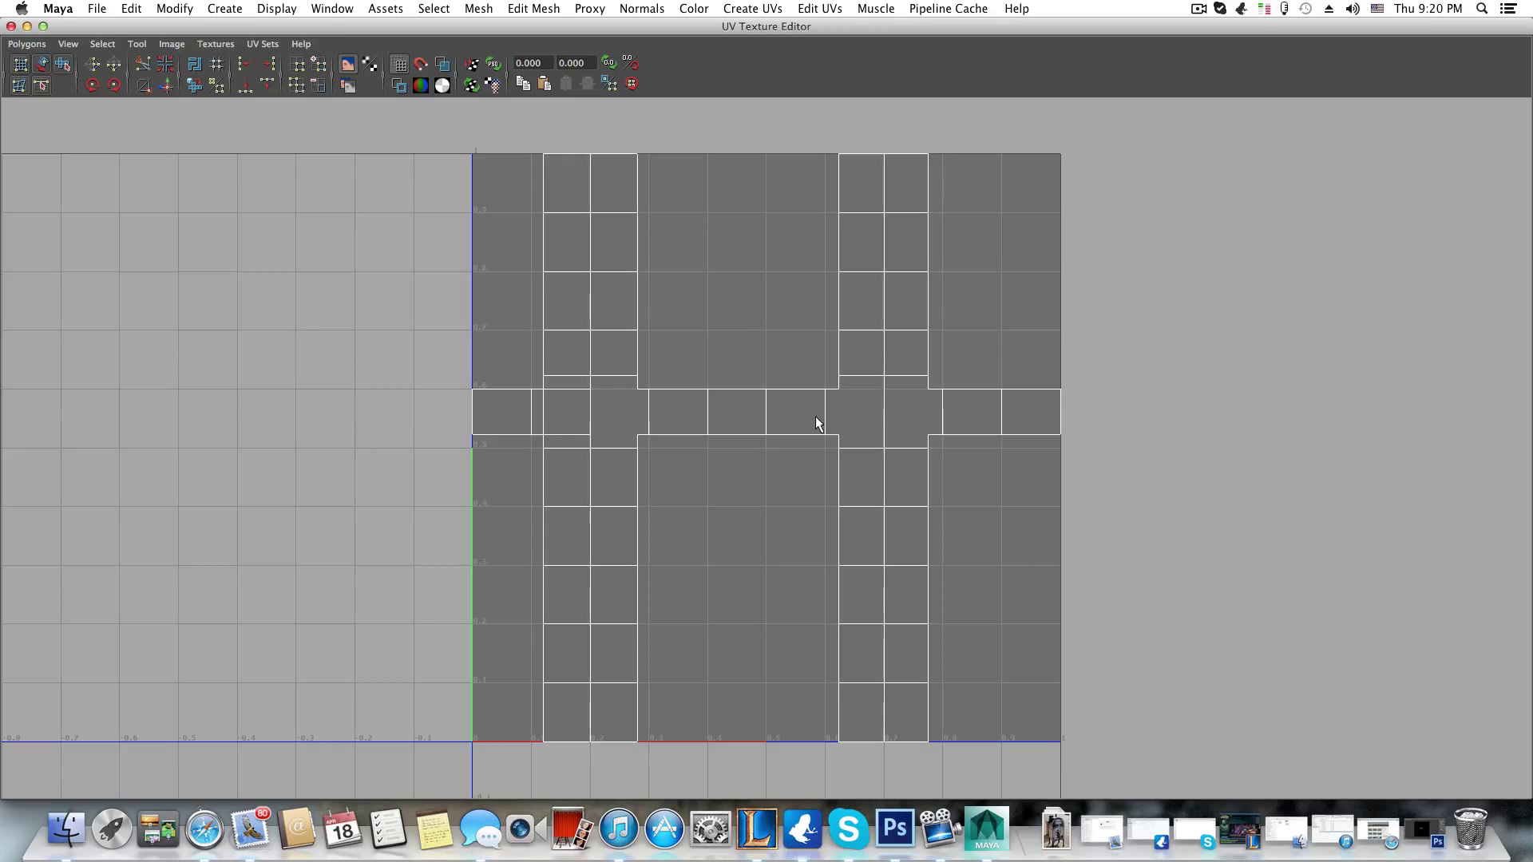
- Open the UV Snapshot options for the street's UV layout and enlarge the dialog to show all settings
{"action": "left_click", "coordinate": [15, 45]}
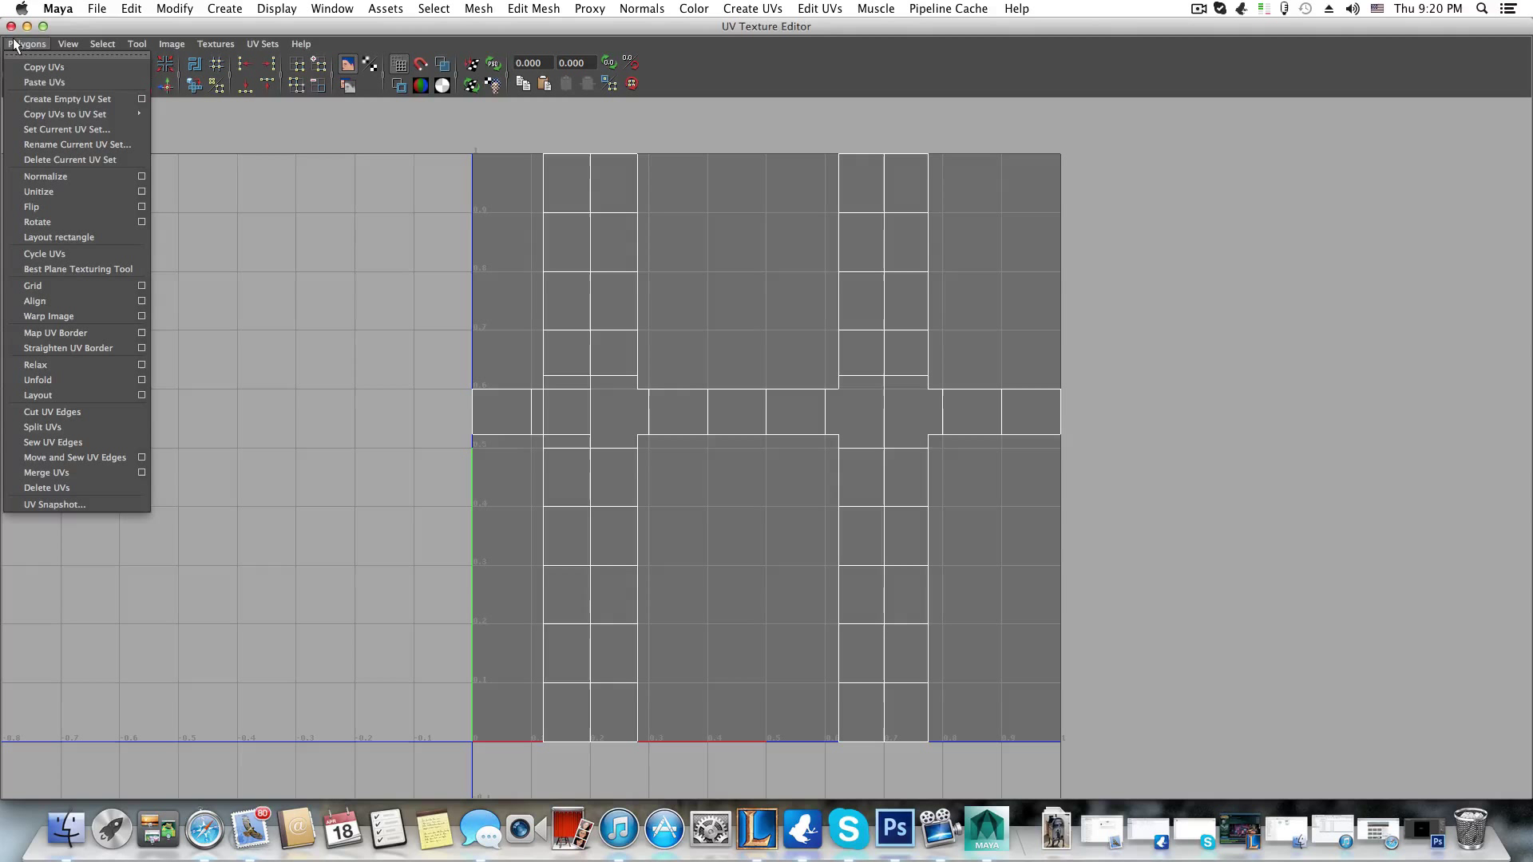
{"action": "left_click", "coordinate": [64, 504]}
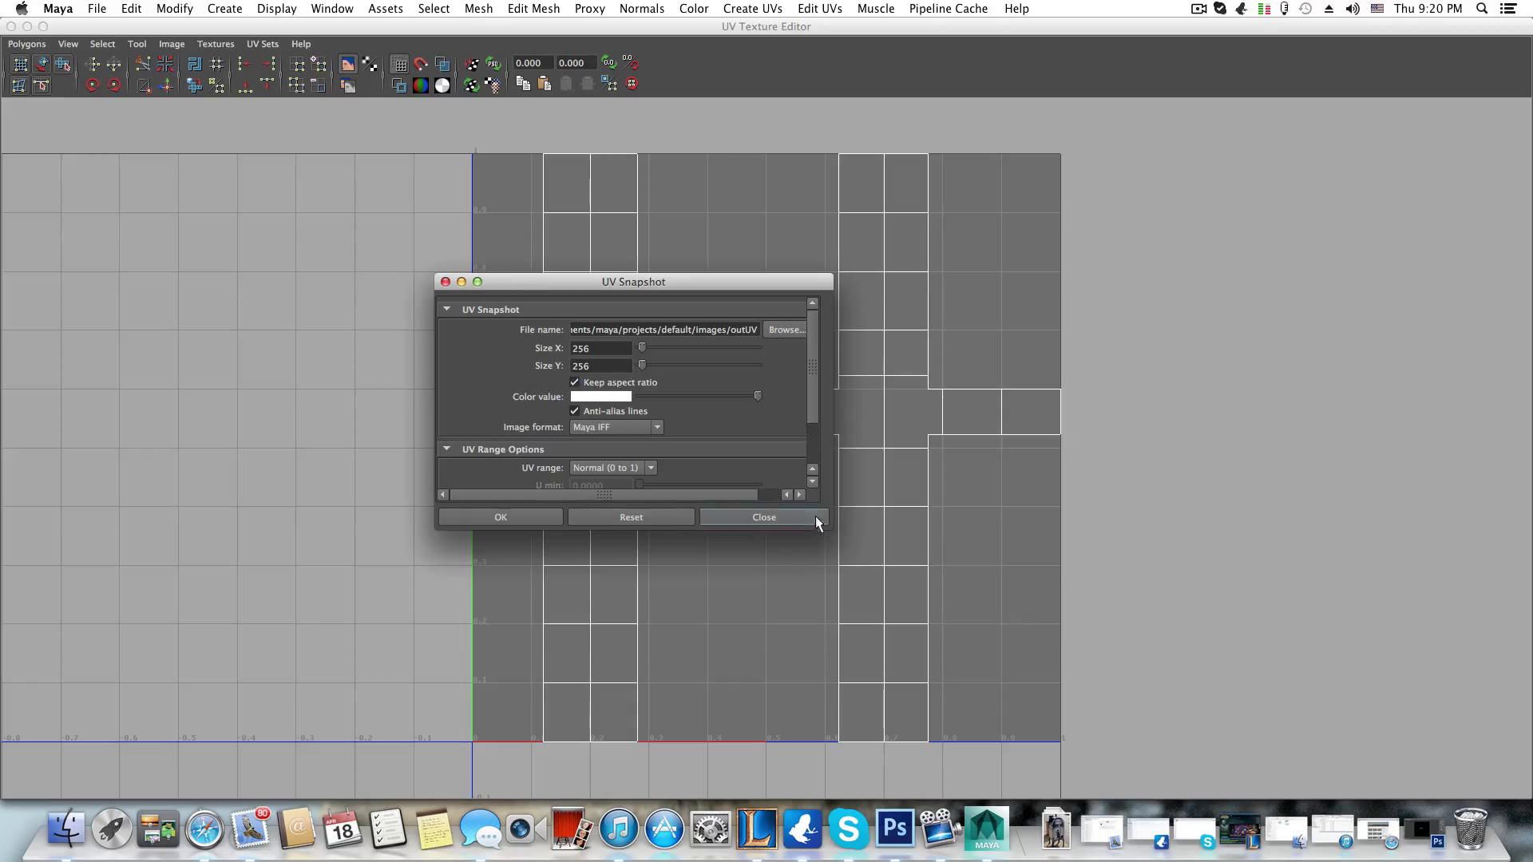
{"action": "left_click_drag", "start_coordinate": [832, 527], "coordinate": [1177, 661]}
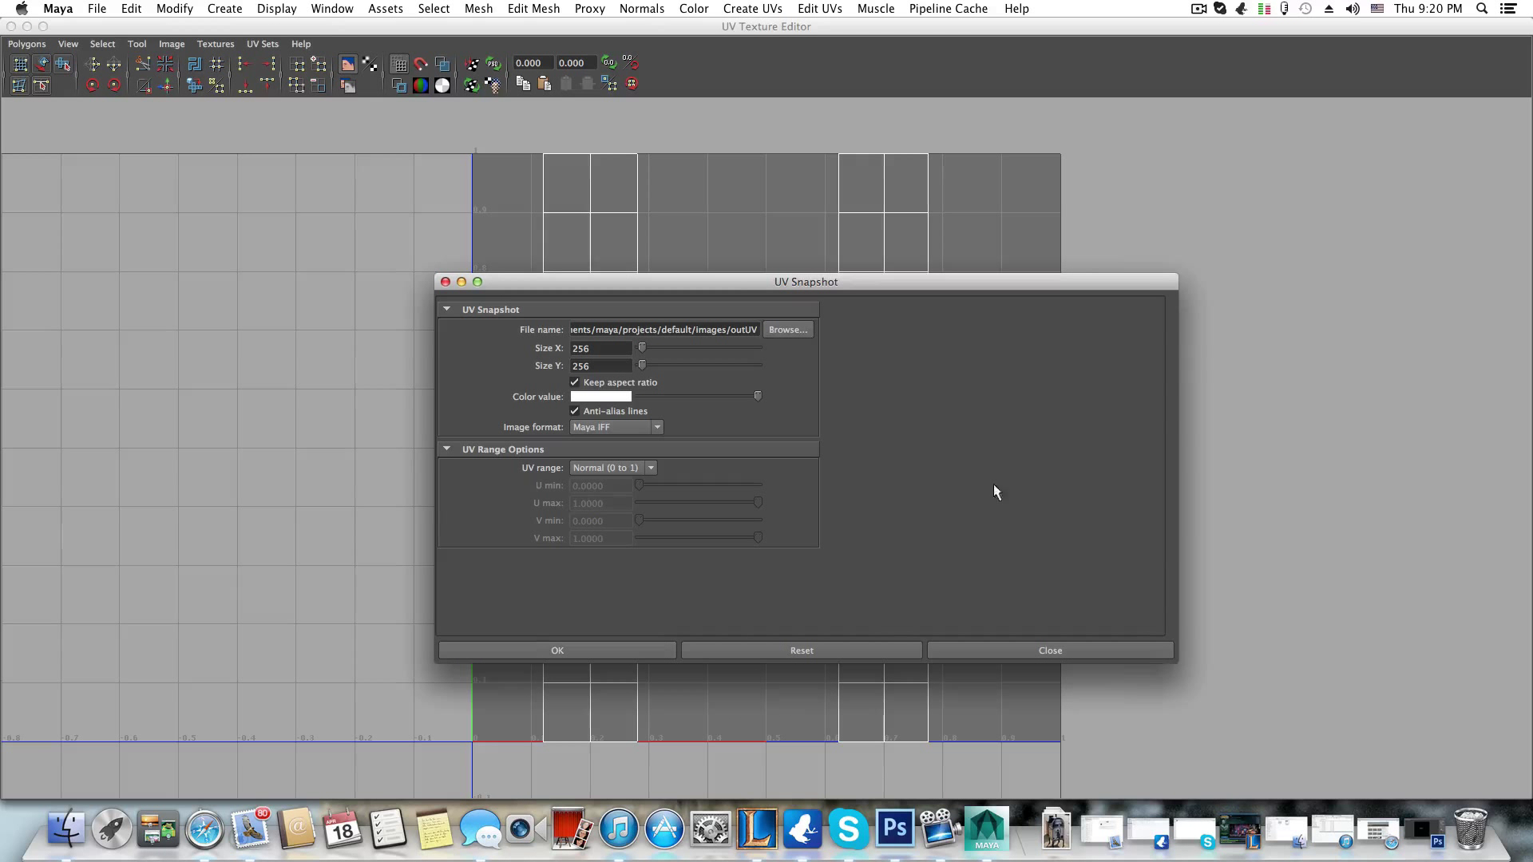
{"action": "left_click_drag", "start_coordinate": [735, 288], "coordinate": [774, 203]}
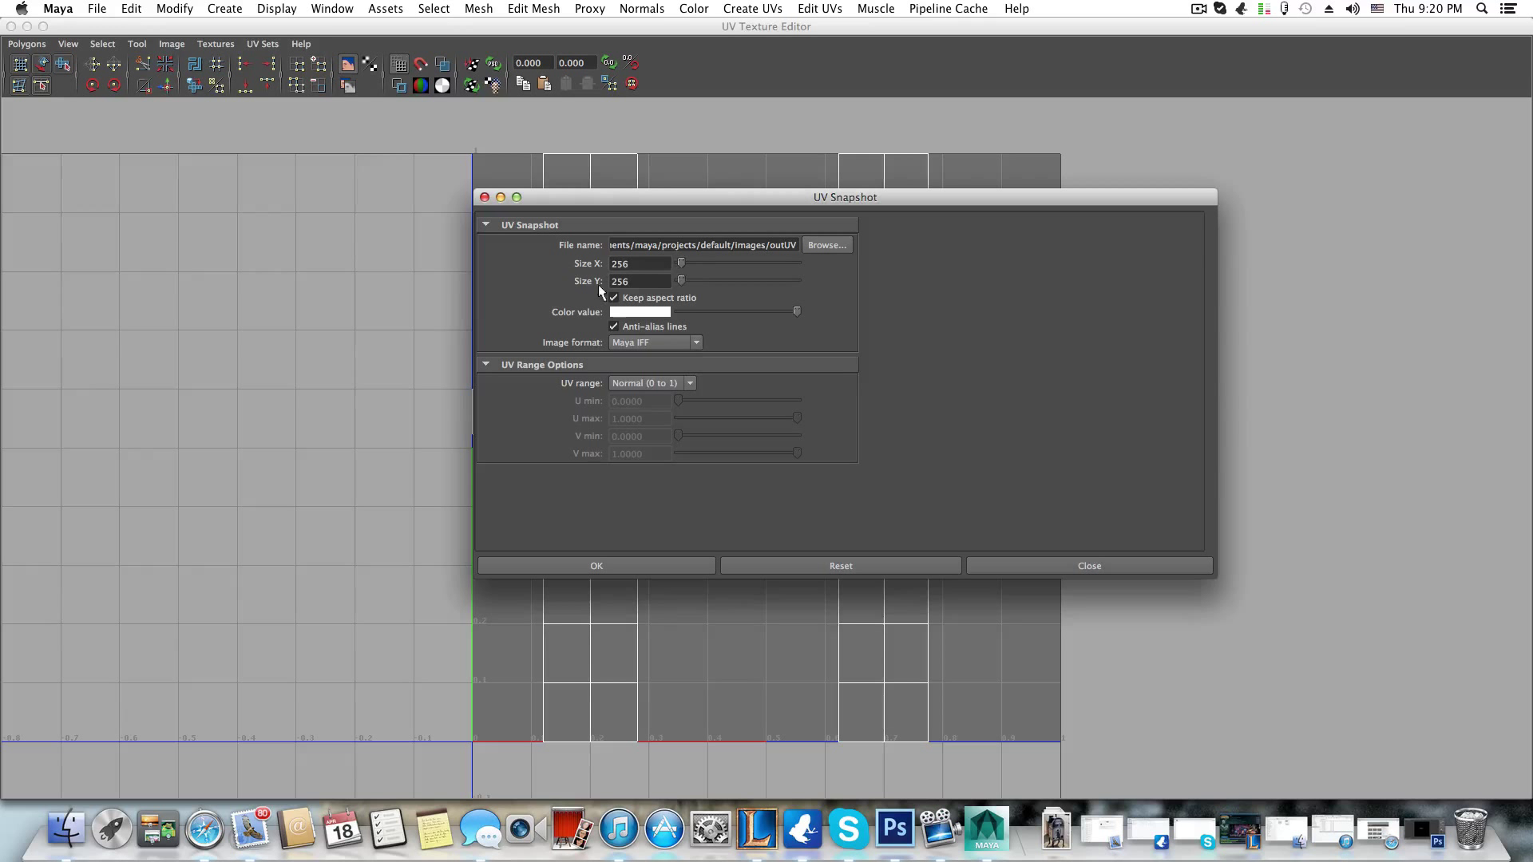
{"action": "left_click_drag", "start_coordinate": [621, 205], "coordinate": [706, 240]}
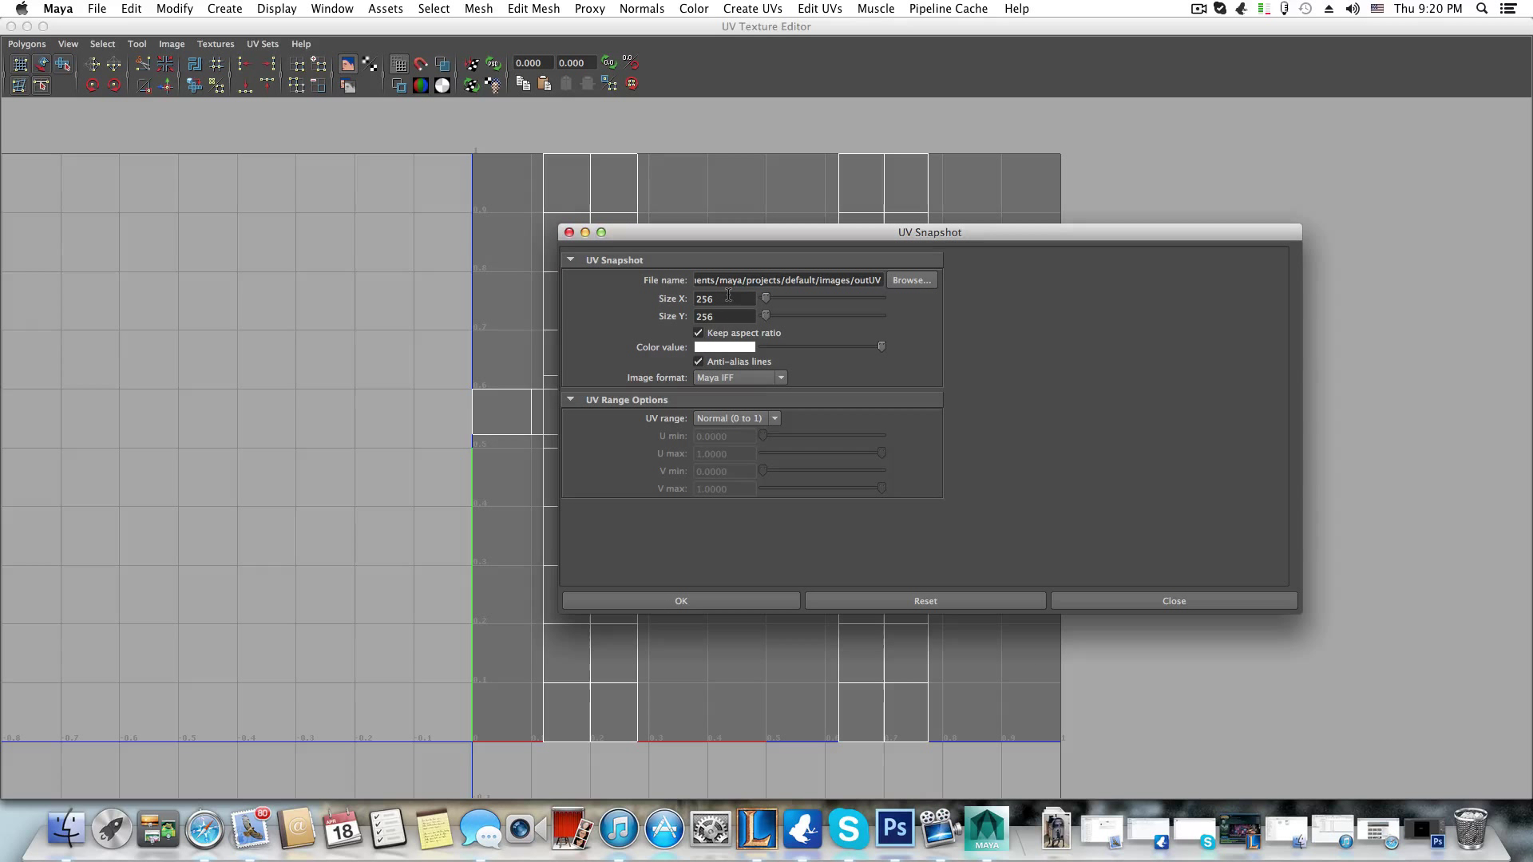
- Set the UV snapshot's Size X and Size Y to 2048
{"action": "left_click_drag", "start_coordinate": [728, 298], "coordinate": [671, 299]}
{"action": "left_click_drag", "start_coordinate": [731, 317], "coordinate": [695, 301]}
{"action": "mouse_move", "coordinate": [722, 317]}
{"action": "left_mouse_down"}
{"action": "mouse_move", "coordinate": [695, 317]}
{"action": "mouse_move", "coordinate": [695, 299]}
{"action": "mouse_move", "coordinate": [695, 317]}
{"action": "left_mouse_up"}
{"action": "type", "text": "1024"}
{"action": "left_click_drag", "start_coordinate": [723, 300], "coordinate": [649, 299]}
{"action": "left_click", "coordinate": [730, 301]}
{"action": "left_click_drag", "start_coordinate": [734, 302], "coordinate": [688, 300]}
{"action": "type", "text": "2048"}
{"action": "key", "text": "Tab"}
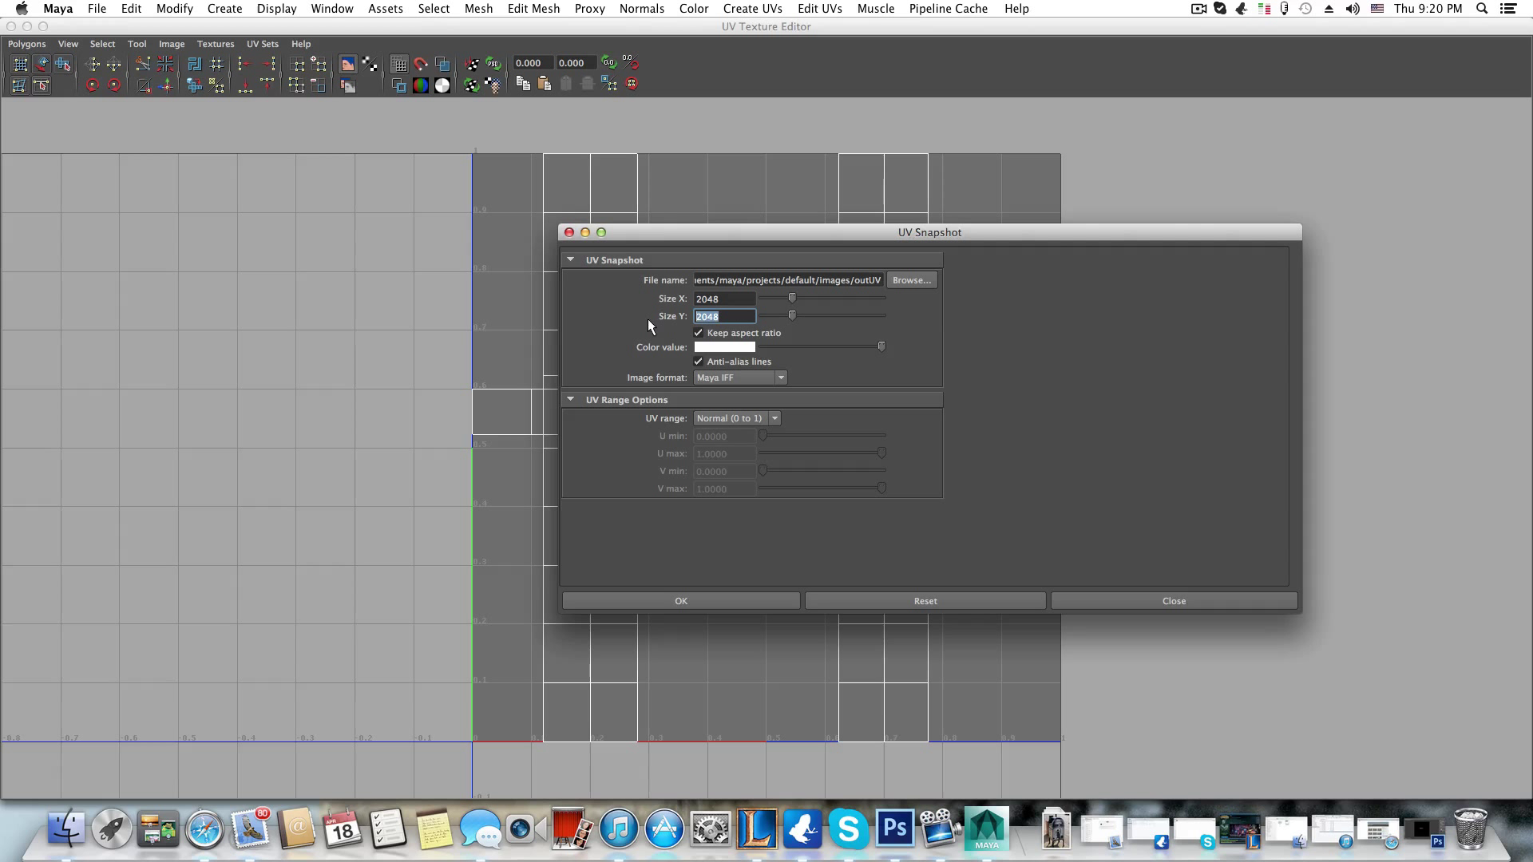
{"action": "type", "text": "2048"}
{"action": "left_click", "coordinate": [729, 300]}
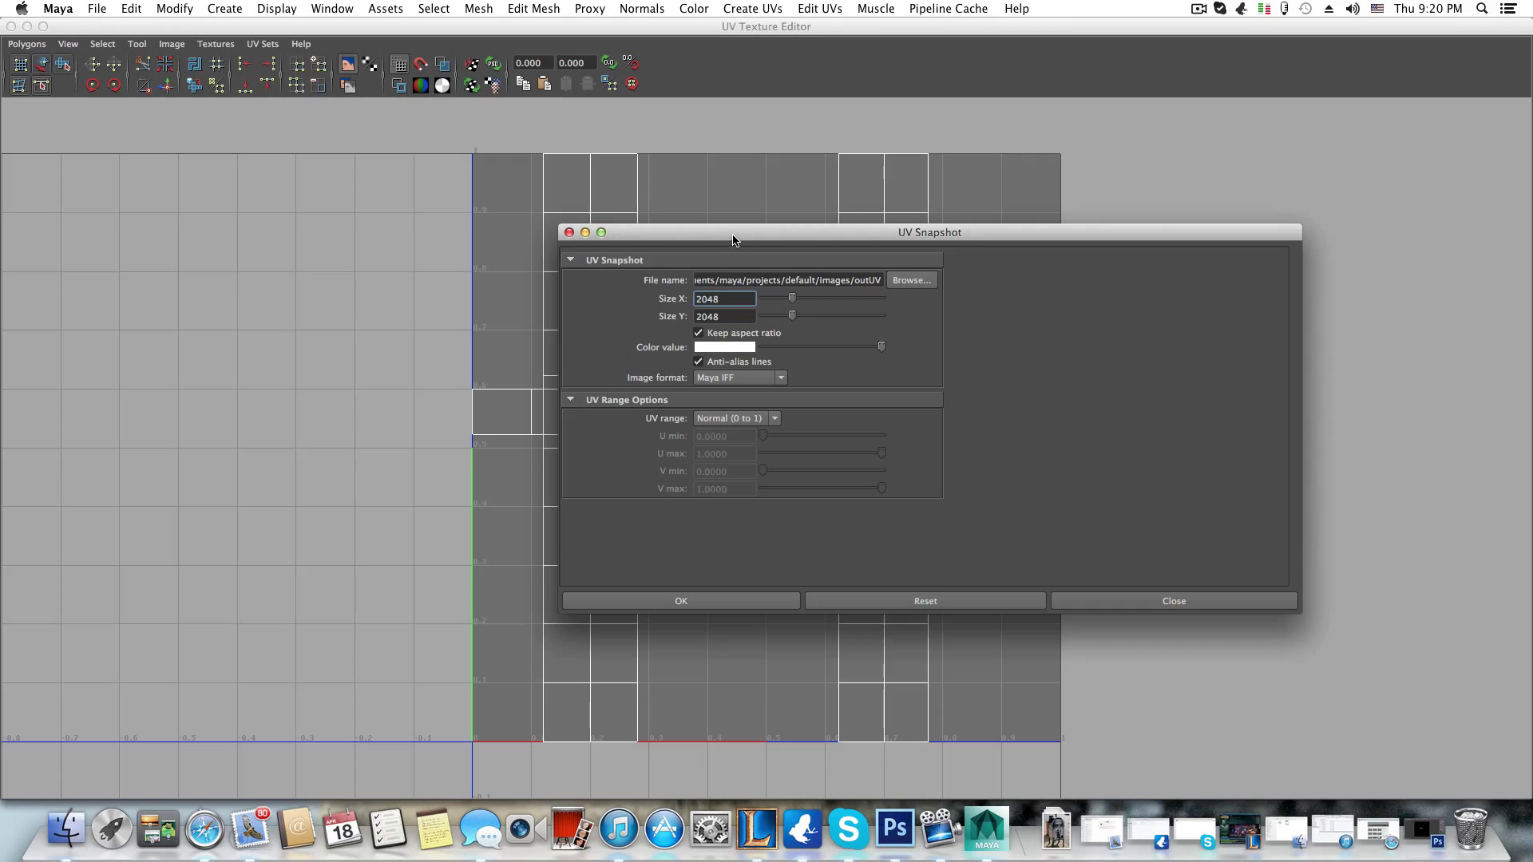
{"action": "left_click_drag", "start_coordinate": [736, 237], "coordinate": [736, 245]}
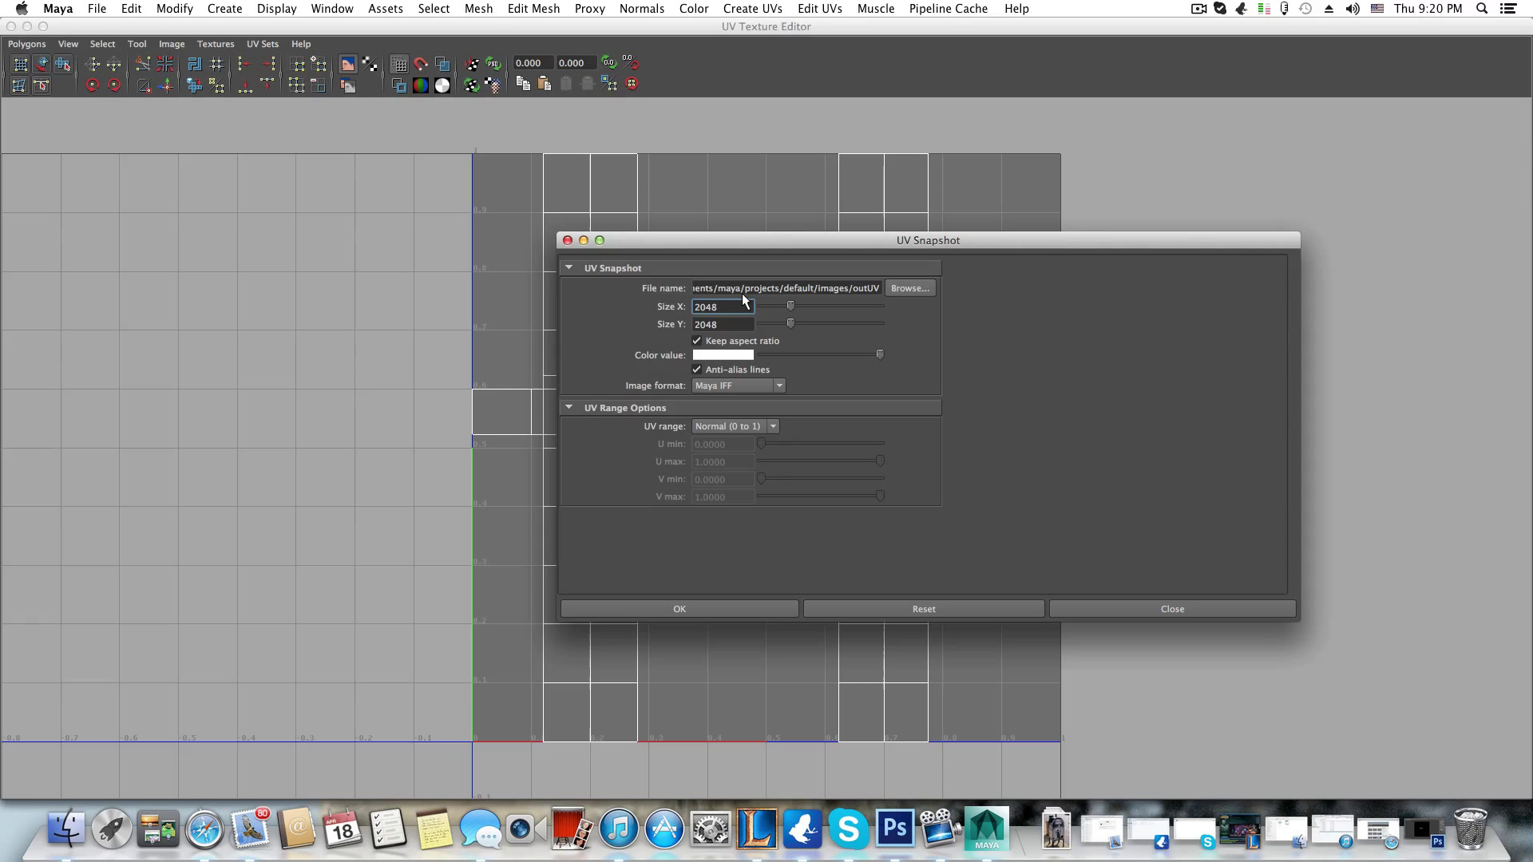
{"action": "left_click_drag", "start_coordinate": [752, 249], "coordinate": [404, 200]}
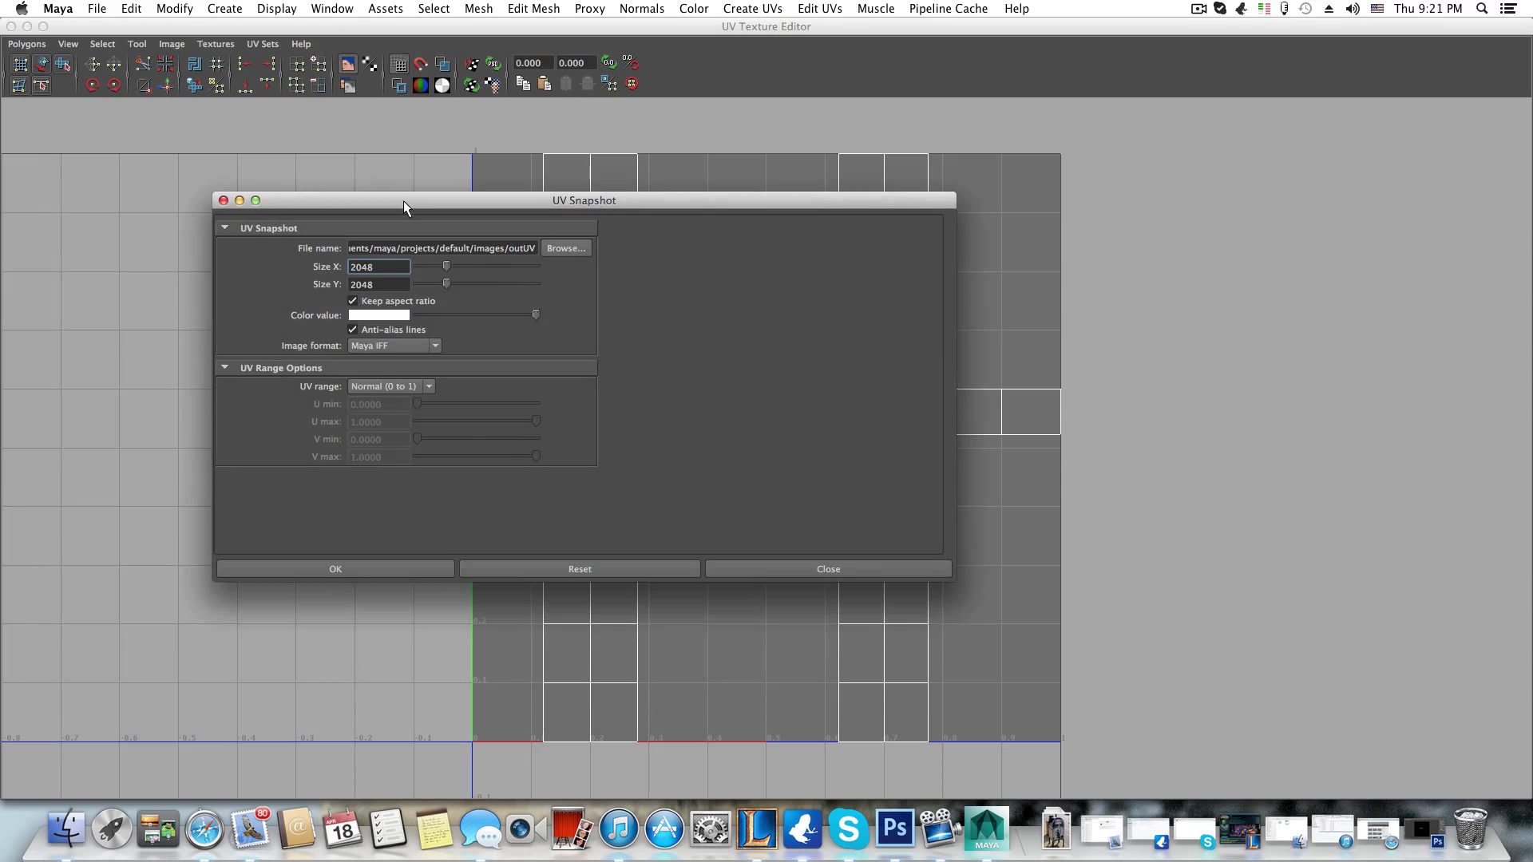
{"action": "left_click_drag", "start_coordinate": [530, 202], "coordinate": [704, 247]}
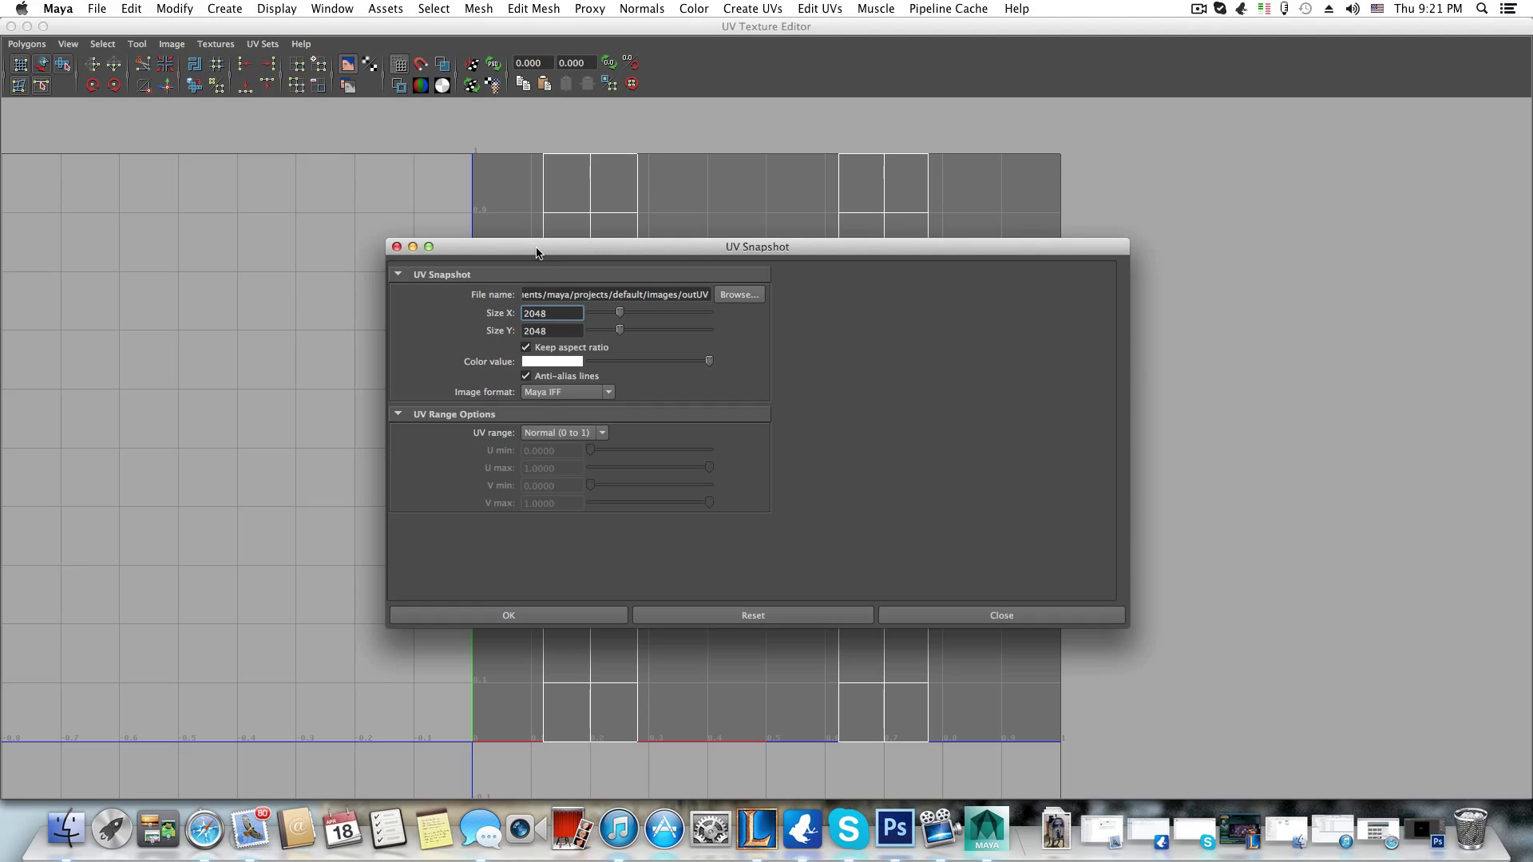
{"action": "left_click_drag", "start_coordinate": [536, 252], "coordinate": [645, 246]}
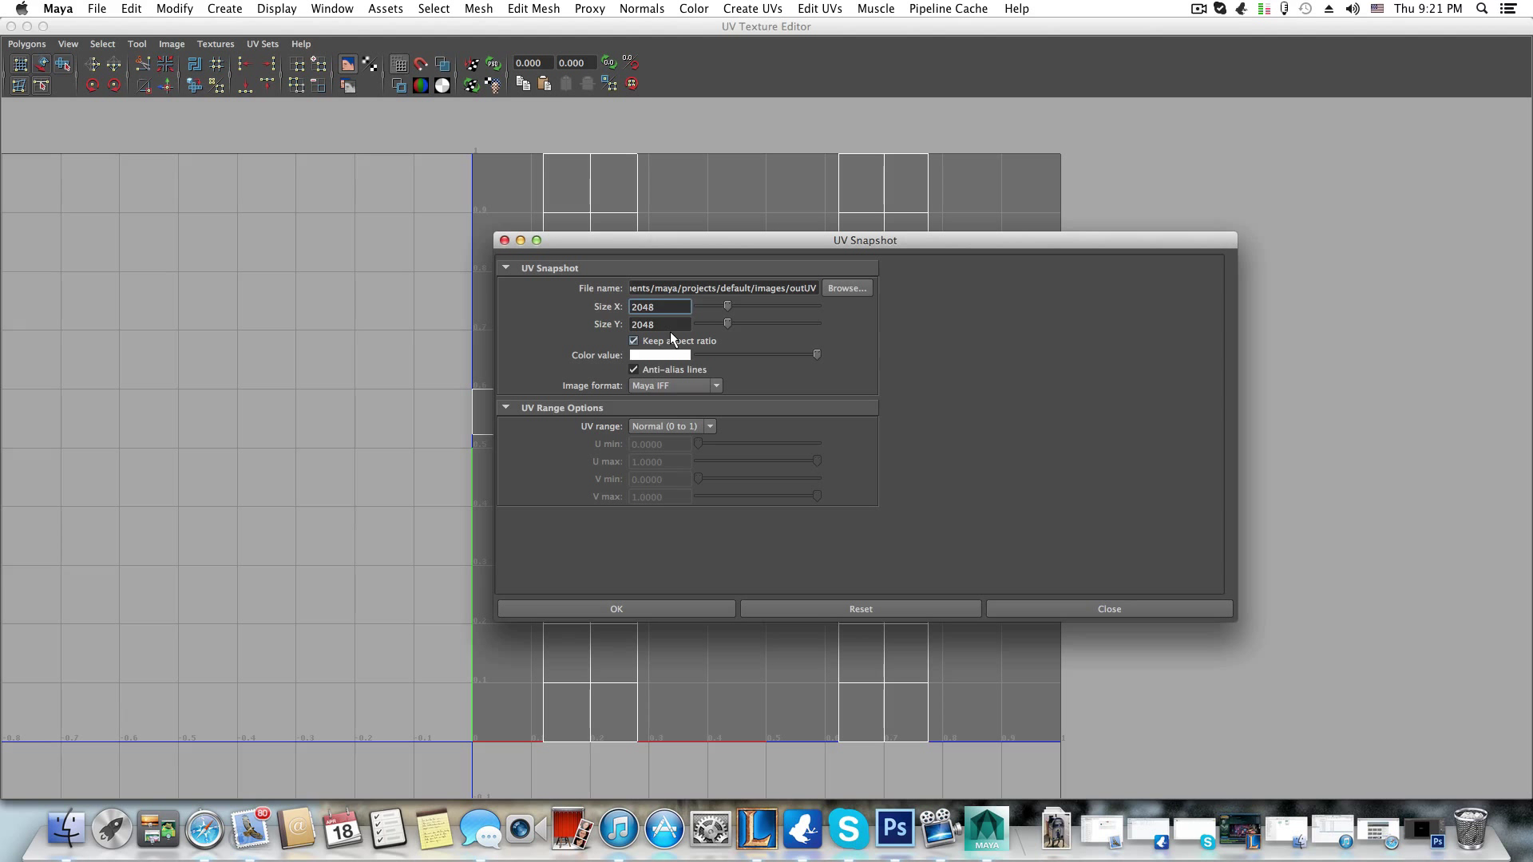
{"action": "left_click_drag", "start_coordinate": [671, 325], "coordinate": [689, 300]}
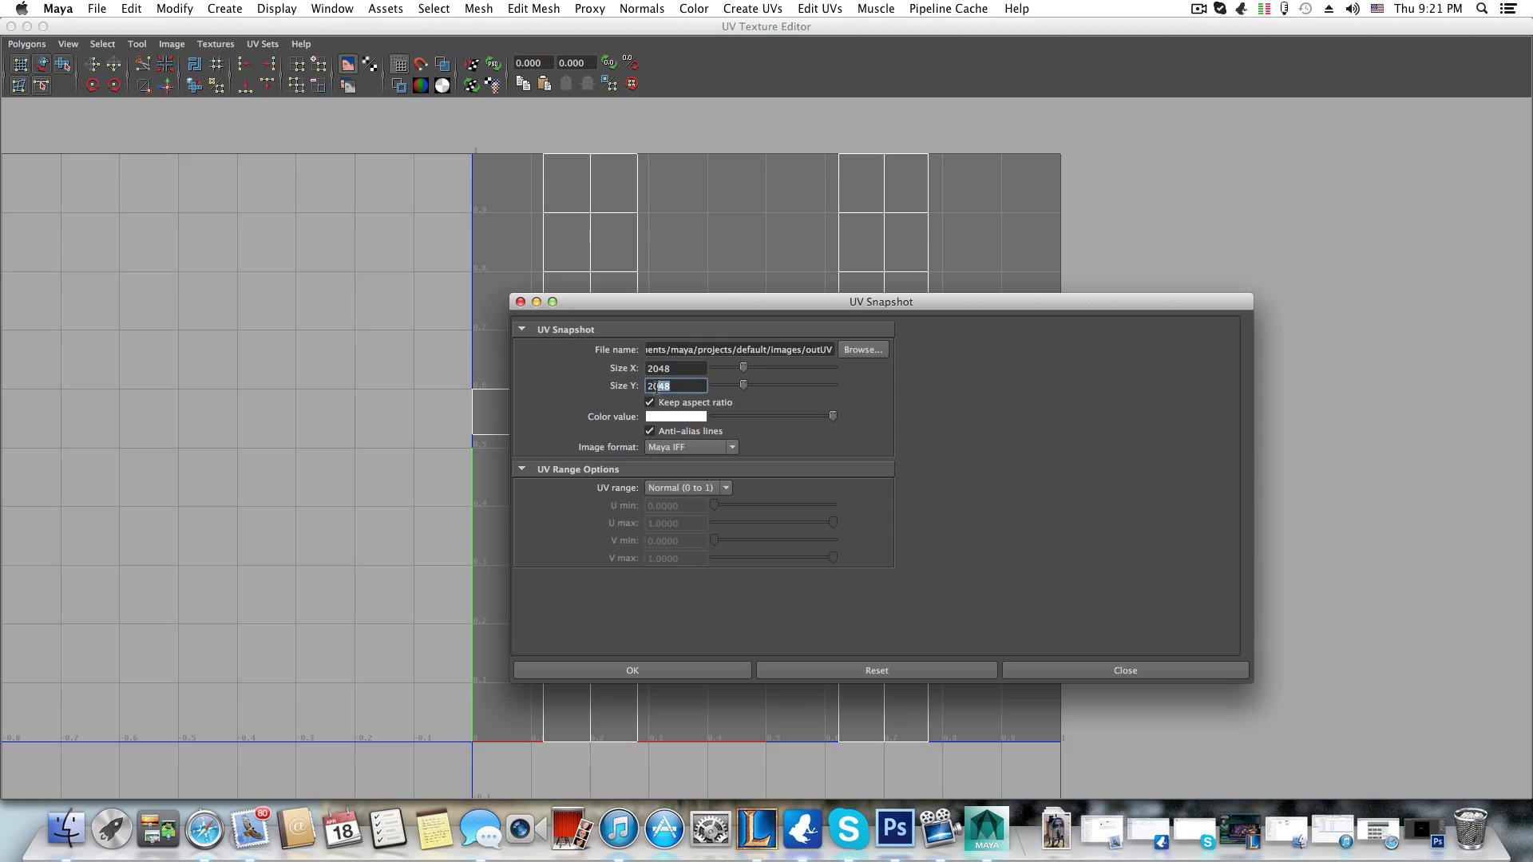
{"action": "left_click_drag", "start_coordinate": [673, 368], "coordinate": [664, 368]}
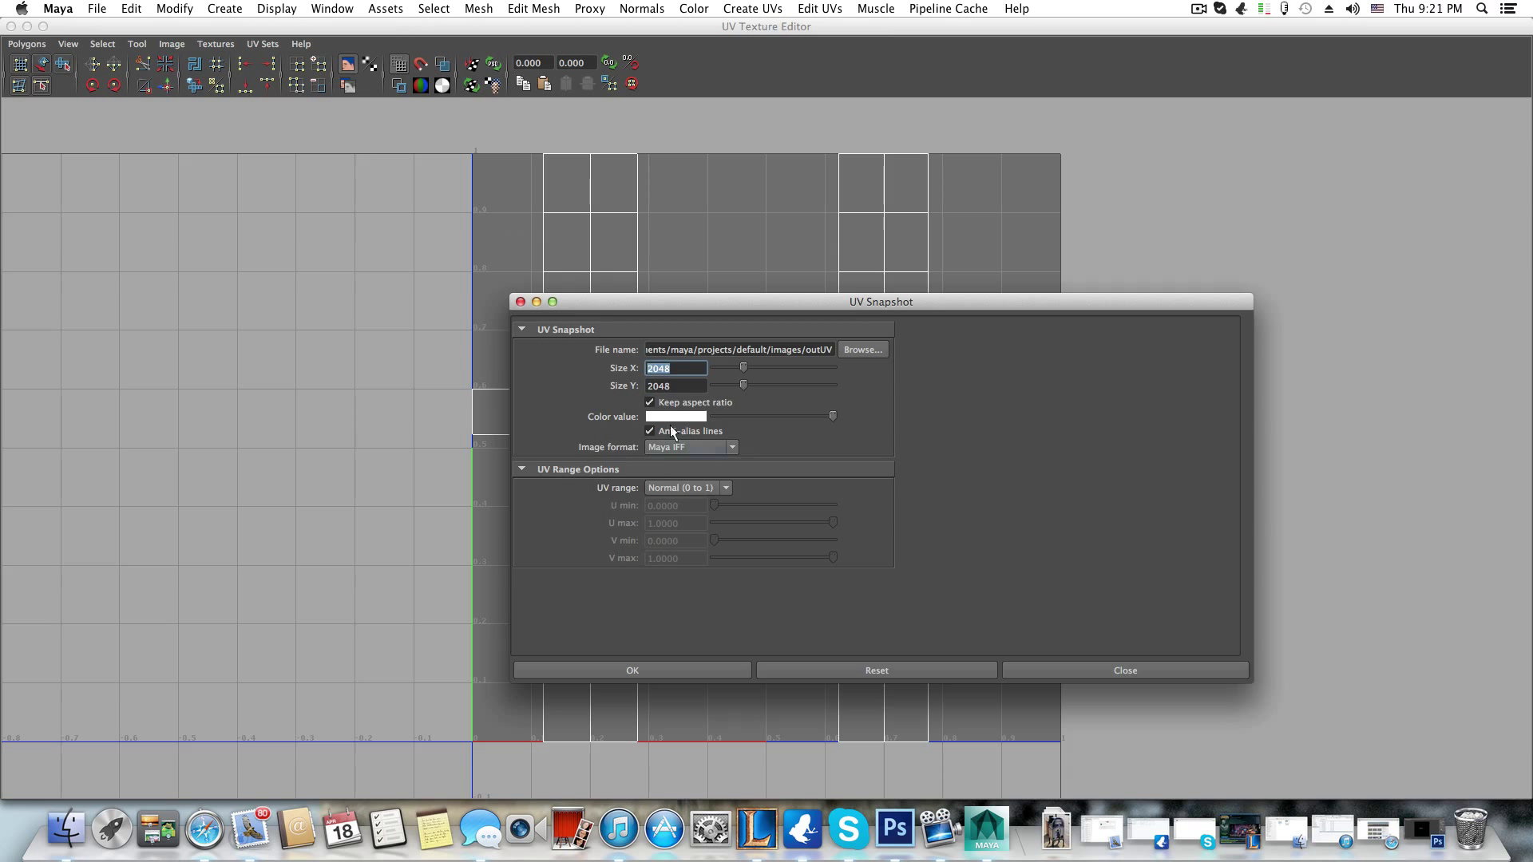
{"action": "double_click", "coordinate": [645, 367]}
{"action": "key", "text": "Tab"}
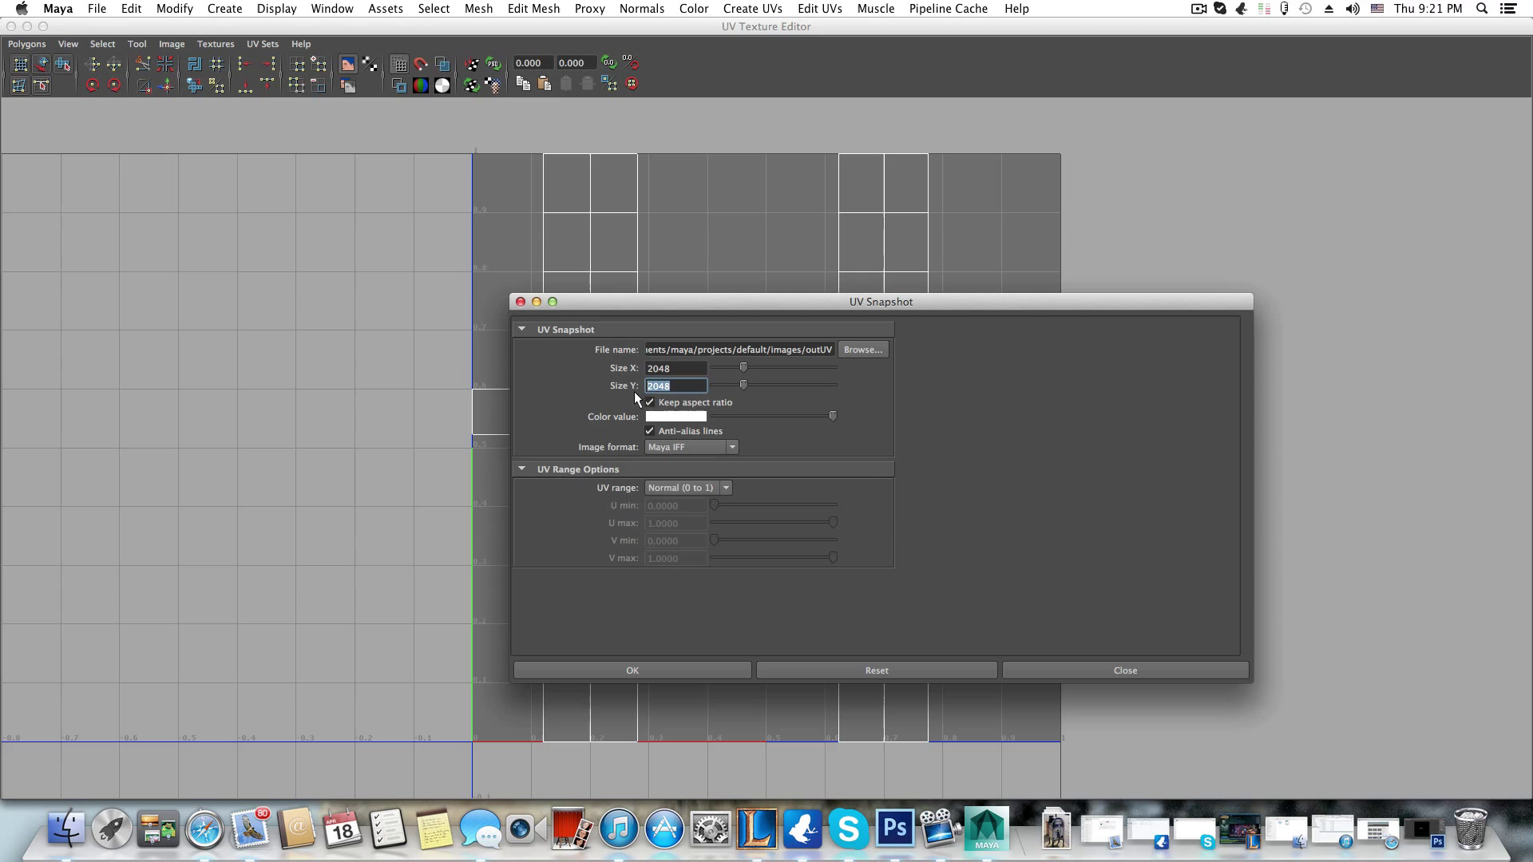
{"action": "left_click", "coordinate": [730, 447]}
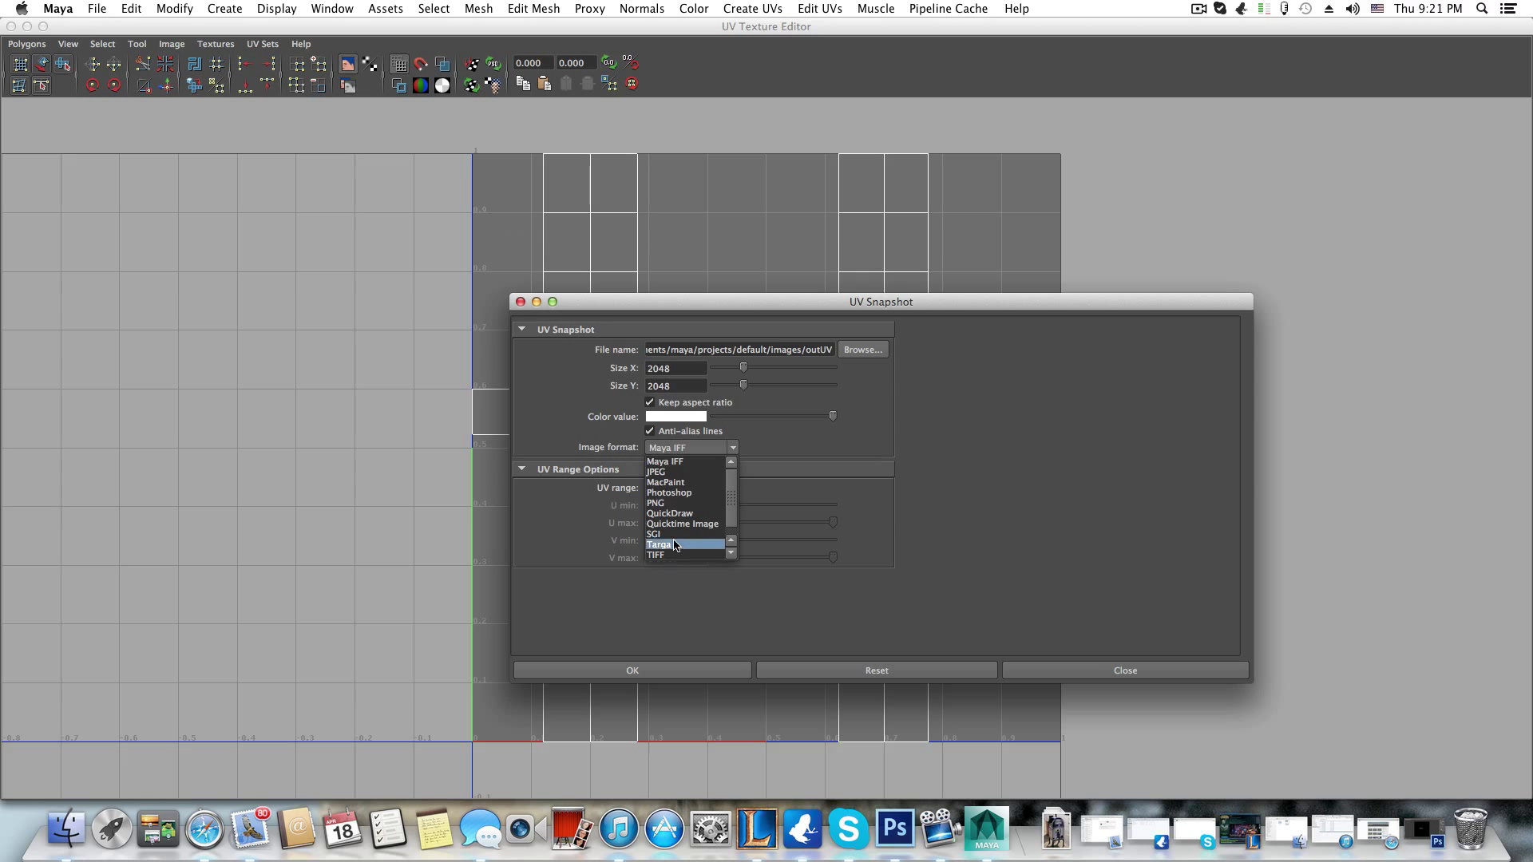
{"action": "left_click", "coordinate": [760, 437]}
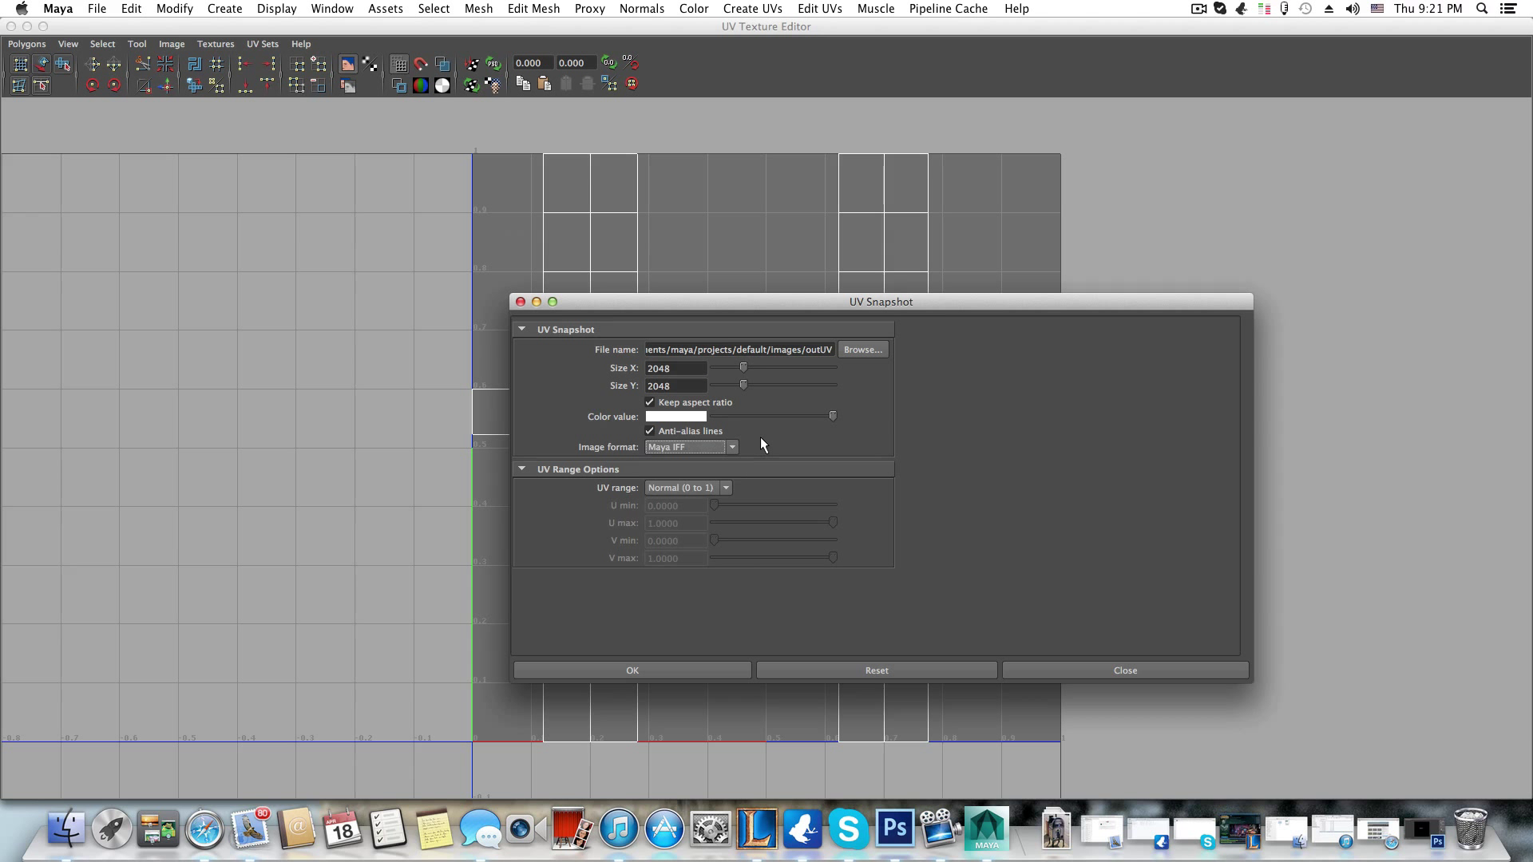
- Name the snapshot file road in the project's images folder and export it in Maya IFF format
{"action": "left_click", "coordinate": [862, 350]}
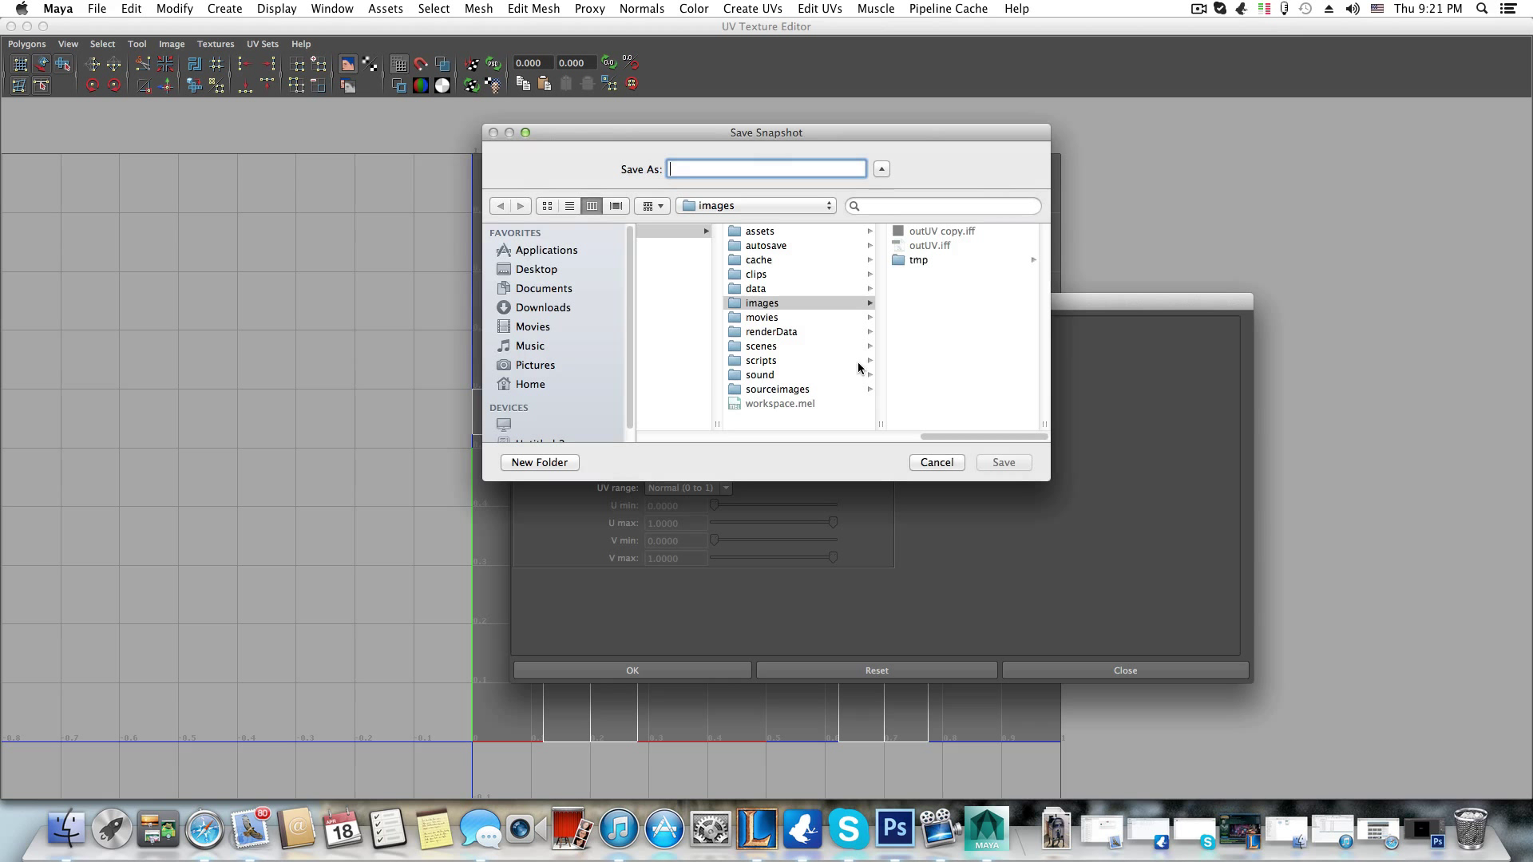
{"action": "left_click", "coordinate": [759, 306]}
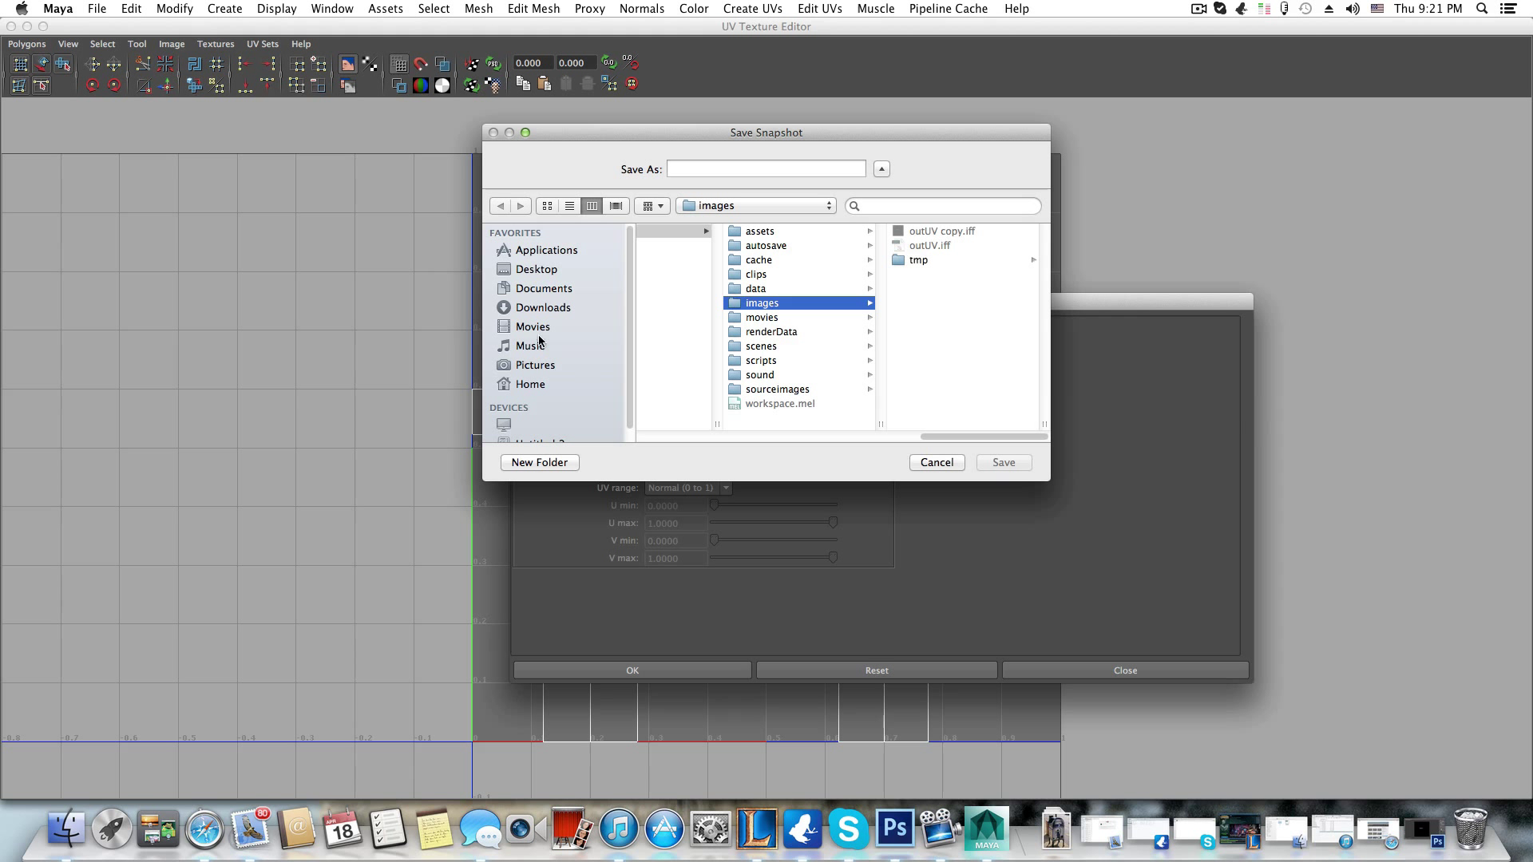
{"action": "left_click", "coordinate": [745, 170]}
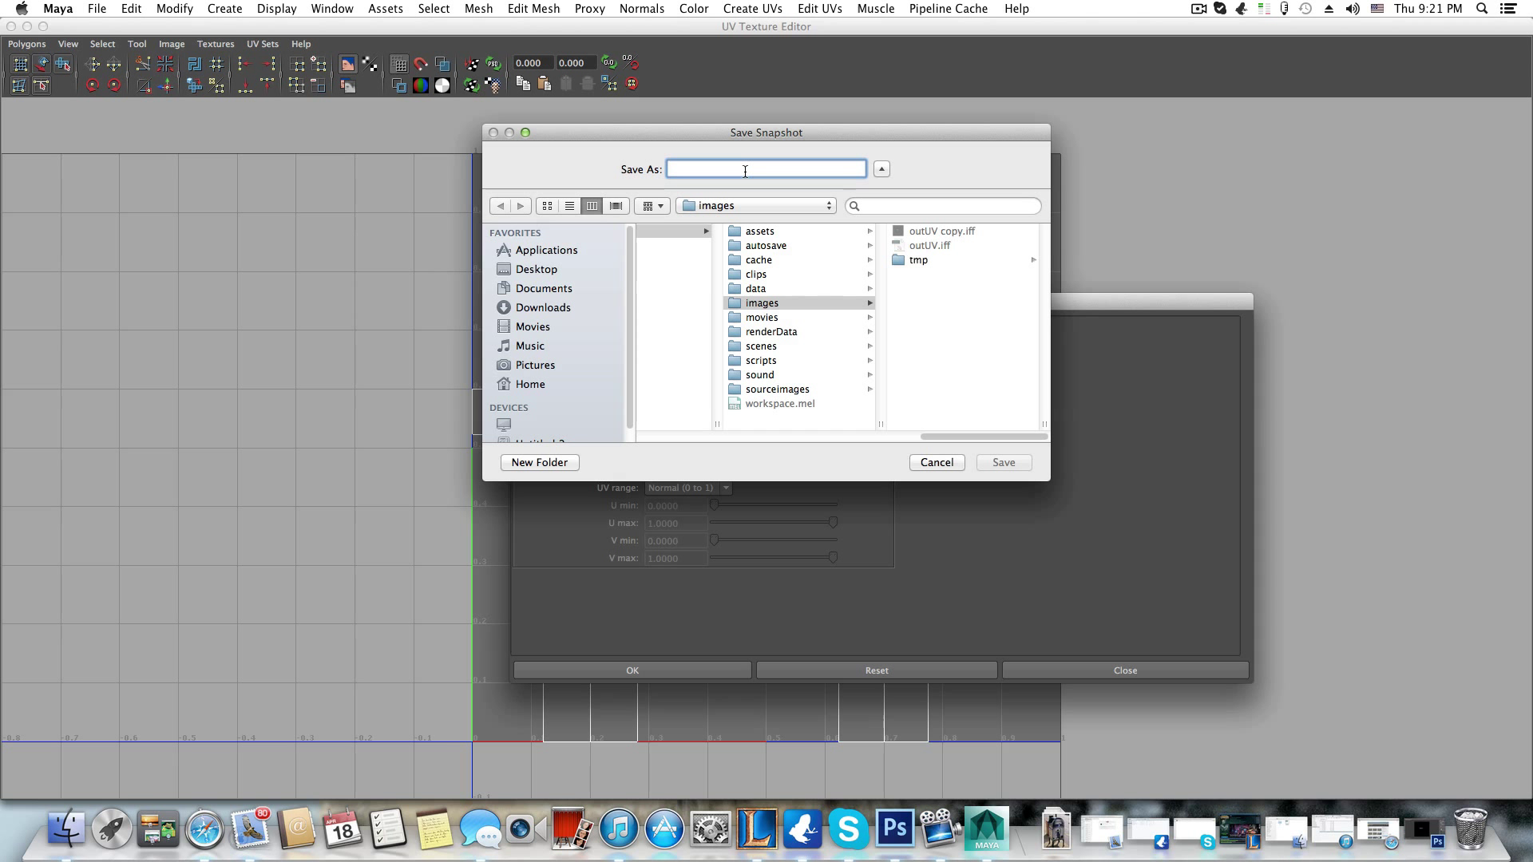
{"action": "type", "text": "road"}
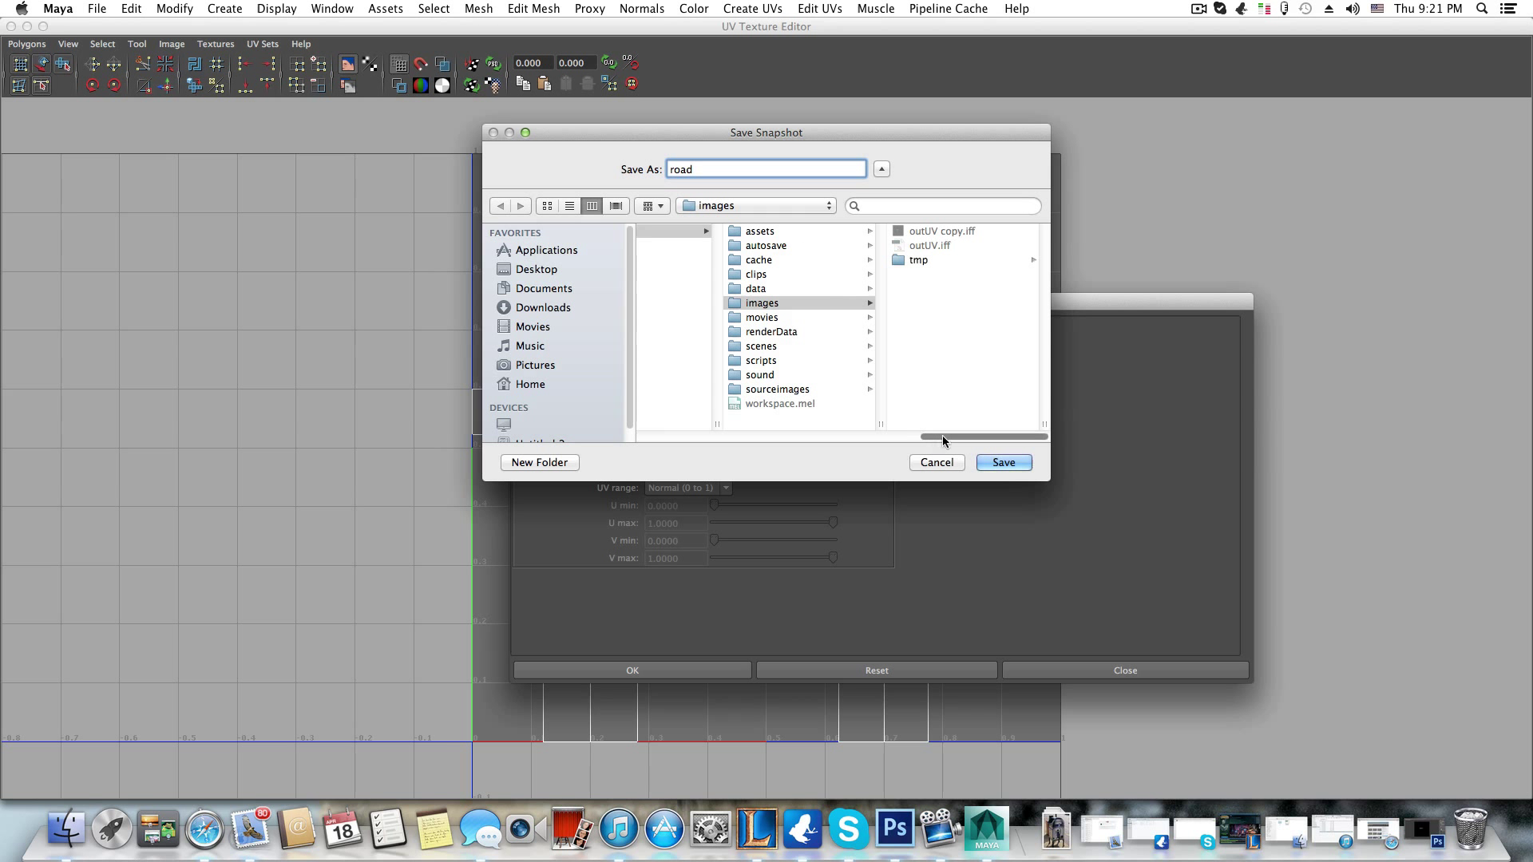
{"action": "left_click", "coordinate": [1004, 462]}
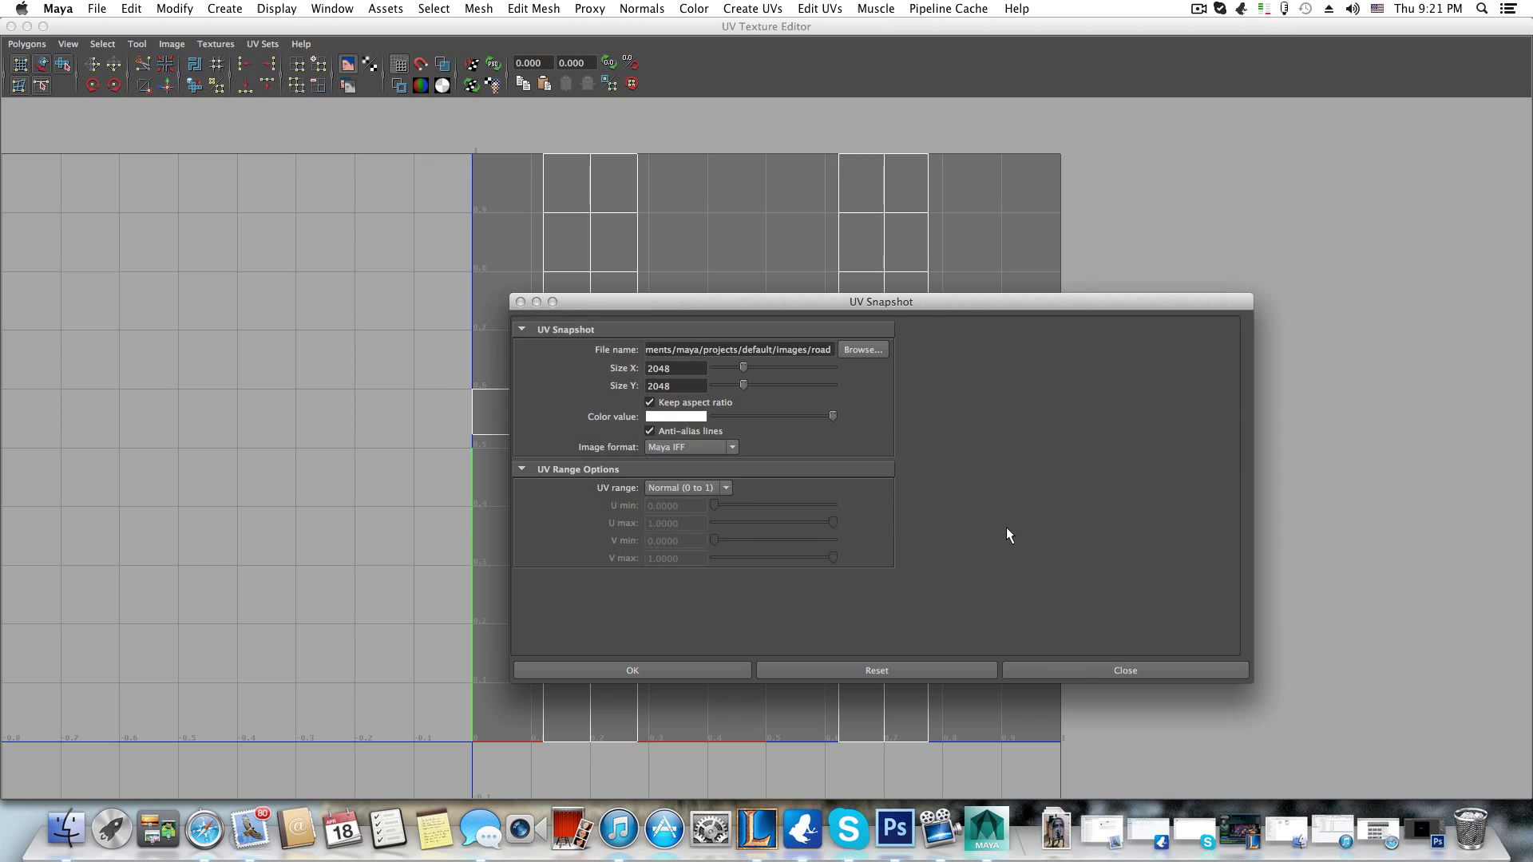
{"action": "left_click", "coordinate": [693, 669]}
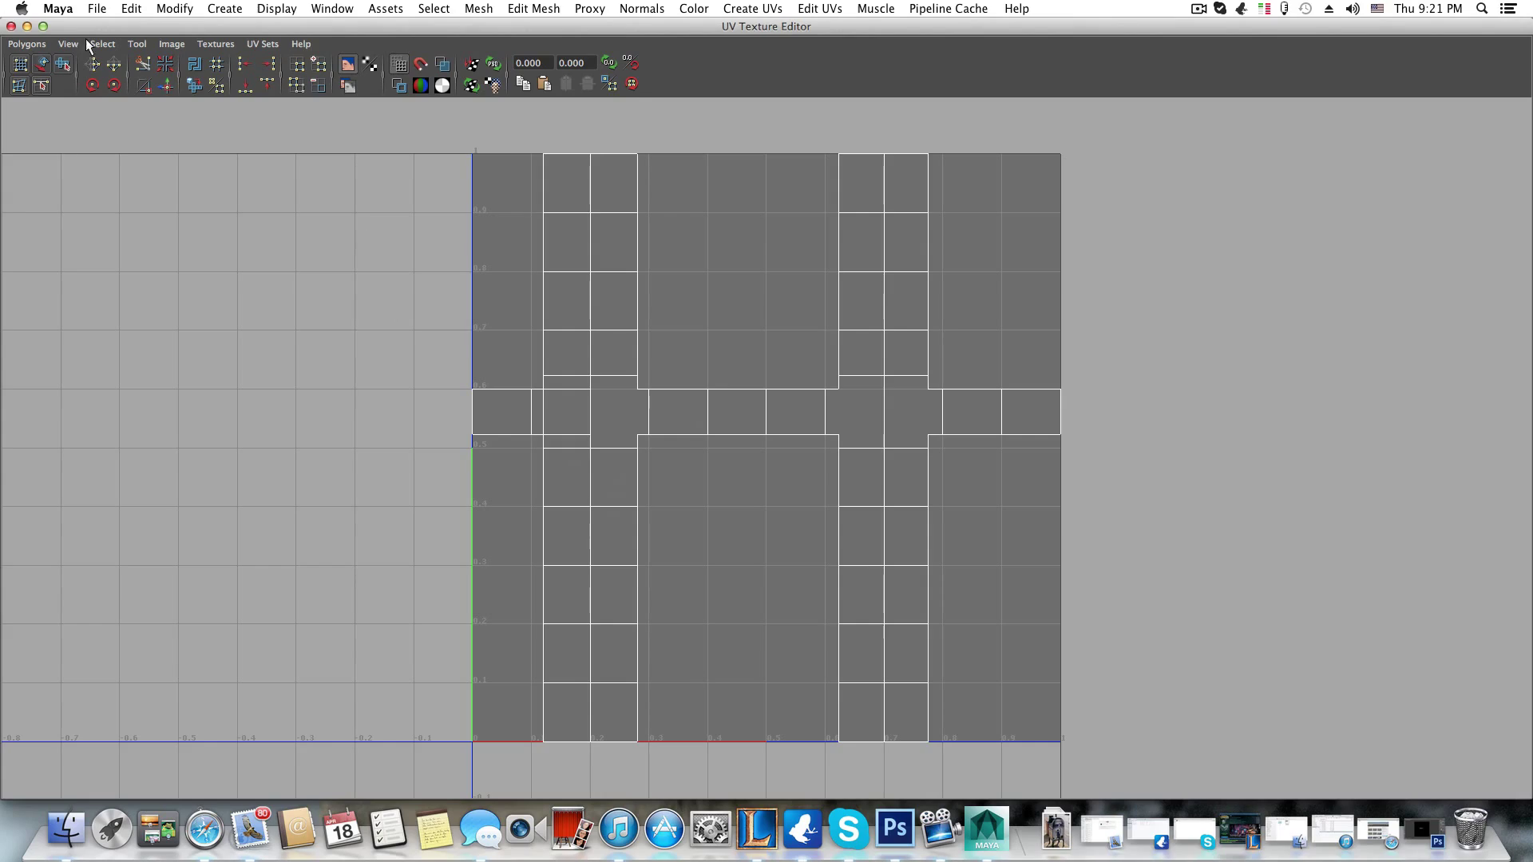
- Put away the main Maya window and the UV Texture Editor, switch to Photoshop, and reposition its window
{"action": "left_click", "coordinate": [27, 26]}
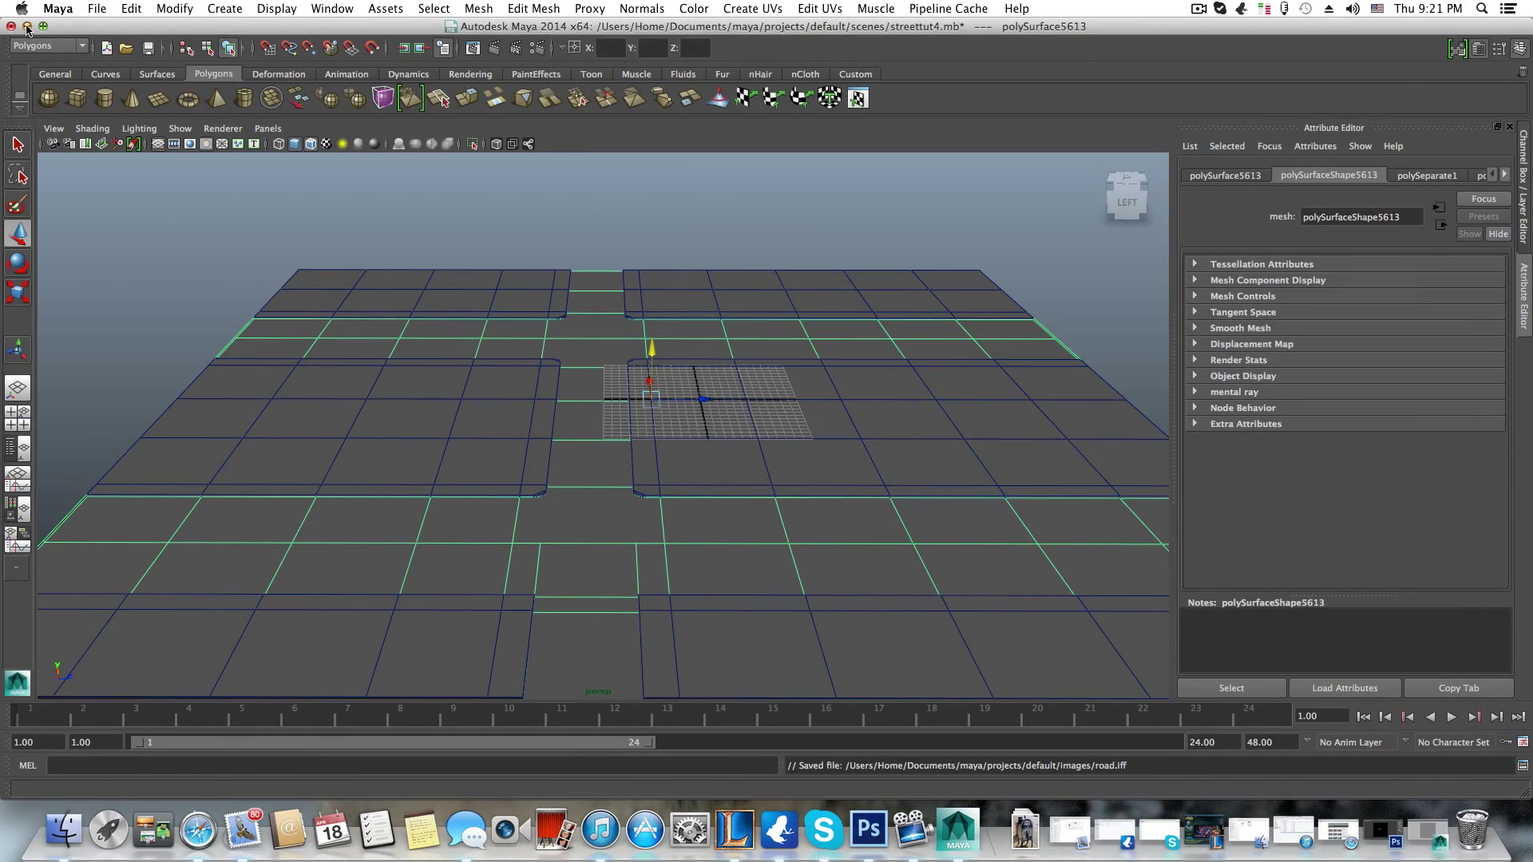
{"action": "left_click", "coordinate": [28, 27]}
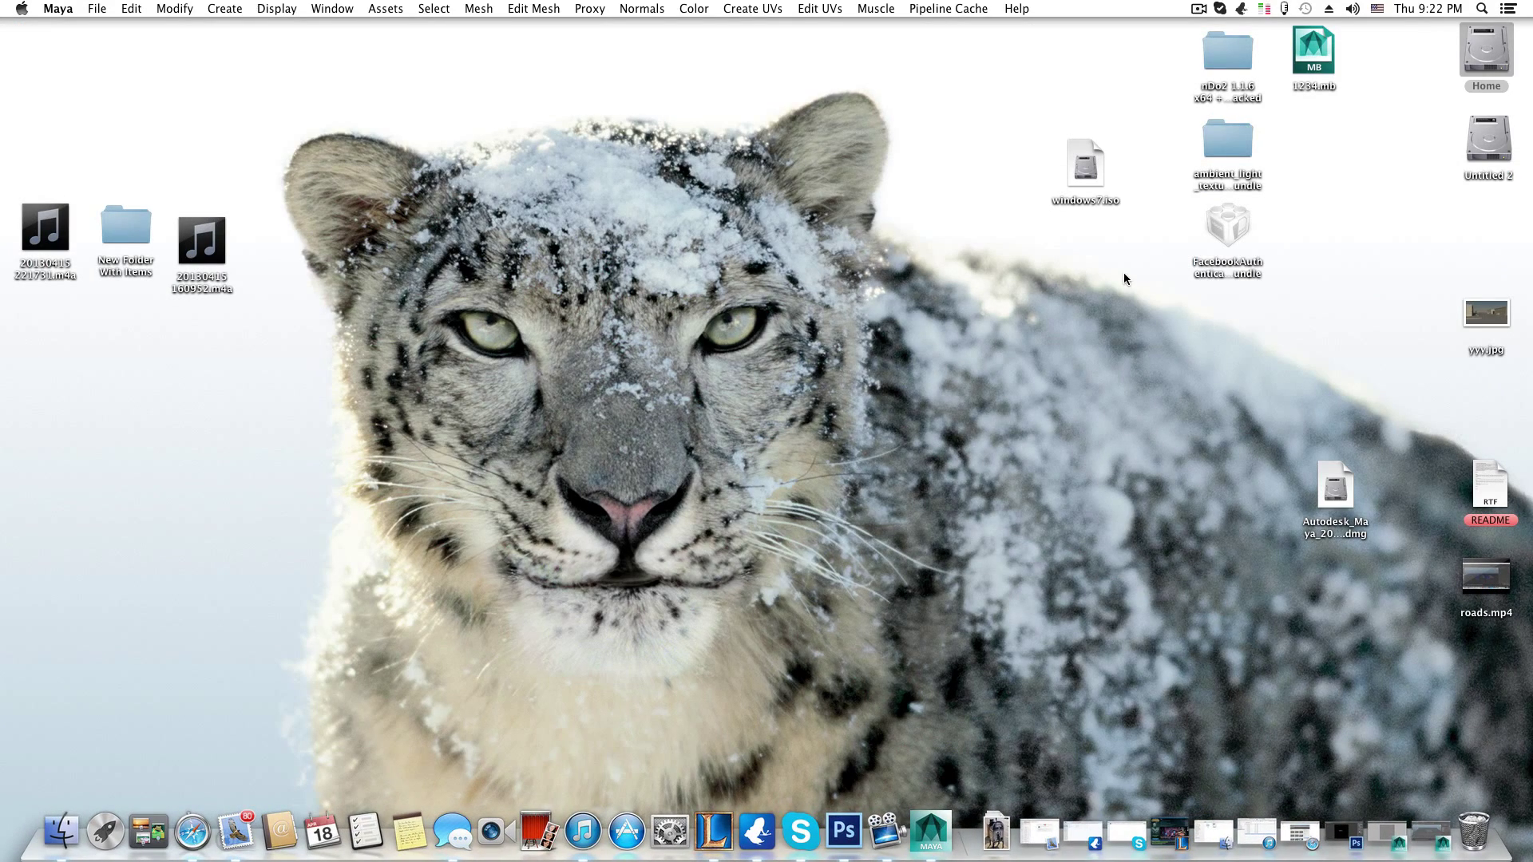
{"action": "left_click", "coordinate": [841, 834]}
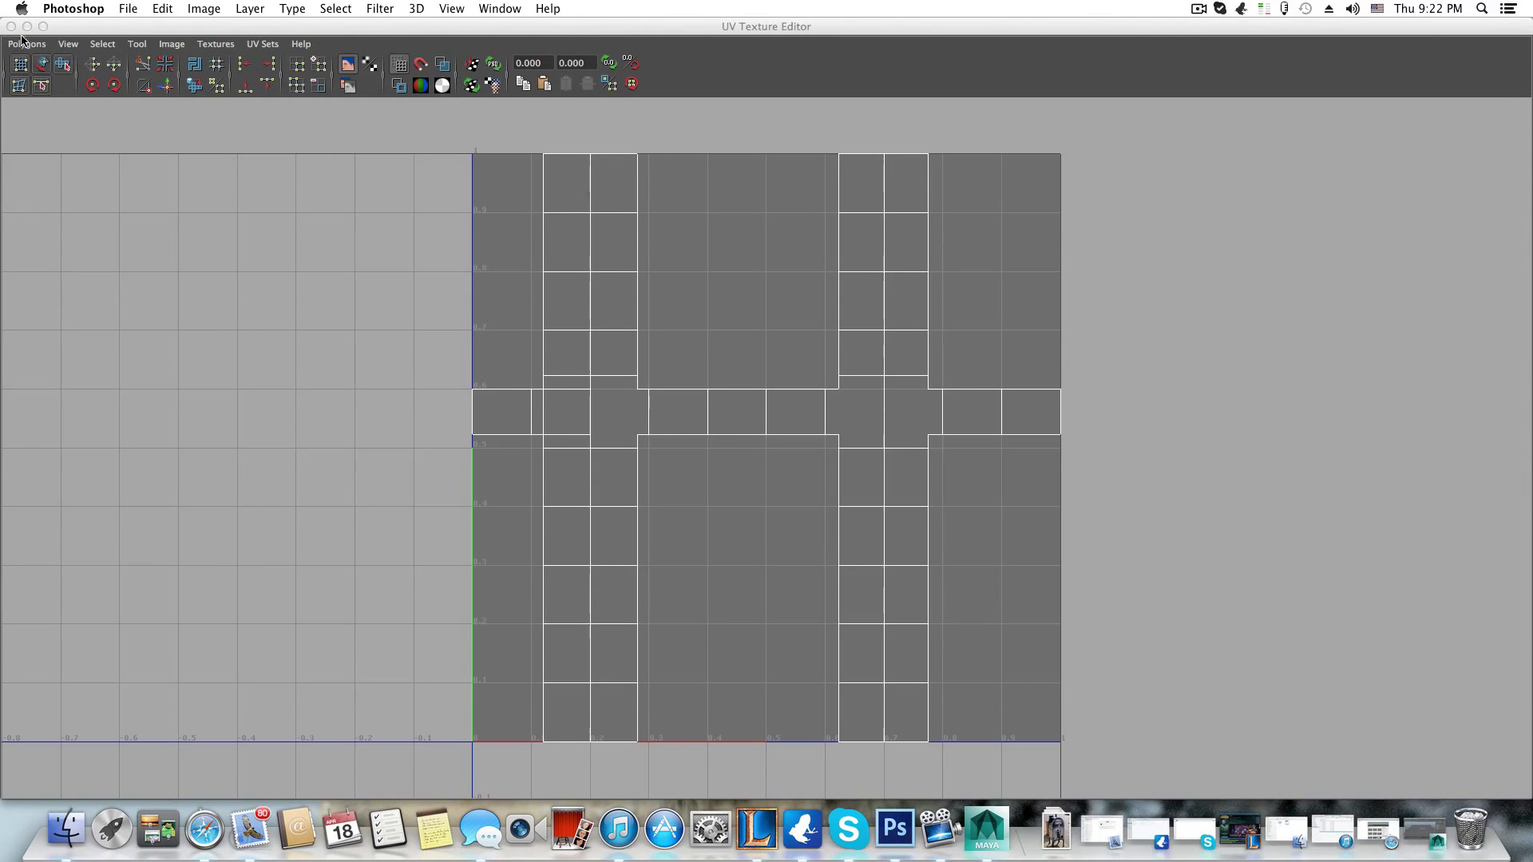
{"action": "left_click", "coordinate": [11, 27]}
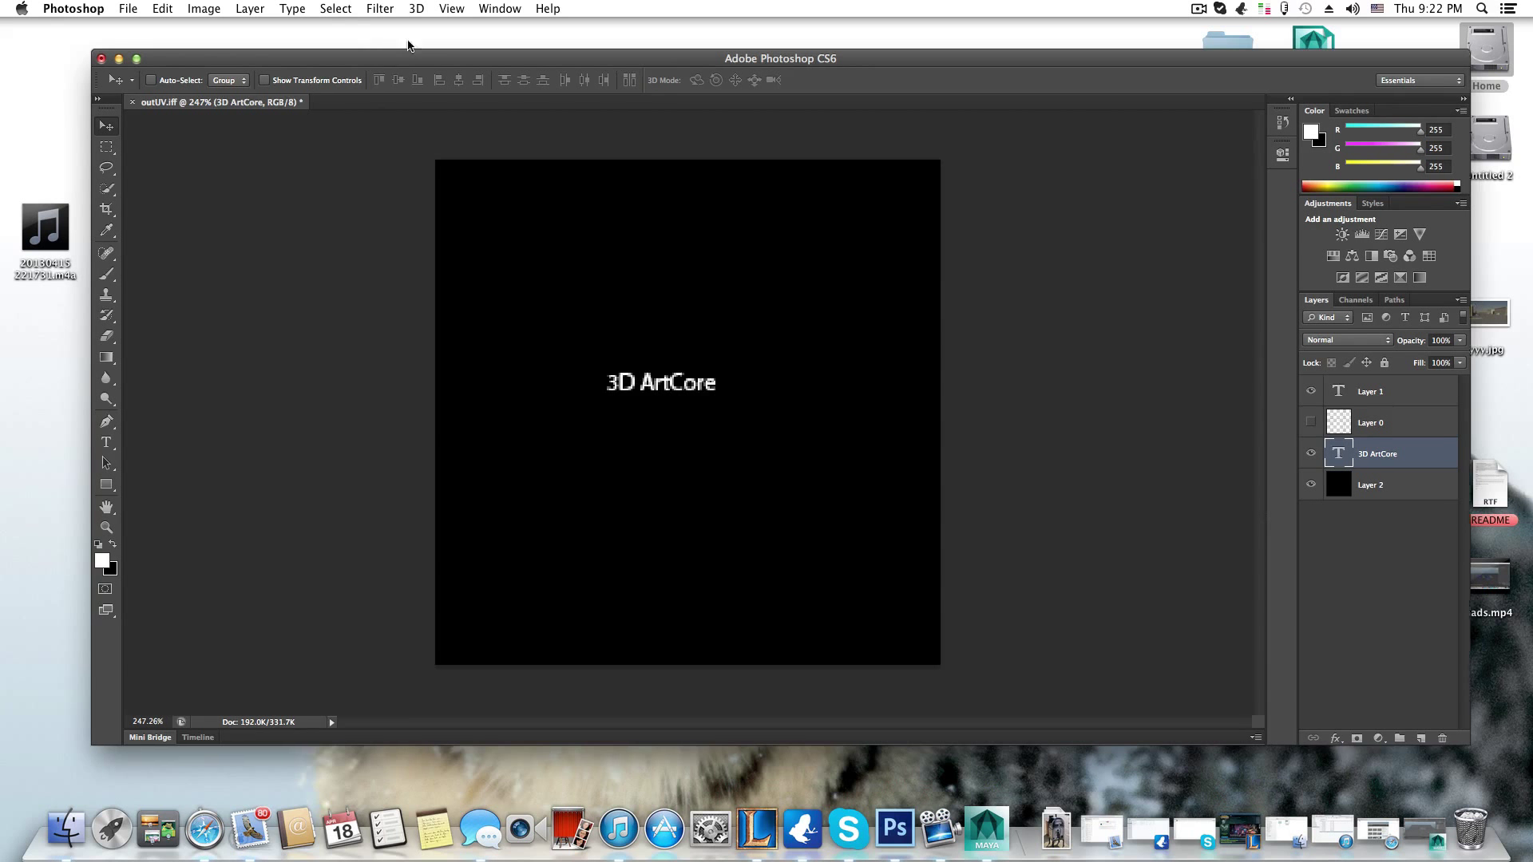
{"action": "left_click_drag", "start_coordinate": [376, 53], "coordinate": [424, 32]}
{"action": "left_click_drag", "start_coordinate": [262, 34], "coordinate": [179, 39]}
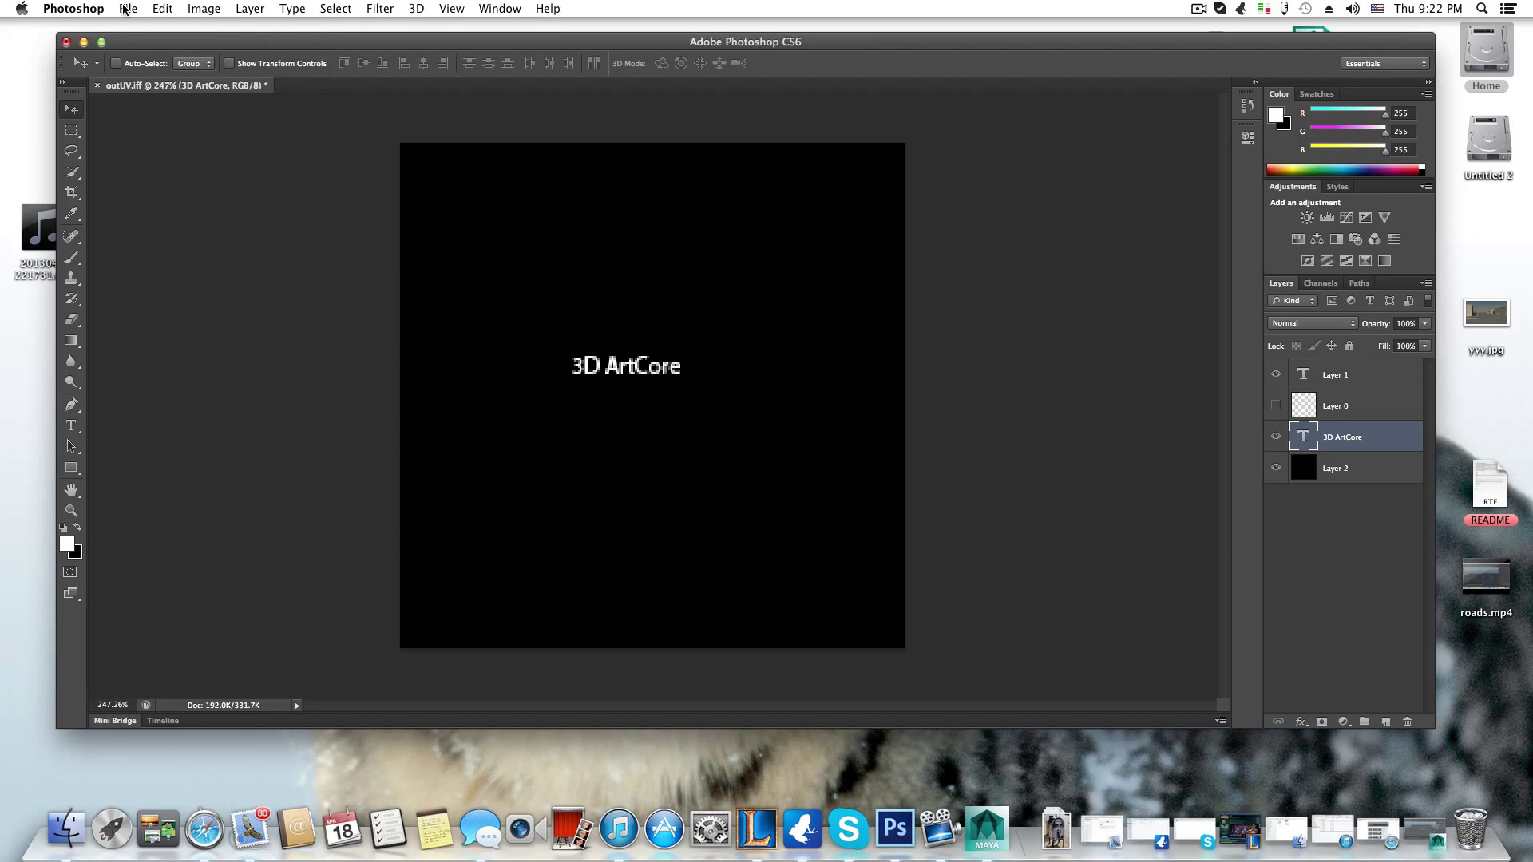
- Open the road.iff UV snapshot from the project's images folder
{"action": "left_click", "coordinate": [126, 10]}
{"action": "left_click", "coordinate": [143, 44]}
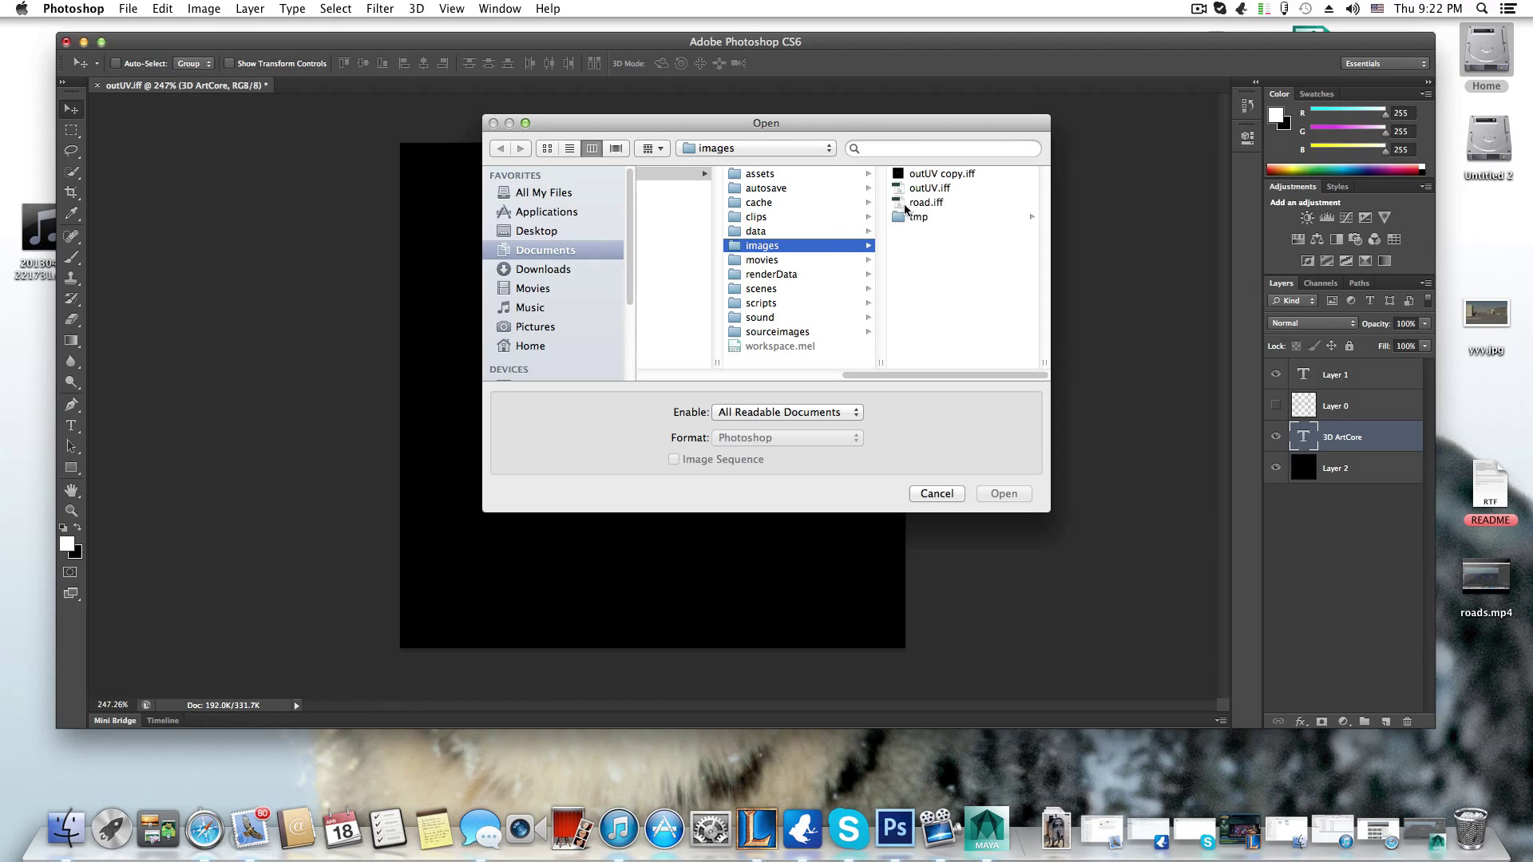
{"action": "left_click", "coordinate": [910, 204]}
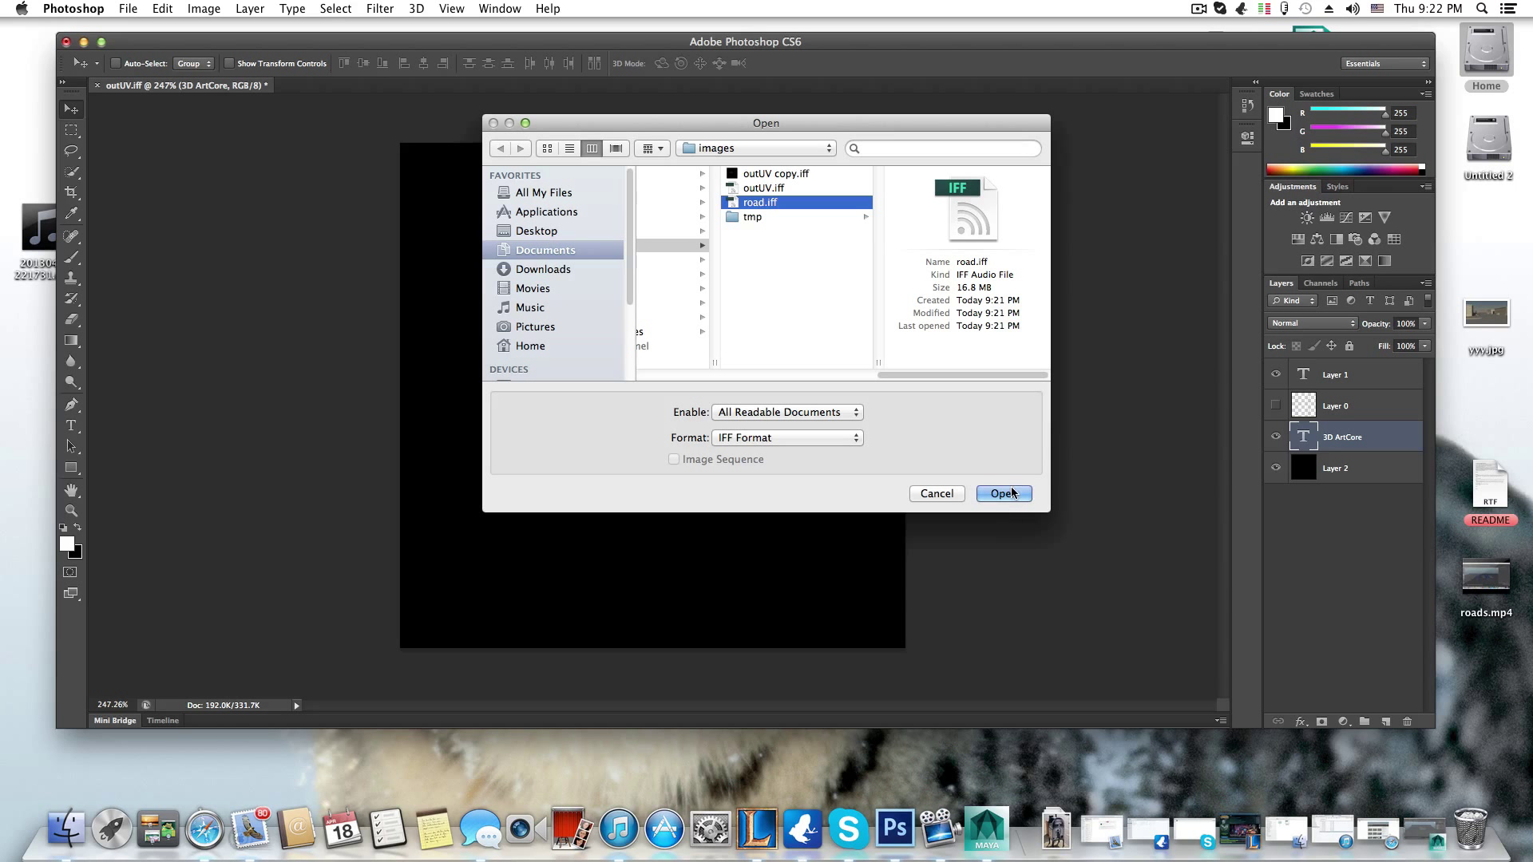
{"action": "left_click", "coordinate": [1003, 493]}
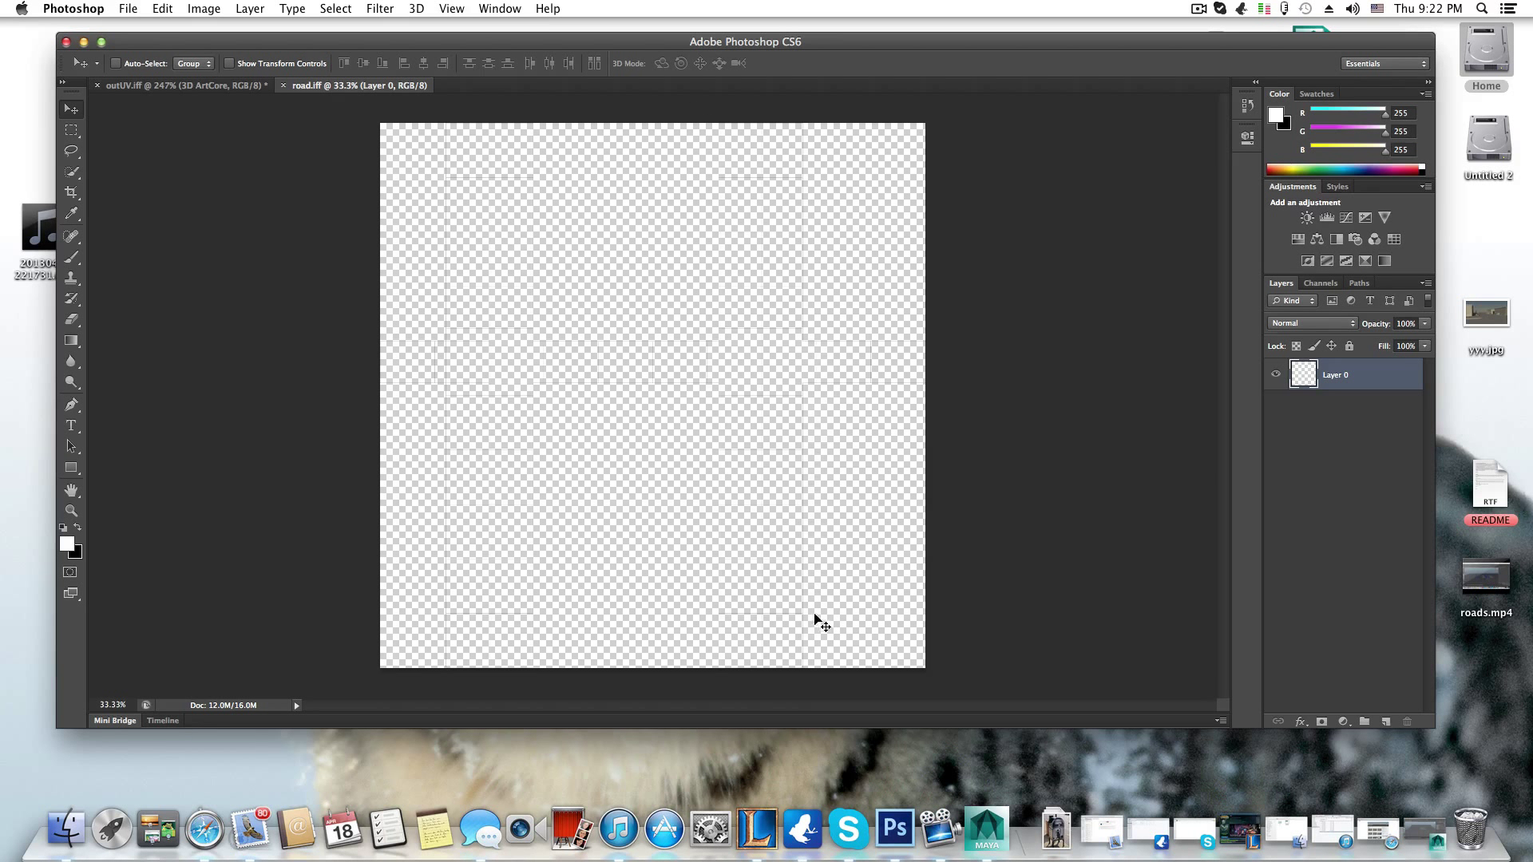
- Add a new layer, fill it with black and place it beneath the UV line layer as the background
{"action": "left_click", "coordinate": [1386, 722]}
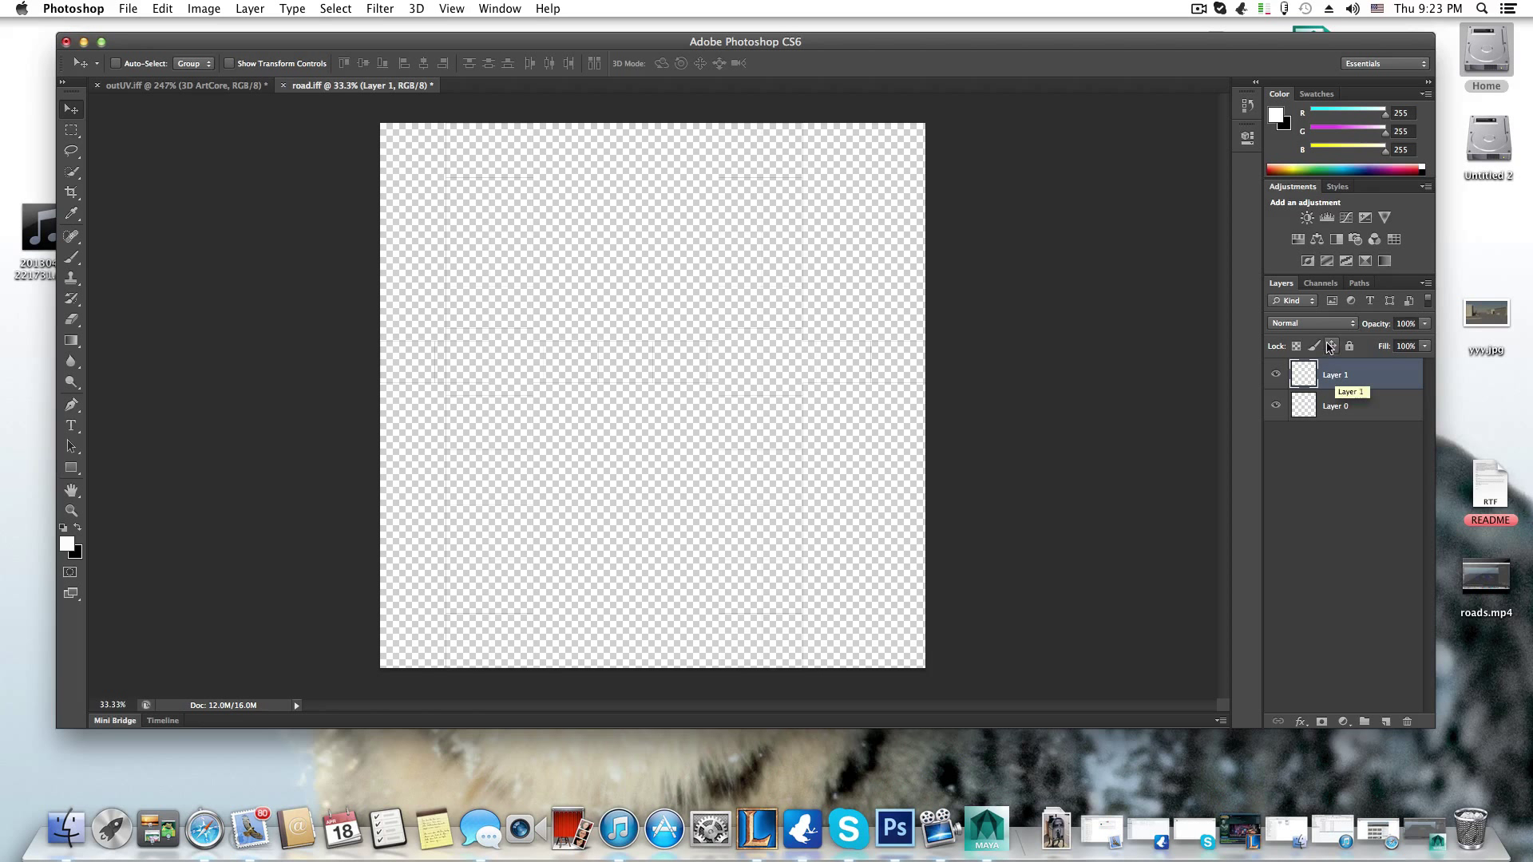
{"action": "left_click", "coordinate": [1307, 167]}
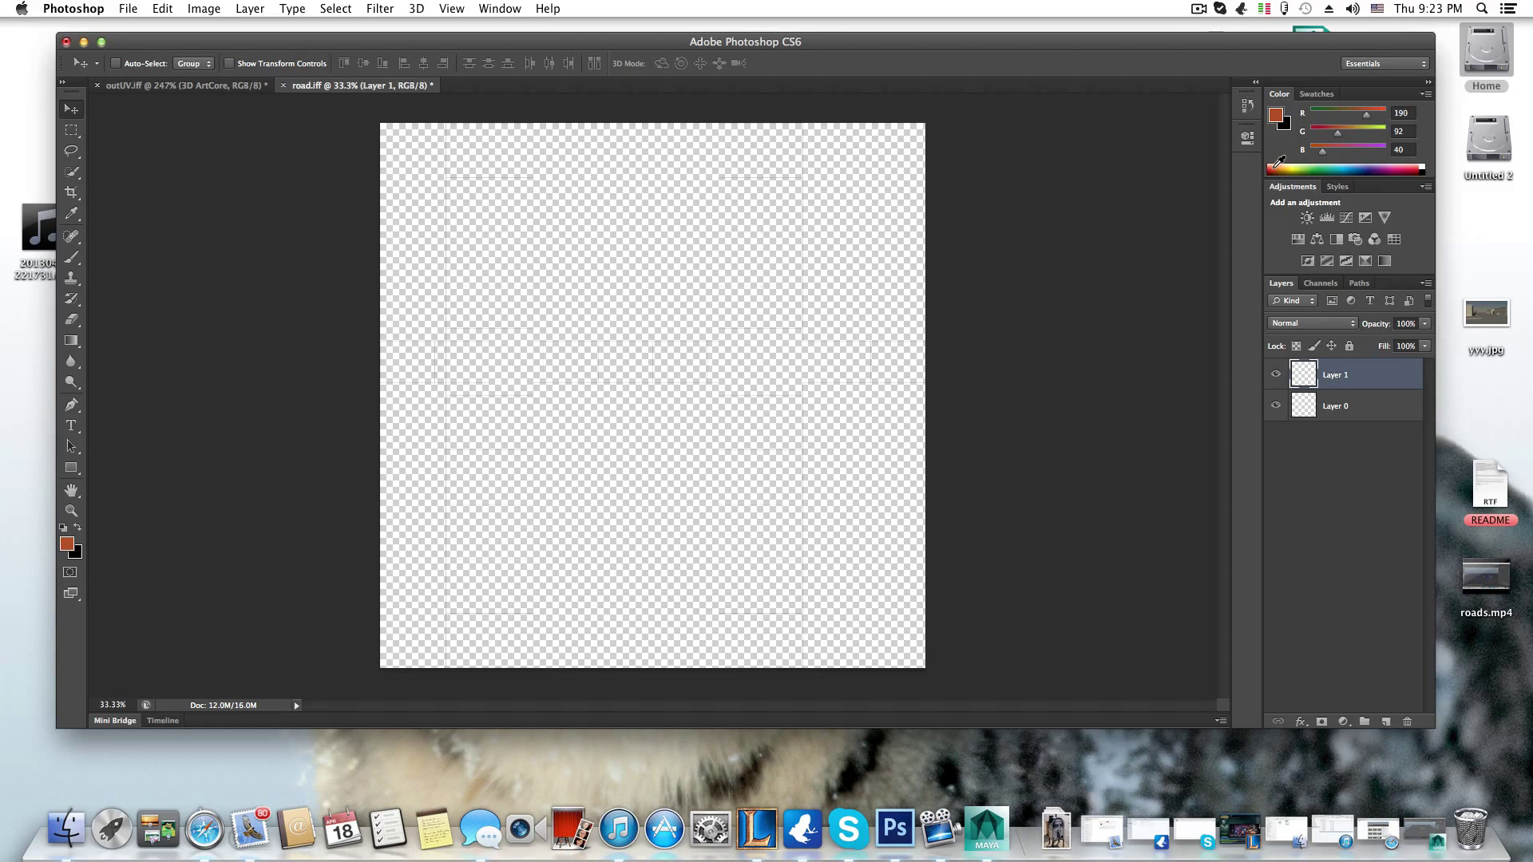
{"action": "left_click_drag", "start_coordinate": [1310, 164], "coordinate": [1341, 165]}
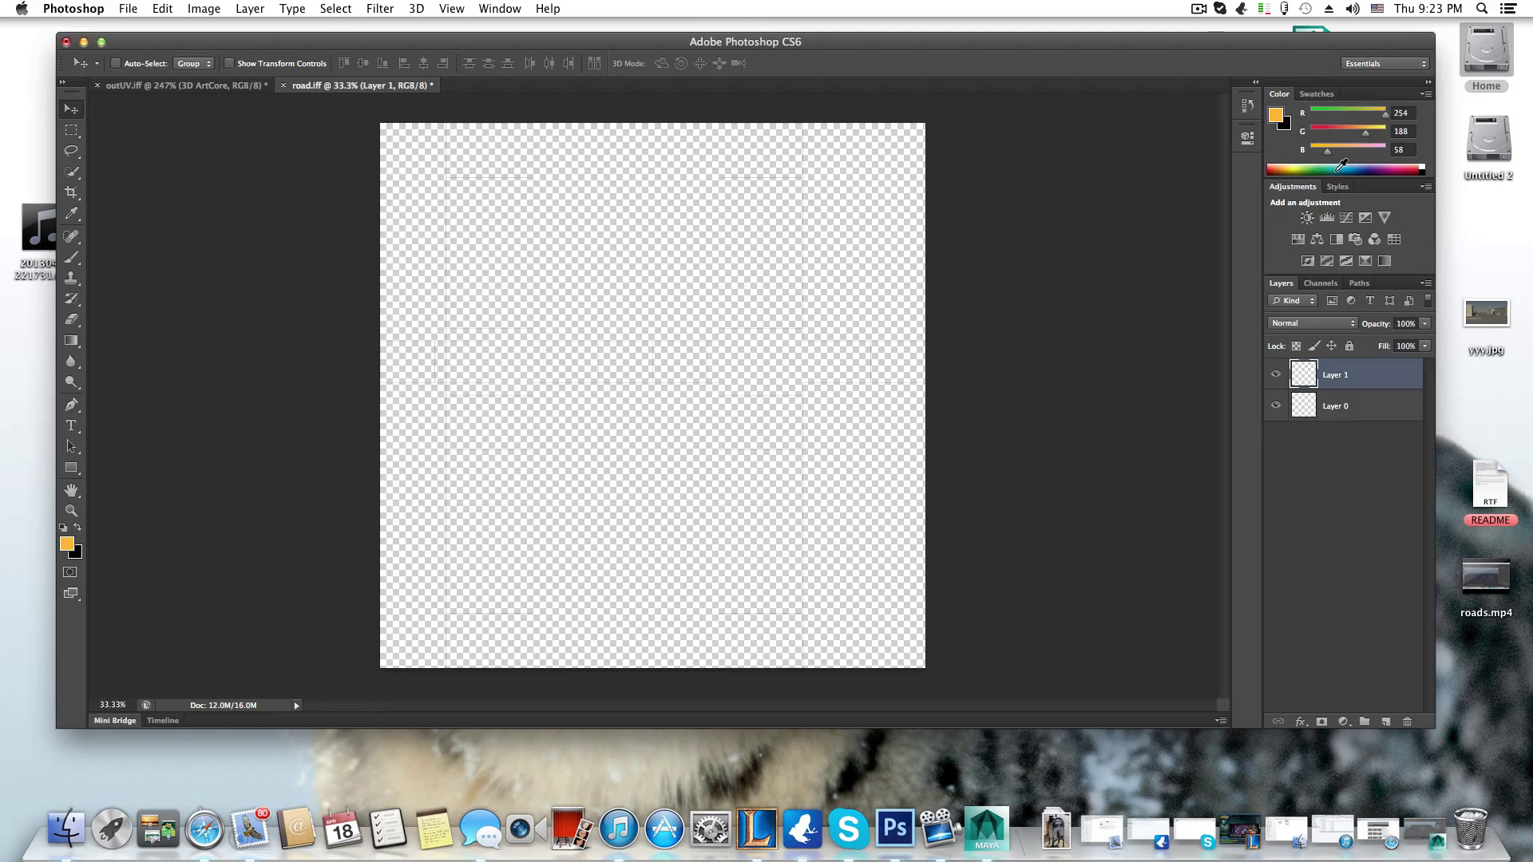
{"action": "left_click", "coordinate": [1422, 171]}
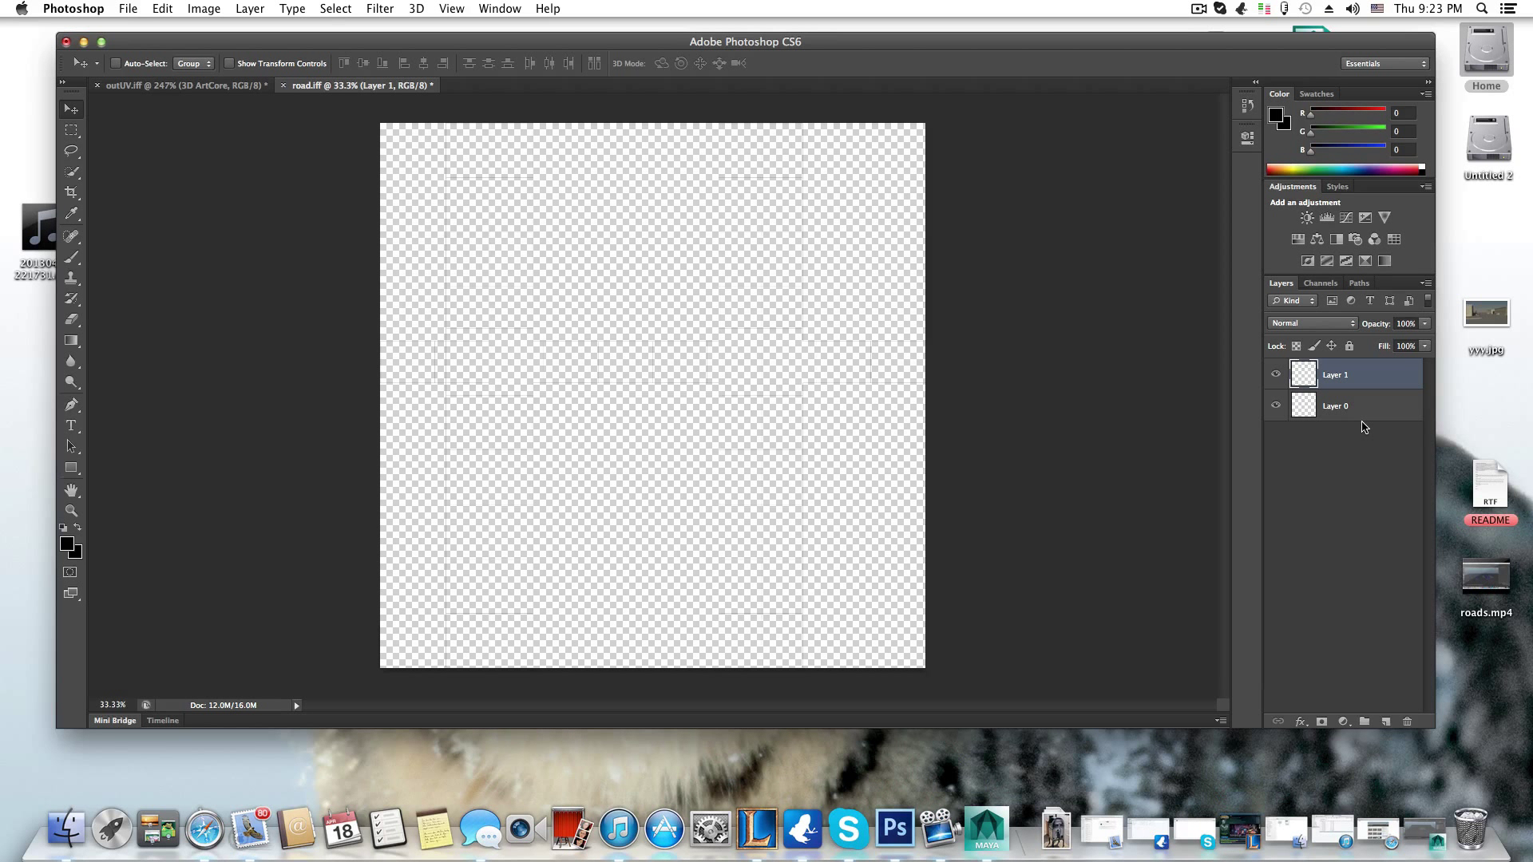
{"action": "key", "text": "alt+BackSpace"}
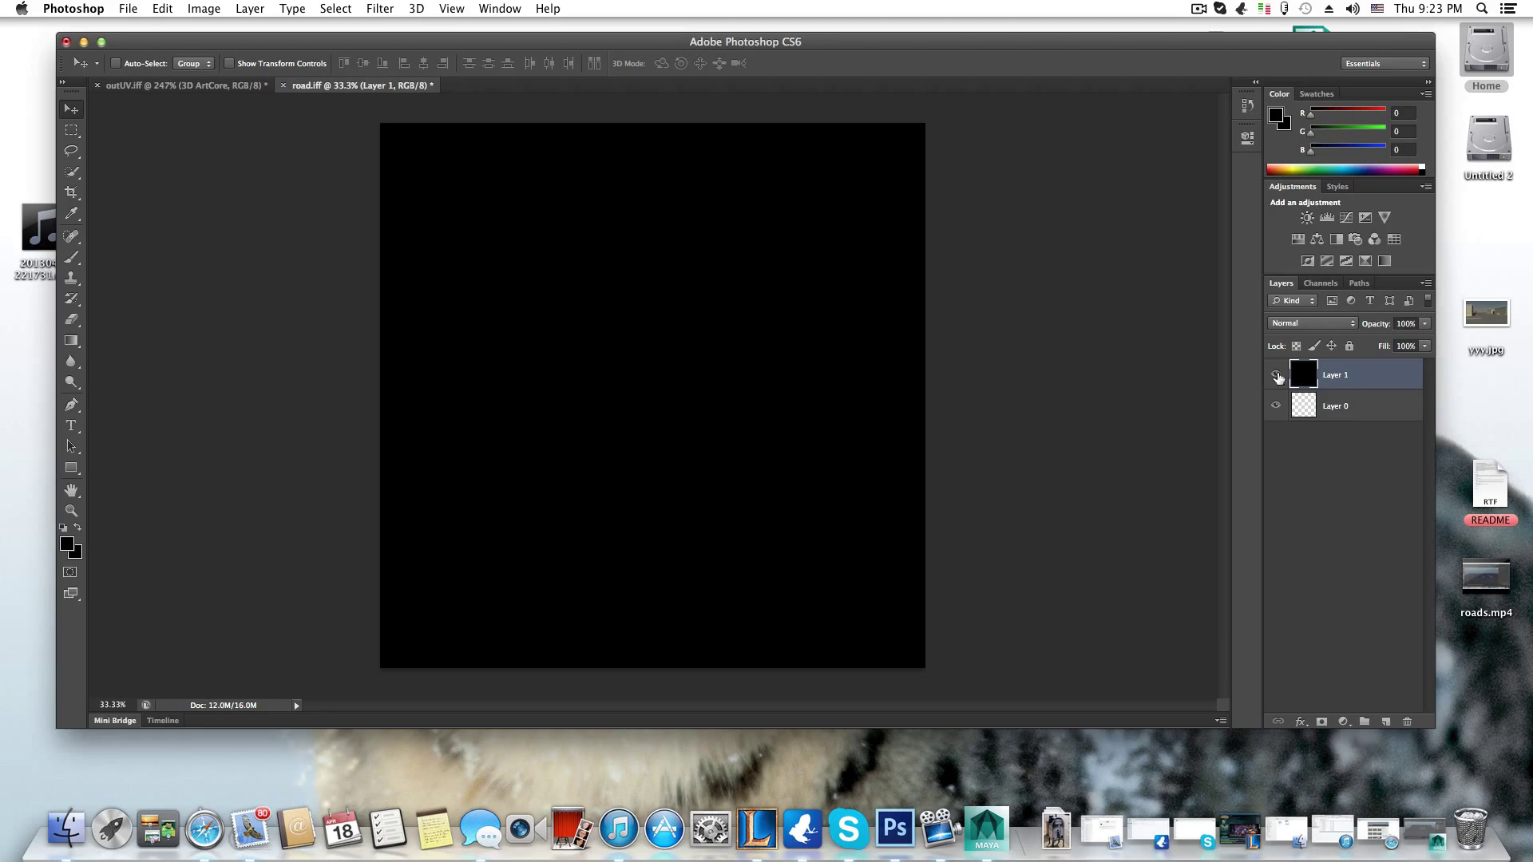
{"action": "left_click_drag", "start_coordinate": [1328, 383], "coordinate": [1332, 420]}
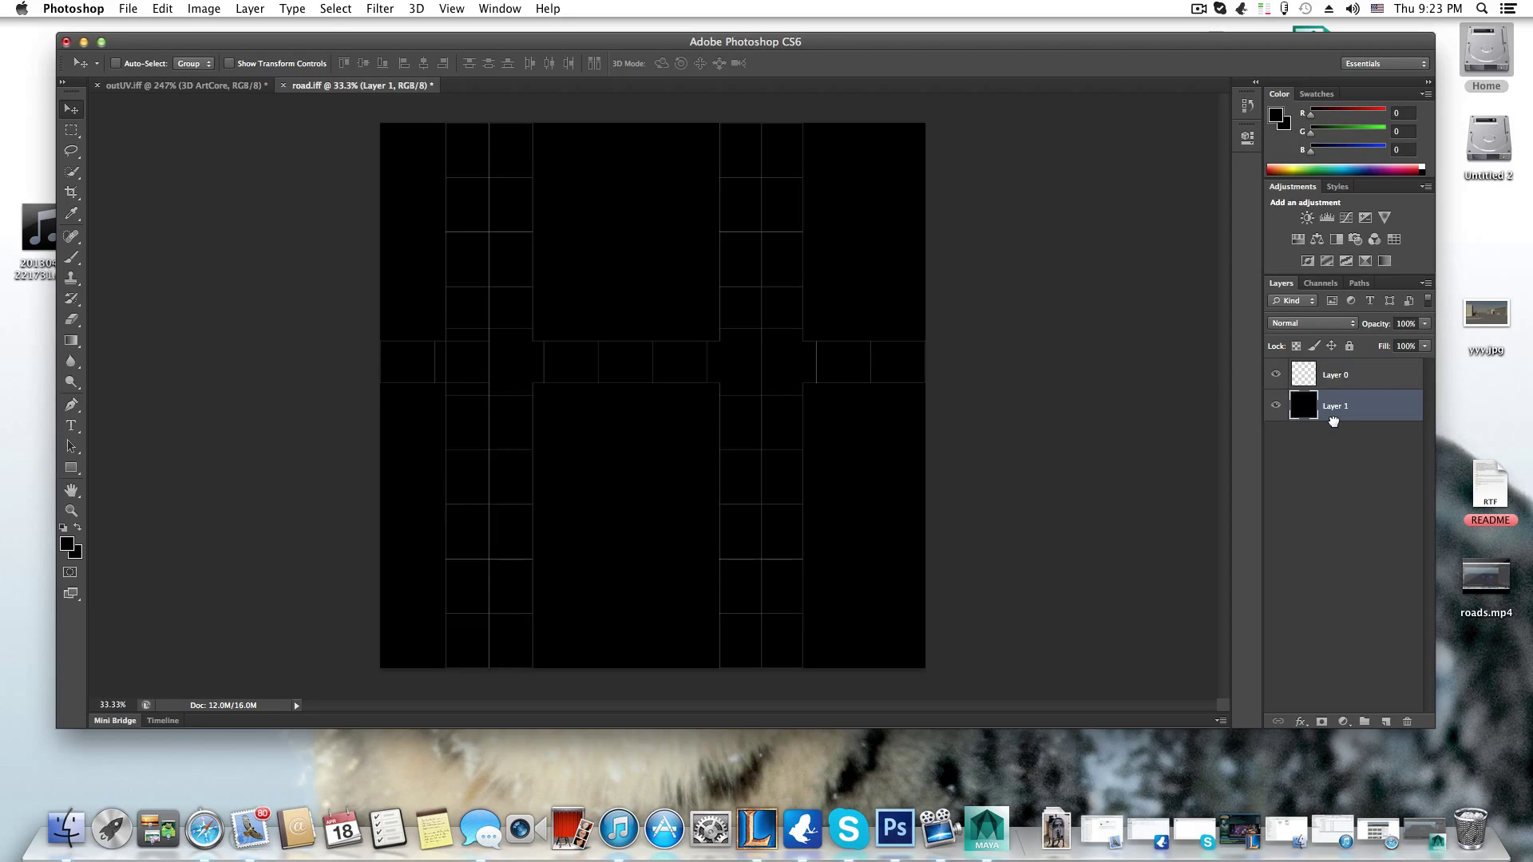
- Examine the road's UV lines over the black background, checking the two vertical streets and the crossing street between them
{"action": "scroll", "coordinate": [678, 469], "scroll_direction": "up", "scroll_amount": 5, "text": "alt"}
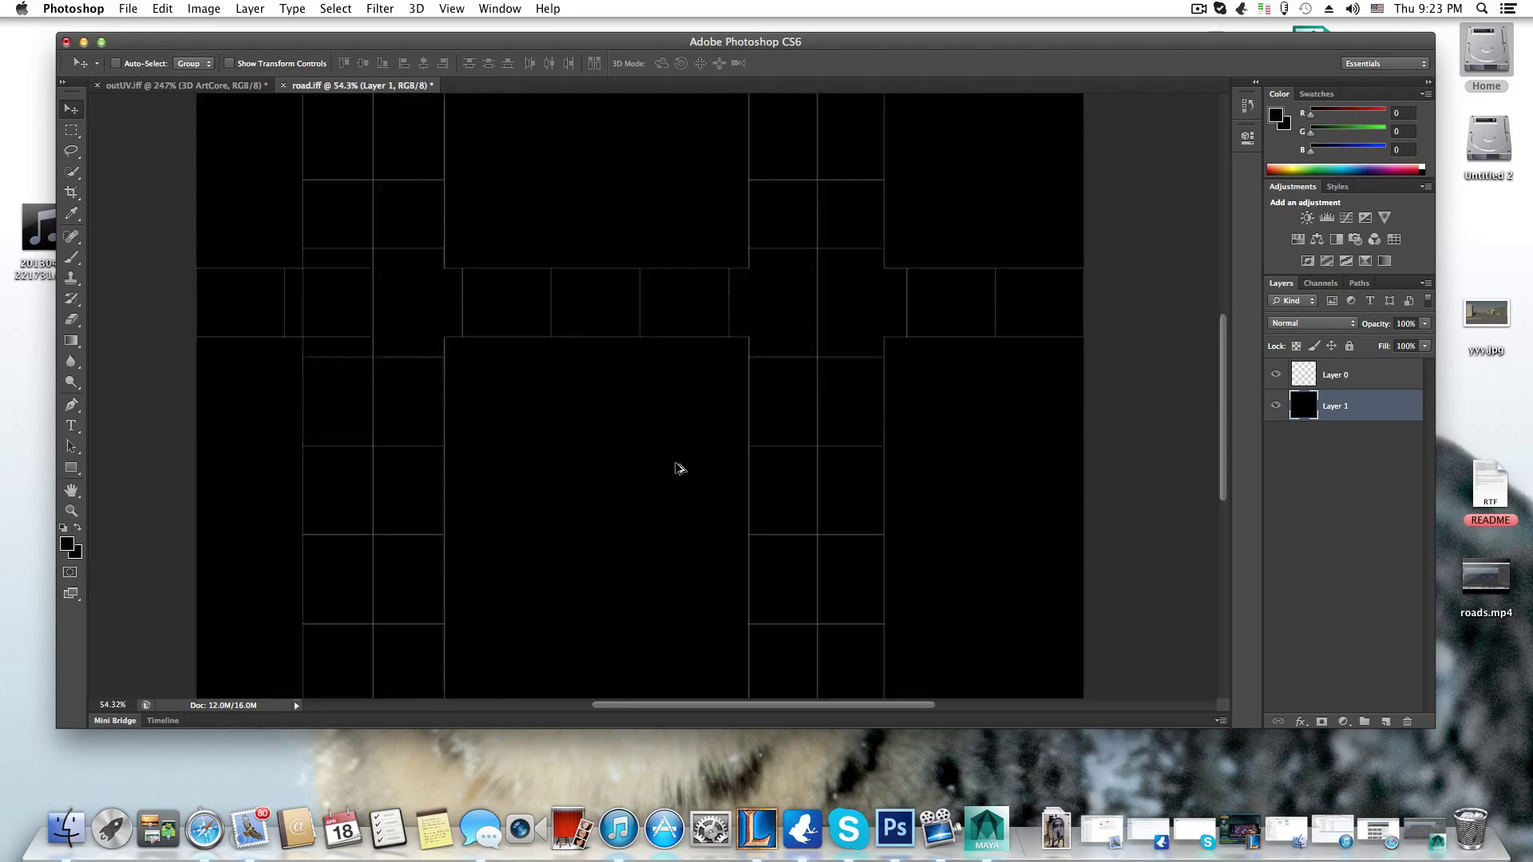
{"action": "scroll", "coordinate": [677, 469], "scroll_direction": "up", "scroll_amount": 3, "text": "alt"}
{"action": "scroll", "coordinate": [677, 469], "scroll_direction": "down", "scroll_amount": 6, "text": "alt"}
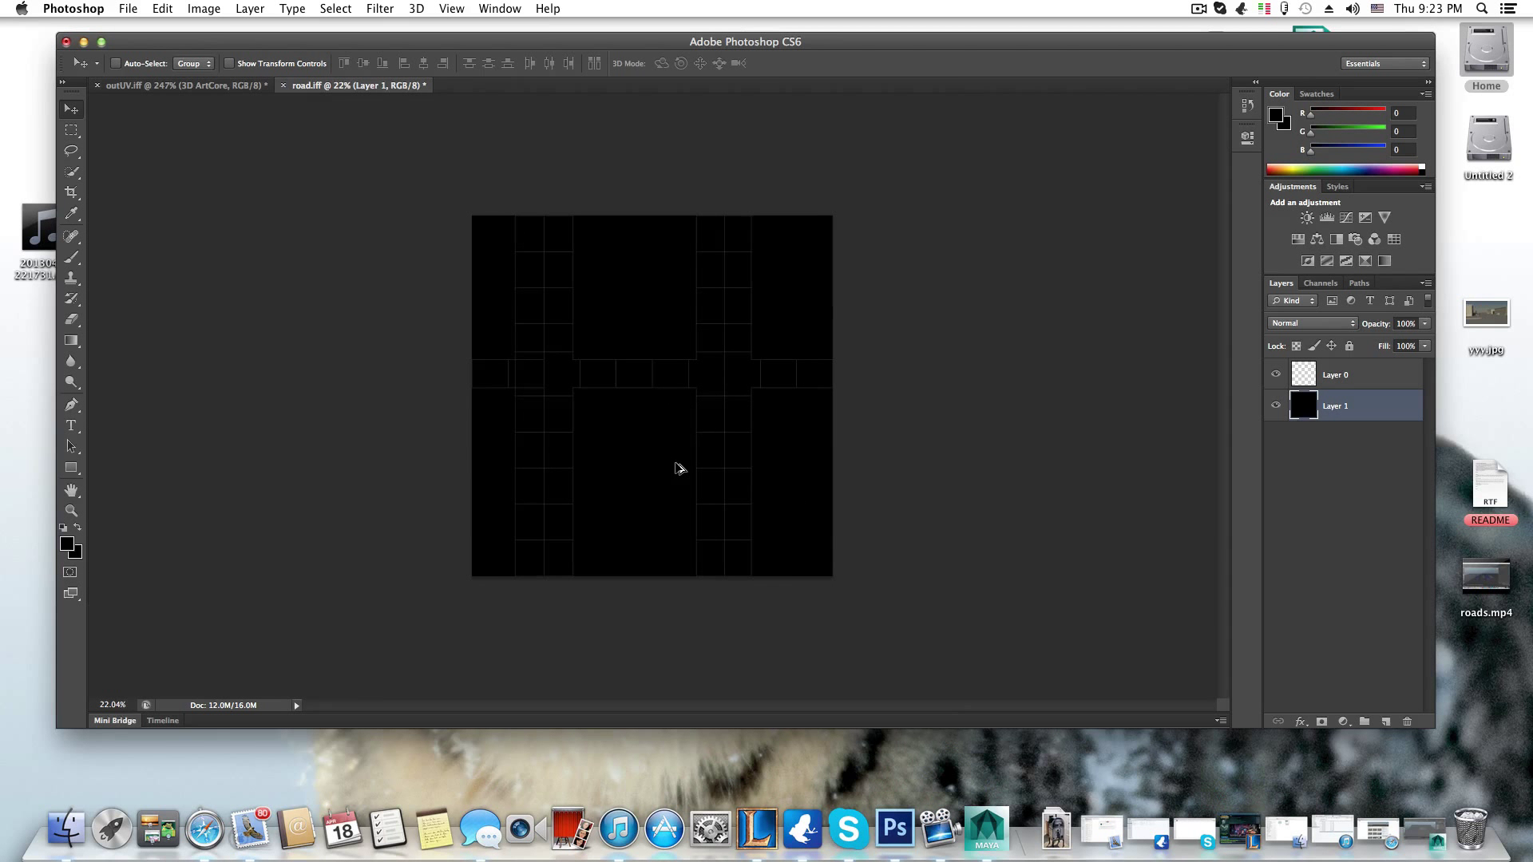
{"action": "scroll", "coordinate": [678, 468], "scroll_direction": "up", "scroll_amount": 2, "text": "alt"}
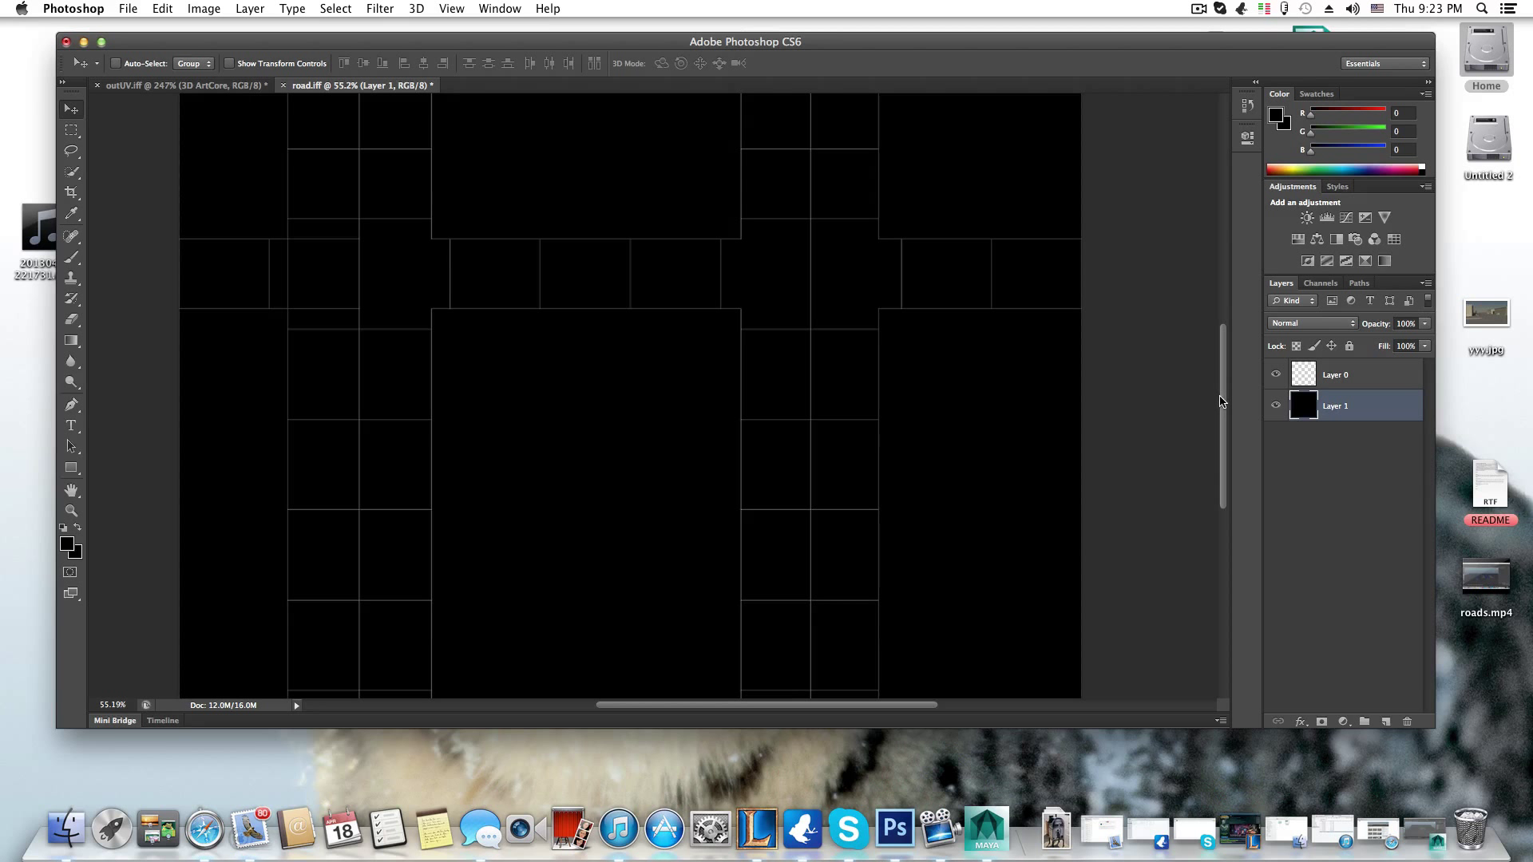
{"action": "scroll", "coordinate": [1220, 402], "scroll_direction": "up", "scroll_amount": 5}
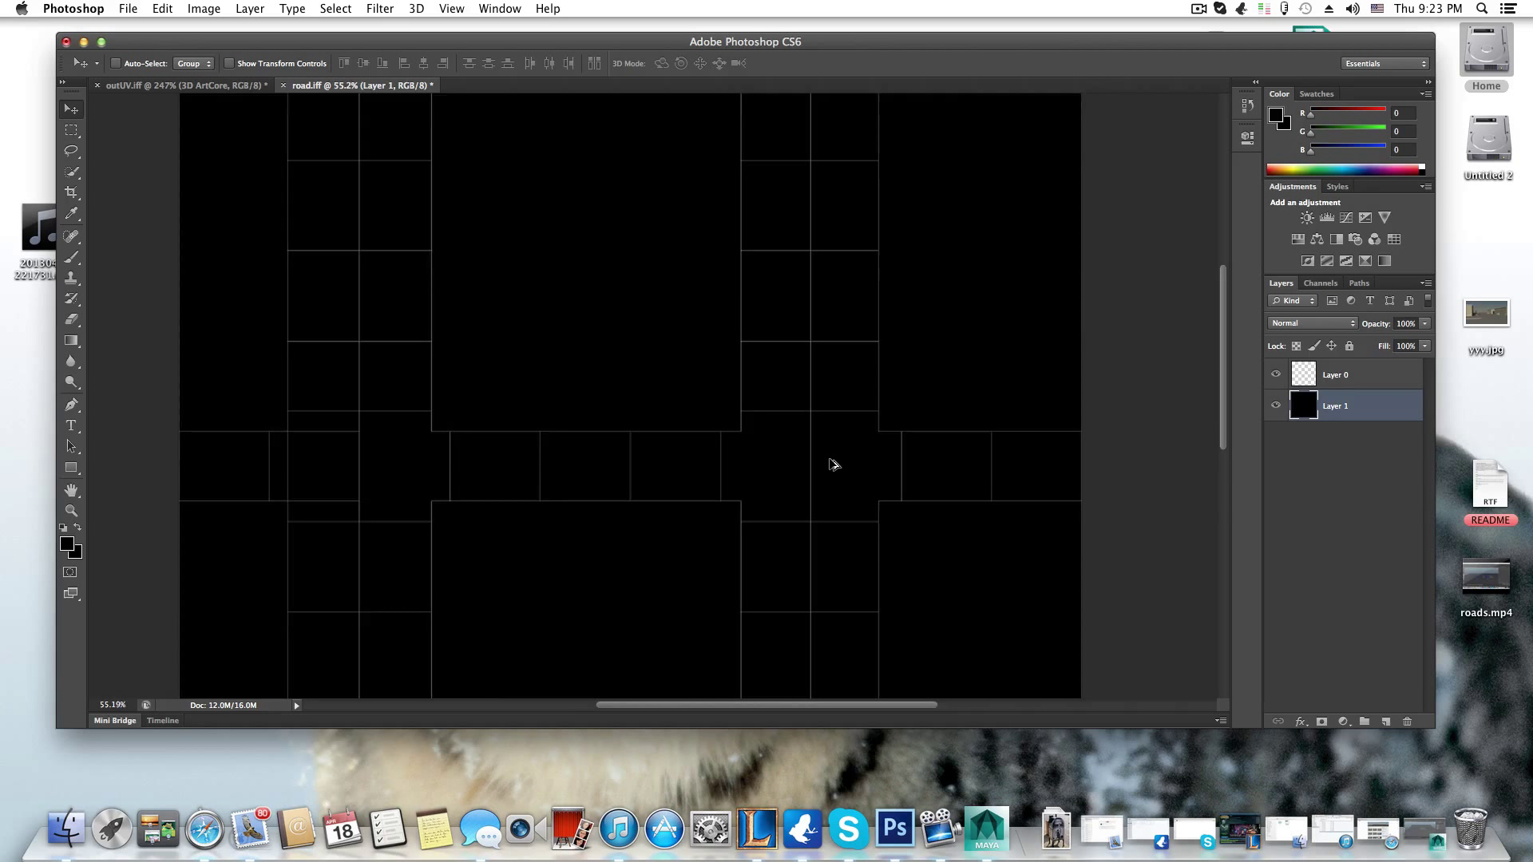
{"action": "scroll", "coordinate": [833, 465], "scroll_direction": "down", "scroll_amount": 2, "text": "alt"}
{"action": "scroll", "coordinate": [832, 465], "scroll_direction": "up", "scroll_amount": 1, "text": "alt"}
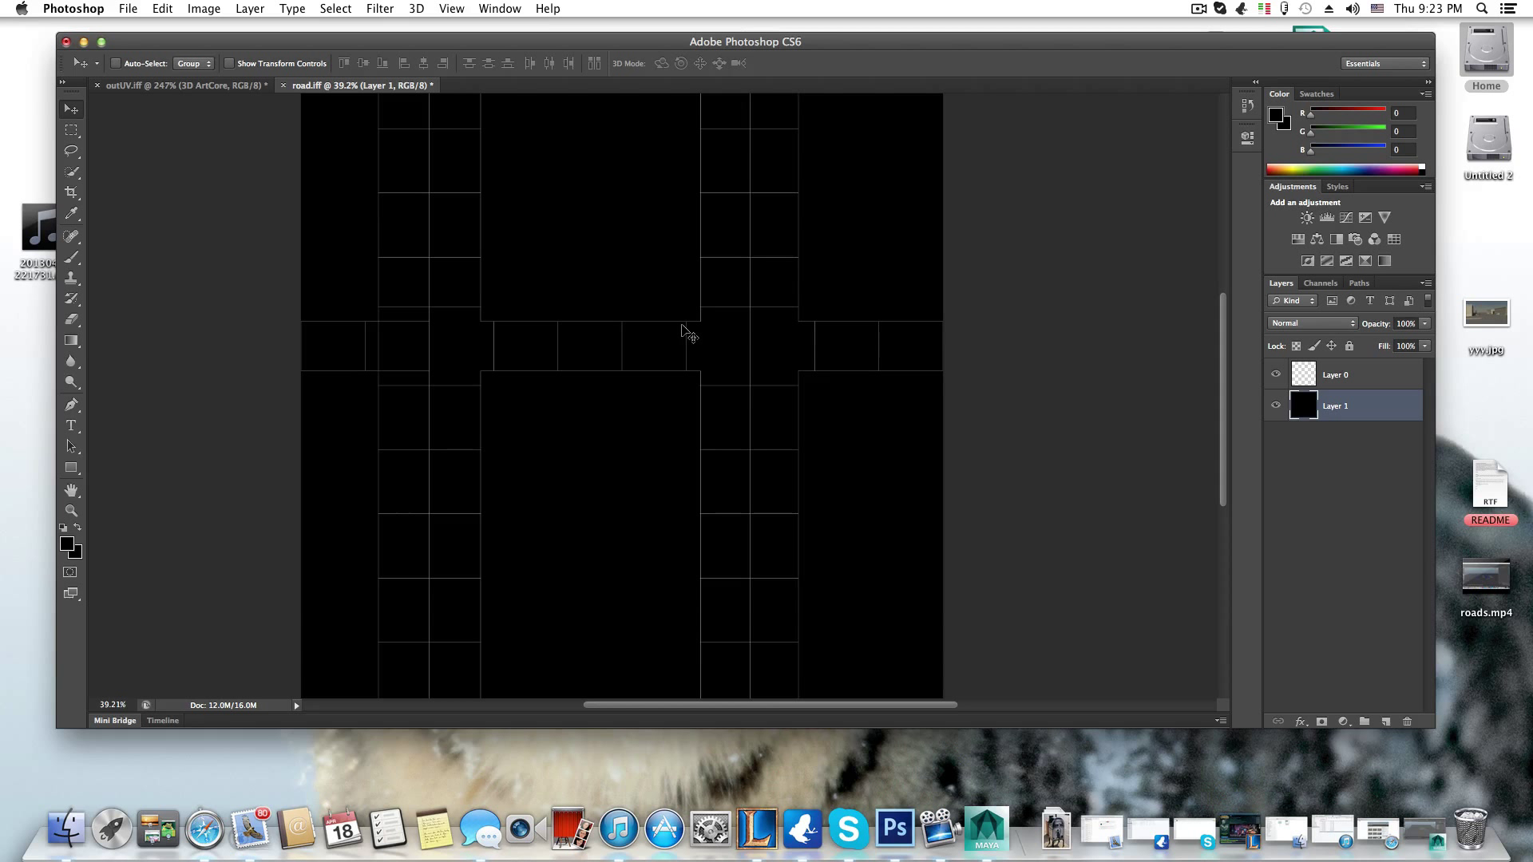
{"action": "scroll", "coordinate": [722, 367], "scroll_direction": "down", "scroll_amount": 1, "text": "alt"}
{"action": "scroll", "coordinate": [723, 367], "scroll_direction": "up", "scroll_amount": 3, "text": "alt"}
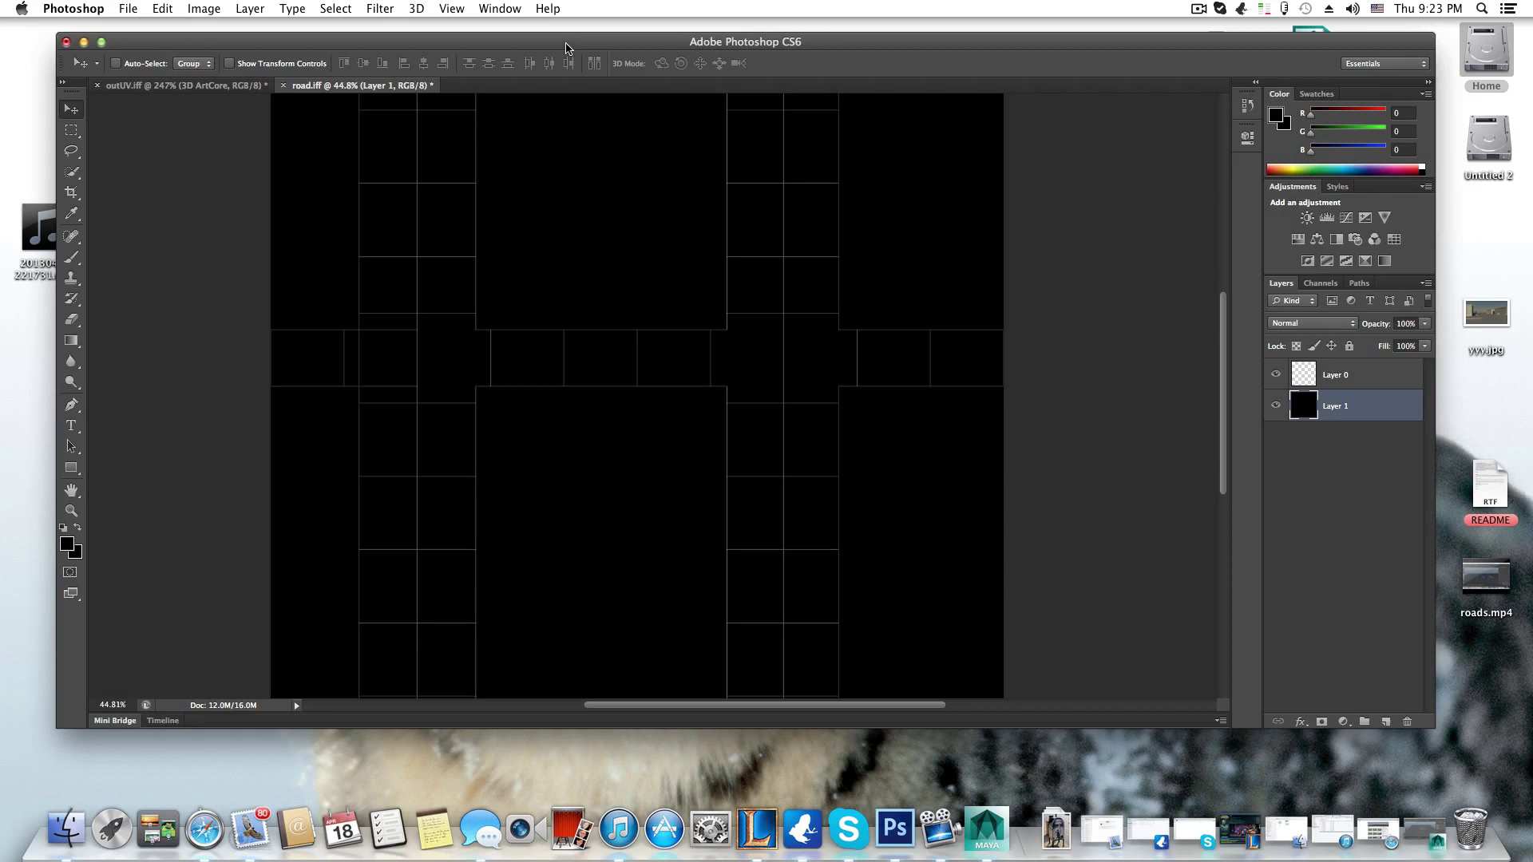
{"action": "left_click_drag", "start_coordinate": [565, 46], "coordinate": [576, 60]}
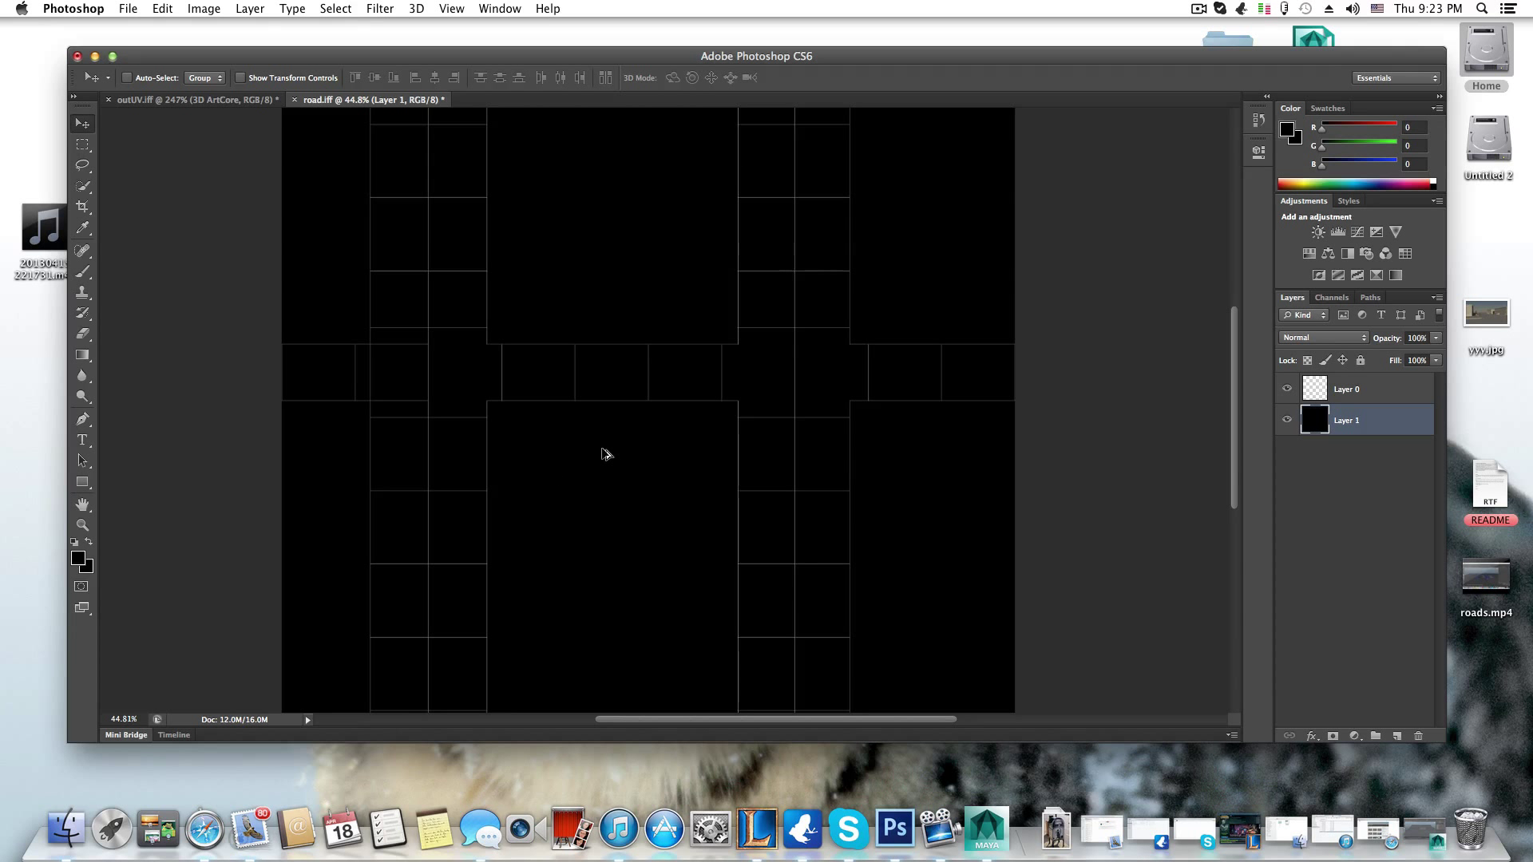
{"action": "scroll", "coordinate": [605, 454], "scroll_direction": "down", "scroll_amount": 5, "text": "alt"}
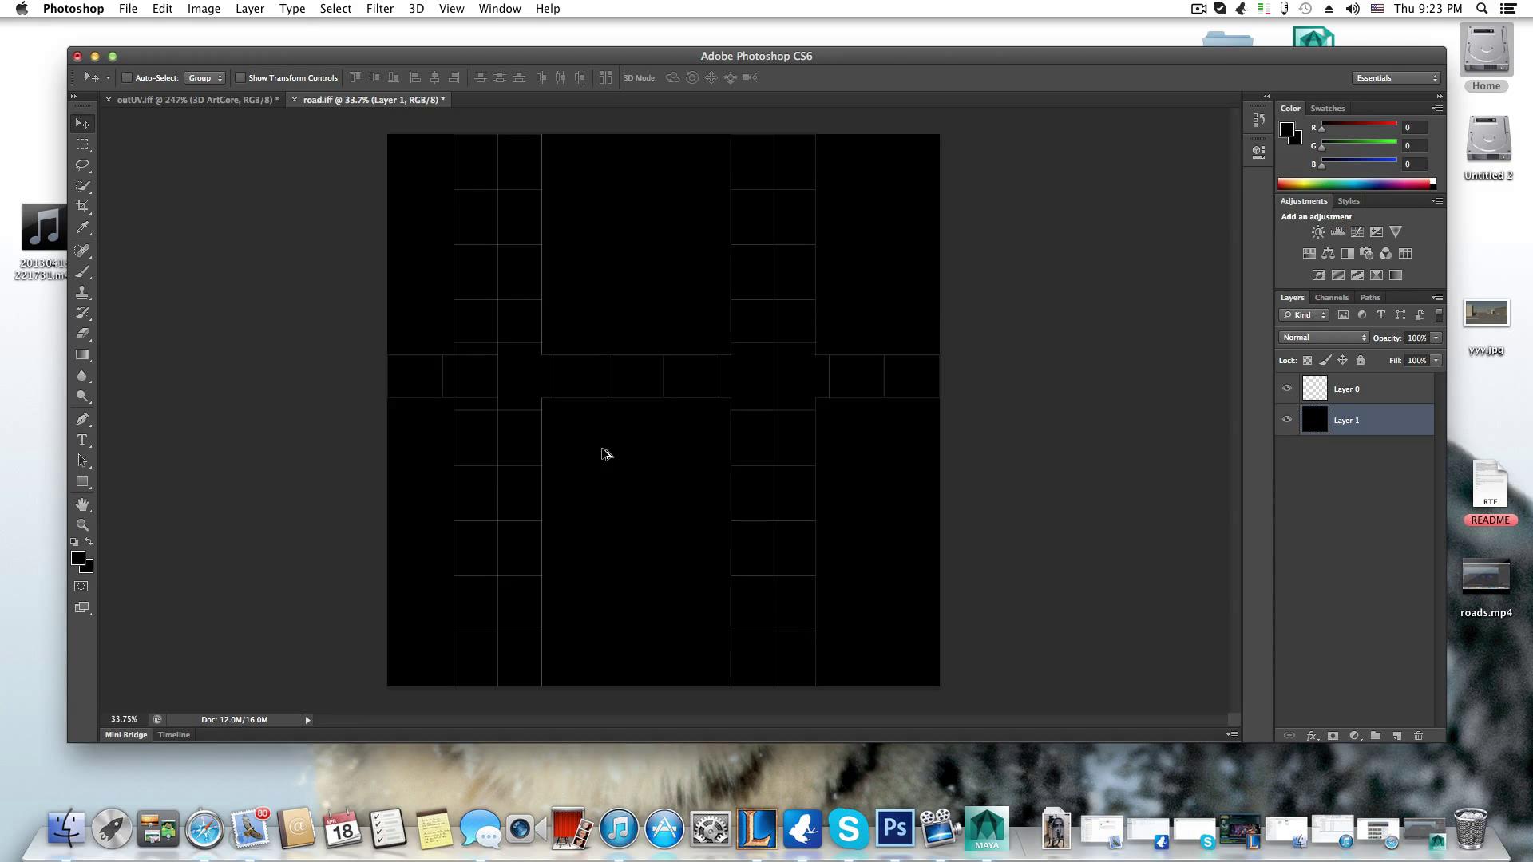
- Add the vertical text 3D ARTCORE at 200 pt along the left vertical street of the UV layout
{"action": "left_click", "coordinate": [80, 446]}
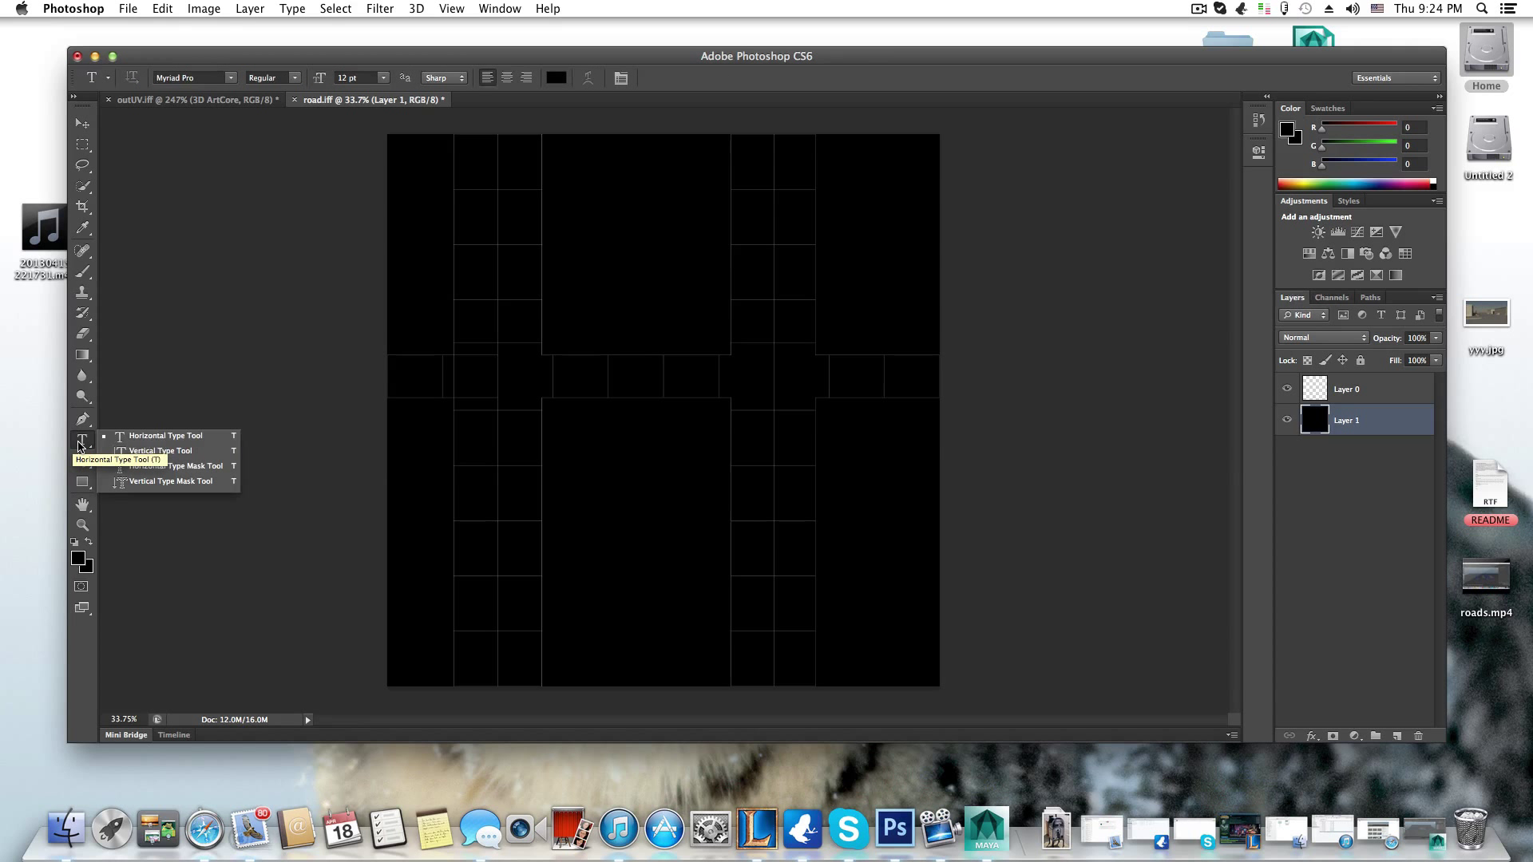
{"action": "left_click", "coordinate": [160, 451]}
{"action": "left_click", "coordinate": [495, 209]}
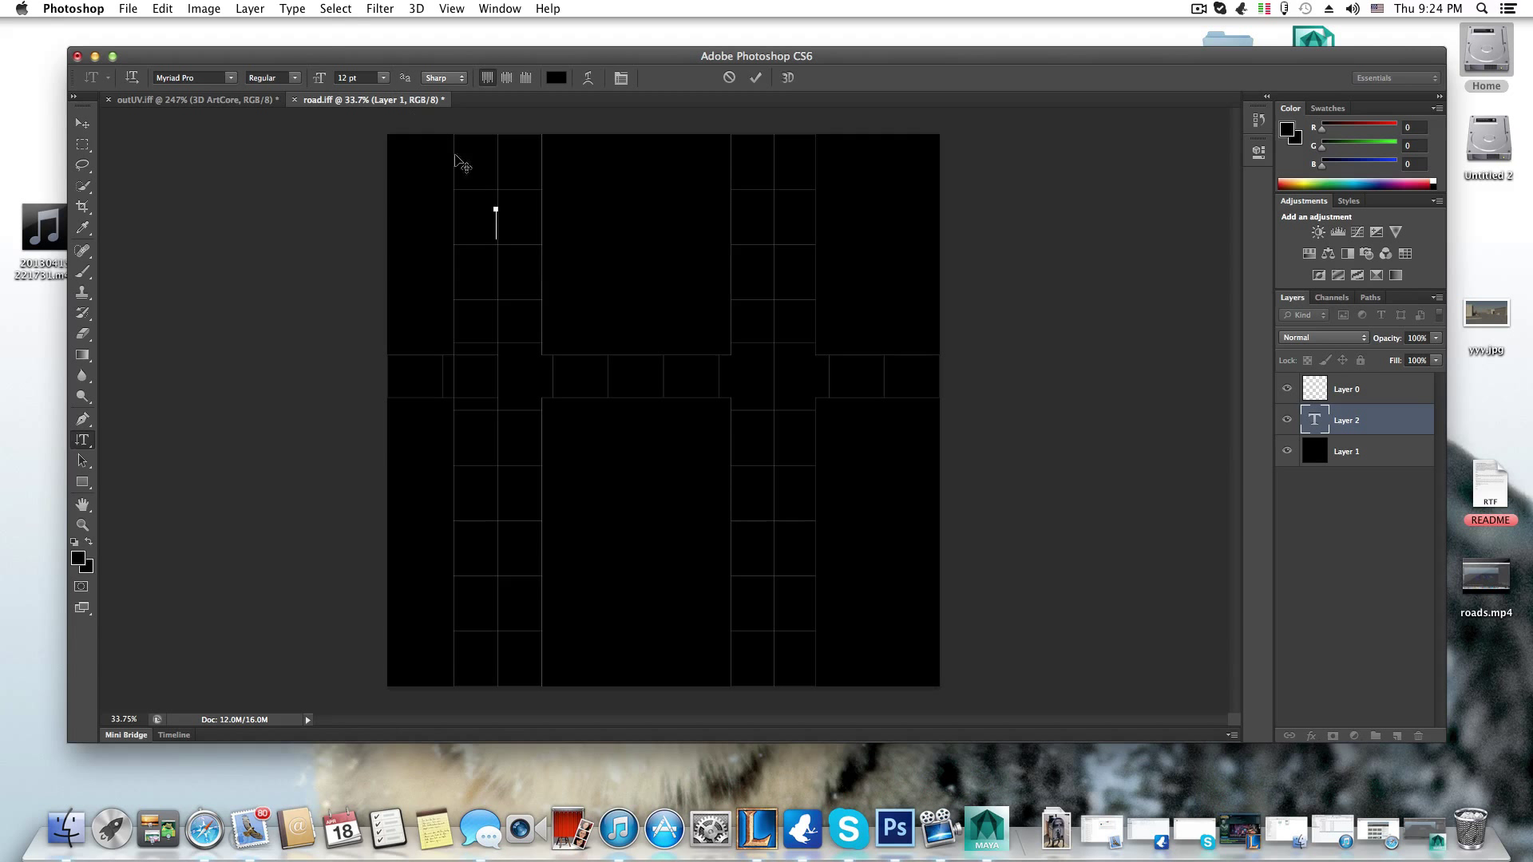
{"action": "left_click", "coordinate": [391, 77]}
{"action": "left_click", "coordinate": [382, 226]}
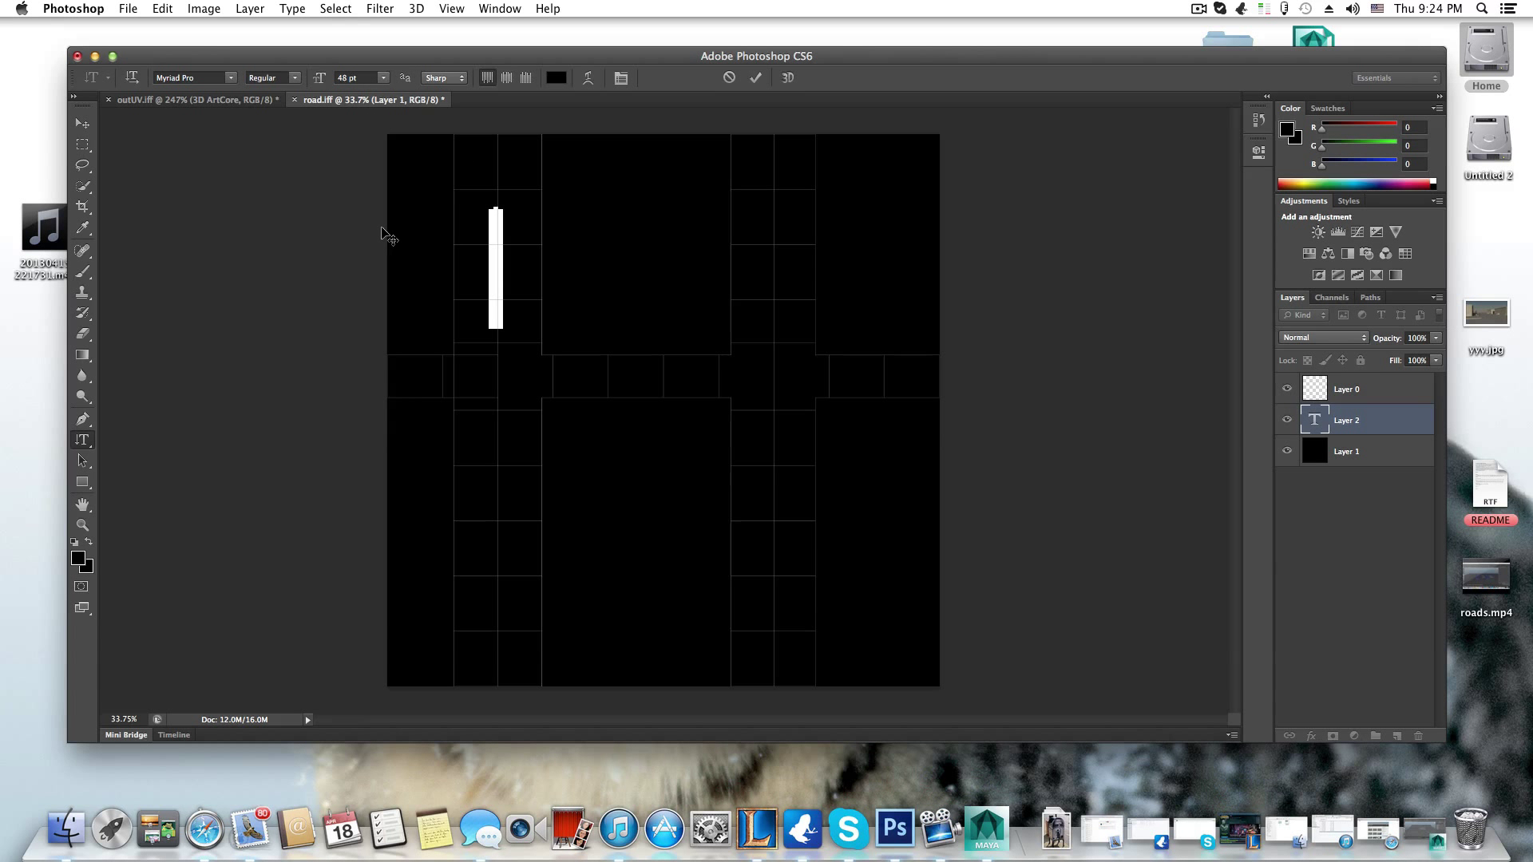
{"action": "left_click", "coordinate": [383, 78]}
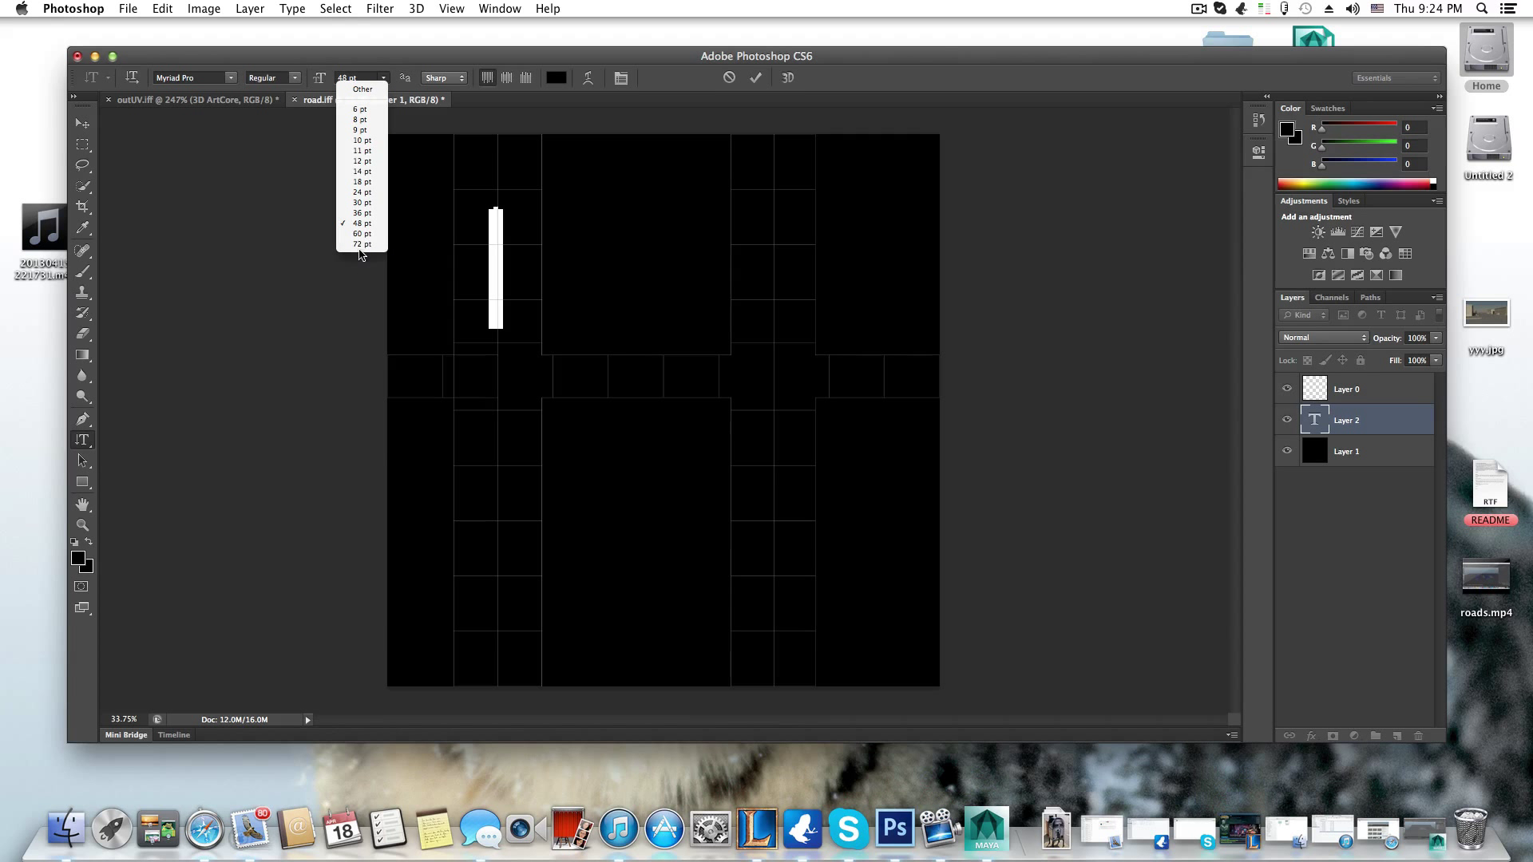
{"action": "left_click", "coordinate": [363, 88]}
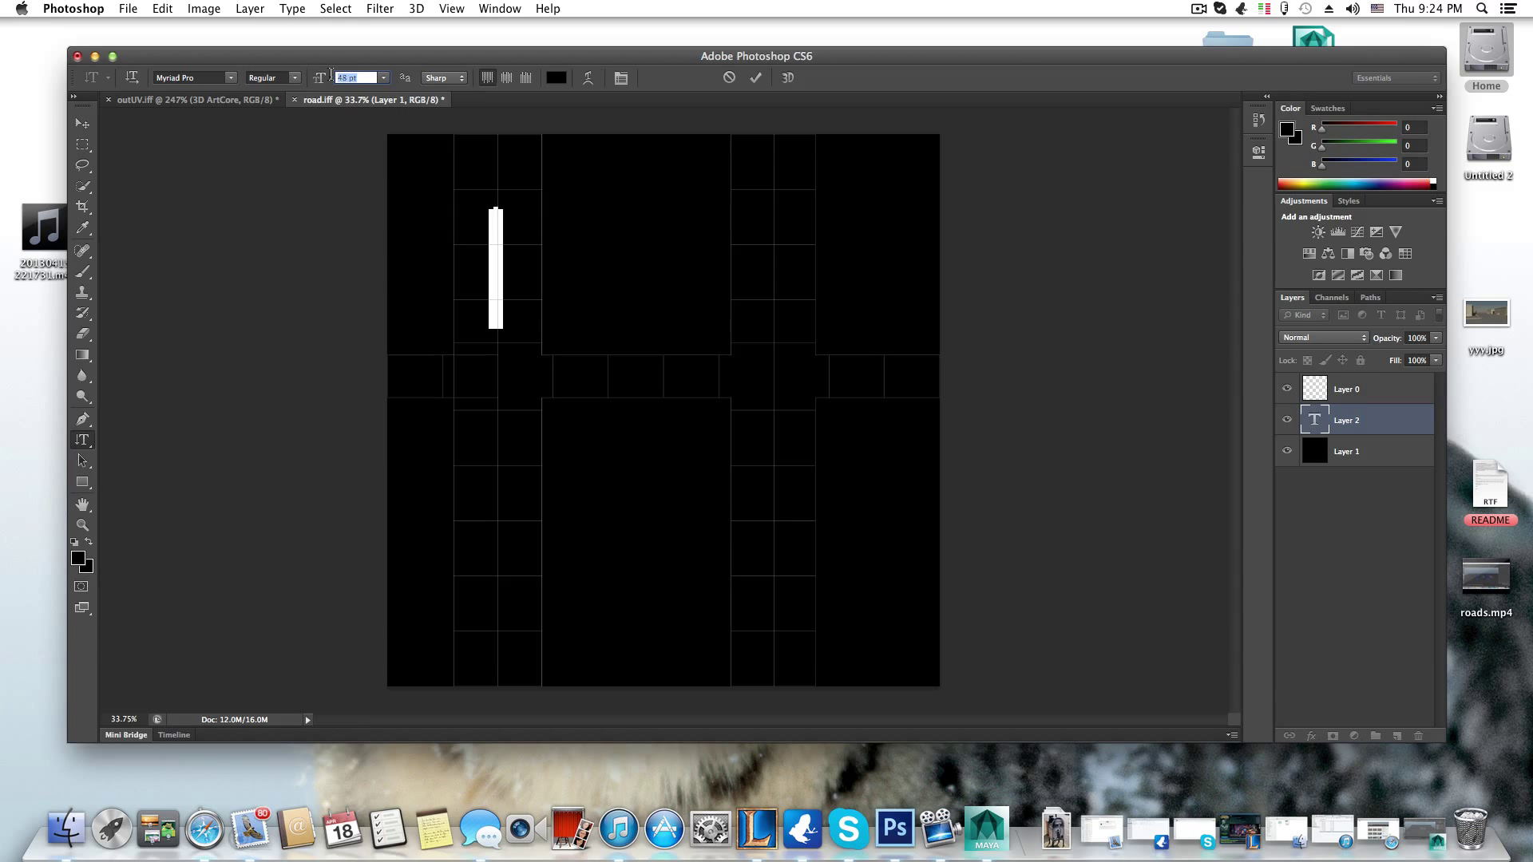
{"action": "type", "text": "200"}
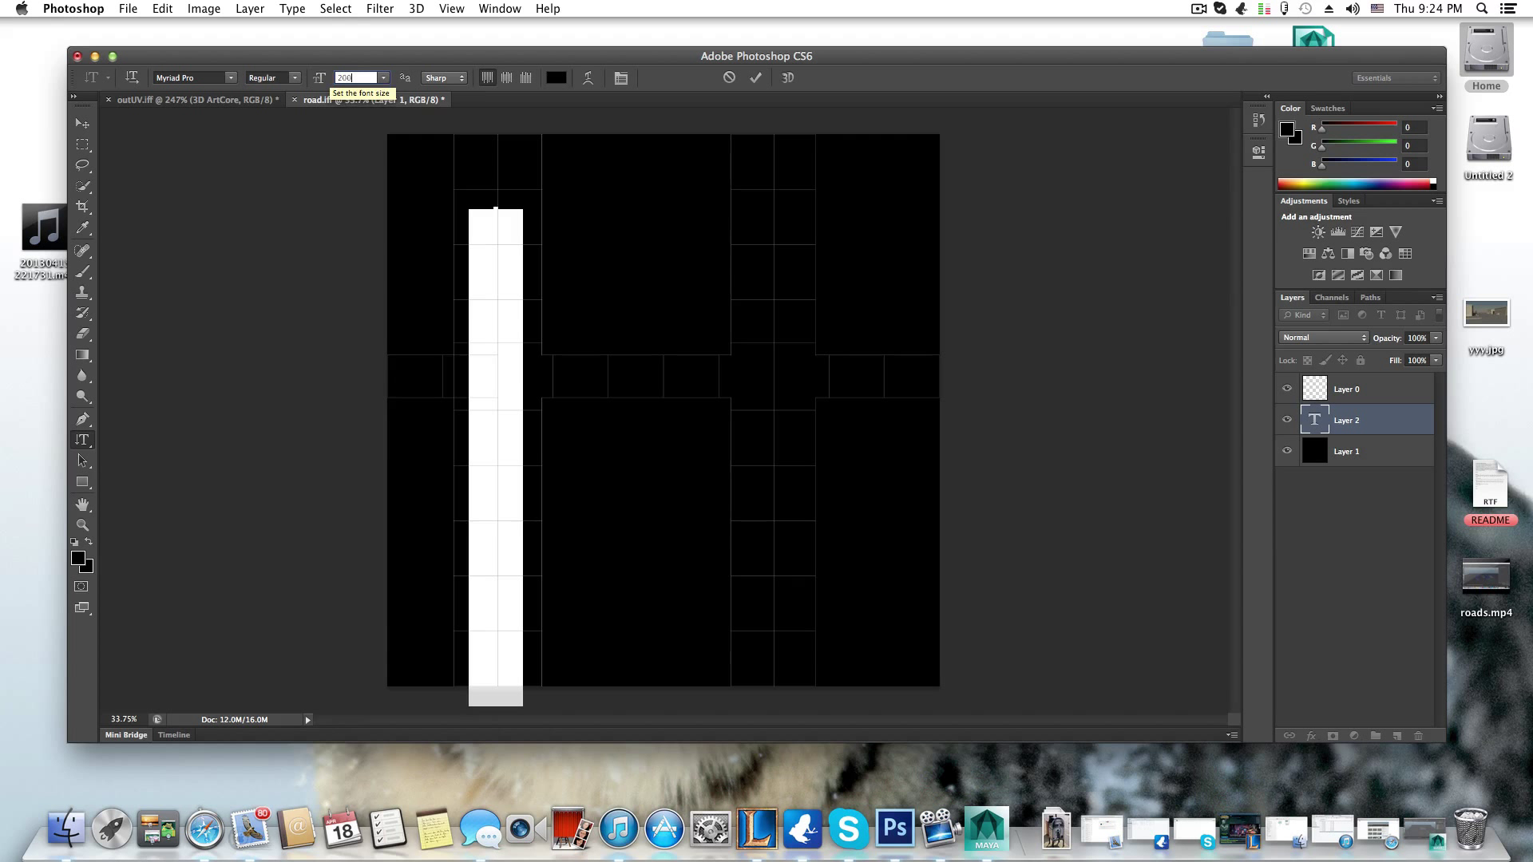
{"action": "key", "text": "Return"}
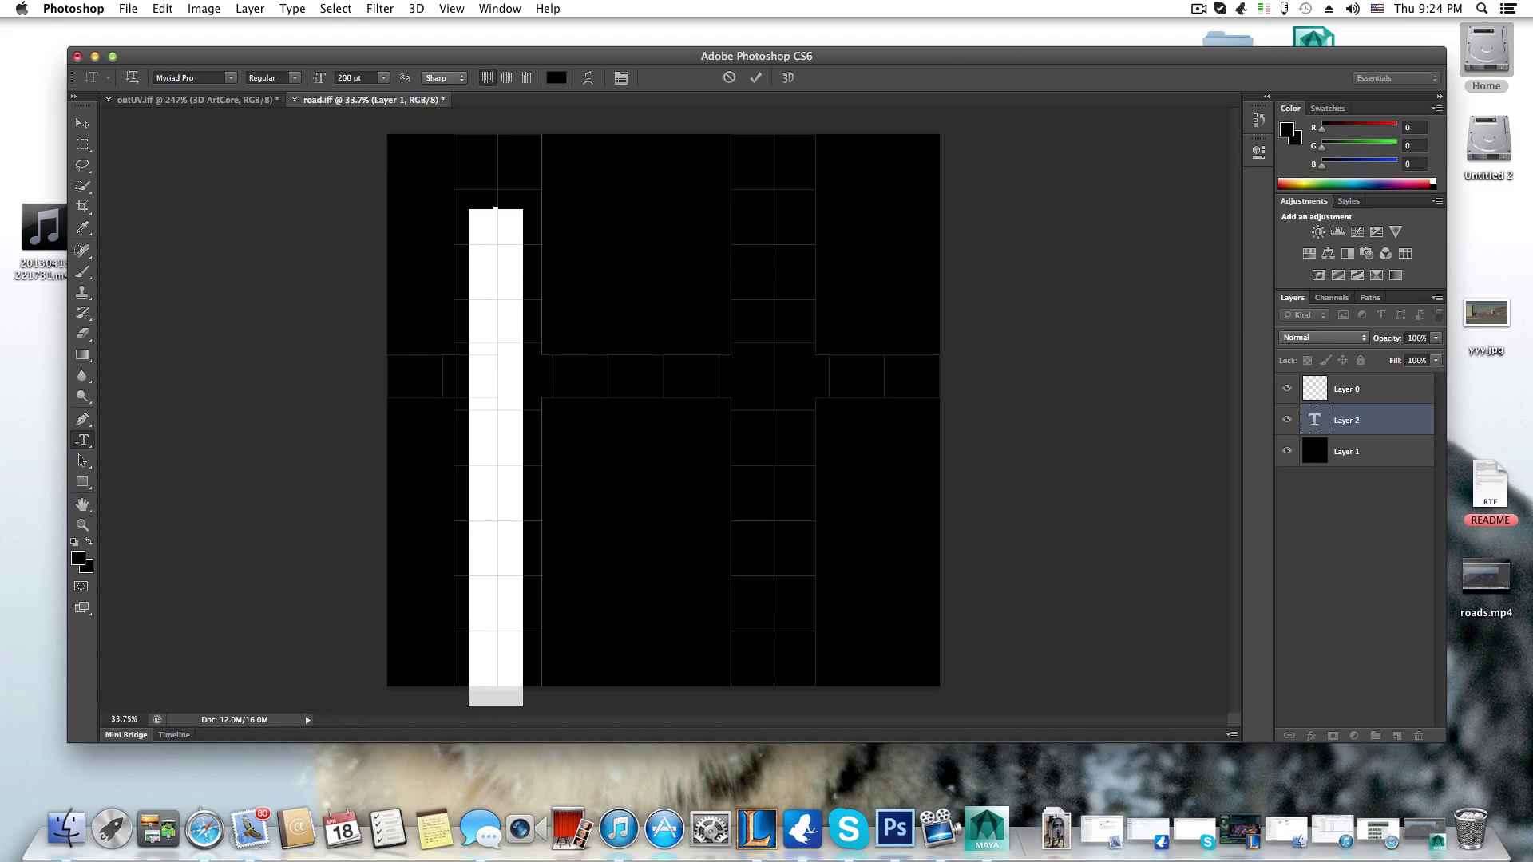
{"action": "left_click", "coordinate": [755, 78]}
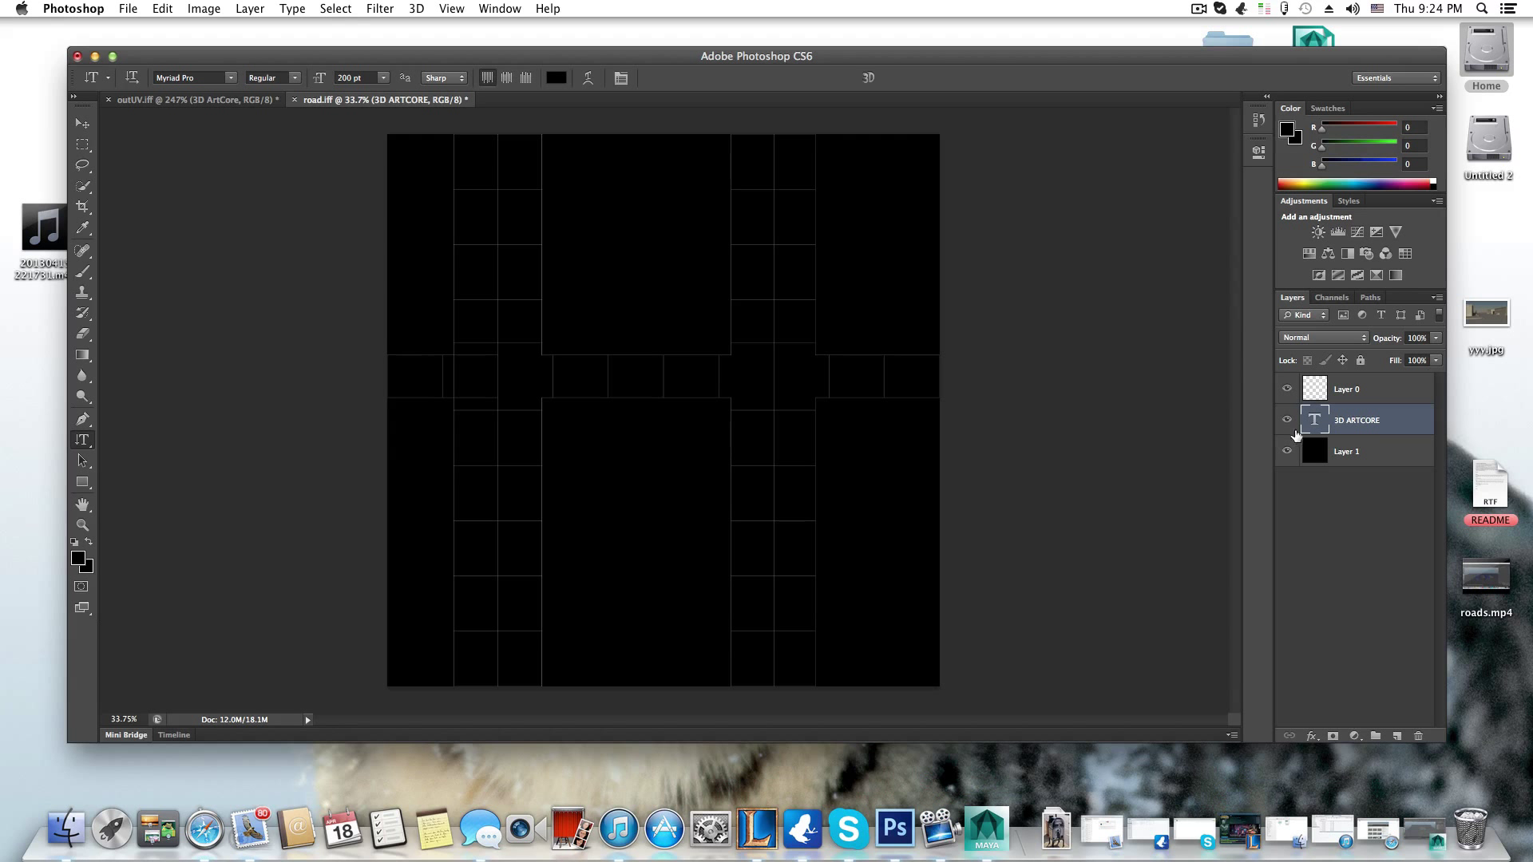
- Recolour the 3D ARTCORE text to bright yellow and move it up so the whole word fits along the left street
{"action": "double_click", "coordinate": [1339, 423]}
{"action": "double_click", "coordinate": [1316, 420]}
{"action": "left_click", "coordinate": [1292, 130]}
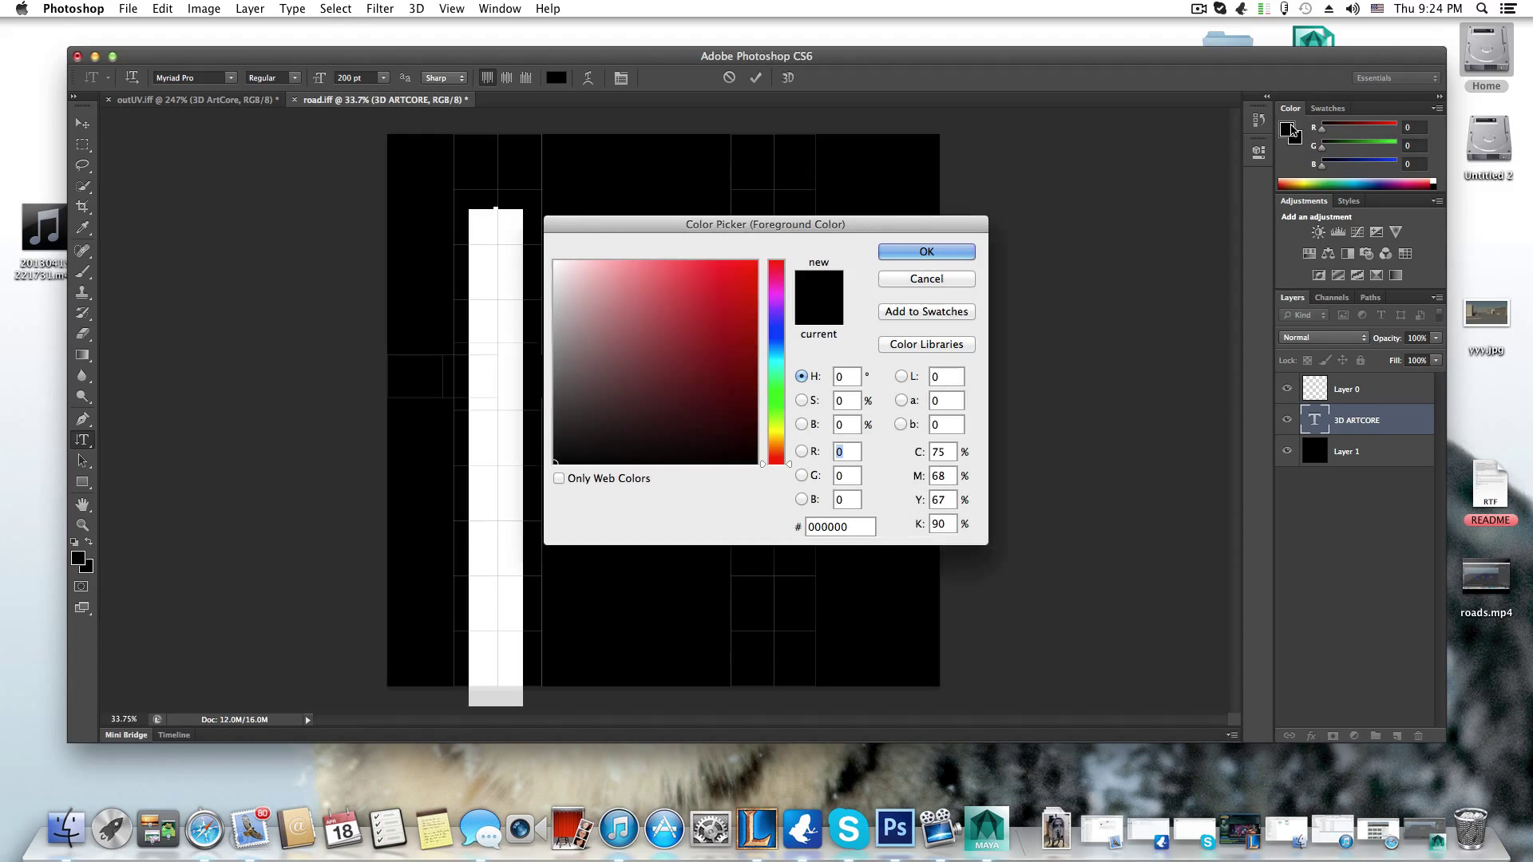
{"action": "left_click", "coordinate": [773, 441]}
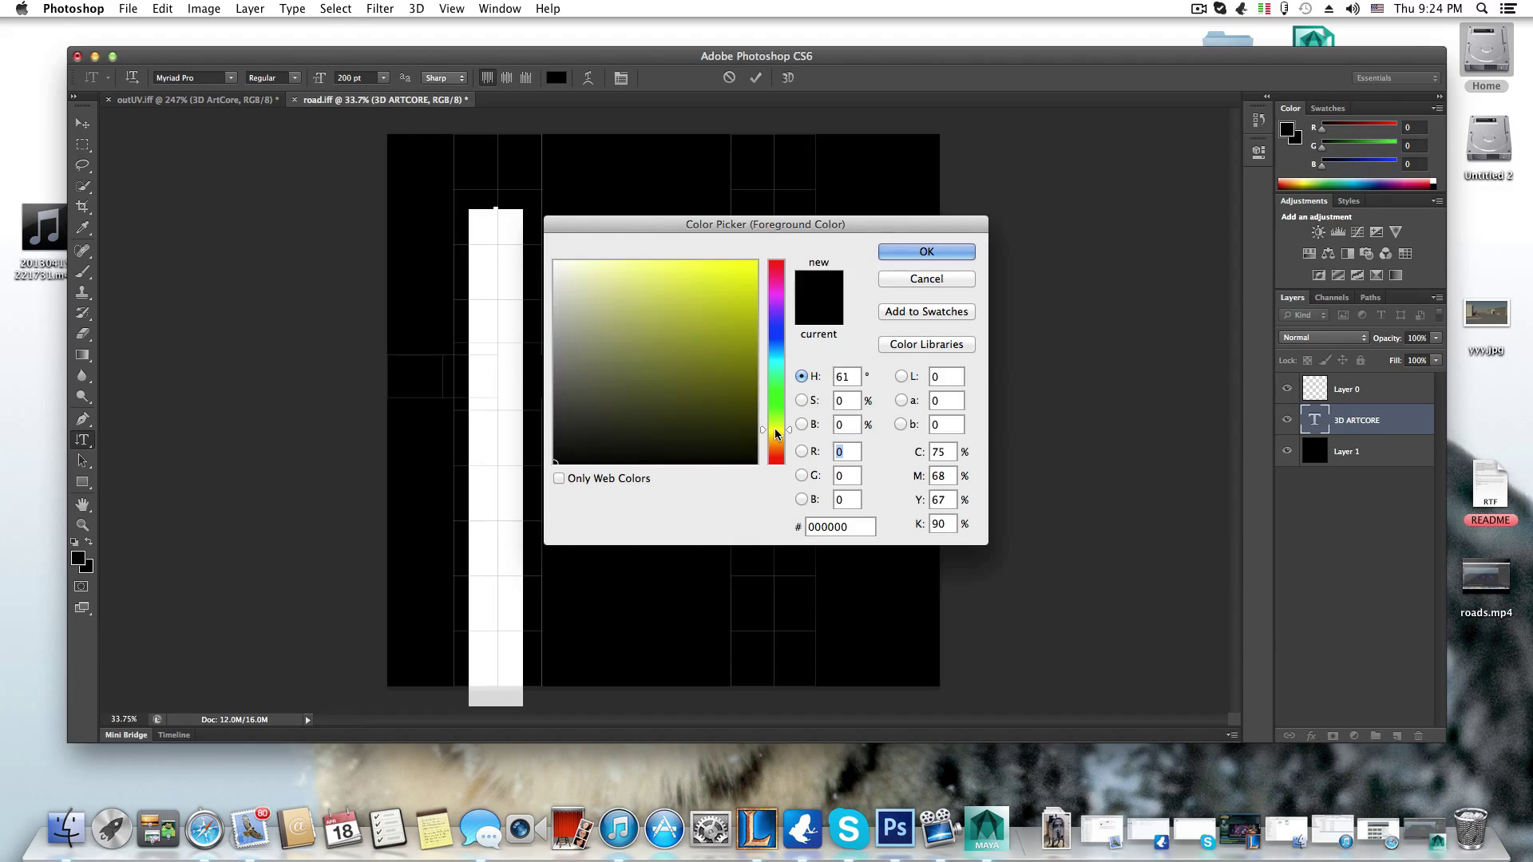
{"action": "left_click", "coordinate": [756, 261]}
{"action": "left_click", "coordinate": [904, 255]}
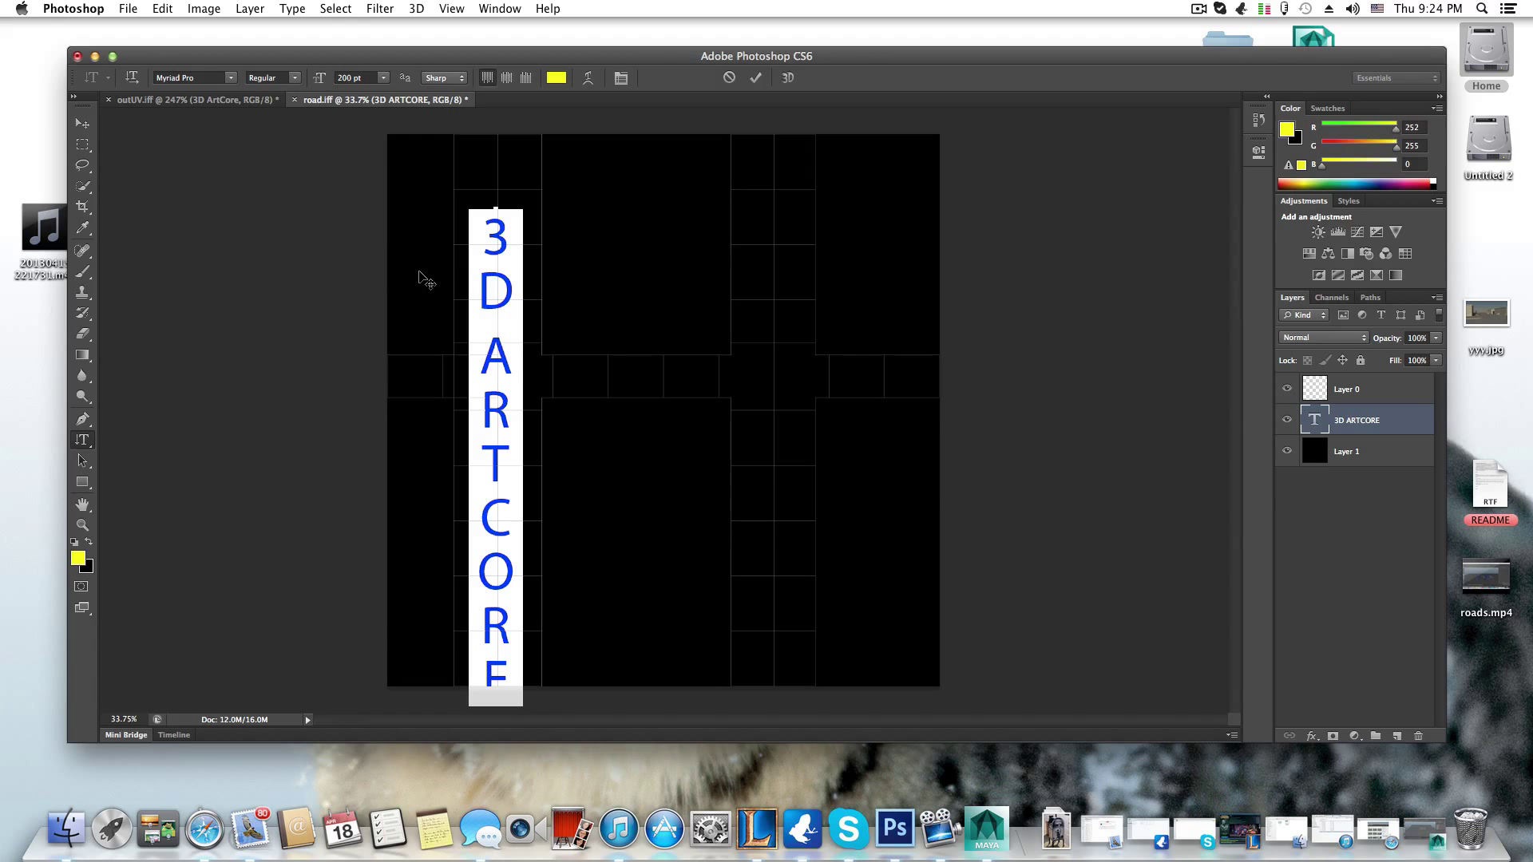
{"action": "left_click", "coordinate": [82, 123]}
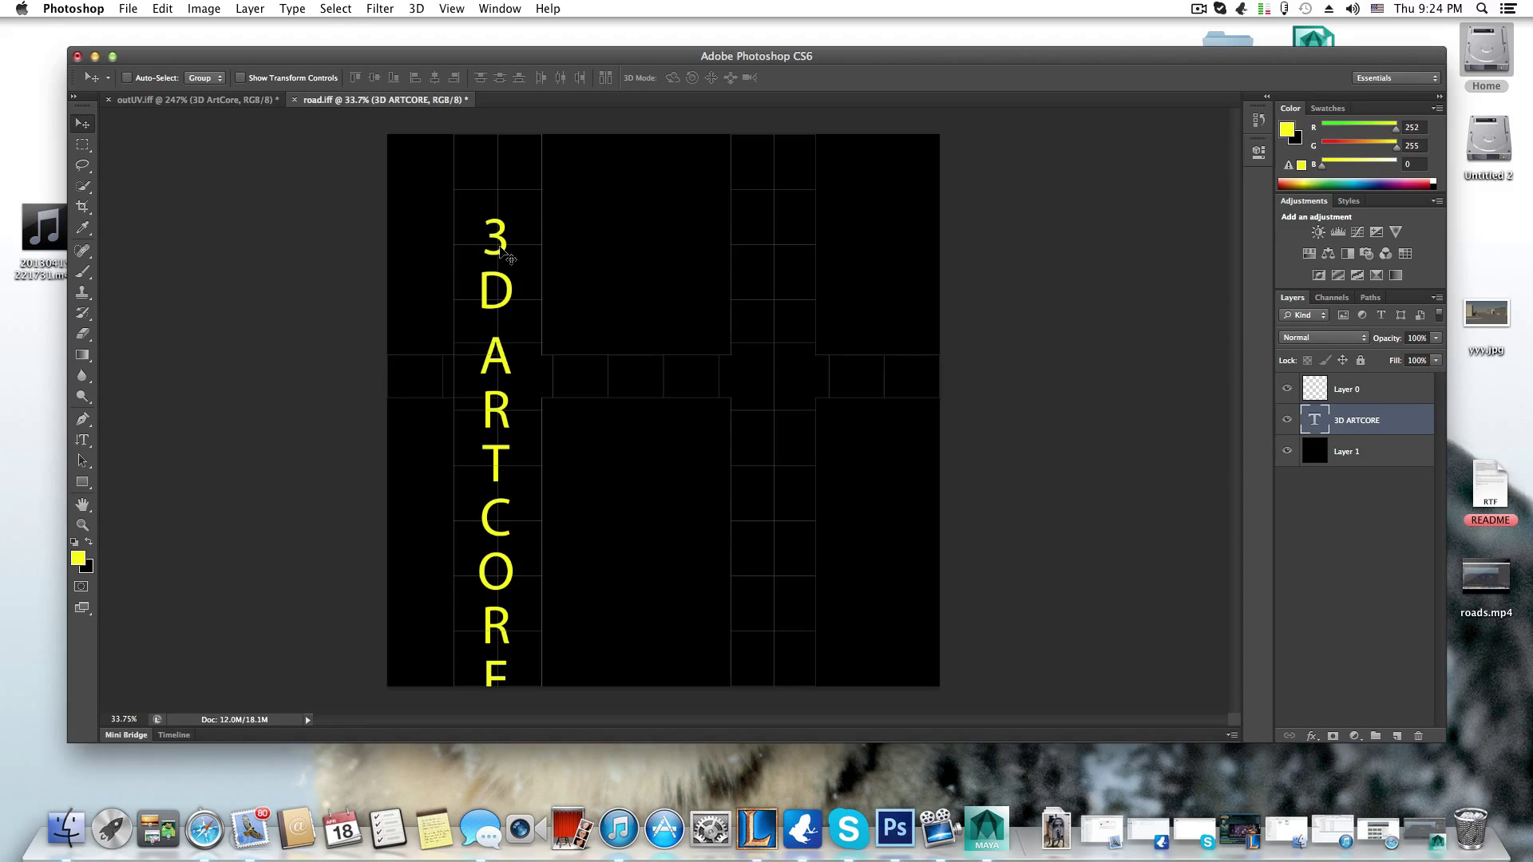
{"action": "left_click_drag", "start_coordinate": [499, 247], "coordinate": [504, 206]}
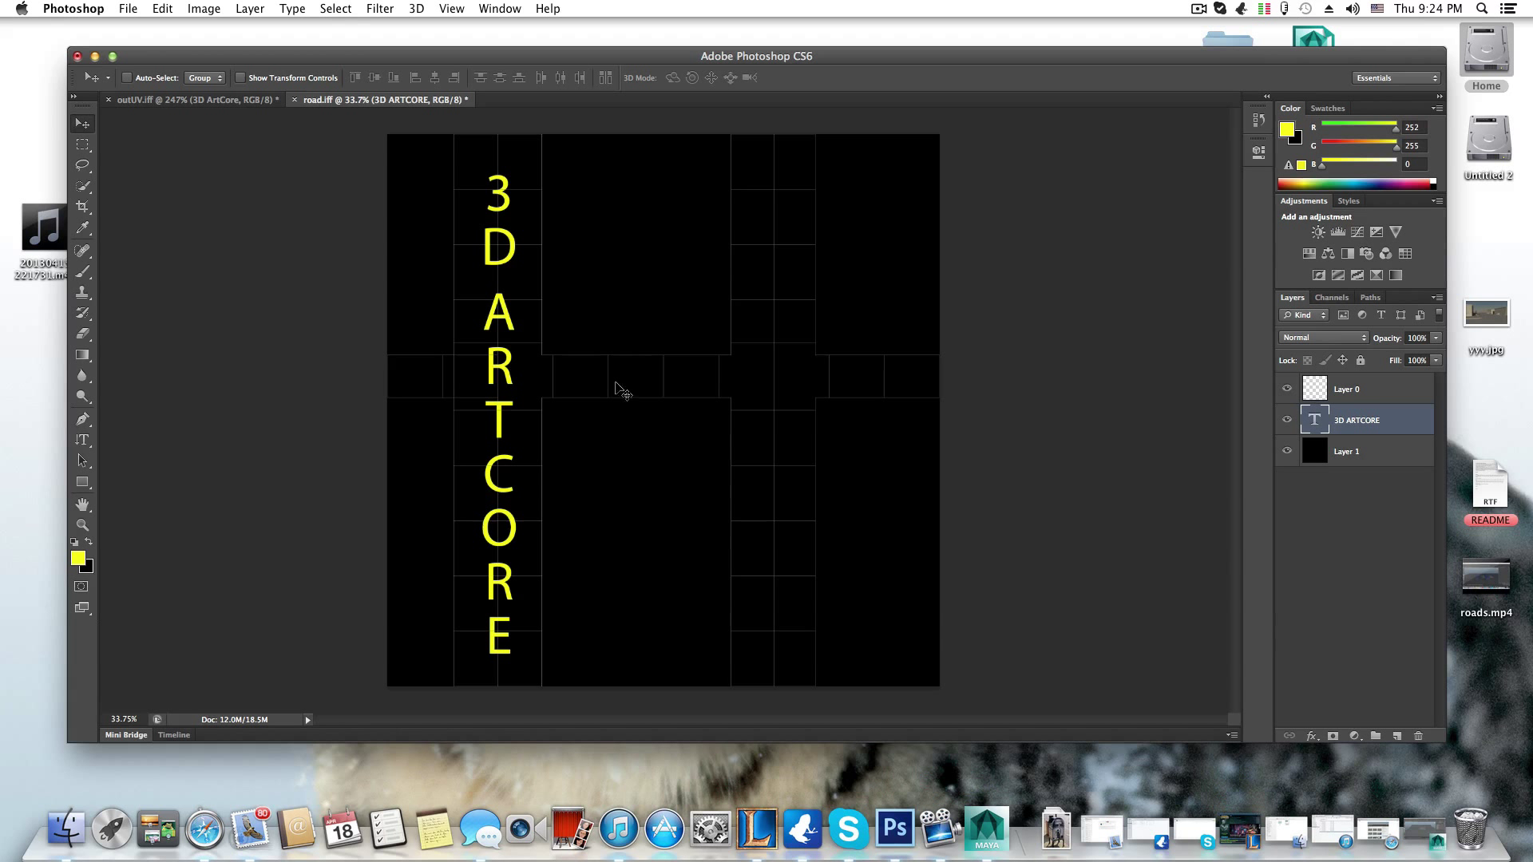
- Duplicate the 3D ARTCORE text layer within road.iff and place the copy along the right vertical street
{"action": "right_click", "coordinate": [1367, 422]}
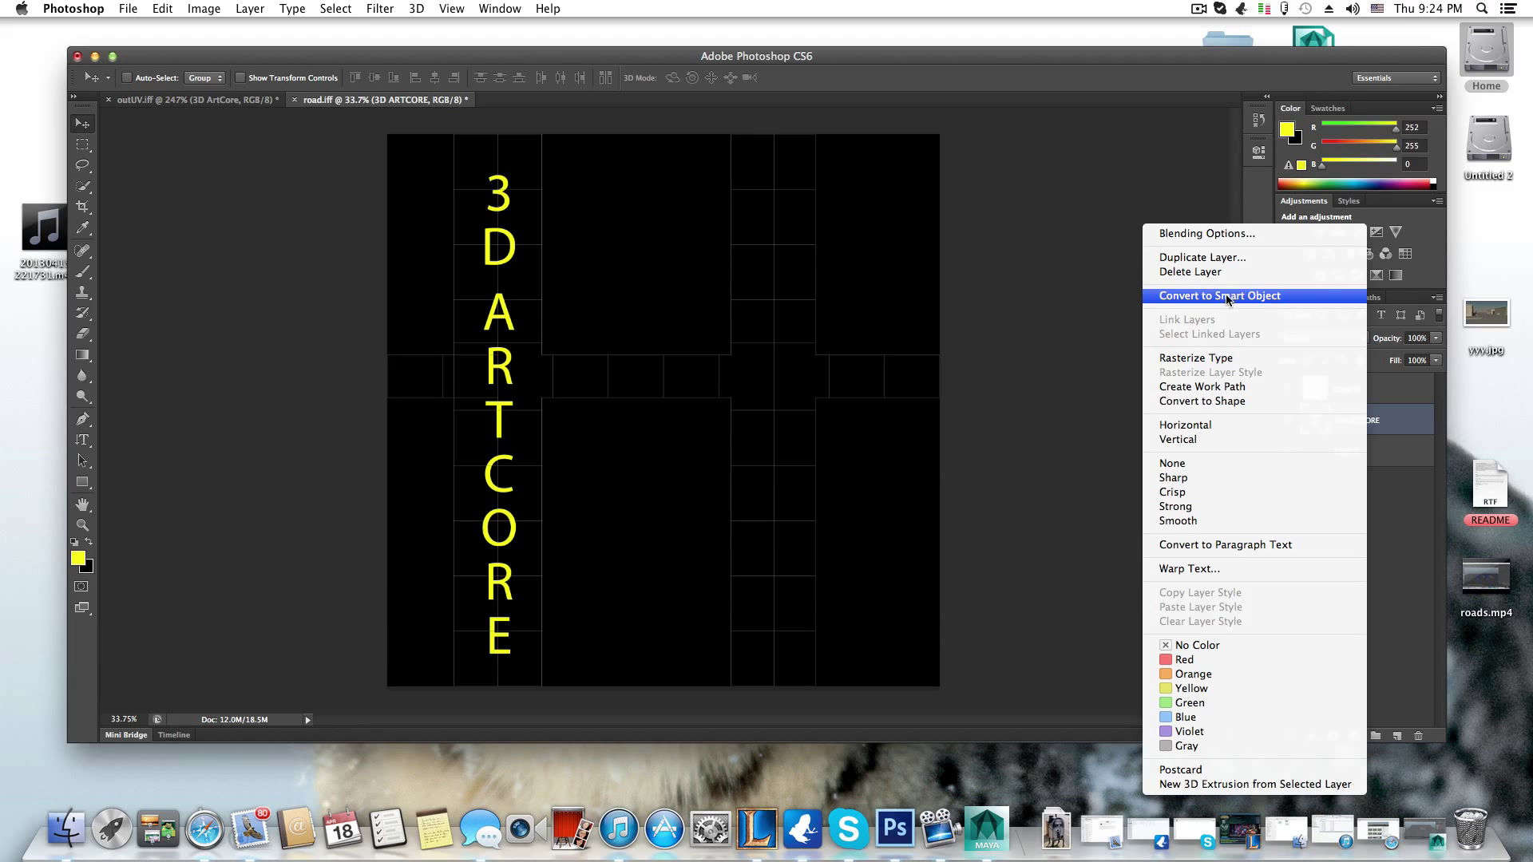
{"action": "left_click", "coordinate": [1203, 257]}
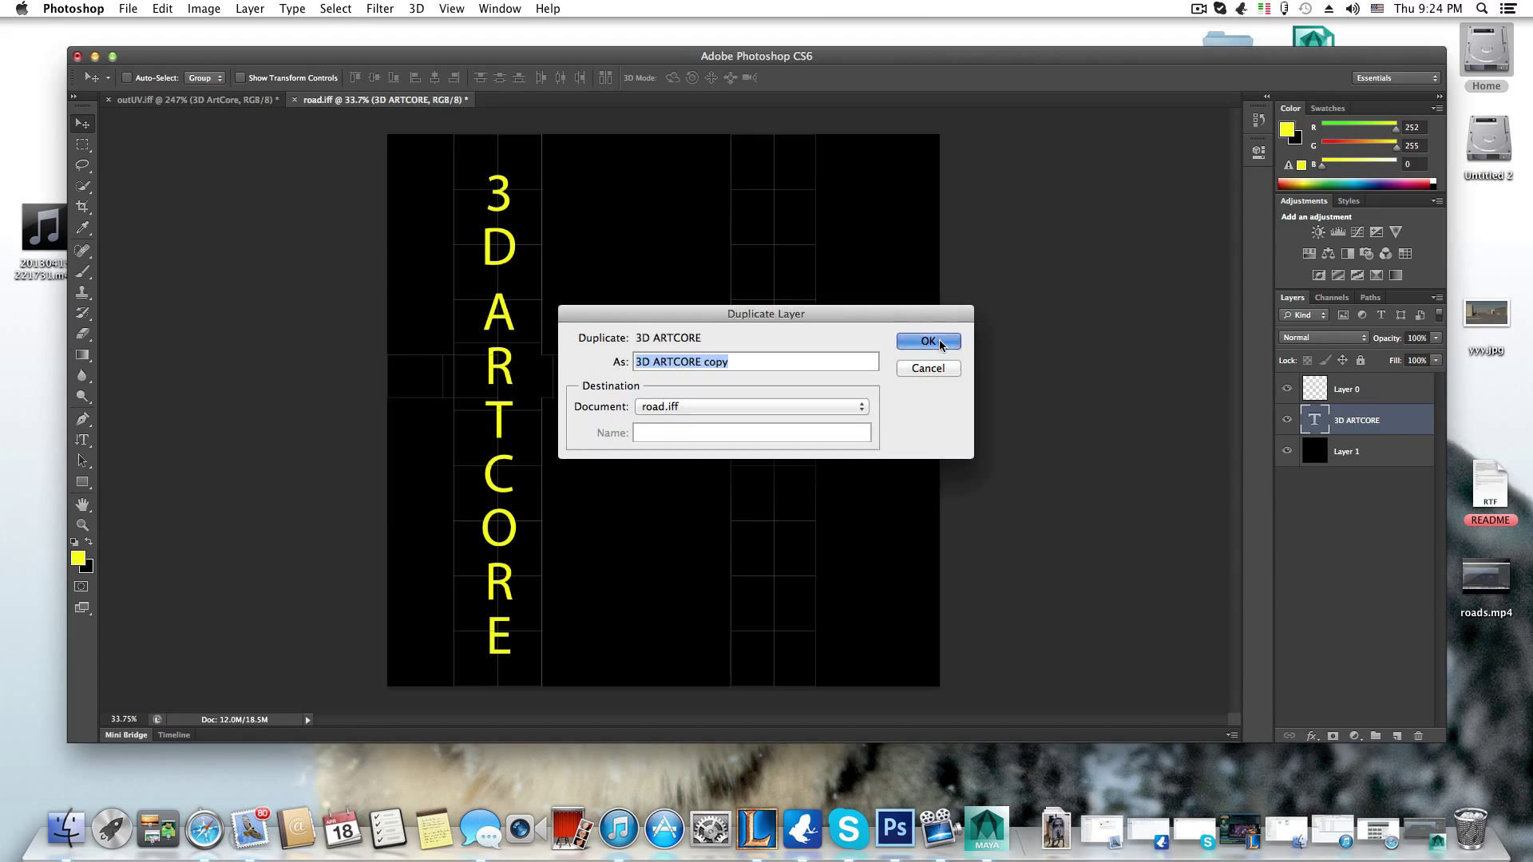
{"action": "left_click", "coordinate": [928, 342]}
{"action": "left_click_drag", "start_coordinate": [622, 314], "coordinate": [778, 311]}
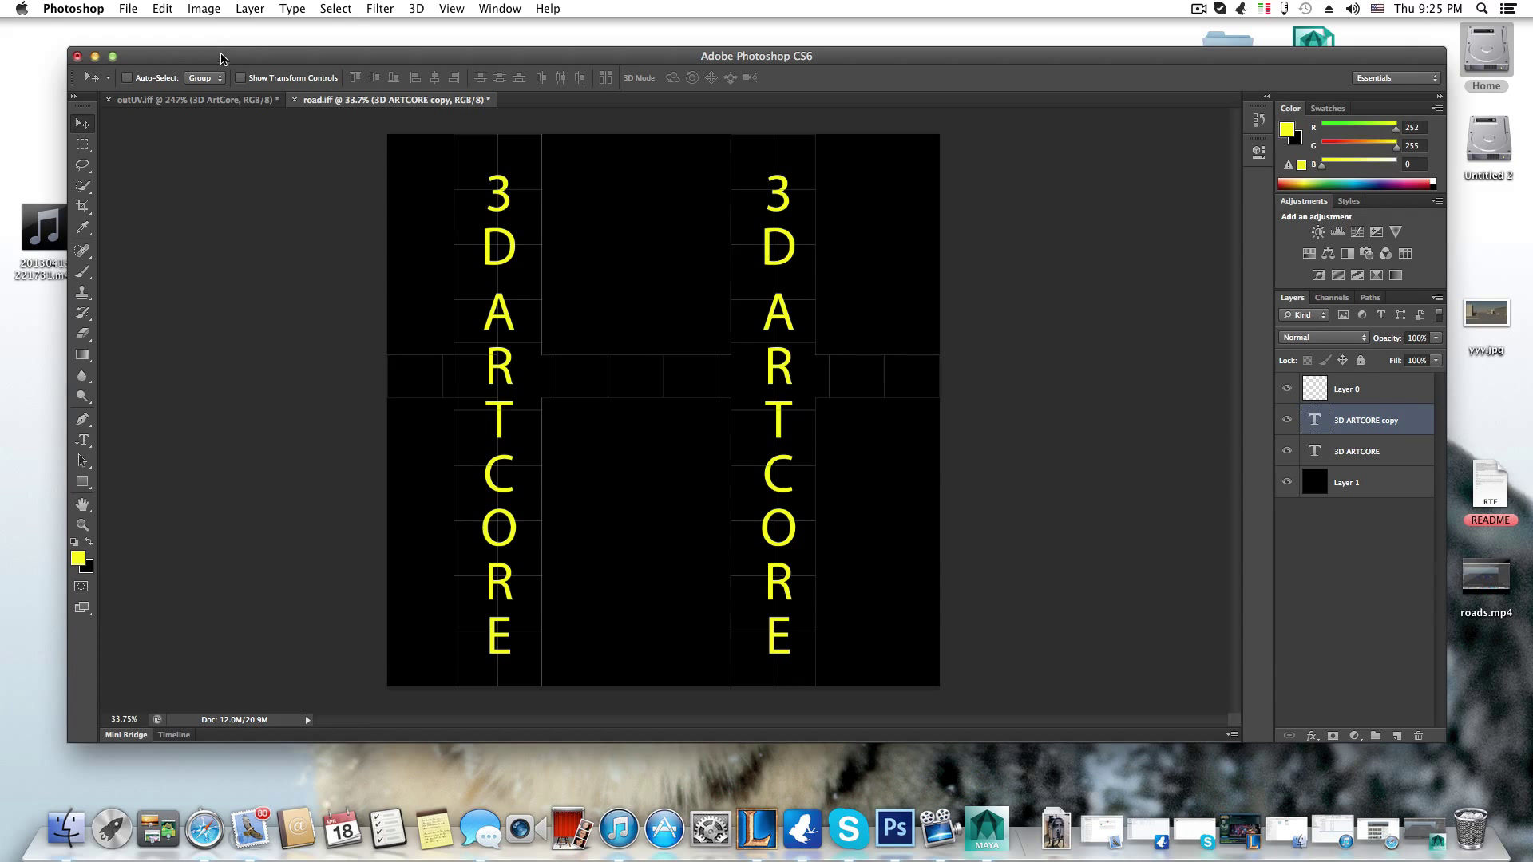
{"action": "left_click", "coordinate": [127, 8]}
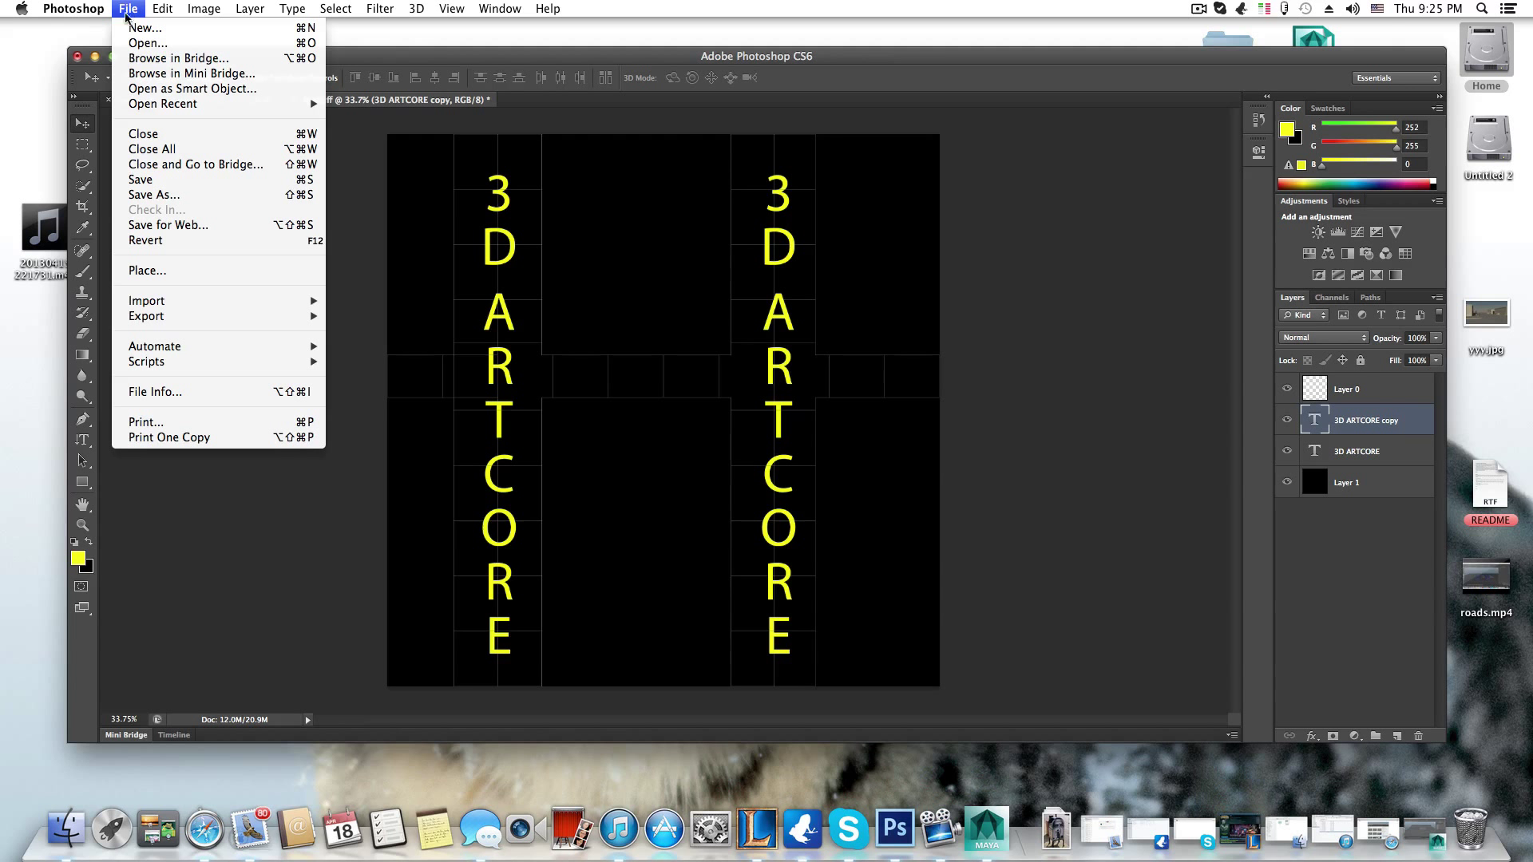
{"action": "left_click", "coordinate": [168, 182]}
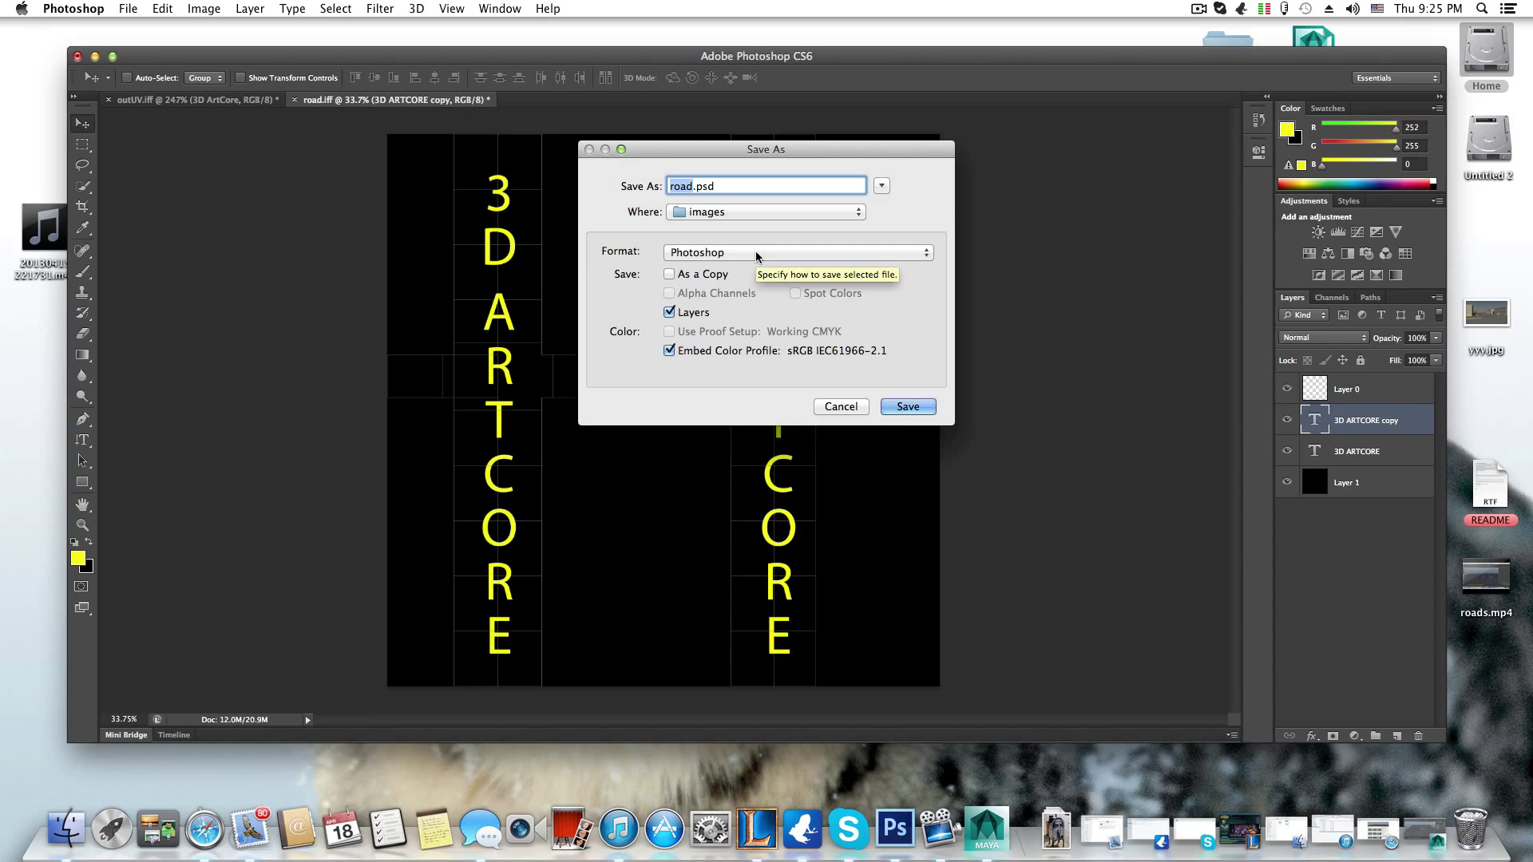
{"action": "left_click", "coordinate": [902, 408]}
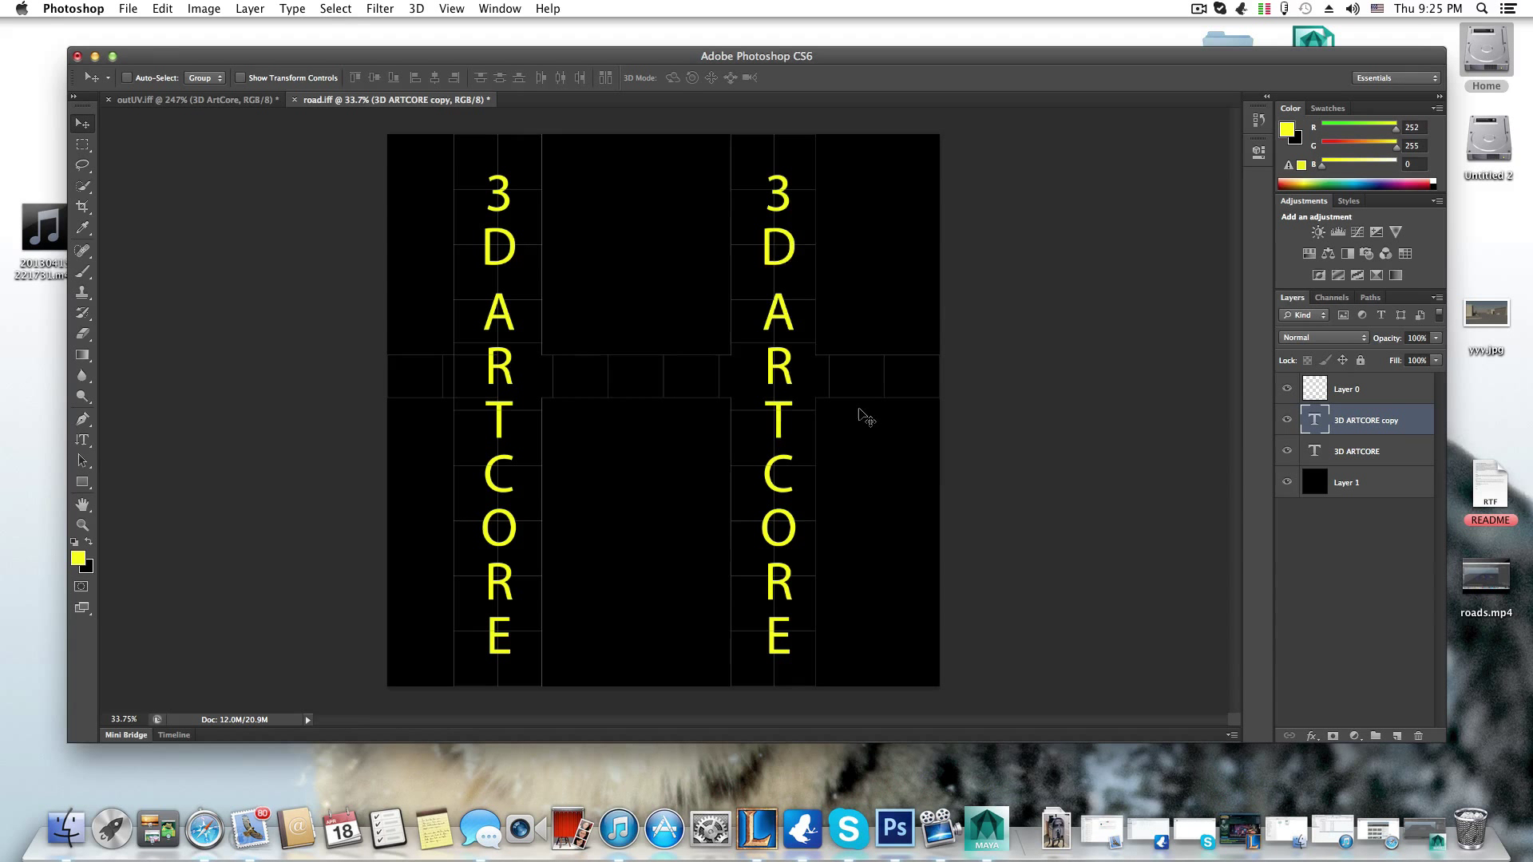
{"action": "left_click", "coordinate": [130, 10]}
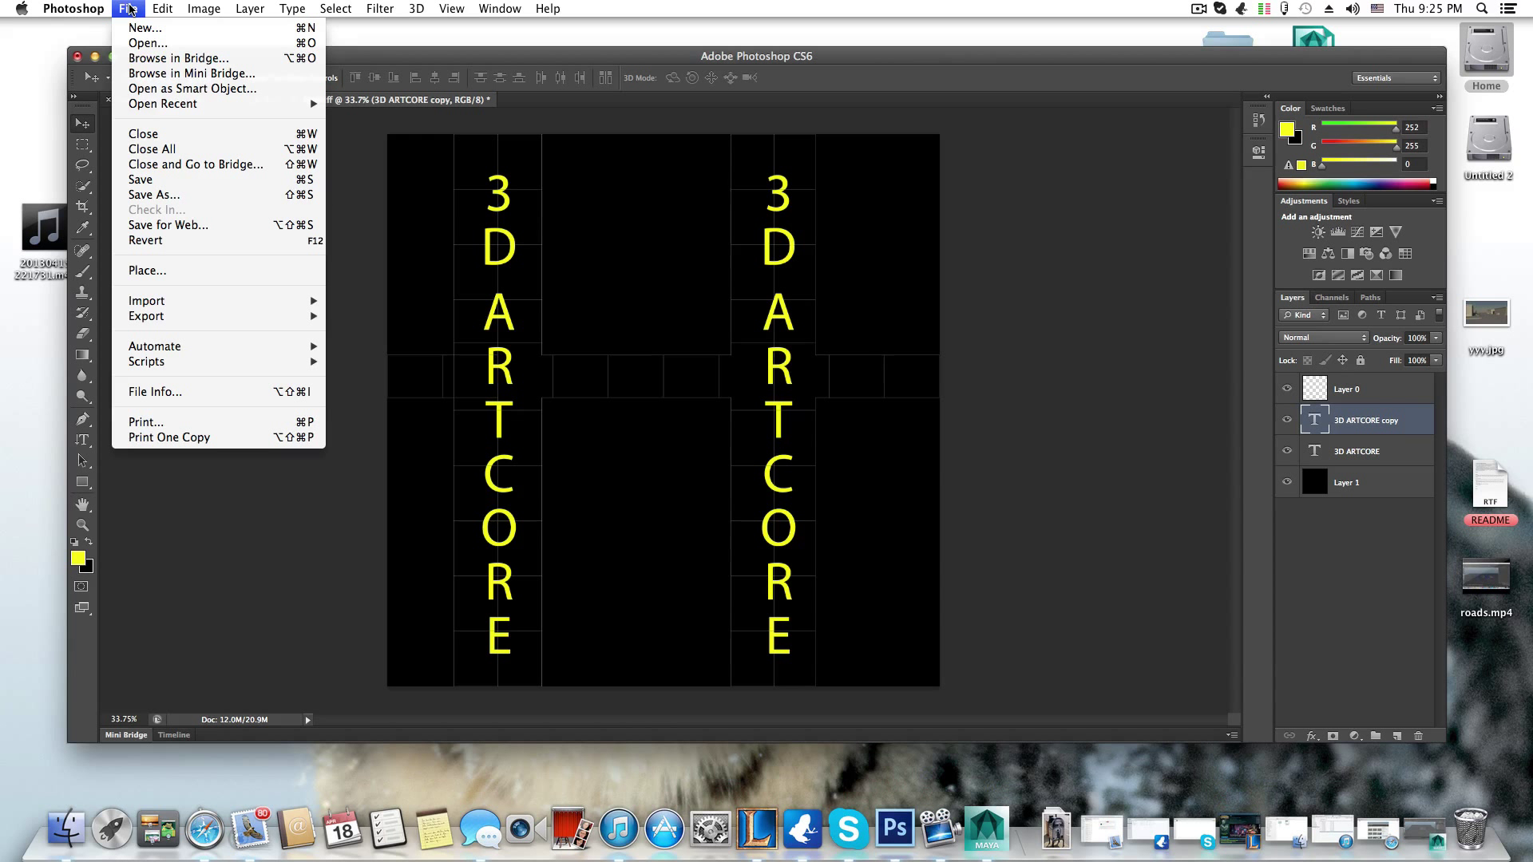
{"action": "left_click", "coordinate": [164, 180]}
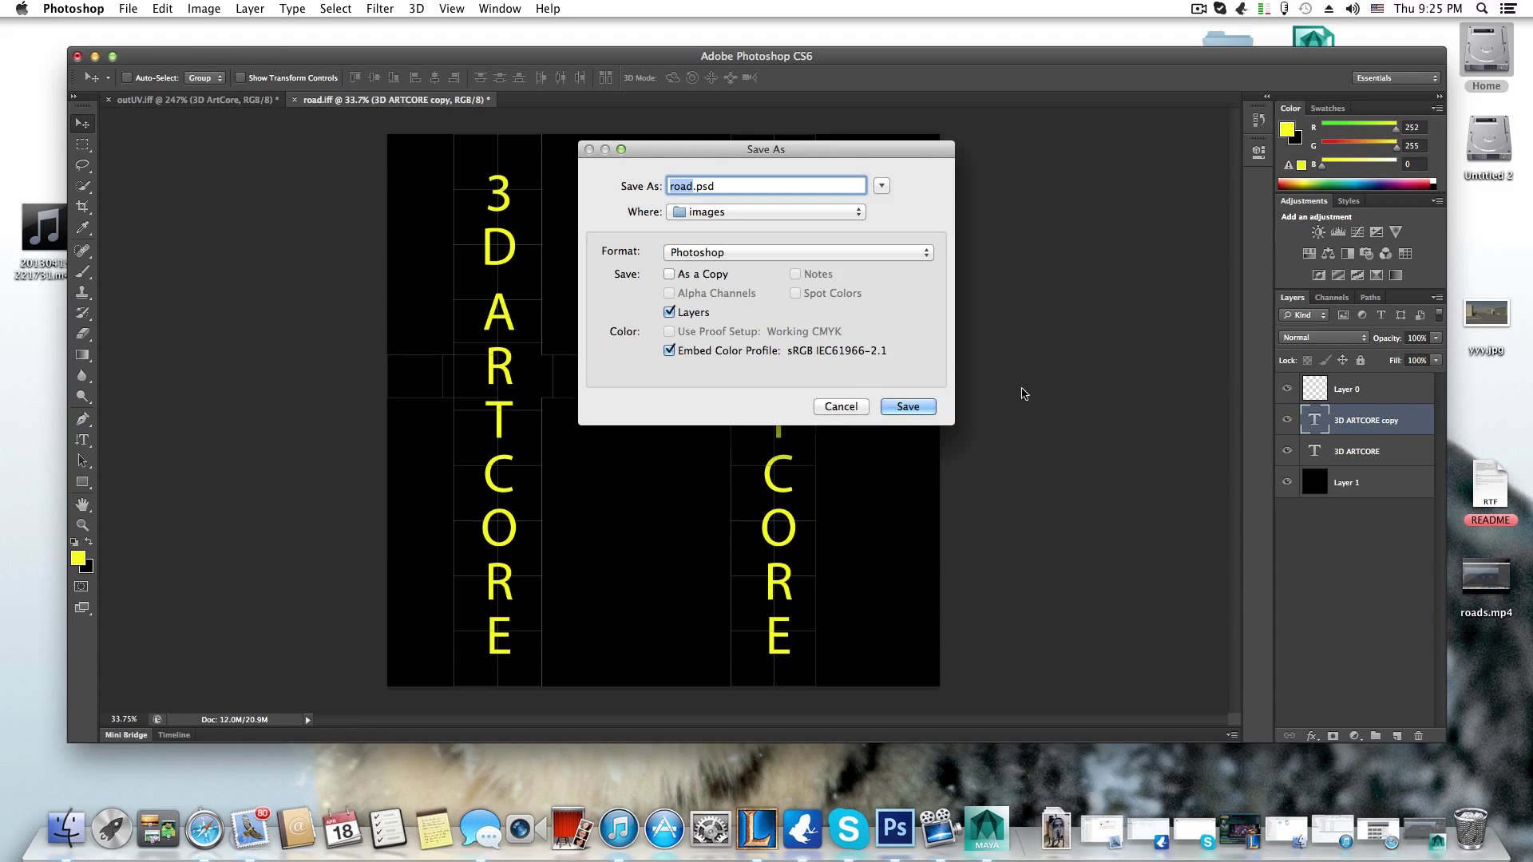
{"action": "left_click", "coordinate": [843, 407]}
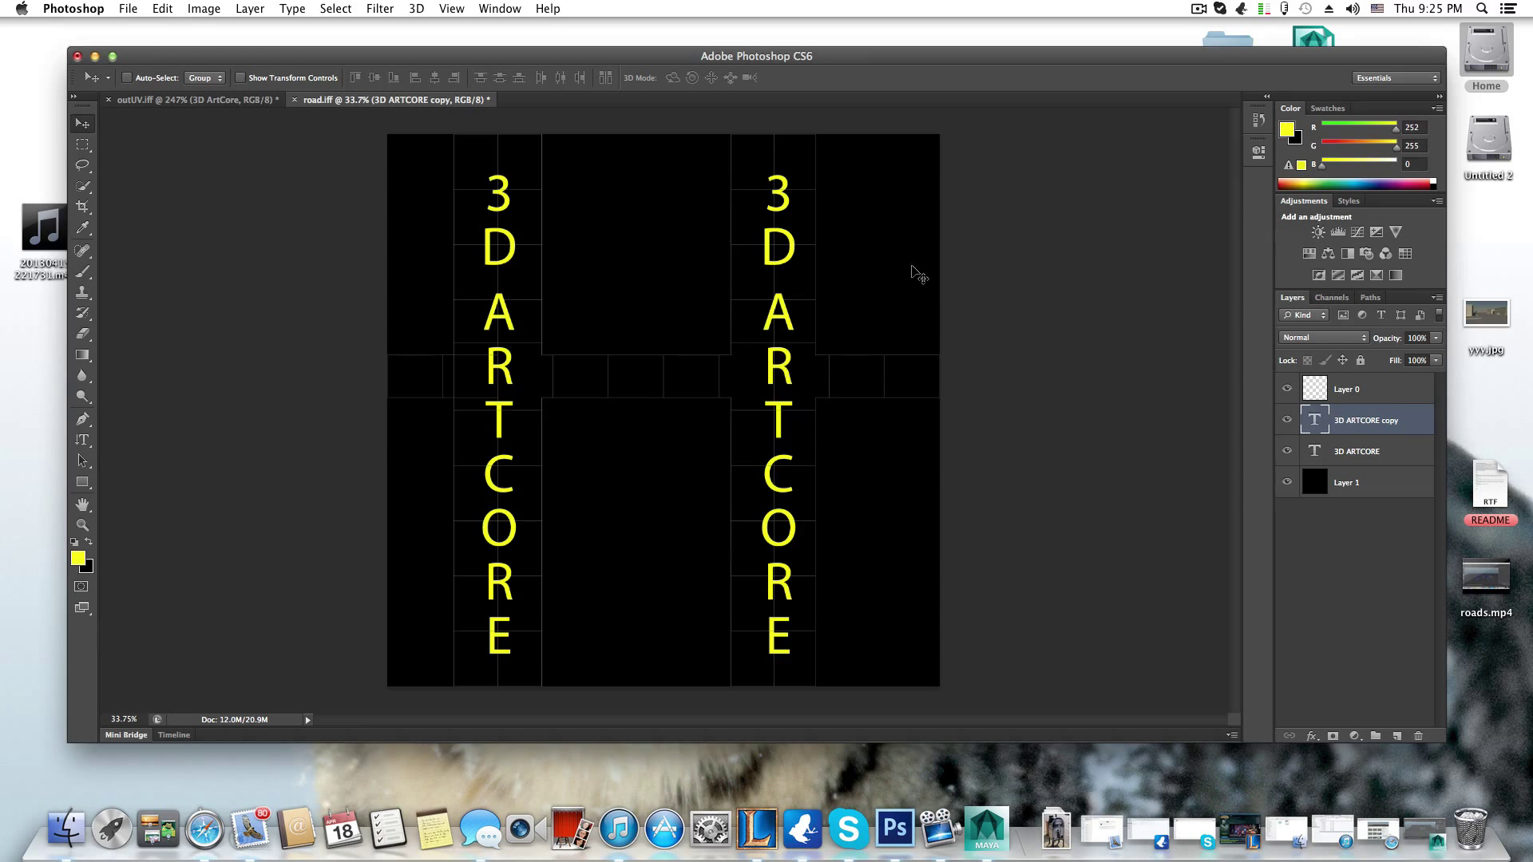
- Hide the UV-line layer and save the road texture to the images folder as road copy.iff in IFF format for the Maya platform
{"action": "left_click", "coordinate": [1286, 390]}
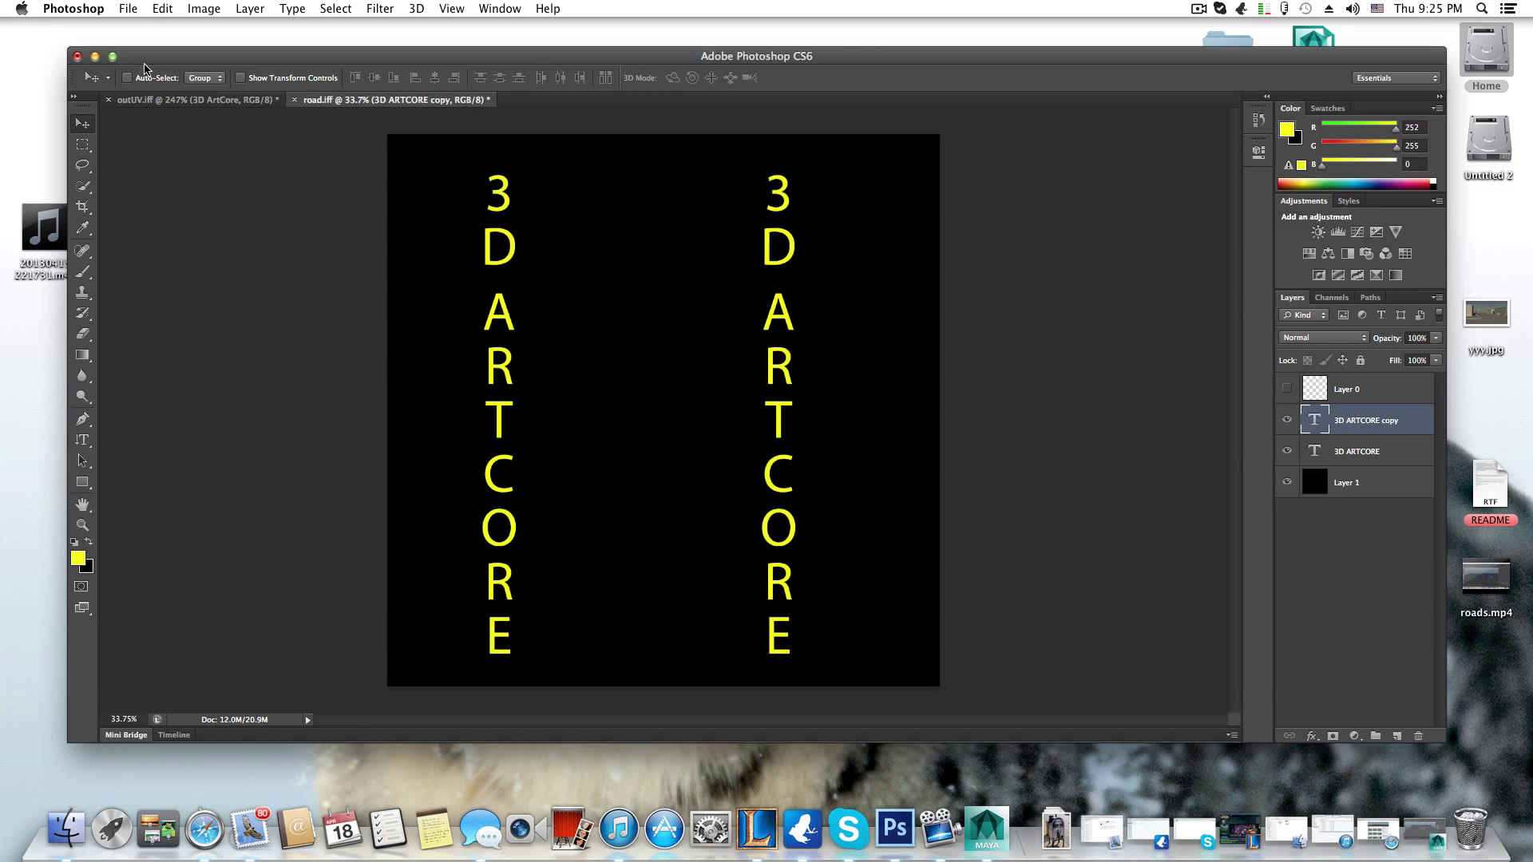
{"action": "left_click_drag", "start_coordinate": [154, 61], "coordinate": [151, 53]}
{"action": "left_click", "coordinate": [127, 8]}
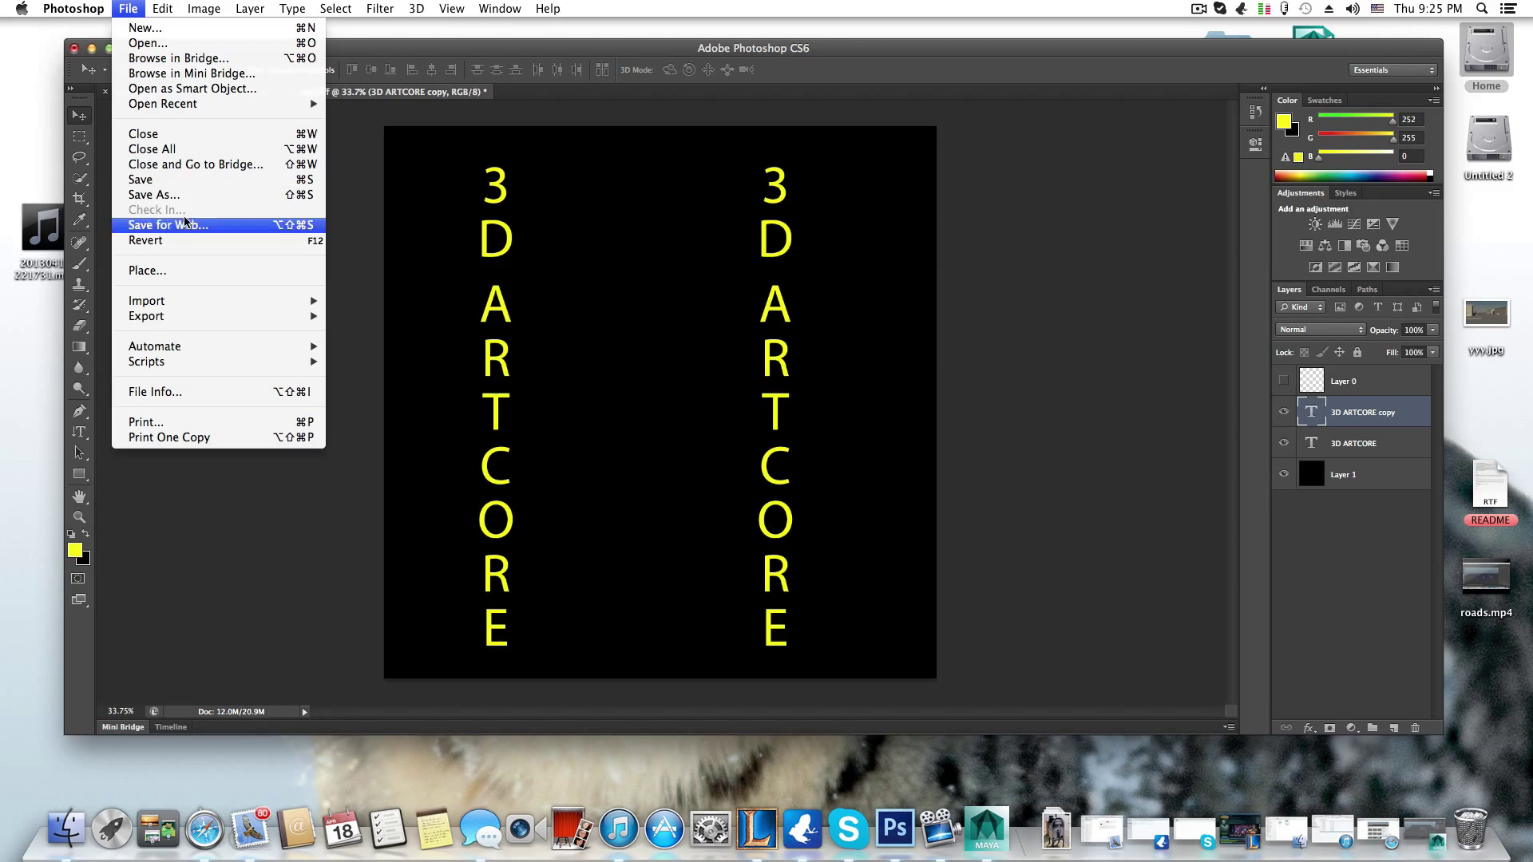
{"action": "left_click", "coordinate": [177, 182]}
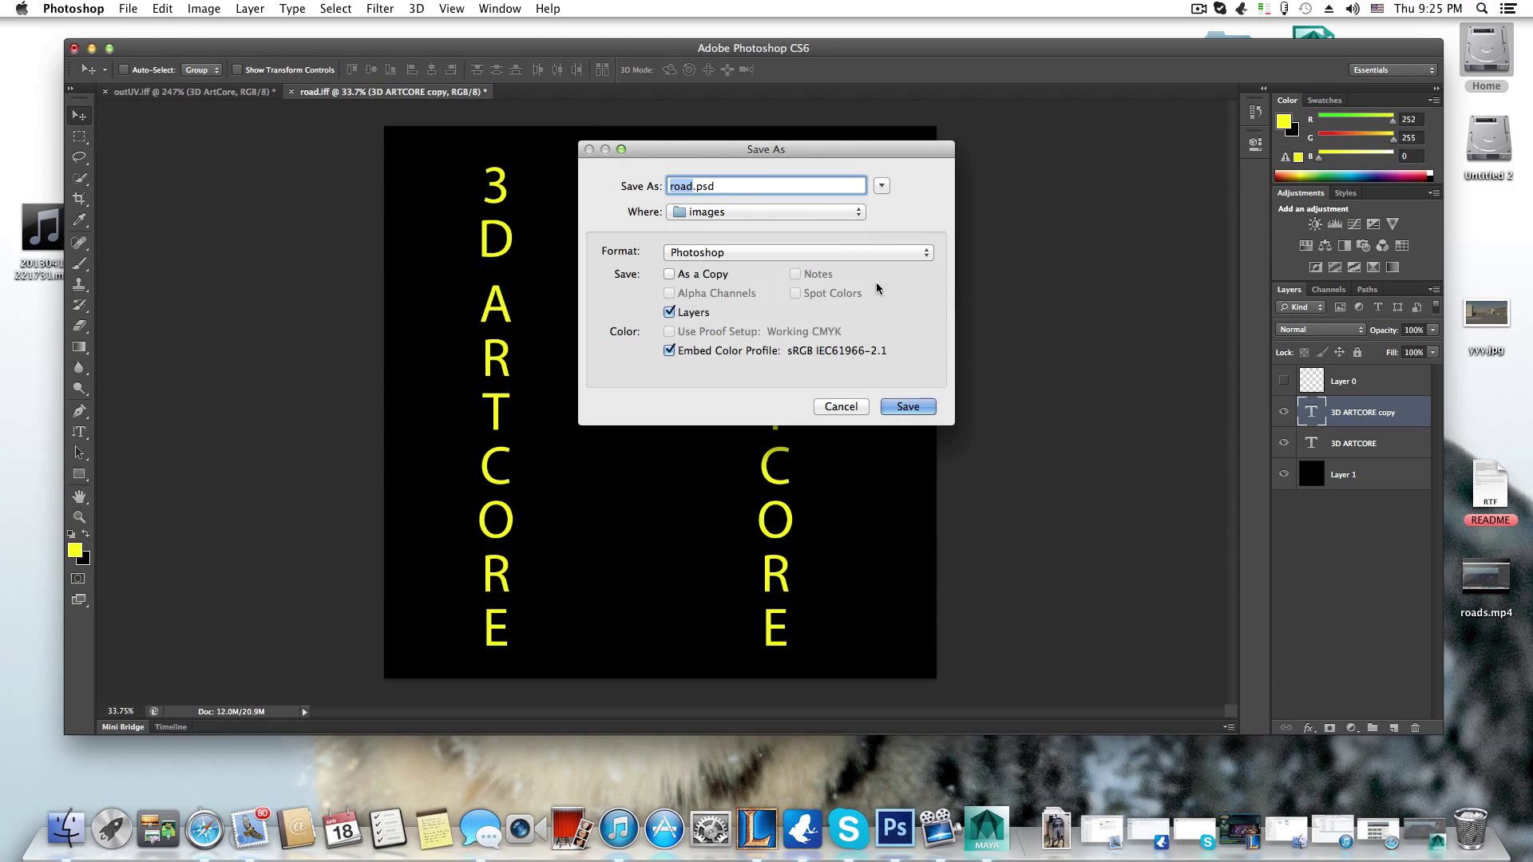
{"action": "left_click", "coordinate": [771, 257]}
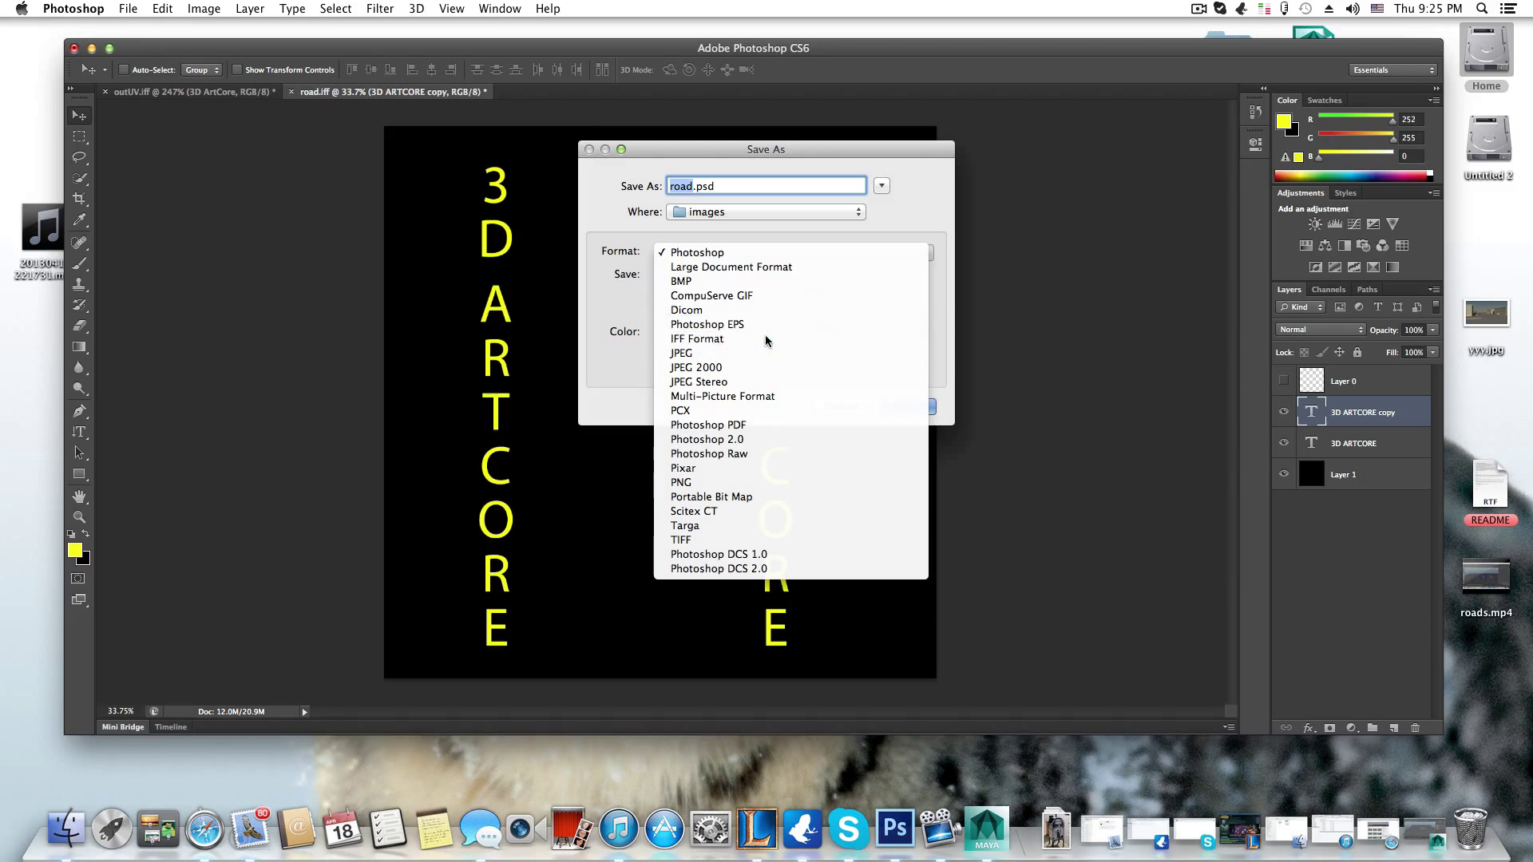
{"action": "left_click", "coordinate": [707, 339]}
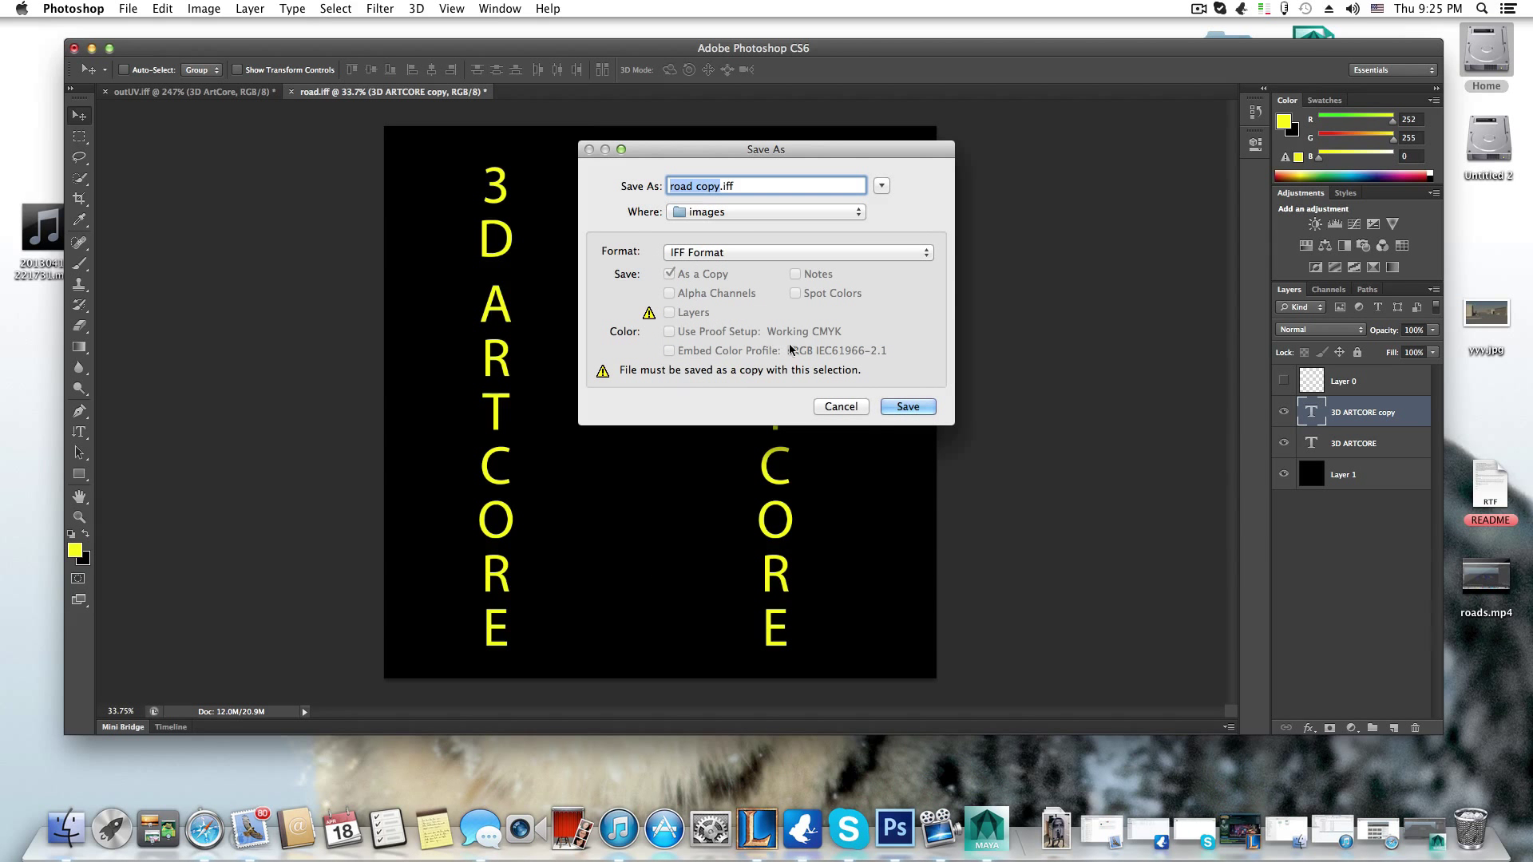
{"action": "triple_click", "coordinate": [706, 186]}
{"action": "left_click", "coordinate": [706, 186]}
{"action": "left_click", "coordinate": [908, 407]}
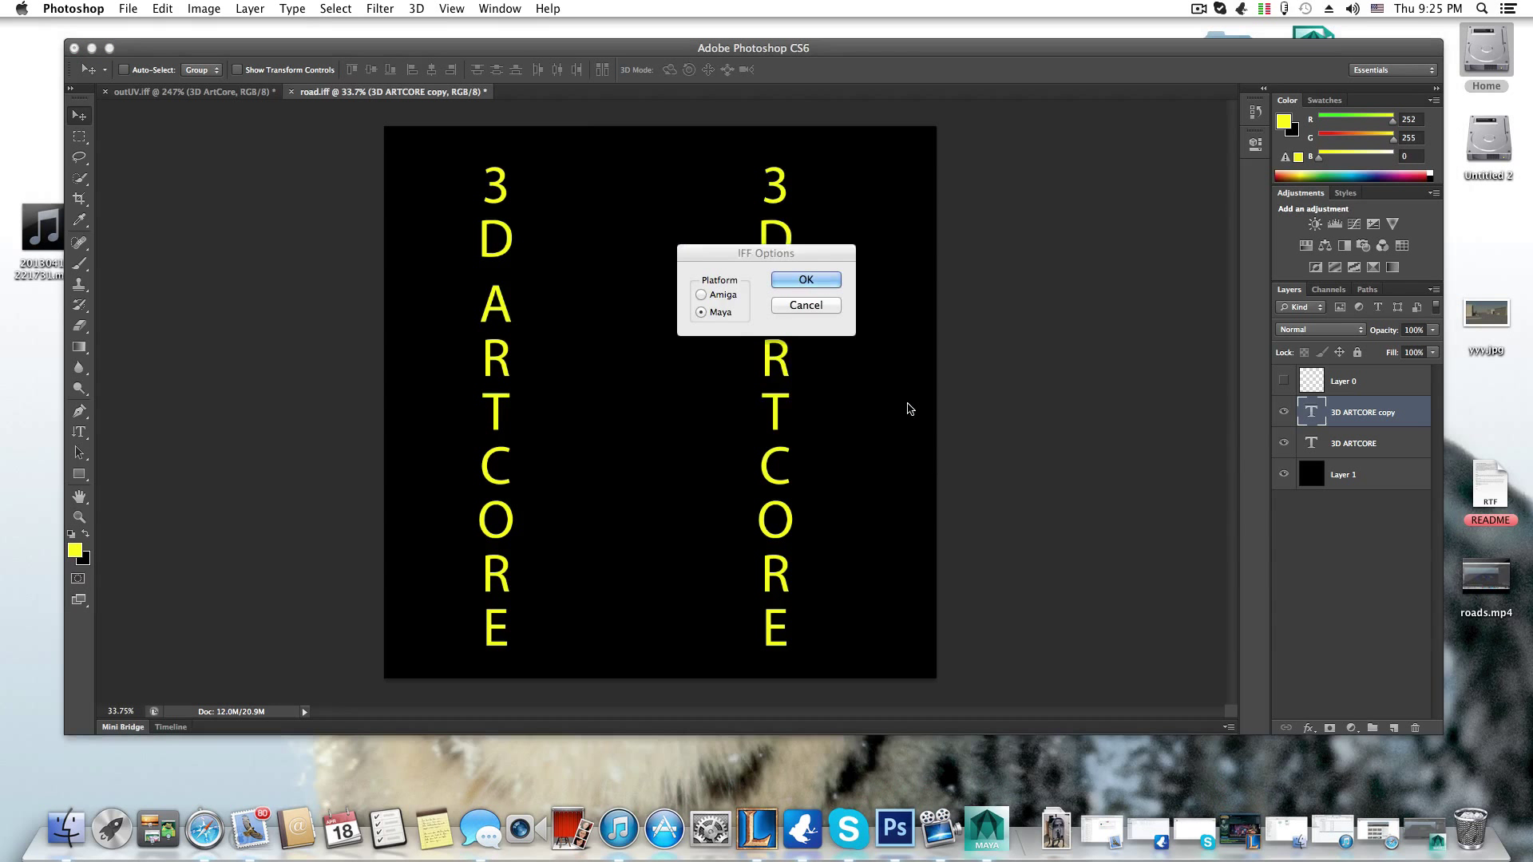
{"action": "left_click_drag", "start_coordinate": [750, 251], "coordinate": [732, 250]}
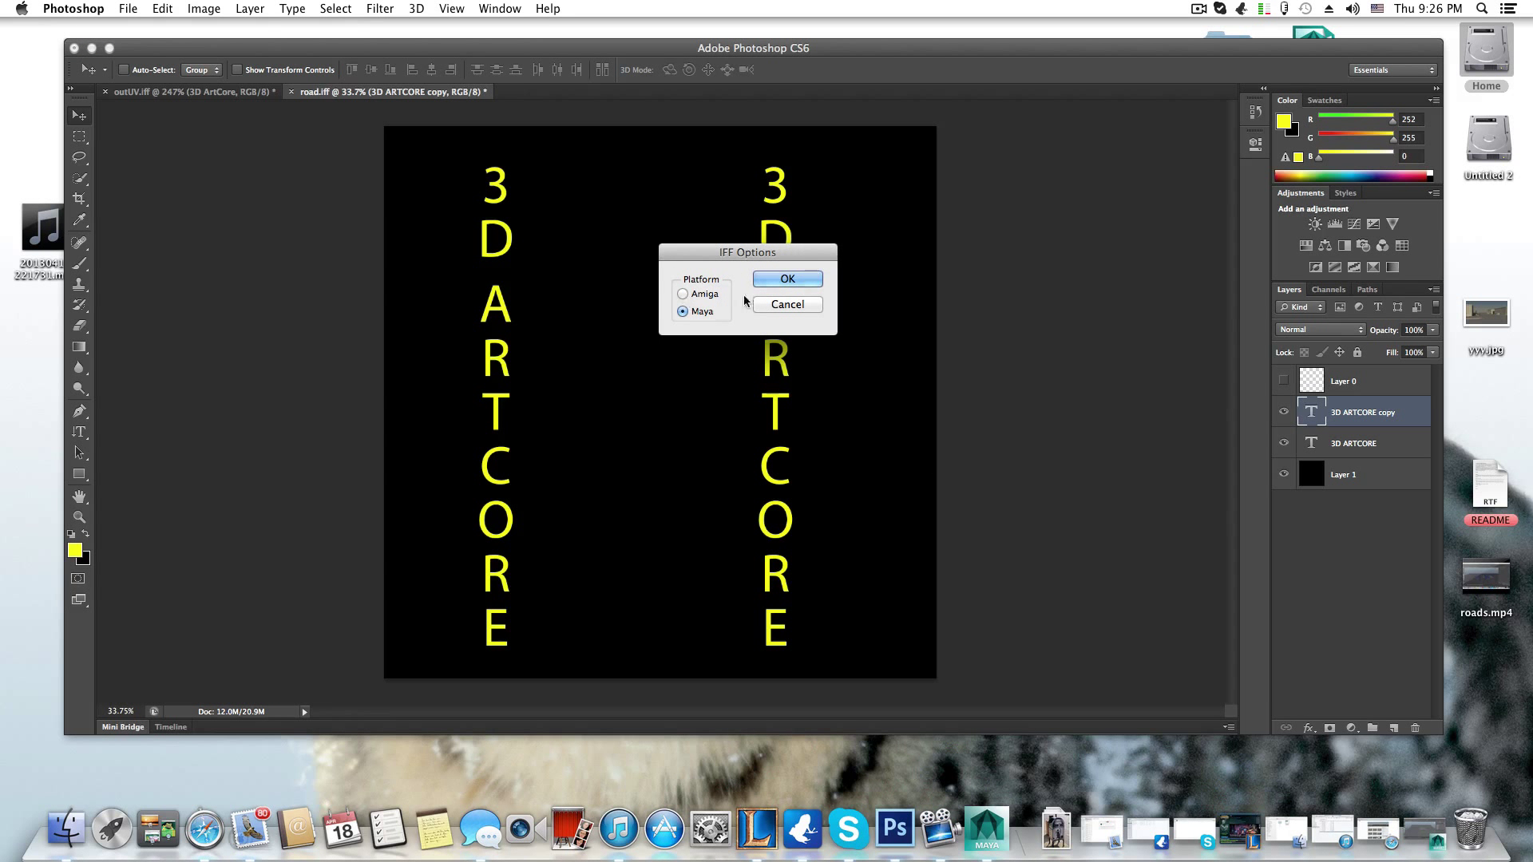
{"action": "left_click", "coordinate": [787, 278]}
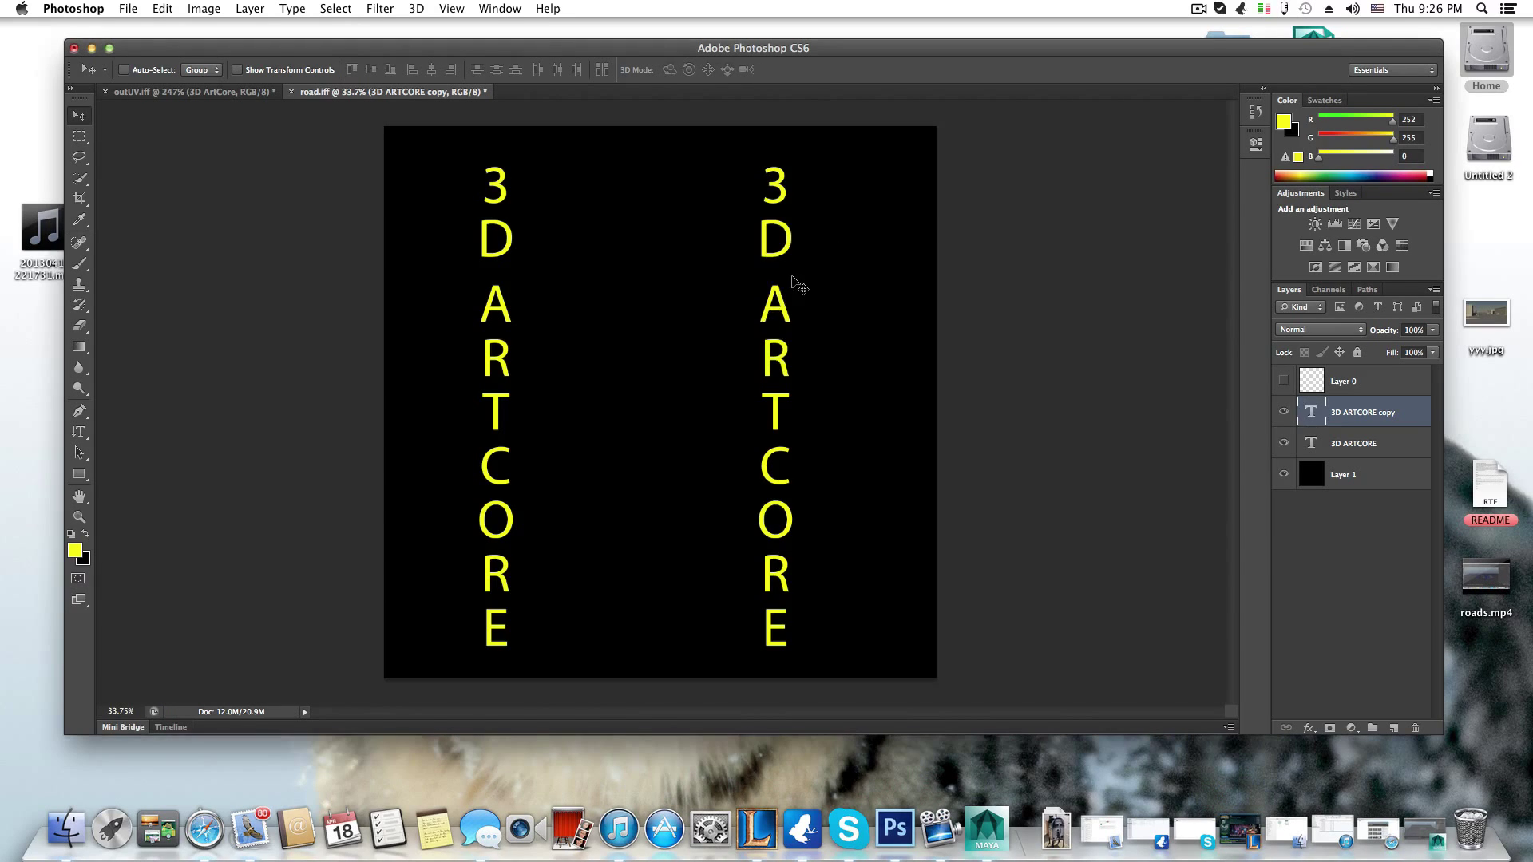
- Switch to Maya and assign a new Blinn material to the selected road mesh
{"action": "left_click", "coordinate": [91, 48]}
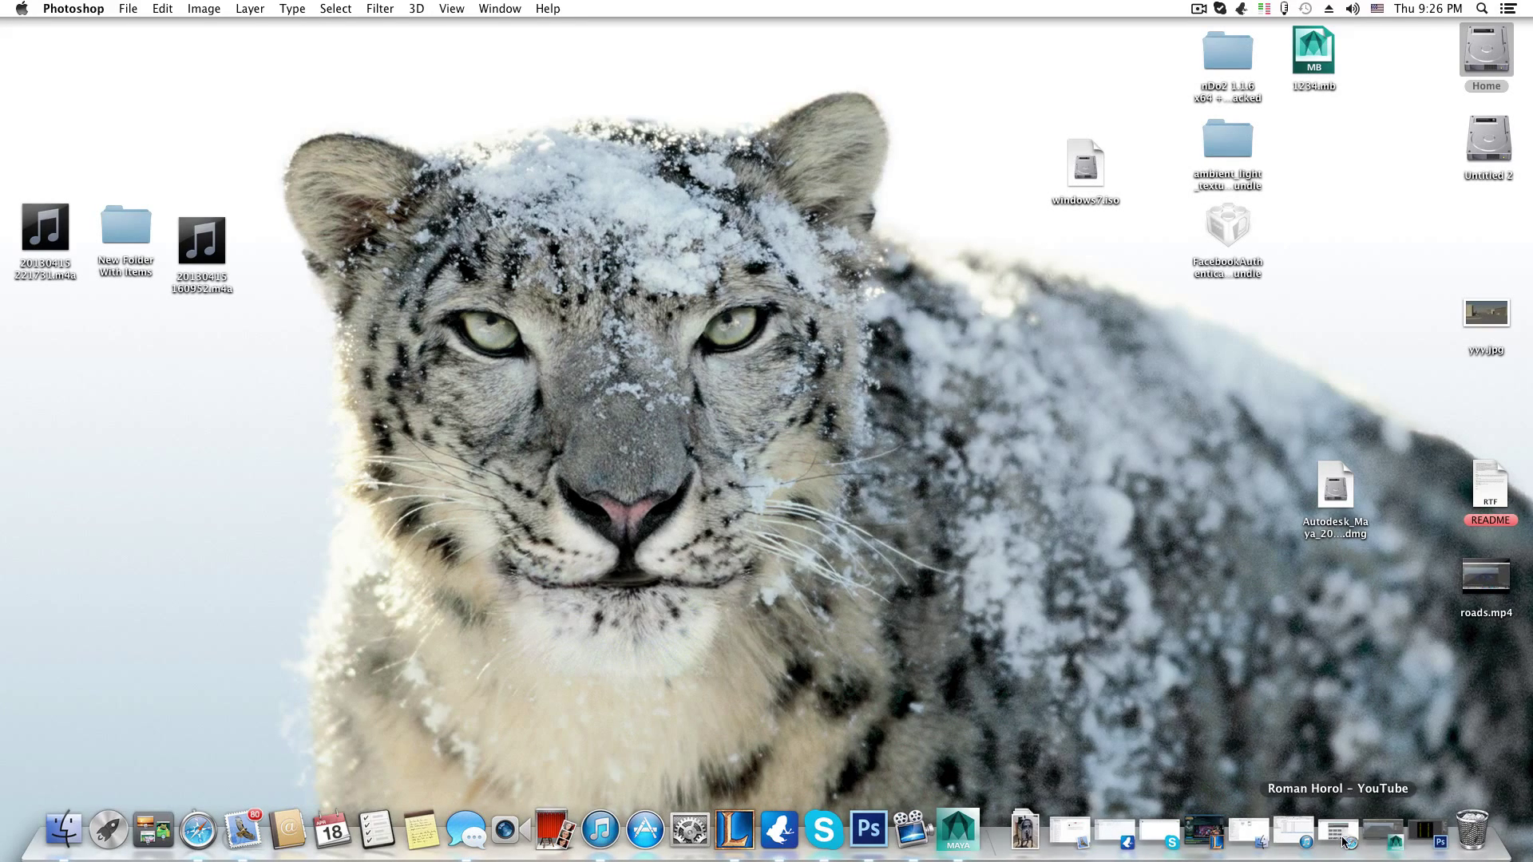
{"action": "left_click", "coordinate": [1381, 841]}
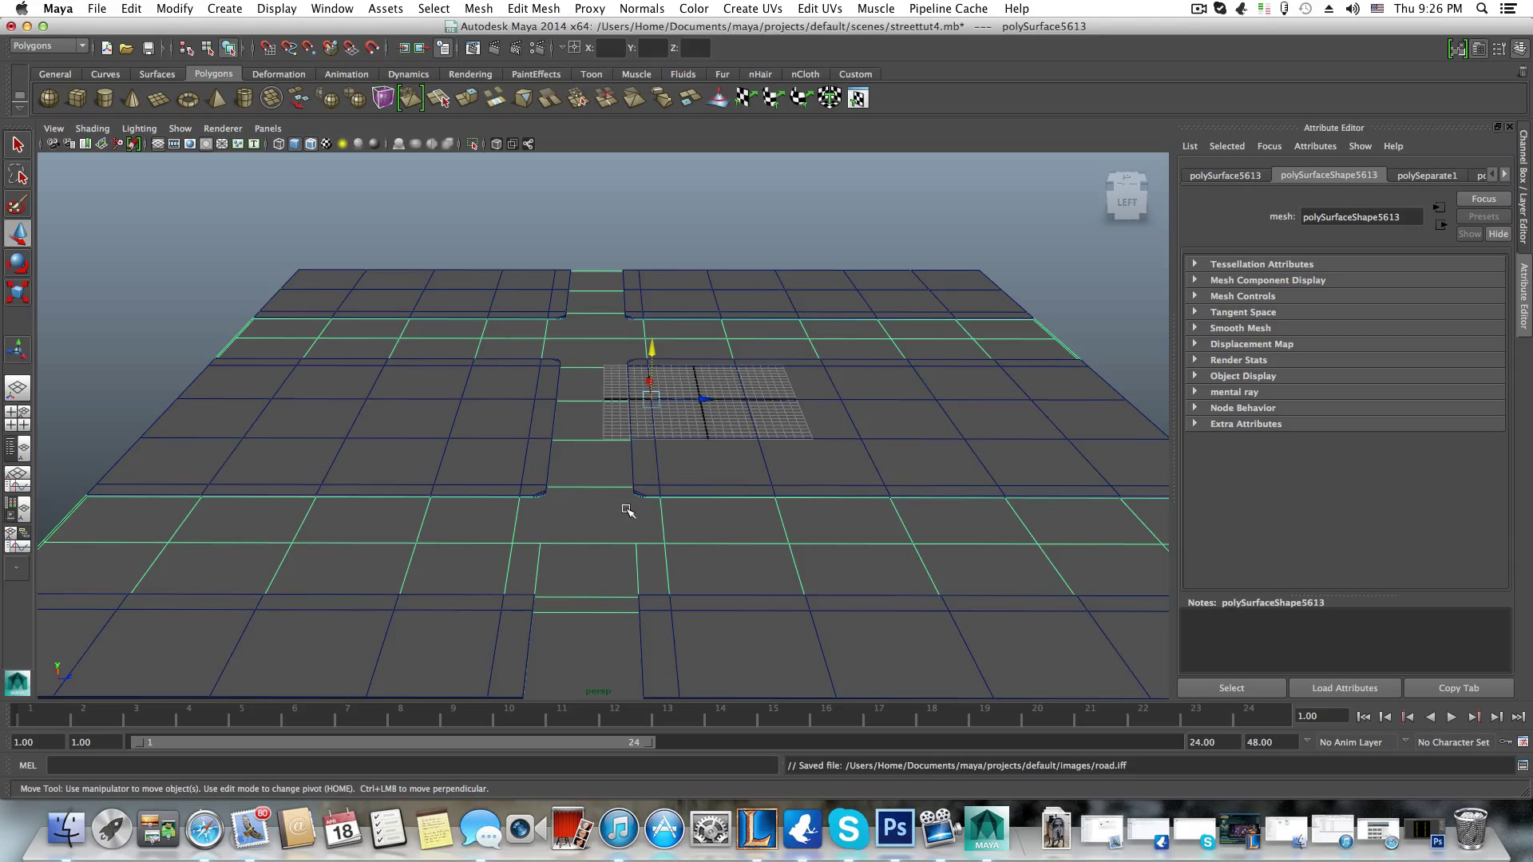
{"action": "right_click_drag", "start_coordinate": [629, 498], "coordinate": [742, 740]}
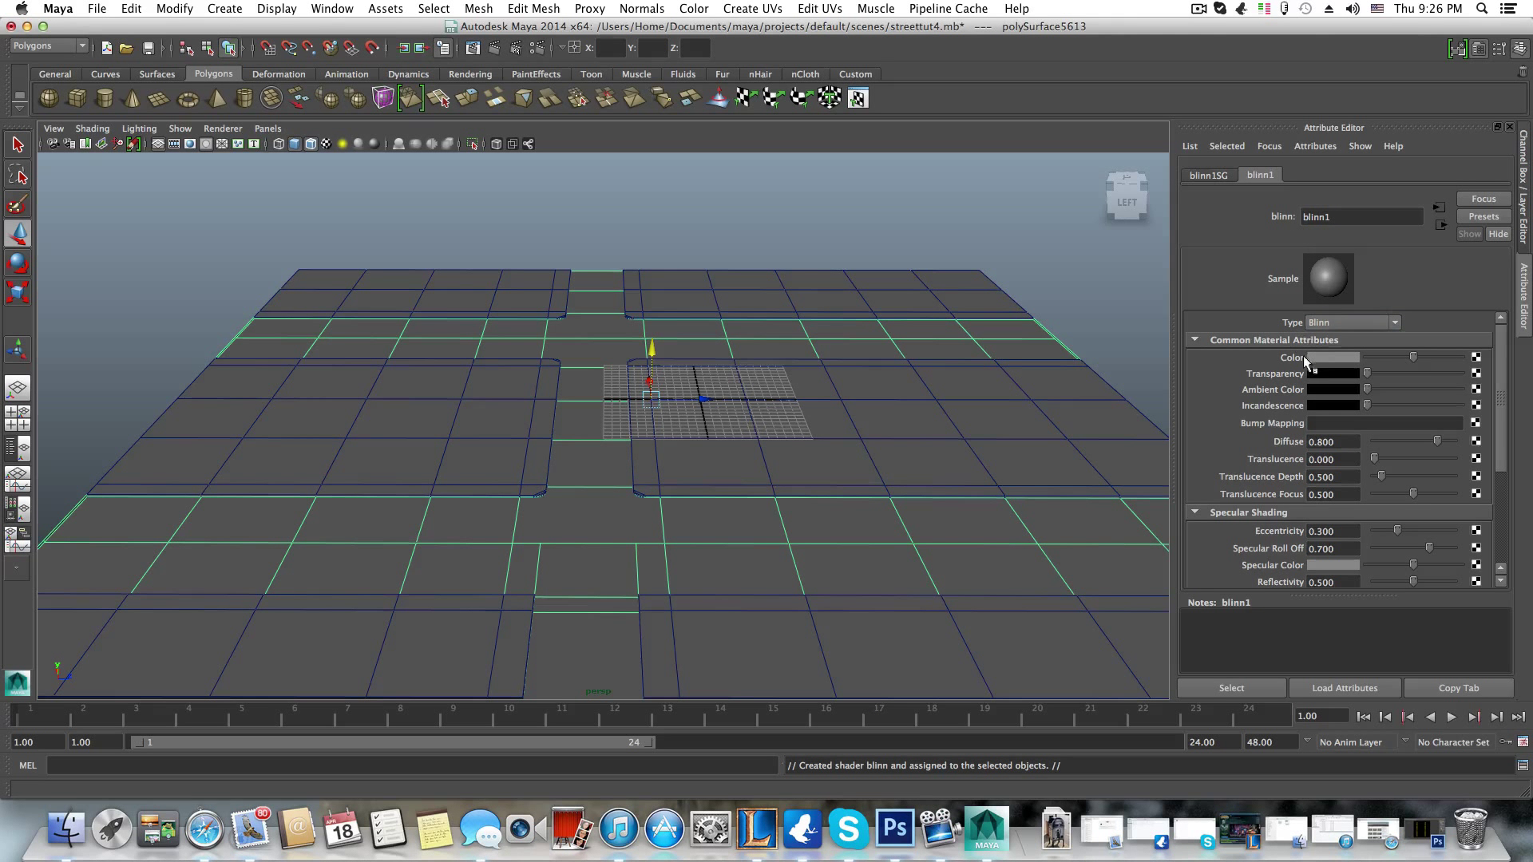
- Map the Blinn's color to a File texture that loads road copy.iff from the project's images folder
{"action": "left_click", "coordinate": [1476, 359]}
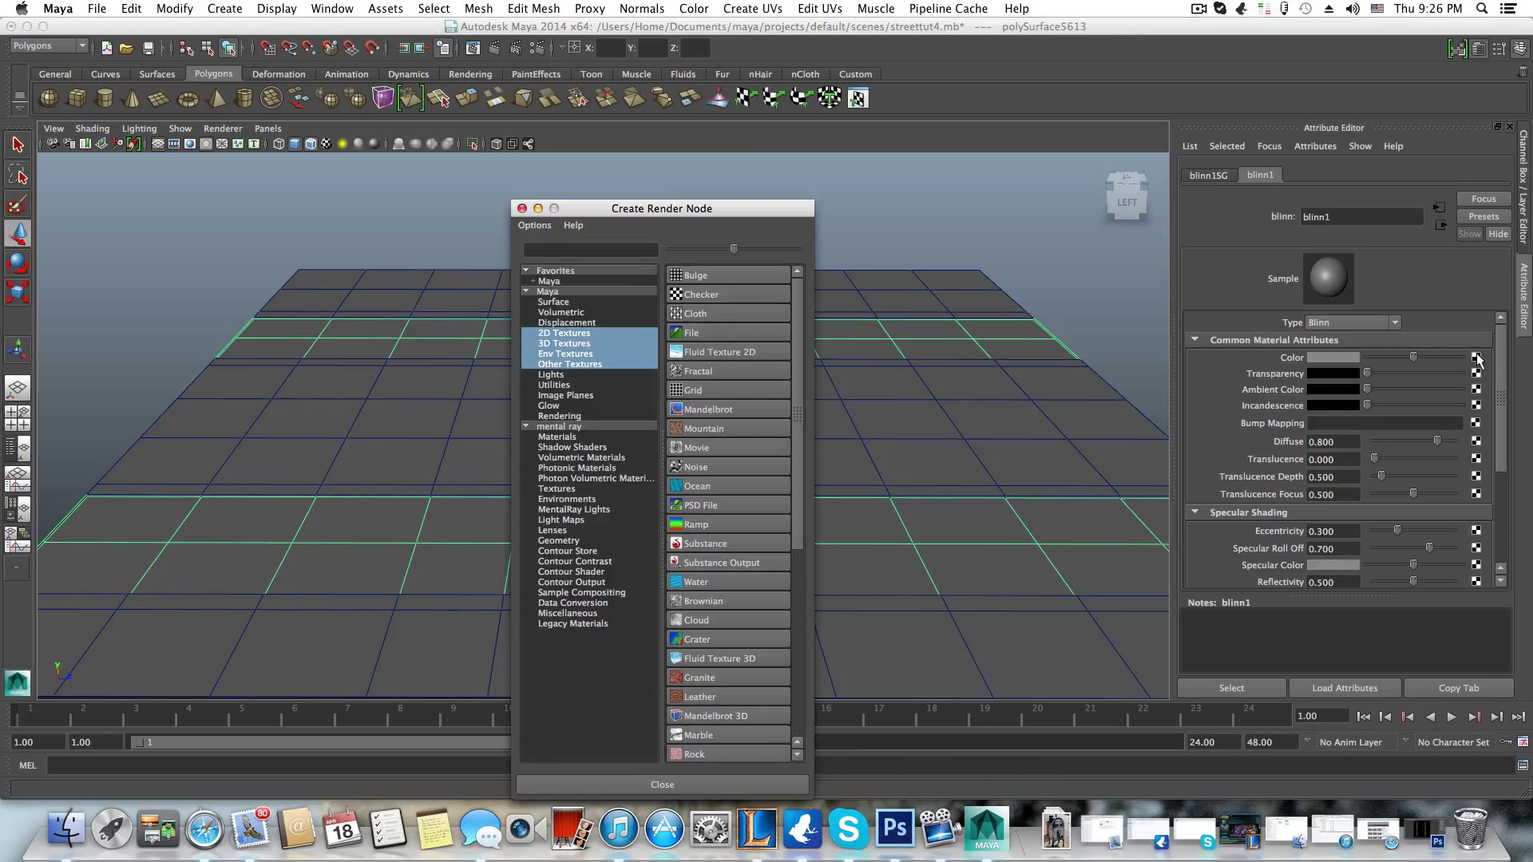
{"action": "left_click", "coordinate": [741, 332]}
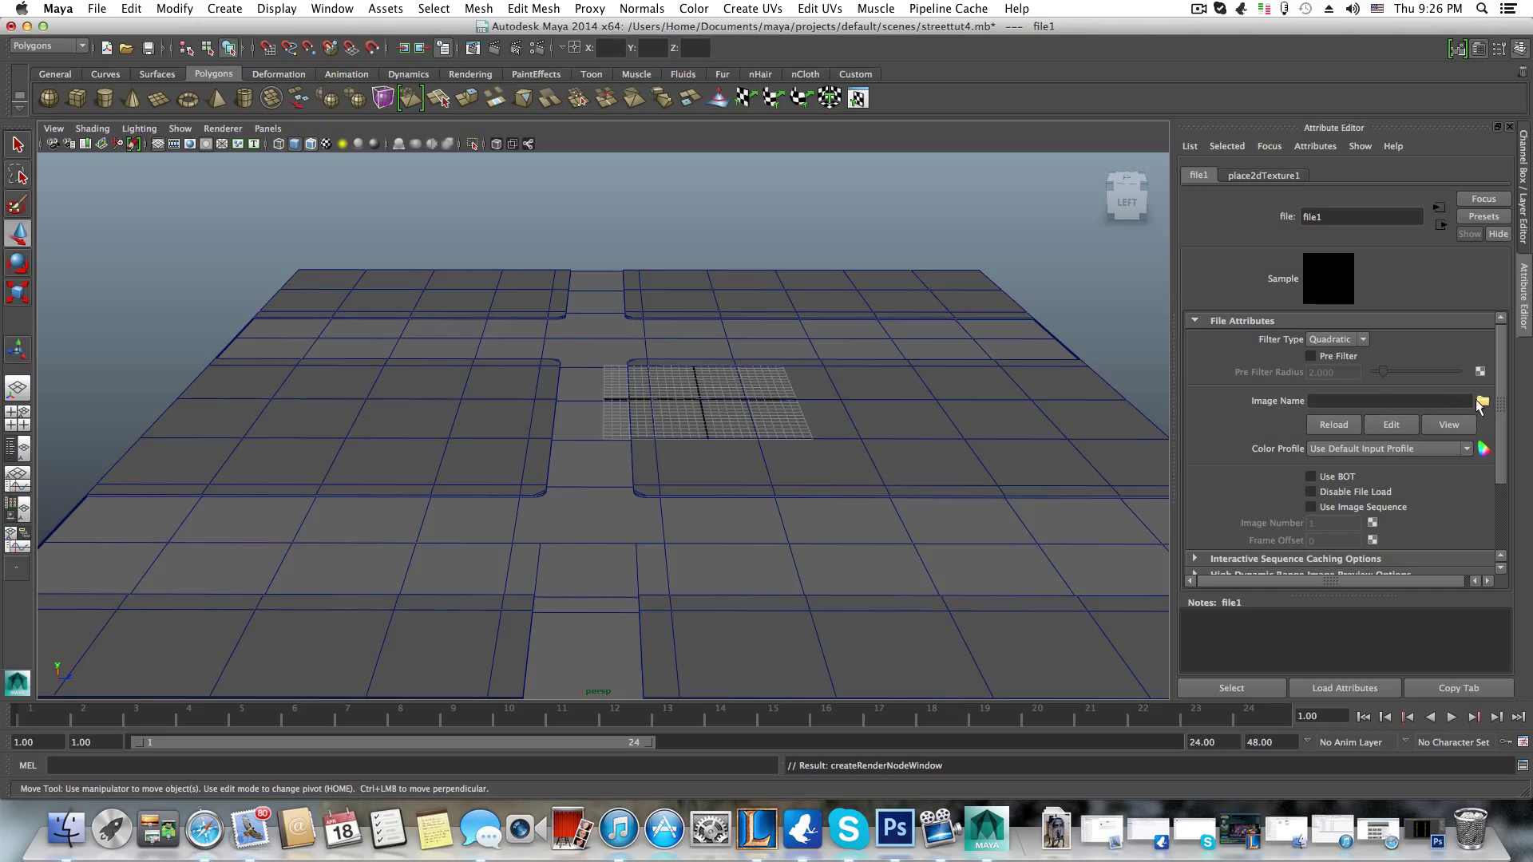
{"action": "left_click", "coordinate": [1481, 402]}
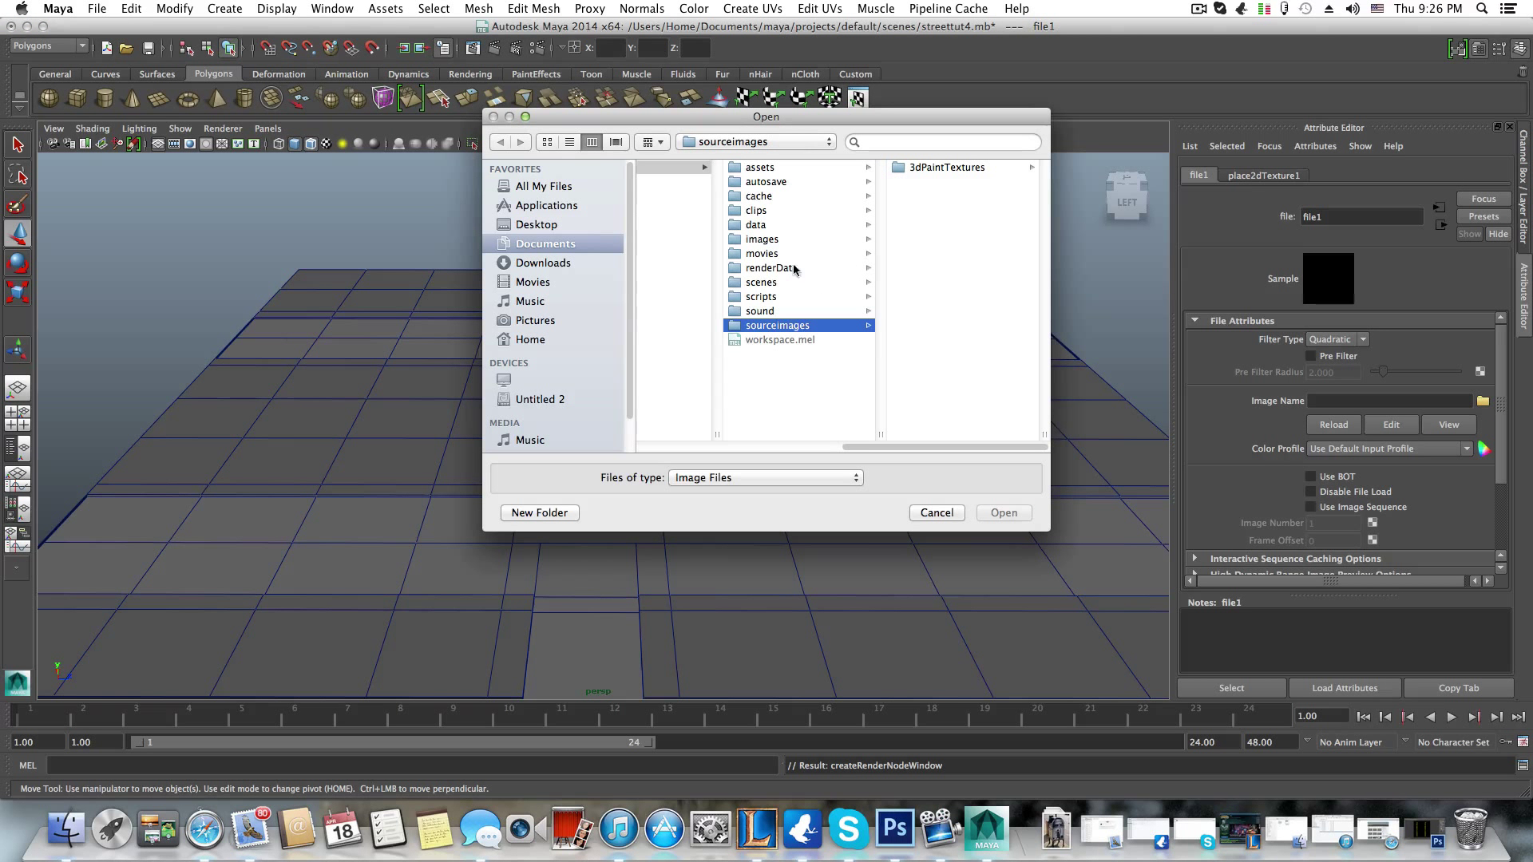
{"action": "left_click", "coordinate": [763, 240]}
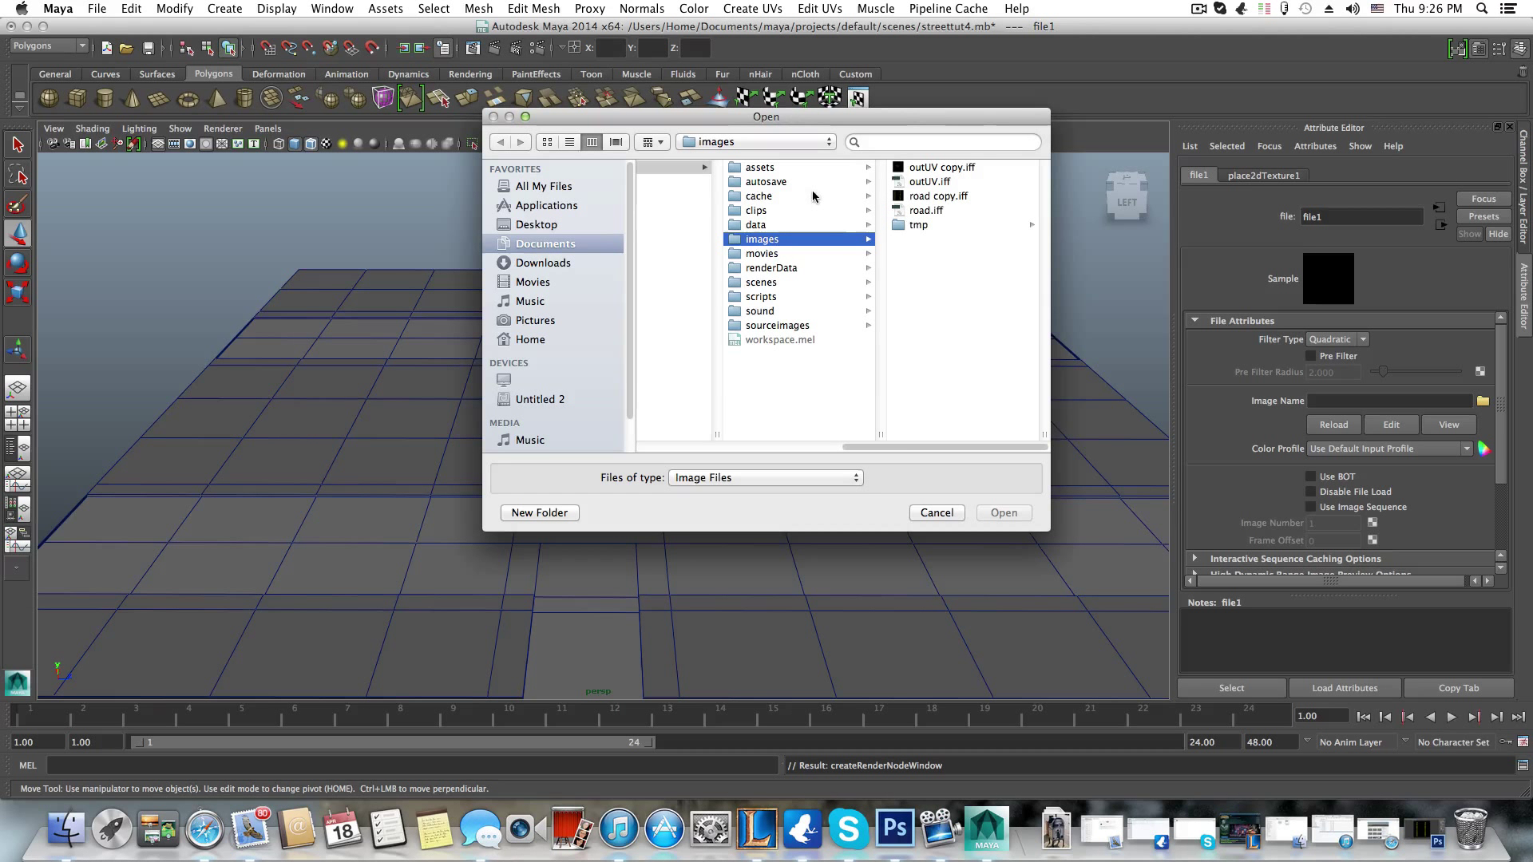
{"action": "mouse_move", "coordinate": [910, 446]}
{"action": "left_mouse_down"}
{"action": "mouse_move", "coordinate": [677, 449]}
{"action": "mouse_move", "coordinate": [930, 443]}
{"action": "left_mouse_up"}
{"action": "left_click", "coordinate": [927, 199]}
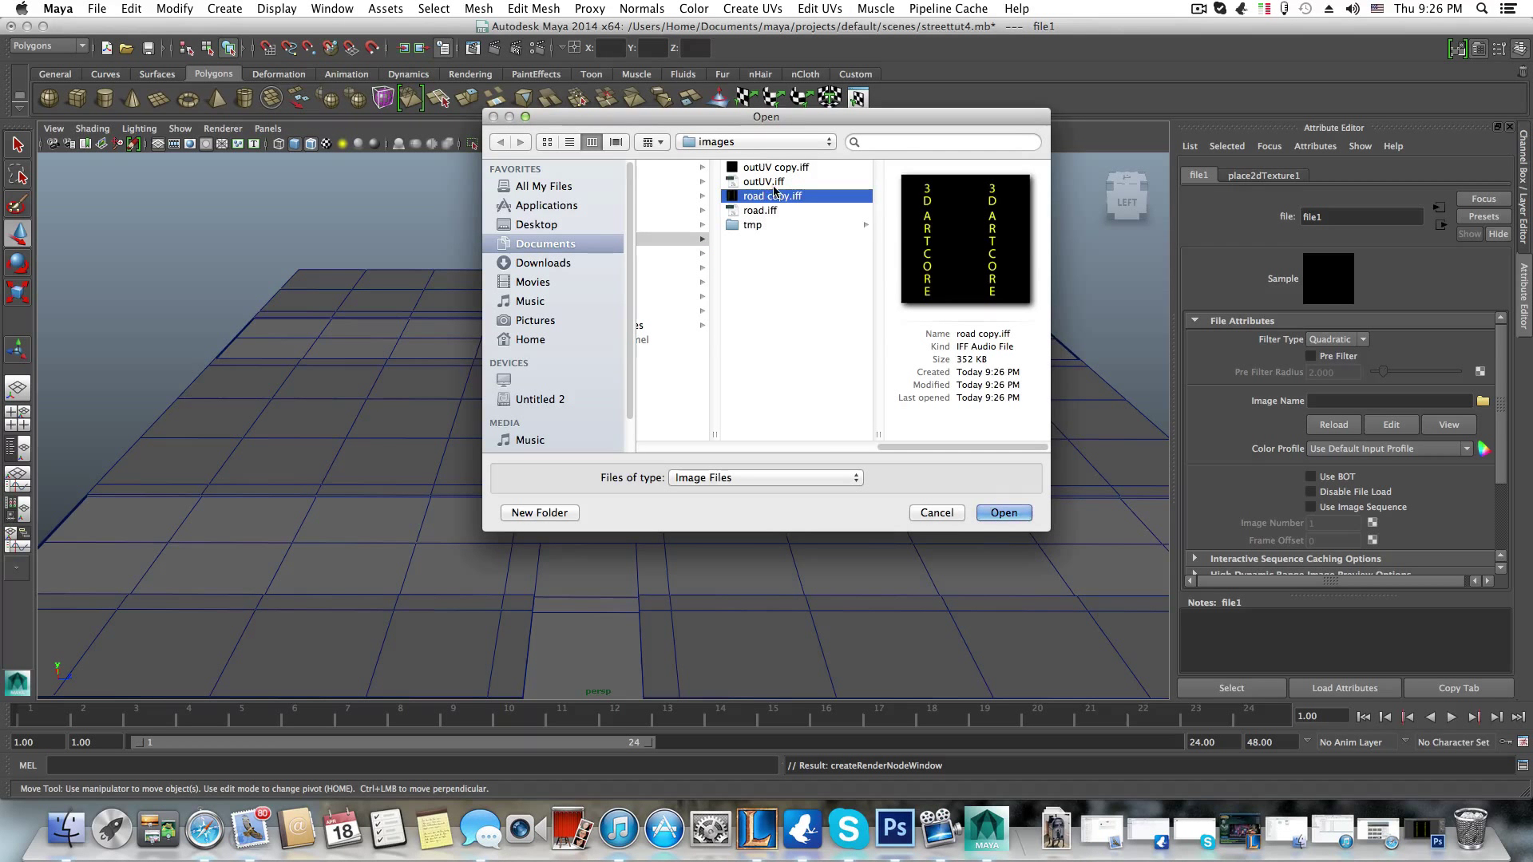
{"action": "left_click", "coordinate": [1003, 514]}
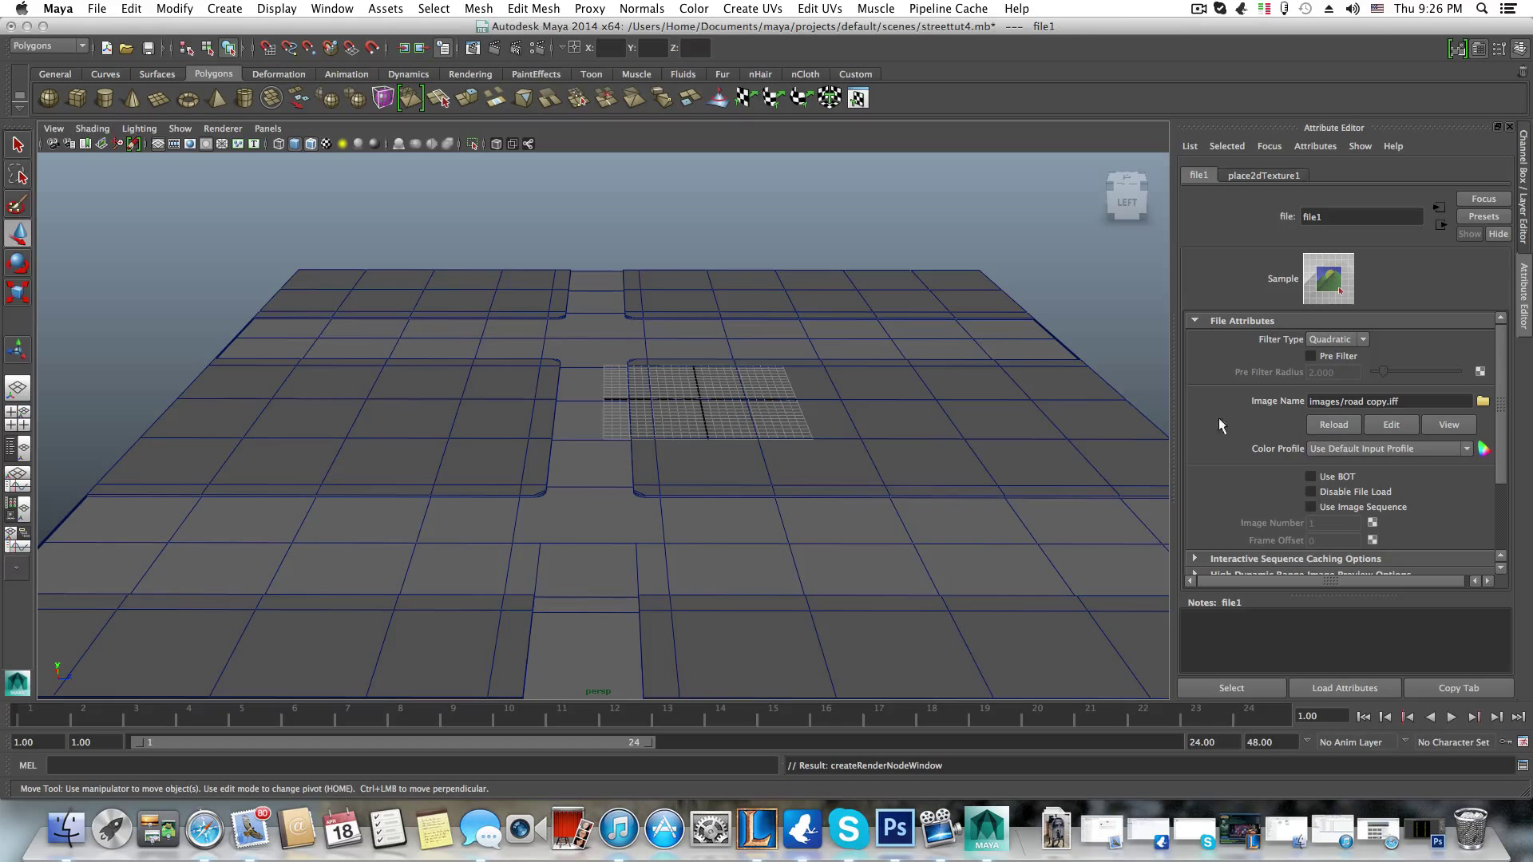
- Show texture maps in the viewport and examine the 3D ARTCORE lettering on both streets from several angles
{"action": "left_click", "coordinate": [822, 532]}
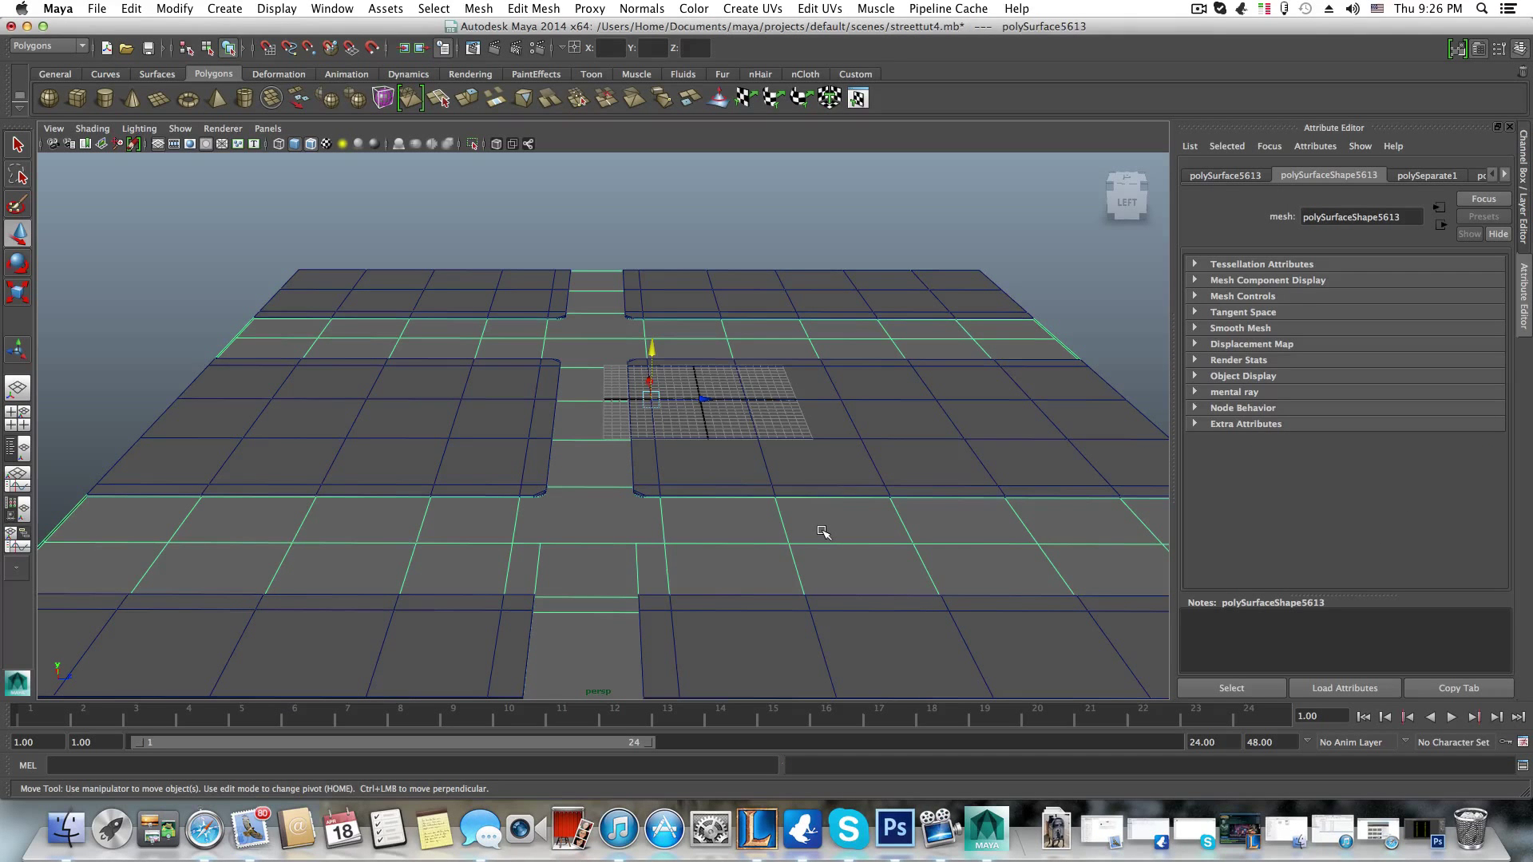
{"action": "key", "text": "6"}
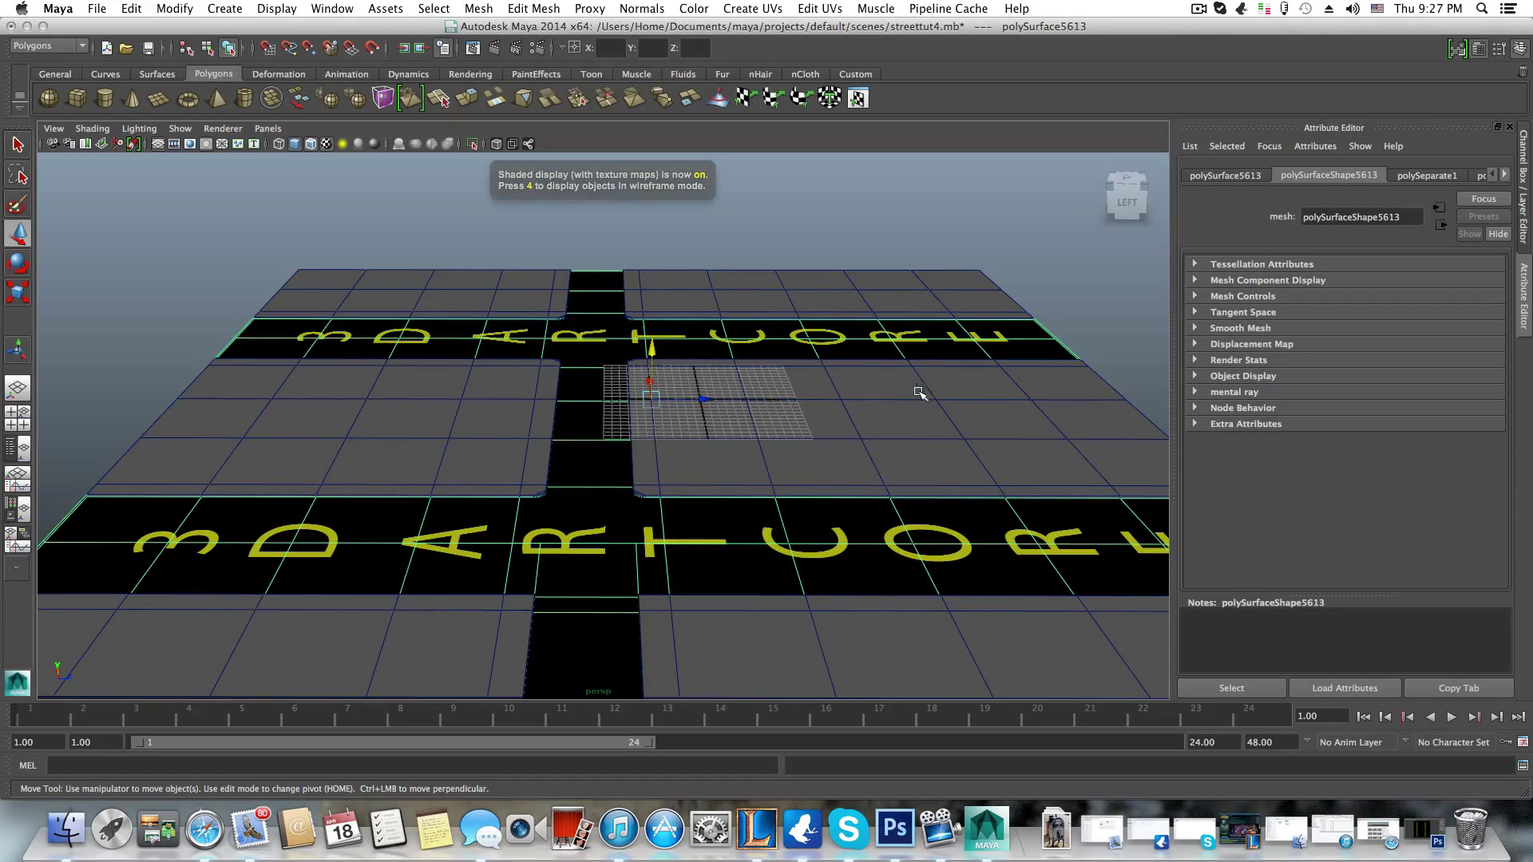
{"action": "mouse_move", "coordinate": [918, 391]}
{"action": "left_mouse_down", "text": "alt"}
{"action": "mouse_move", "coordinate": [750, 426]}
{"action": "mouse_move", "coordinate": [784, 415]}
{"action": "mouse_move", "coordinate": [654, 362]}
{"action": "left_mouse_up", "text": "alt"}
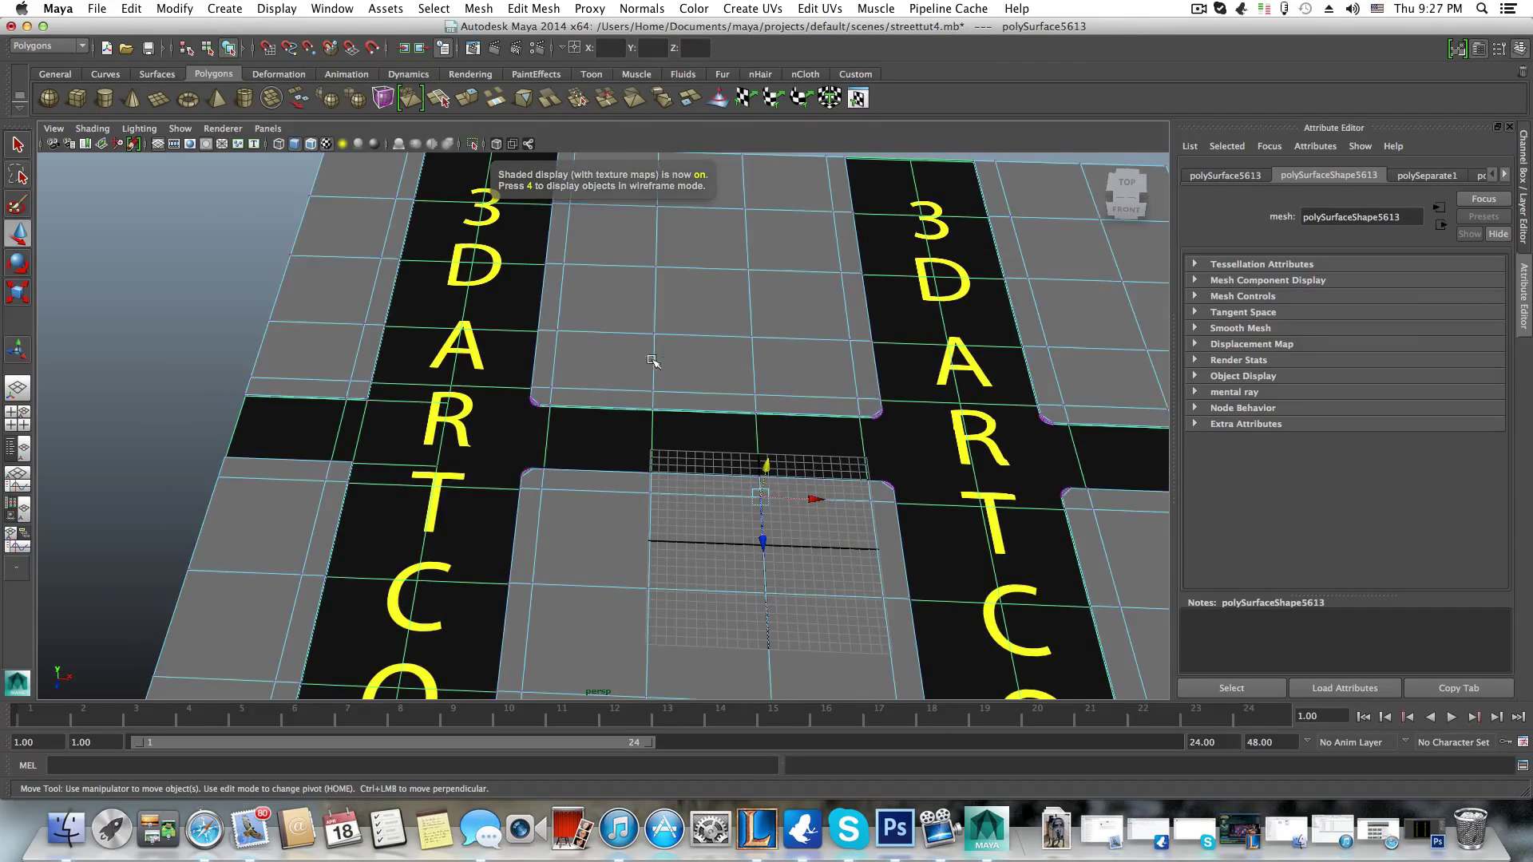
{"action": "key", "text": "F8"}
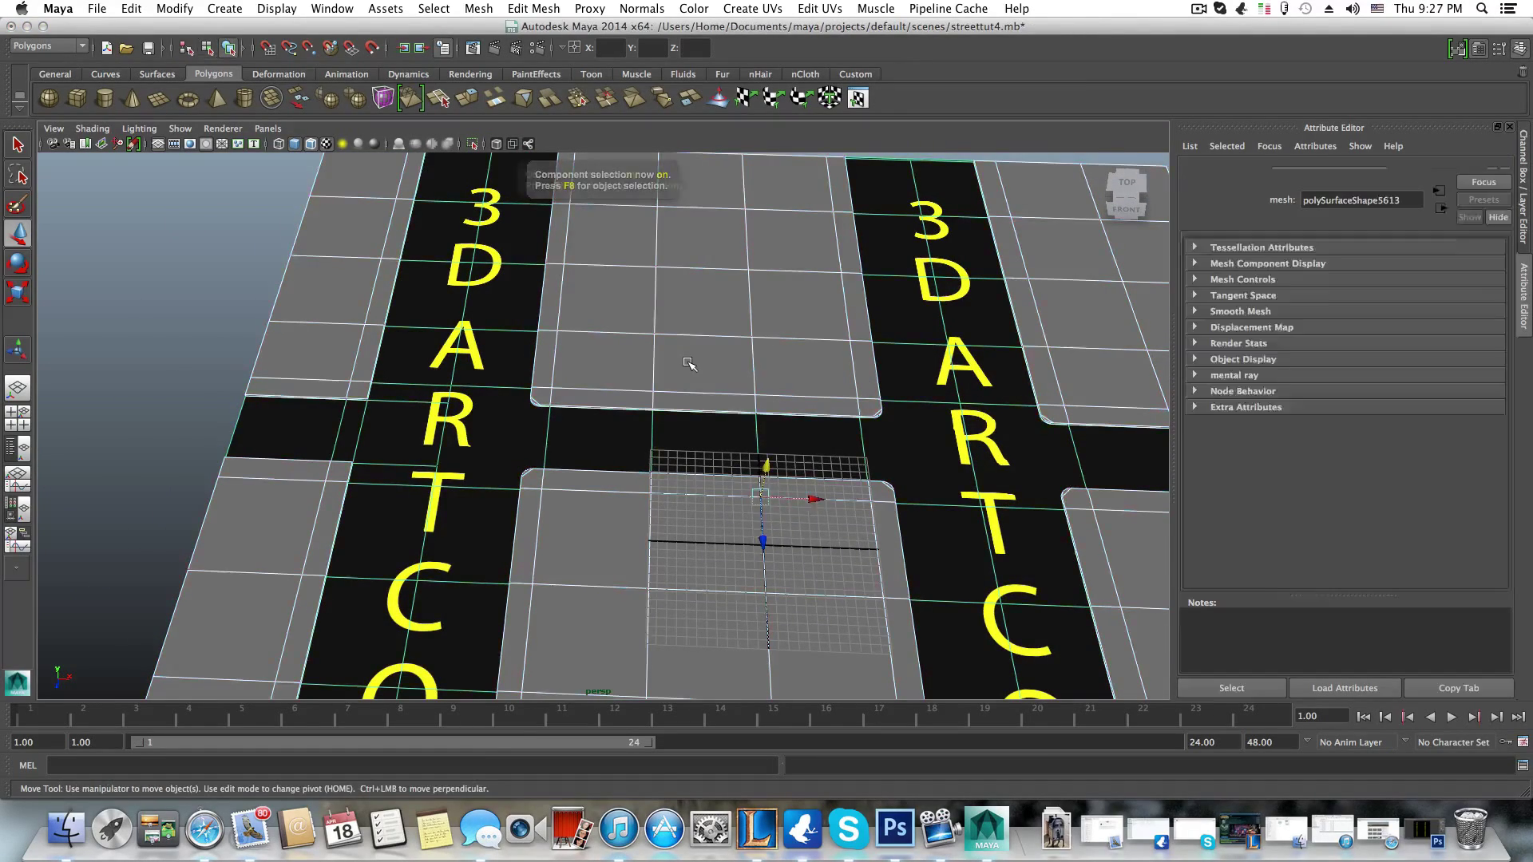
{"action": "key", "text": "a"}
{"action": "mouse_move", "coordinate": [693, 363]}
{"action": "left_mouse_down", "text": "alt"}
{"action": "mouse_move", "coordinate": [743, 442]}
{"action": "mouse_move", "coordinate": [687, 352]}
{"action": "mouse_move", "coordinate": [681, 386]}
{"action": "left_mouse_up", "text": "alt"}
{"action": "right_click_drag", "start_coordinate": [681, 387], "coordinate": [657, 384], "text": "alt"}
{"action": "mouse_move", "coordinate": [657, 385]}
{"action": "left_mouse_down", "text": "alt"}
{"action": "mouse_move", "coordinate": [752, 408]}
{"action": "mouse_move", "coordinate": [684, 377]}
{"action": "left_mouse_up", "text": "alt"}
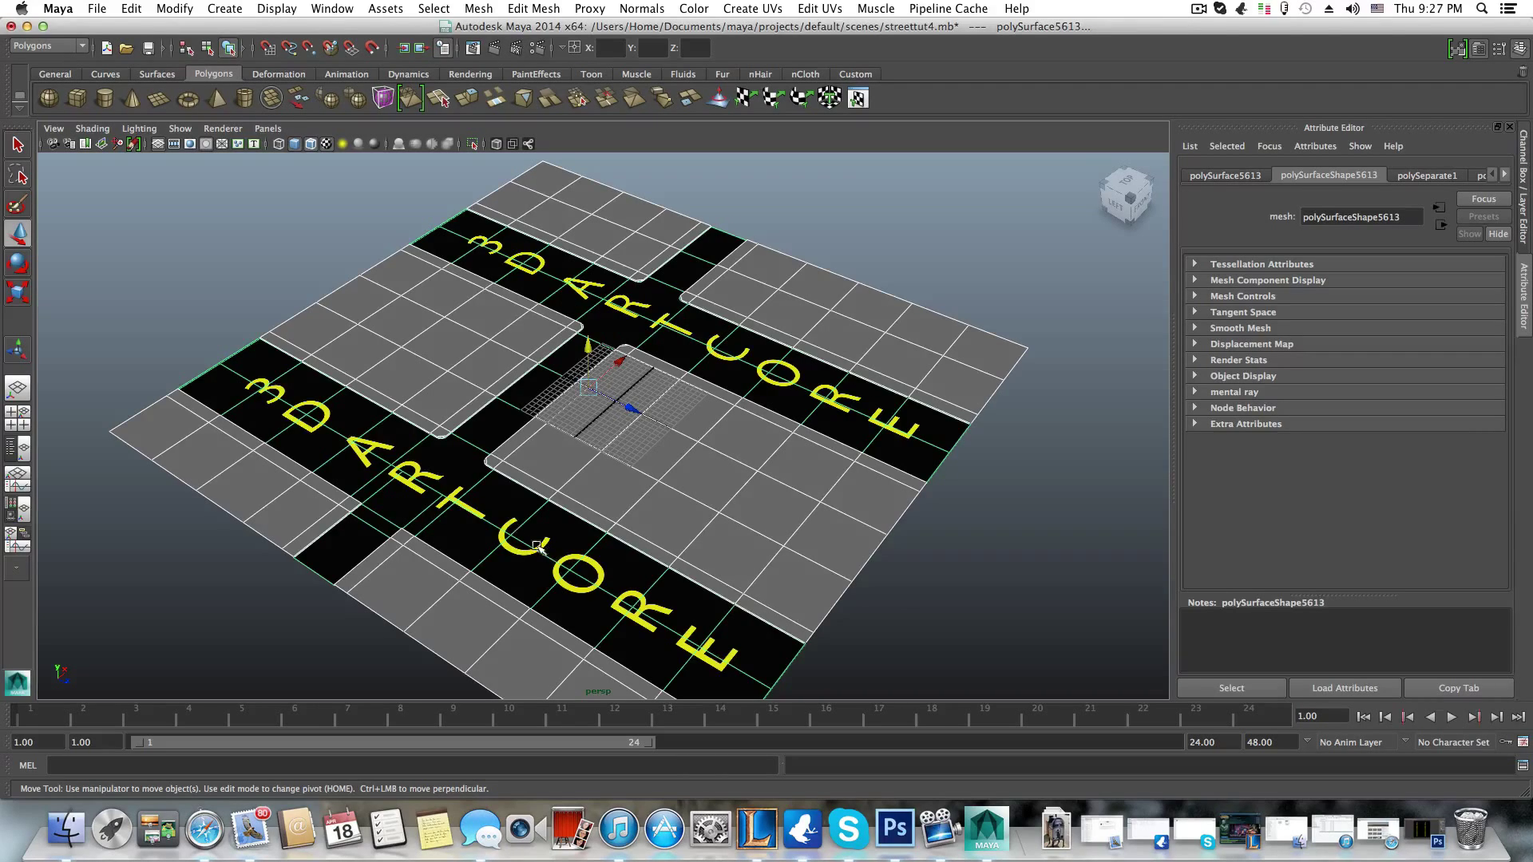
{"action": "left_click_drag", "start_coordinate": [551, 553], "coordinate": [632, 557], "text": "alt"}
{"action": "middle_click_drag", "start_coordinate": [633, 557], "coordinate": [631, 553], "text": "alt"}
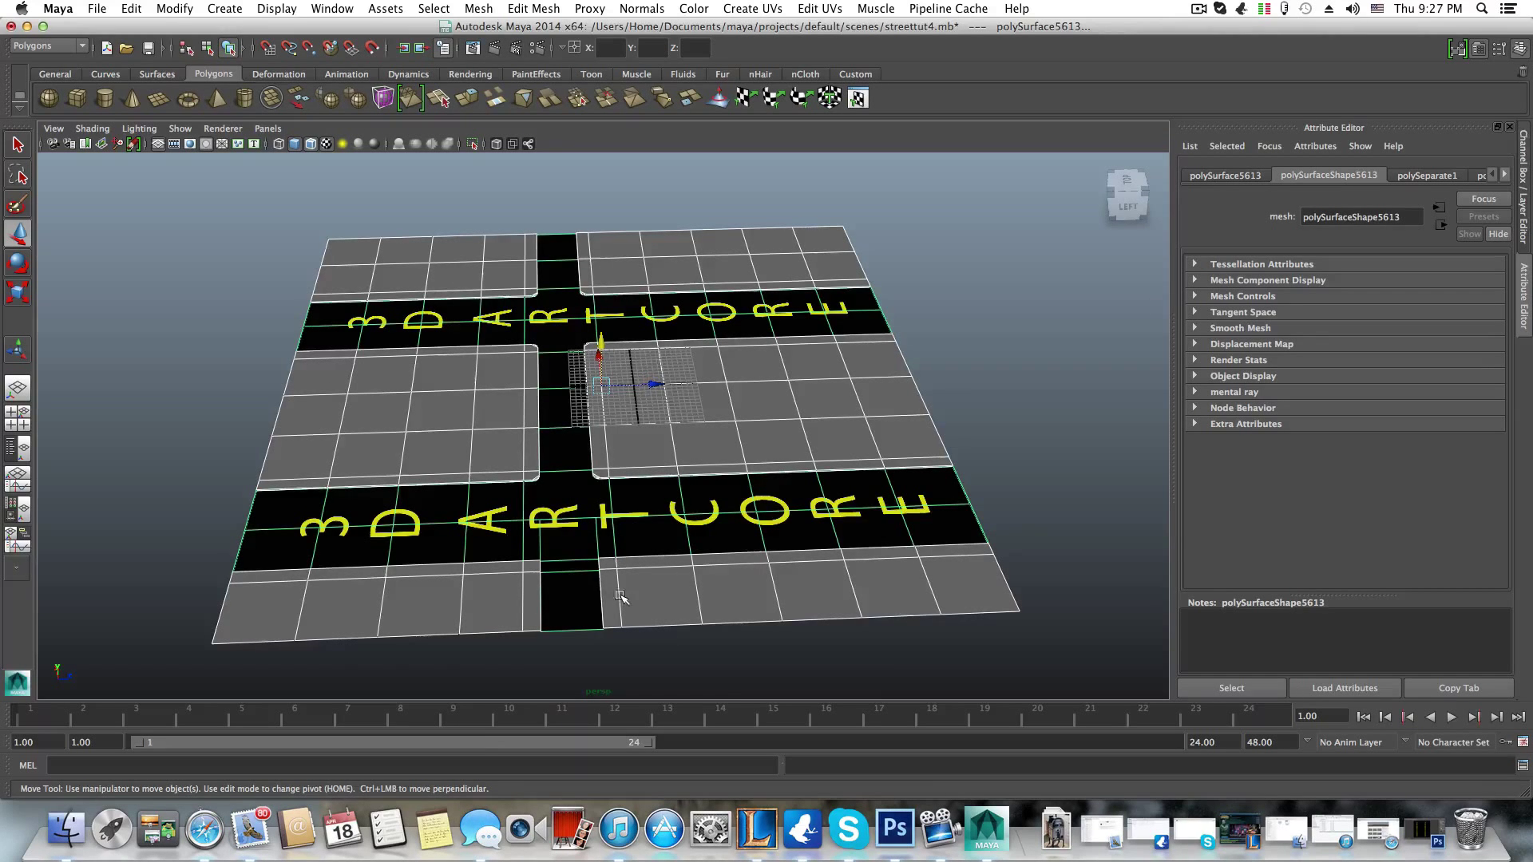
{"action": "left_click_drag", "start_coordinate": [550, 626], "coordinate": [483, 431], "text": "alt"}
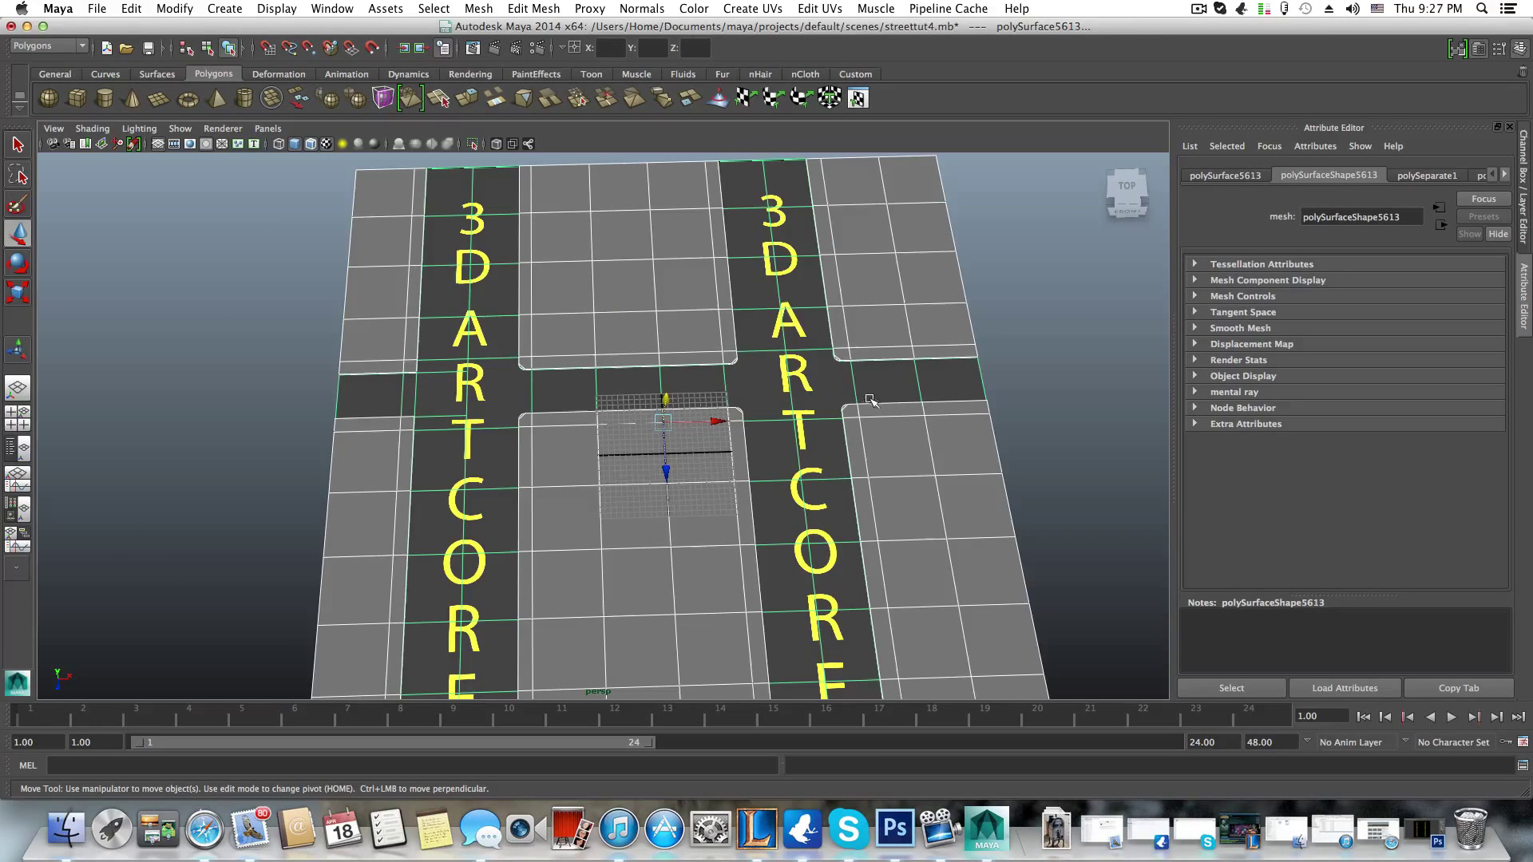
{"action": "left_click_drag", "start_coordinate": [703, 432], "coordinate": [617, 389], "text": "alt"}
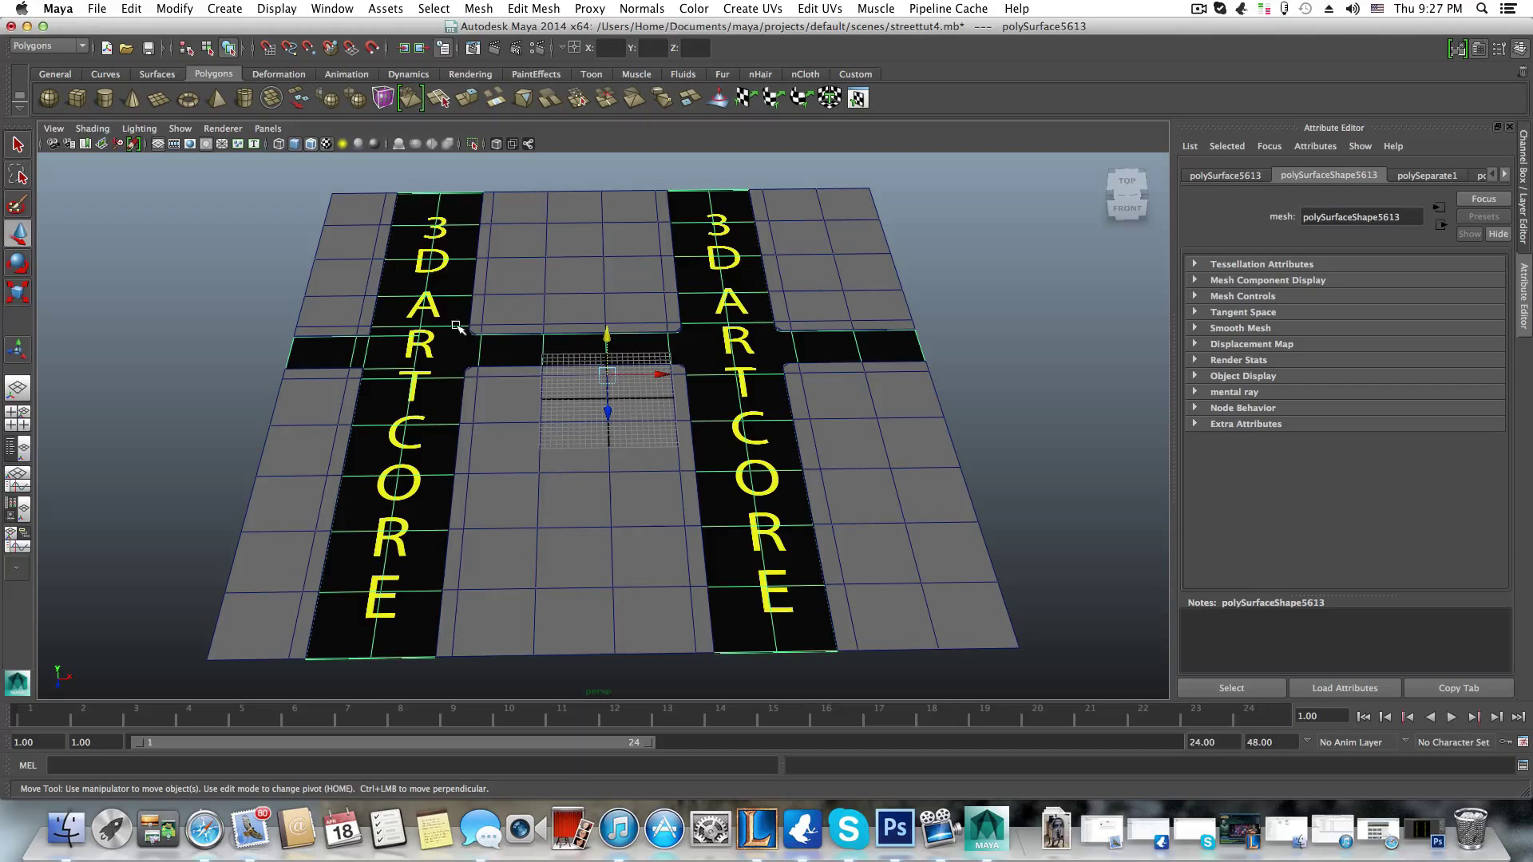
{"action": "middle_click_drag", "start_coordinate": [563, 423], "coordinate": [556, 470]}
{"action": "key", "text": "ctrl+z"}
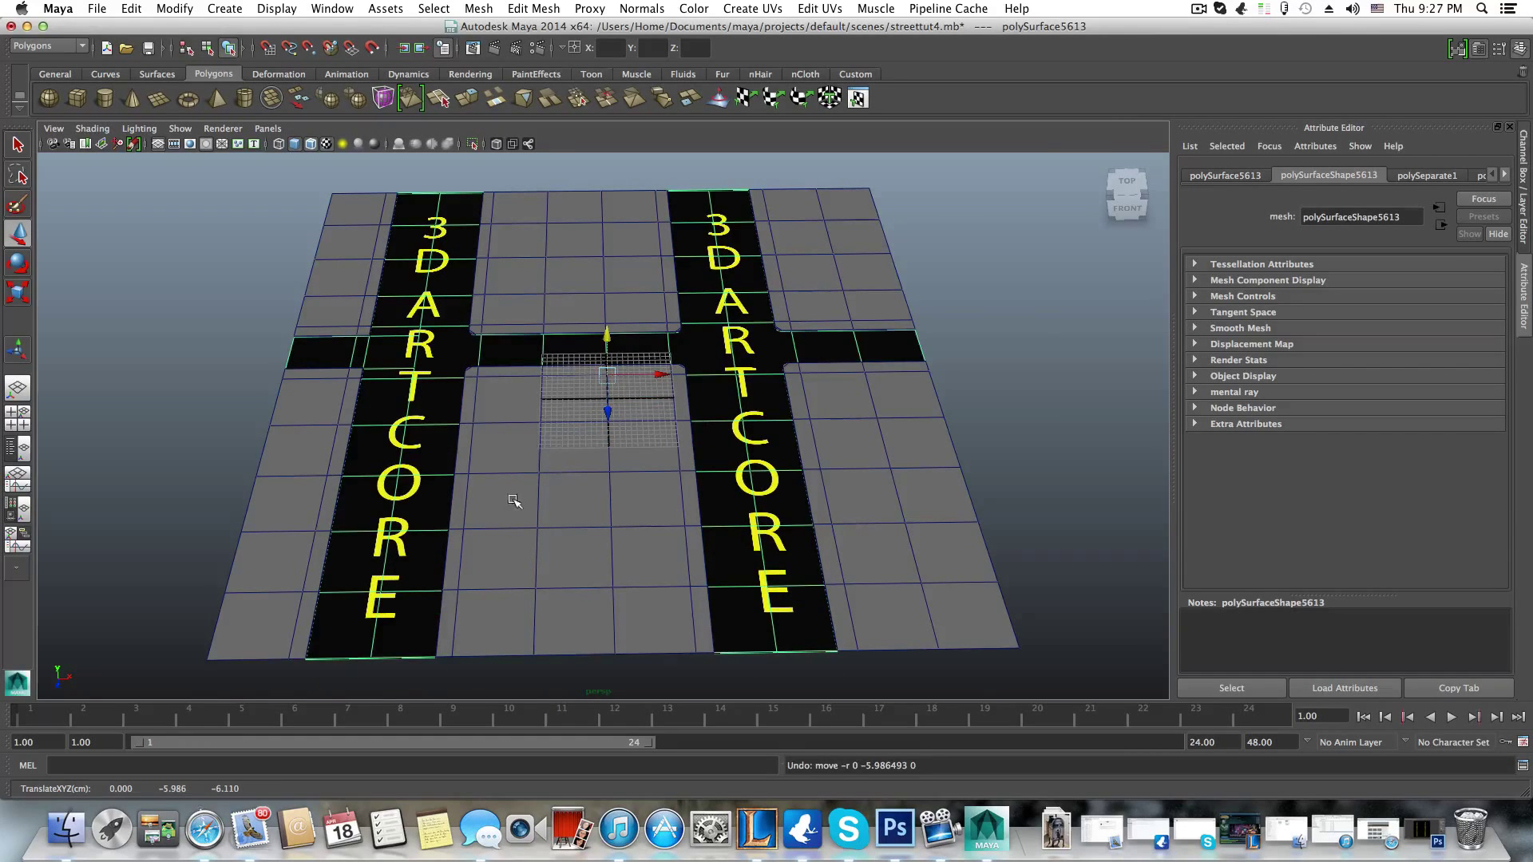
{"action": "left_click_drag", "start_coordinate": [512, 500], "coordinate": [482, 530], "text": "alt"}
{"action": "middle_click_drag", "start_coordinate": [487, 534], "coordinate": [522, 477], "text": "alt"}
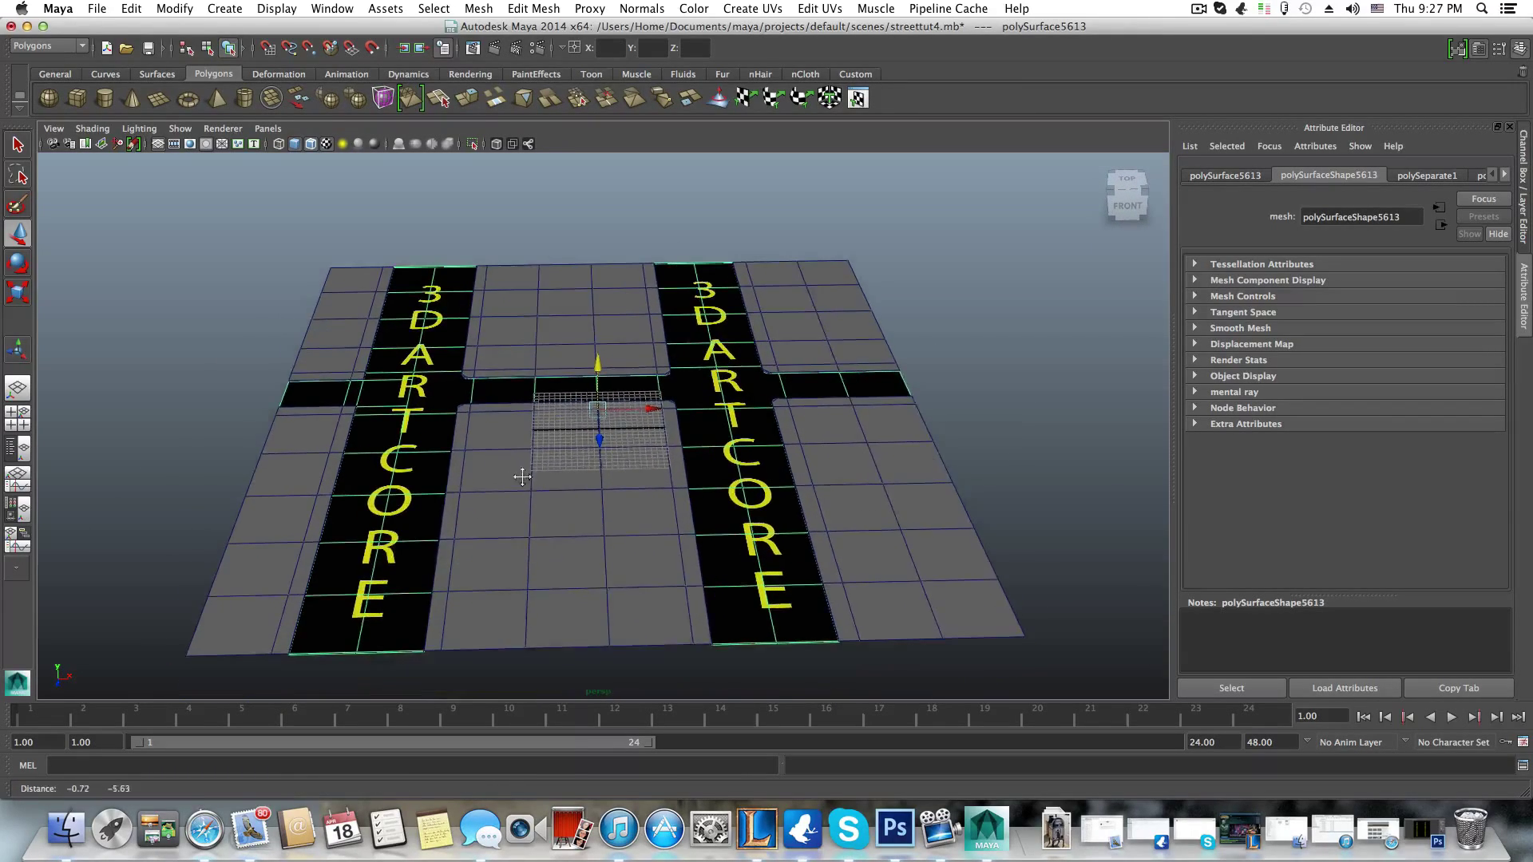
{"action": "left_click_drag", "start_coordinate": [522, 477], "coordinate": [521, 491], "text": "alt"}
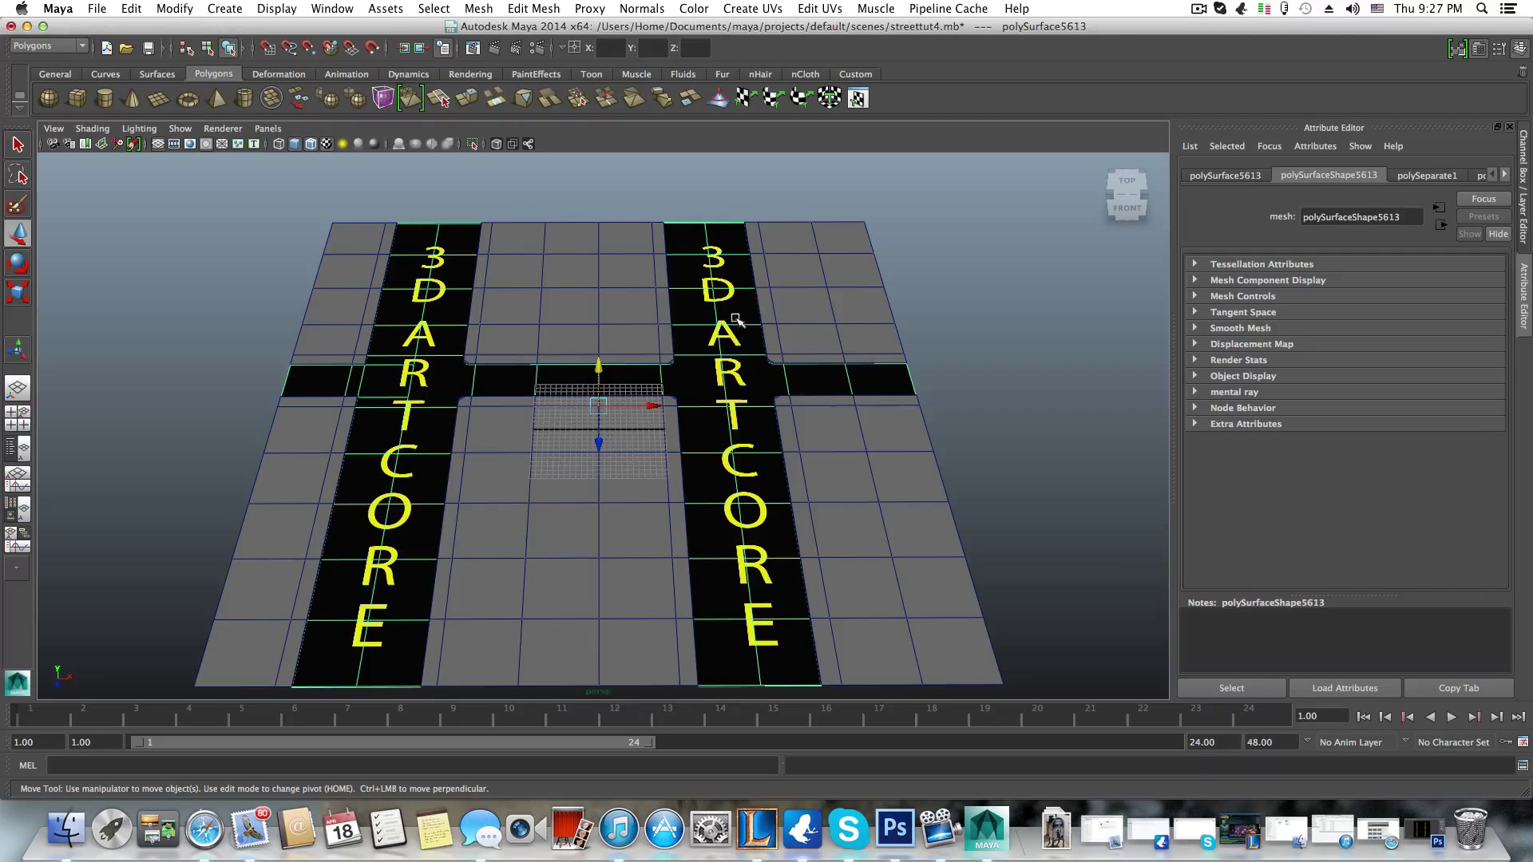
{"action": "left_click_drag", "start_coordinate": [737, 416], "coordinate": [729, 412], "text": "alt"}
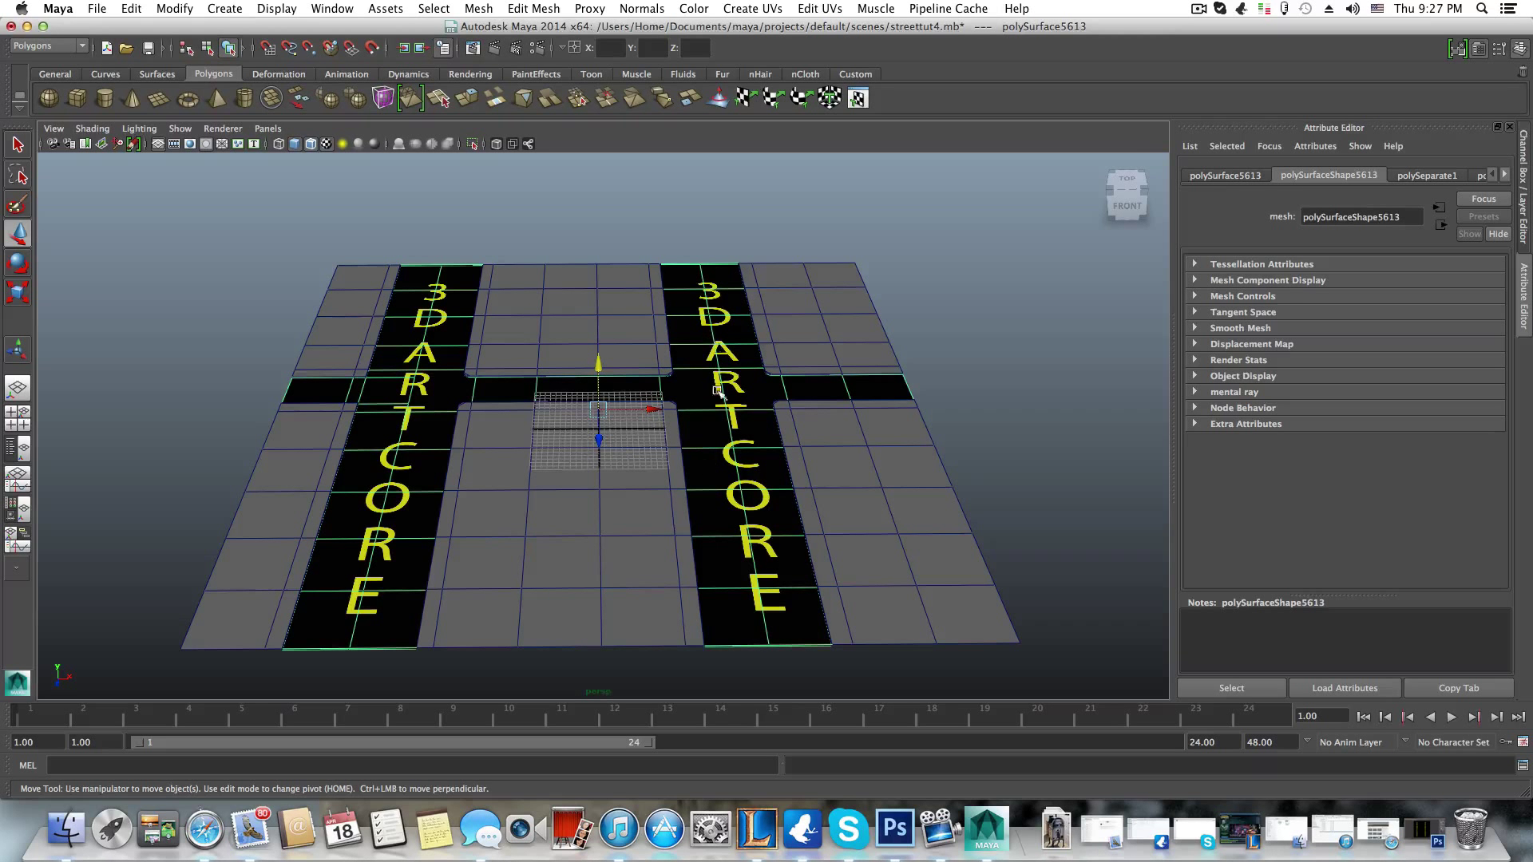
- Examine the yellow 3D ARTCORE lettering on both streets up close and at a distance
{"action": "scroll", "coordinate": [713, 441], "scroll_direction": "up", "scroll_amount": 4}
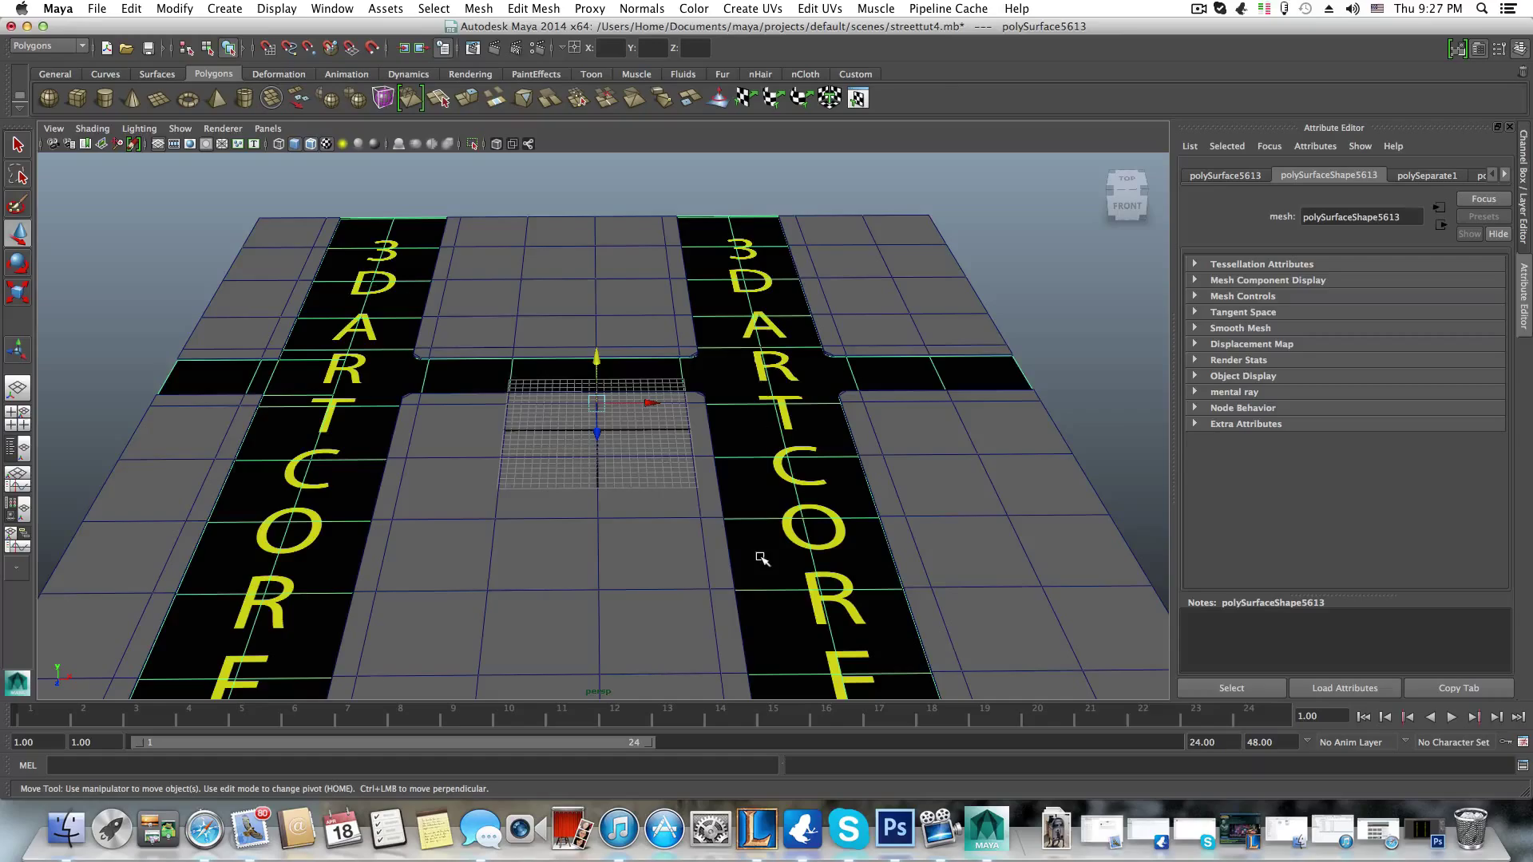
{"action": "scroll", "coordinate": [761, 559], "scroll_direction": "down", "scroll_amount": 5}
{"action": "scroll", "coordinate": [757, 565], "scroll_direction": "up", "scroll_amount": 3}
{"action": "scroll", "coordinate": [754, 571], "scroll_direction": "up", "scroll_amount": 1}
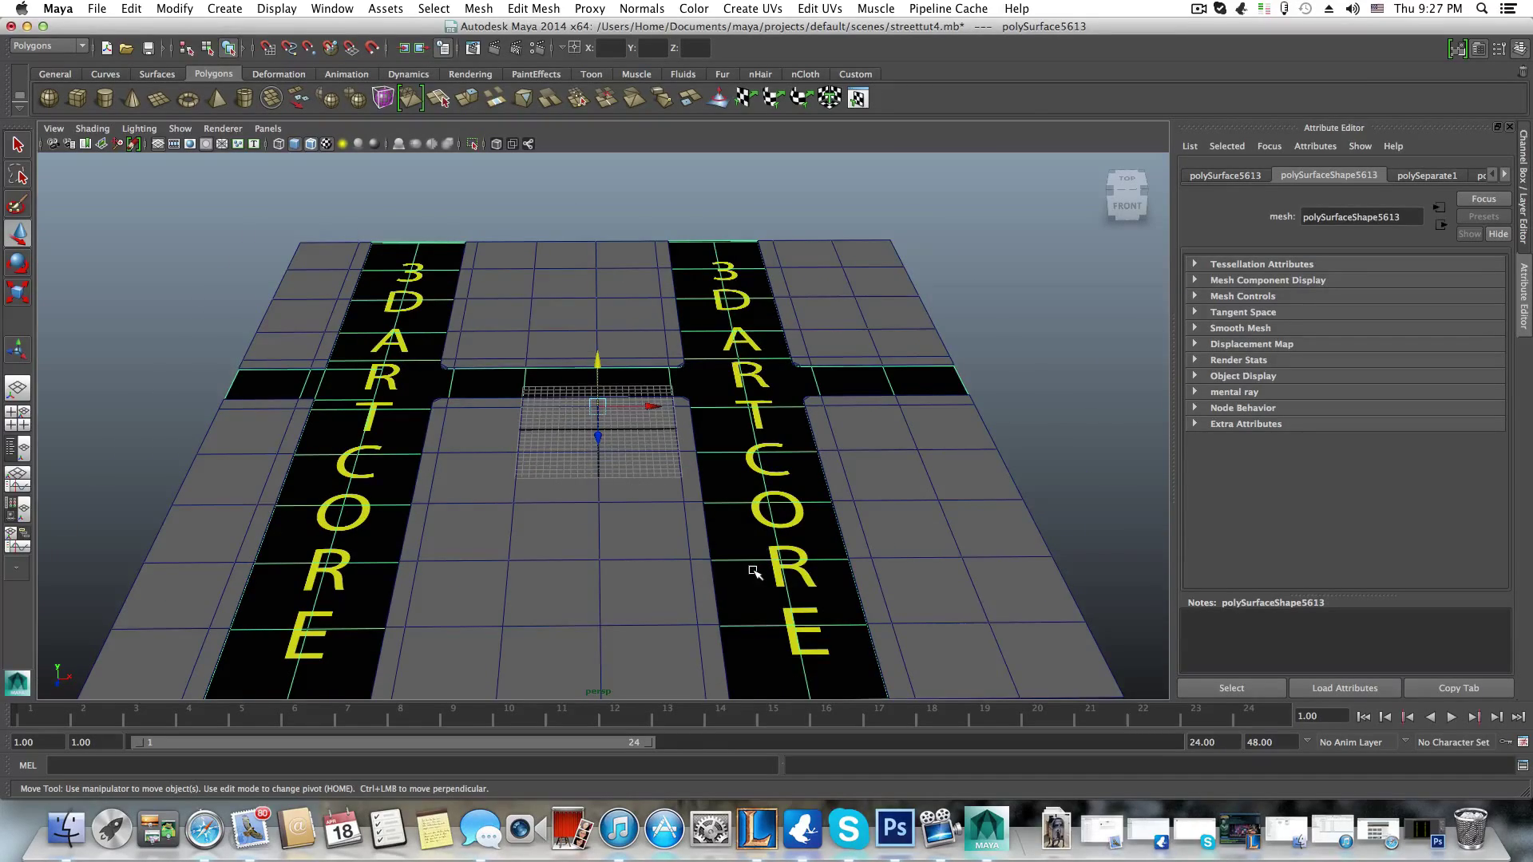
{"action": "left_click_drag", "start_coordinate": [754, 572], "coordinate": [631, 535], "text": "alt"}
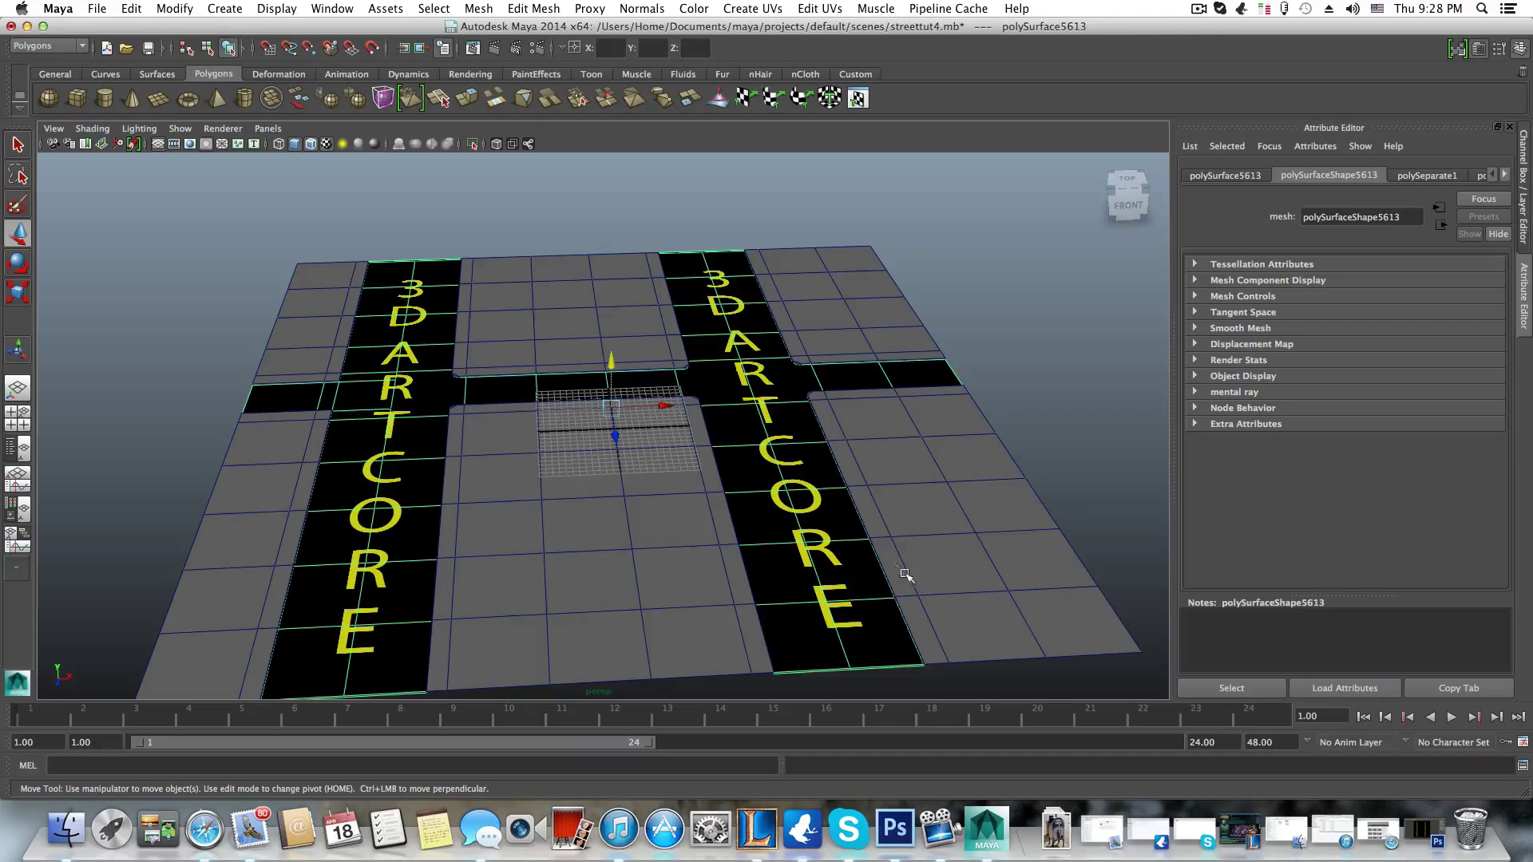
{"action": "left_click_drag", "start_coordinate": [878, 536], "coordinate": [719, 275], "text": "alt"}
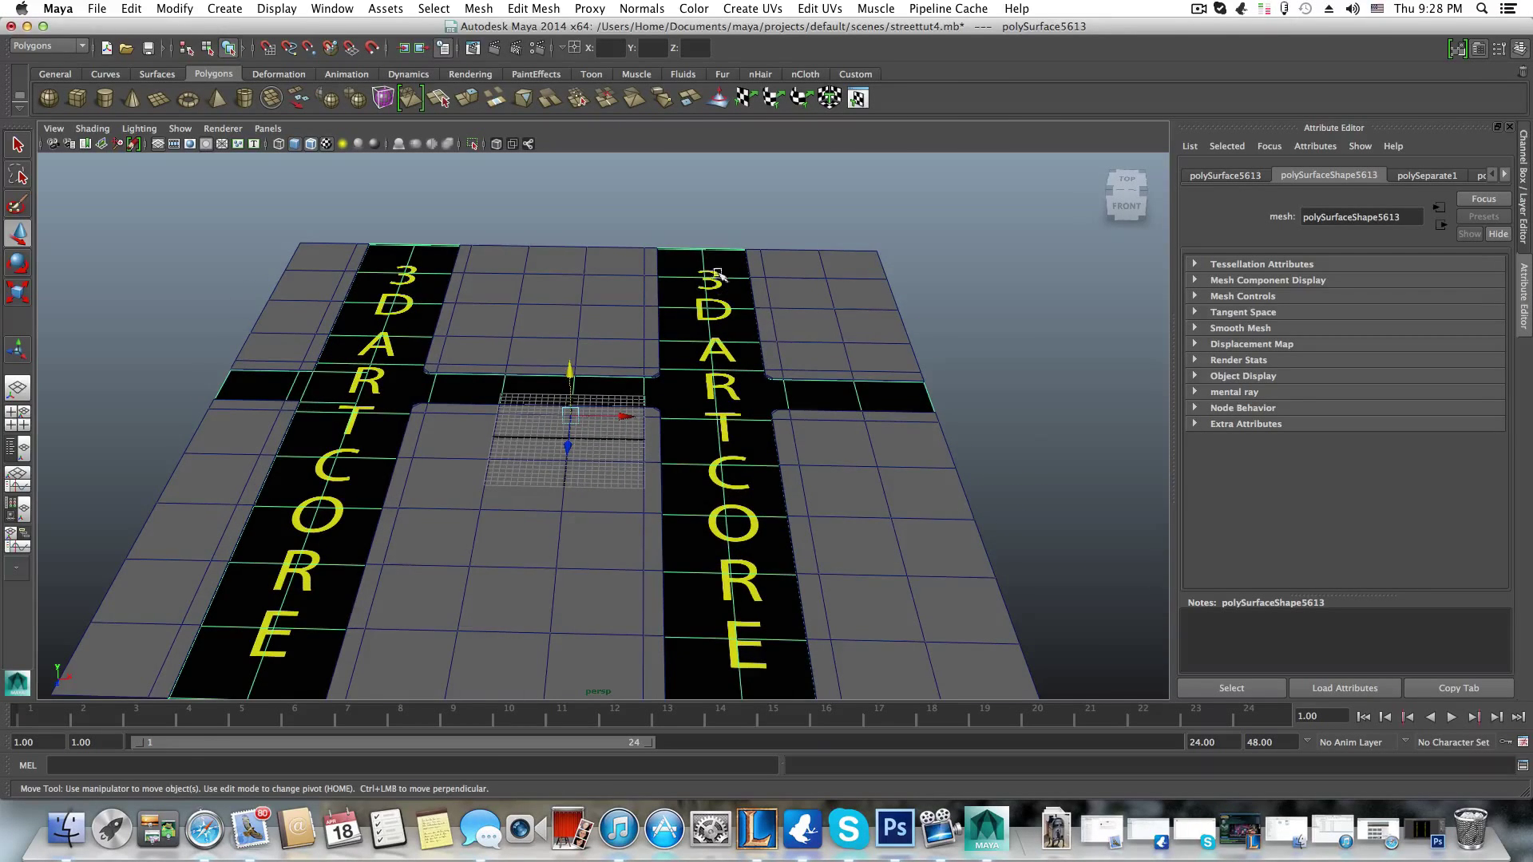
- Undo the accidental downward move of the road mesh
{"action": "left_click_drag", "start_coordinate": [676, 502], "coordinate": [655, 534], "text": "alt"}
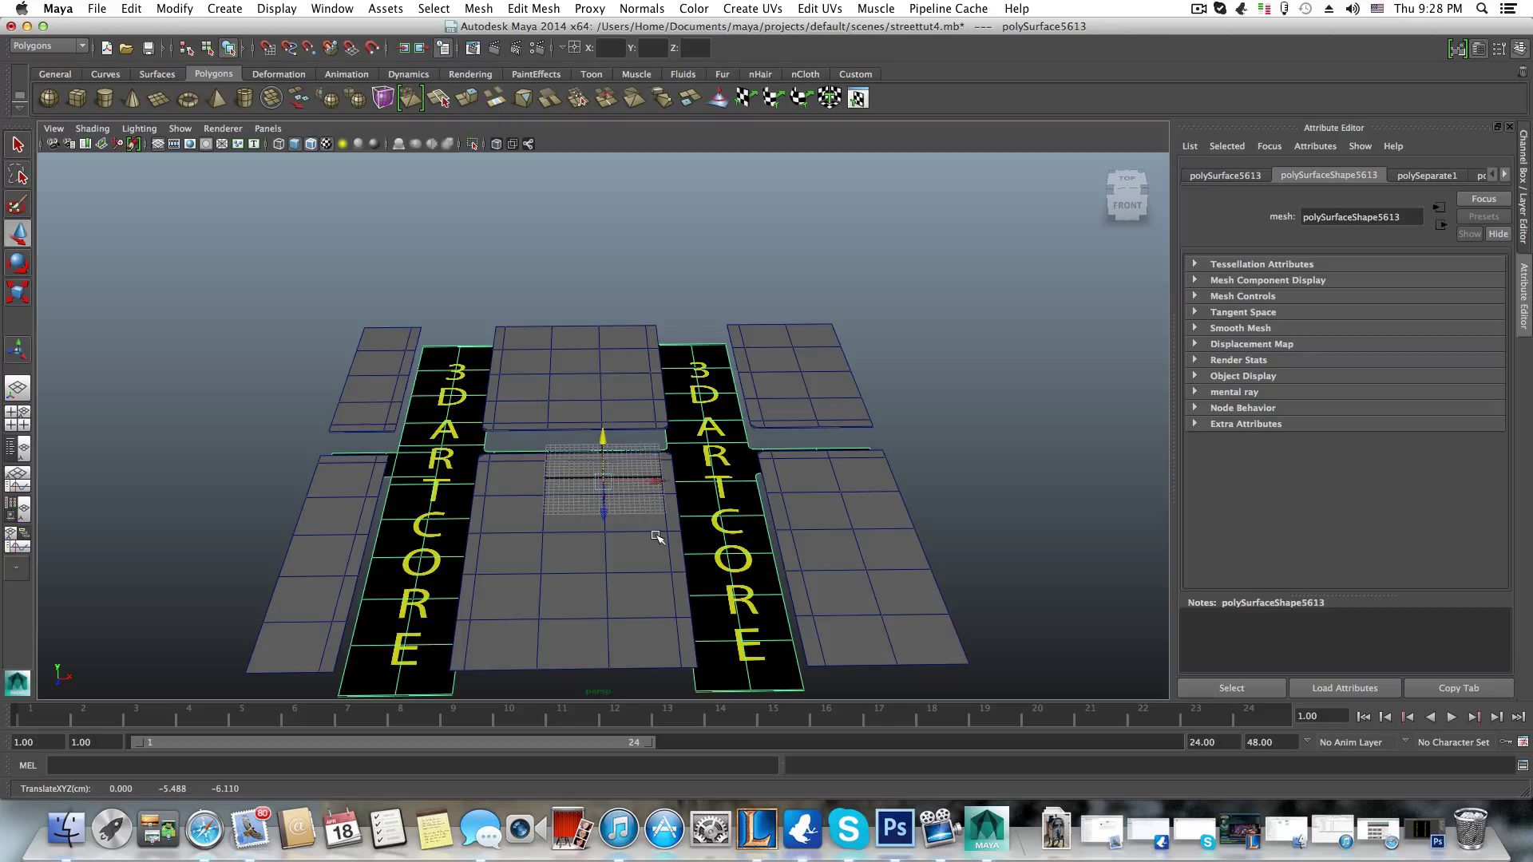
{"action": "key", "text": "z"}
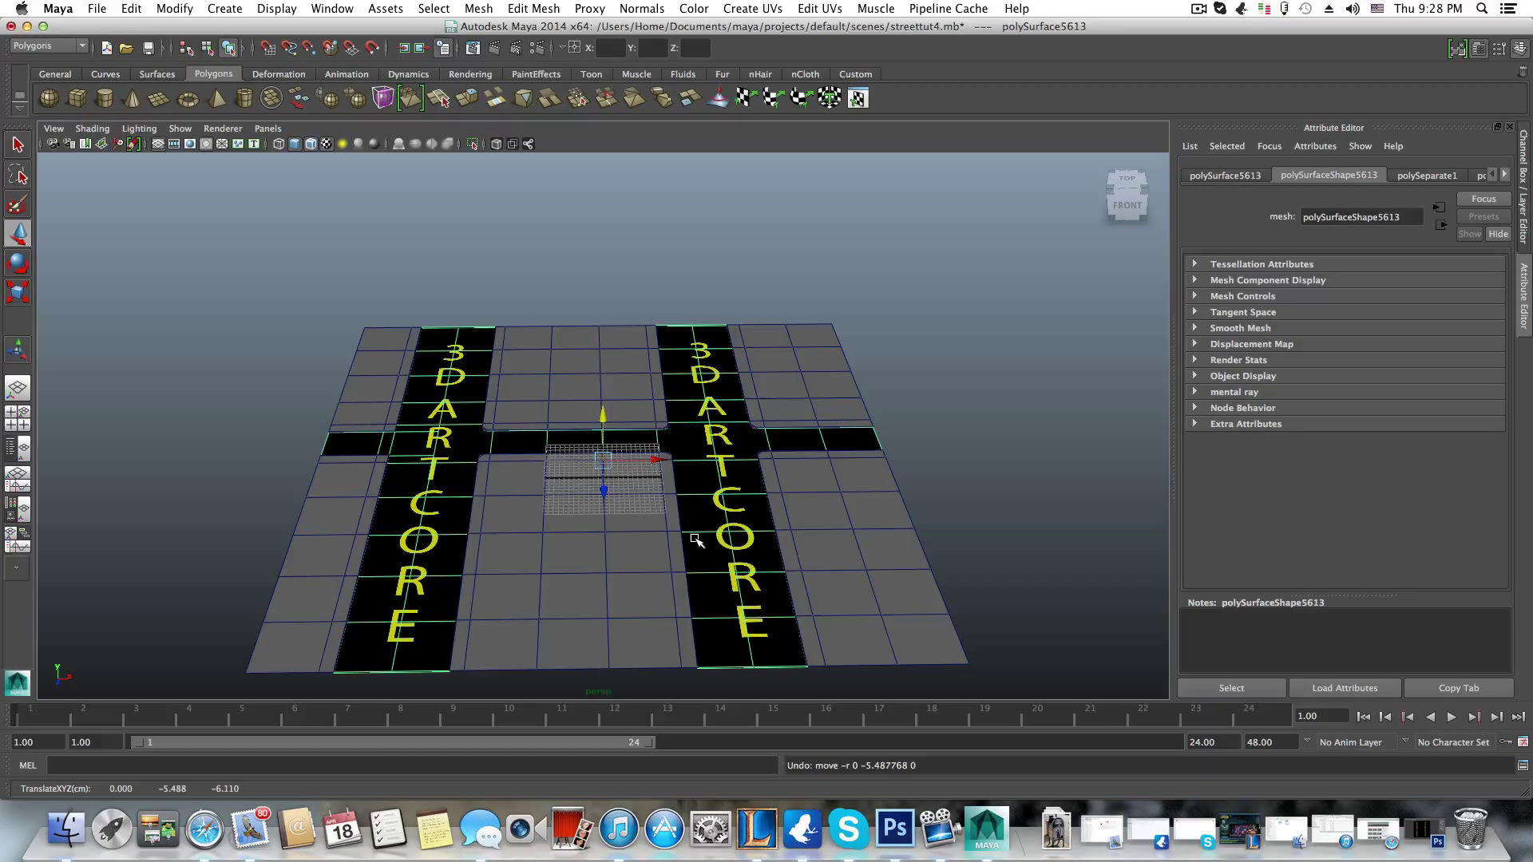
- Inspect the textured road and its crossing street from the side, the front and diagonally to check the lettering's placement
{"action": "left_click_drag", "start_coordinate": [771, 556], "coordinate": [788, 543], "text": "alt"}
{"action": "left_click_drag", "start_coordinate": [473, 501], "coordinate": [499, 514], "text": "alt"}
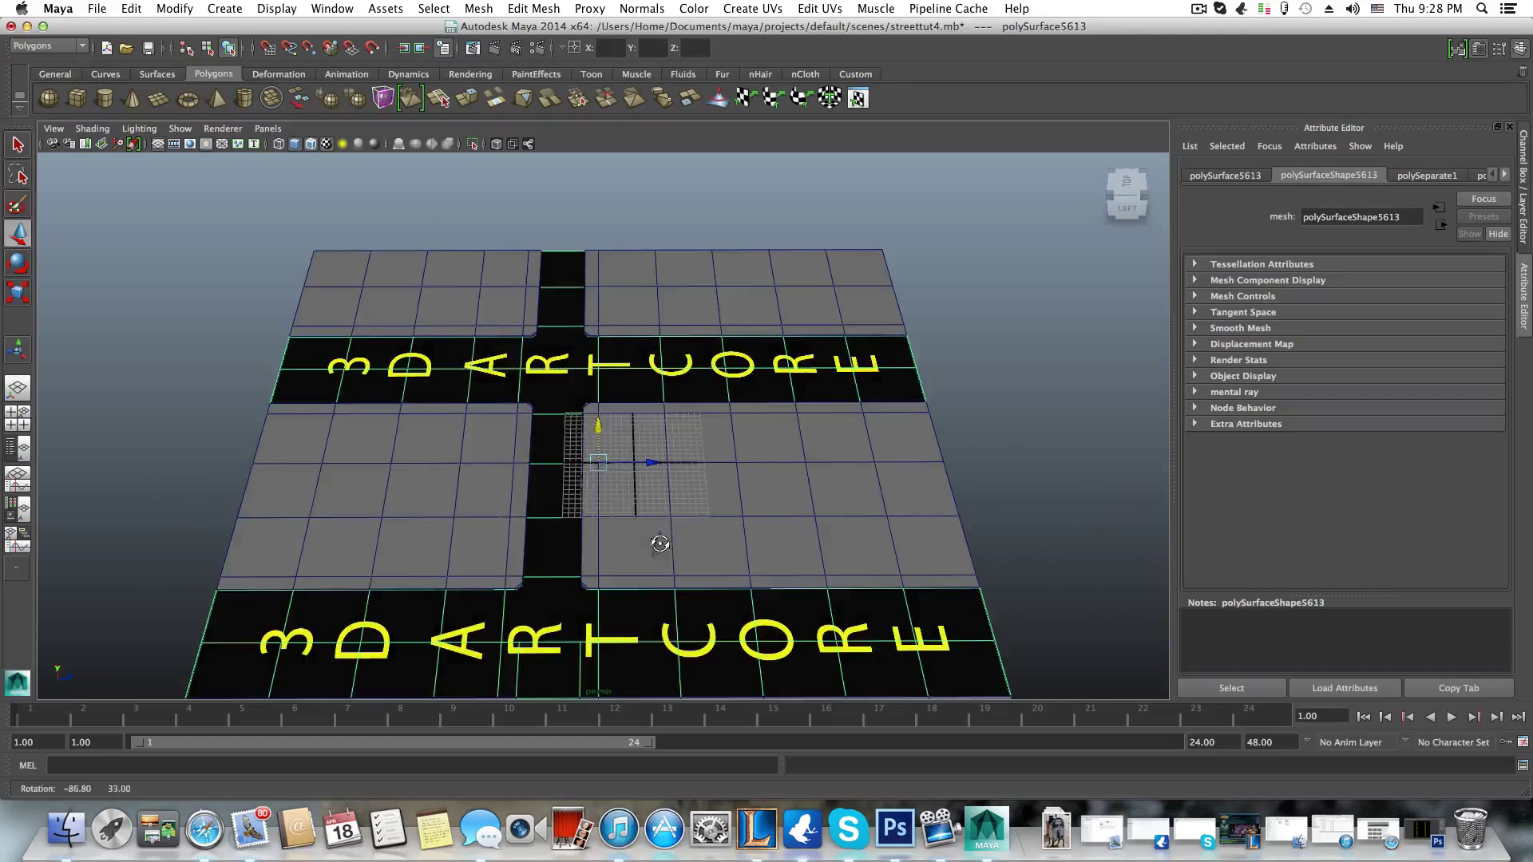
{"action": "scroll", "coordinate": [598, 479], "scroll_direction": "down", "scroll_amount": 3}
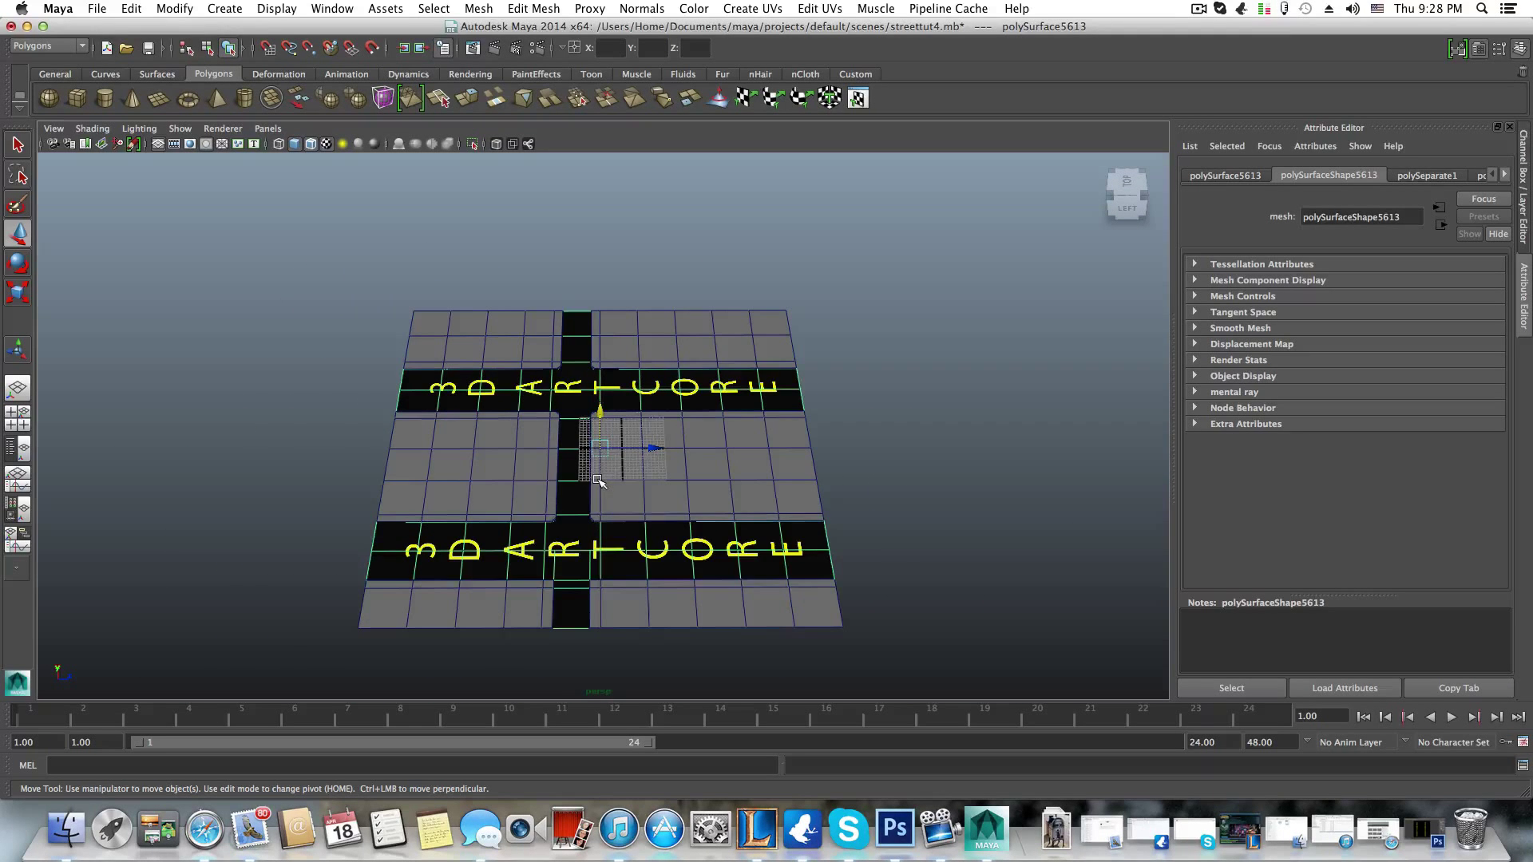
{"action": "scroll", "coordinate": [587, 505], "scroll_direction": "up", "scroll_amount": 3}
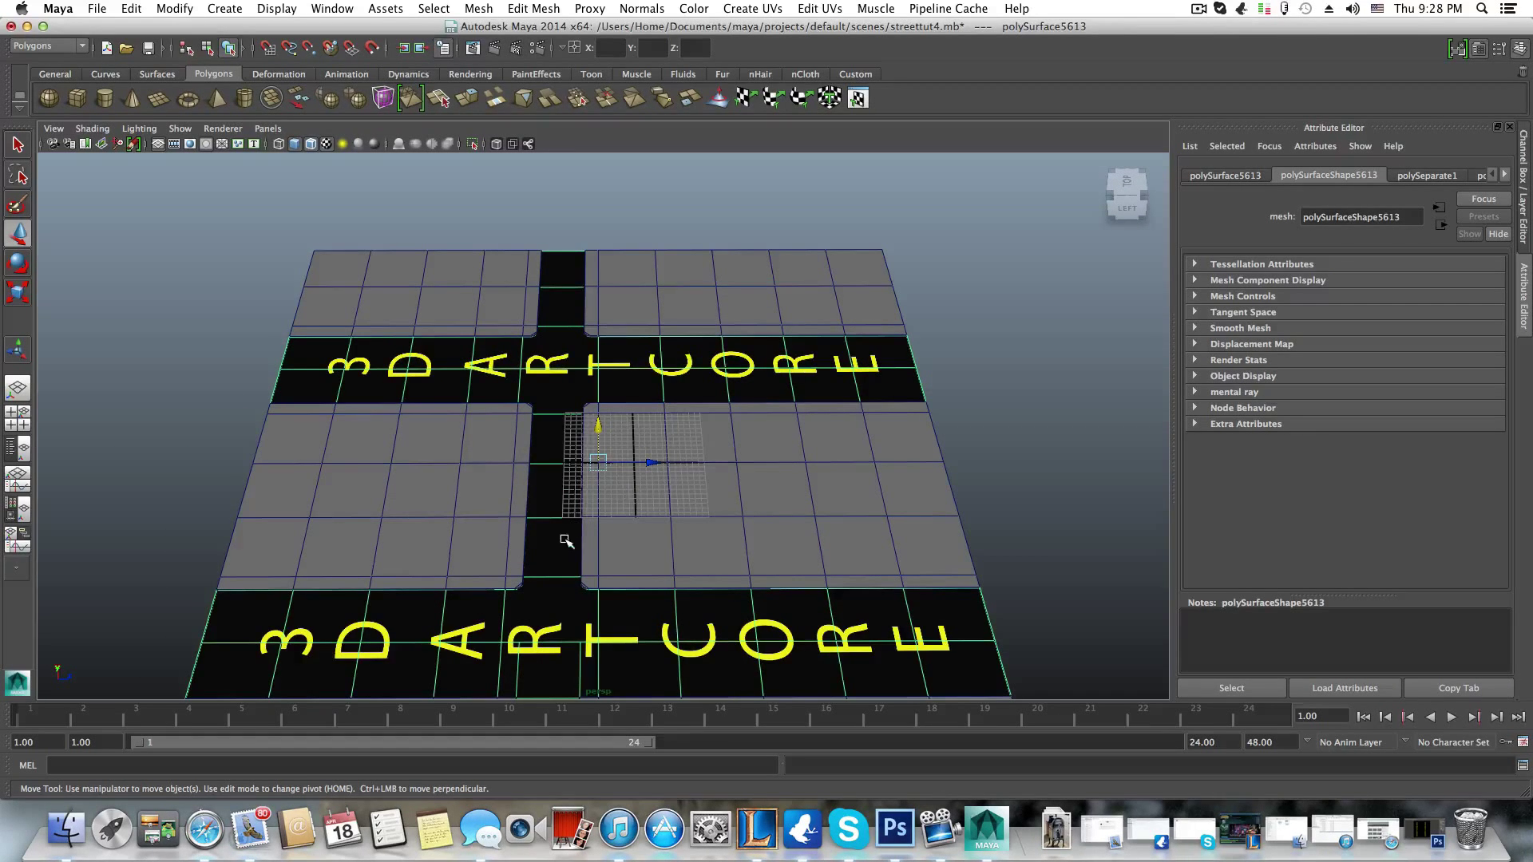
{"action": "middle_click_drag", "start_coordinate": [604, 551], "coordinate": [619, 480], "text": "alt"}
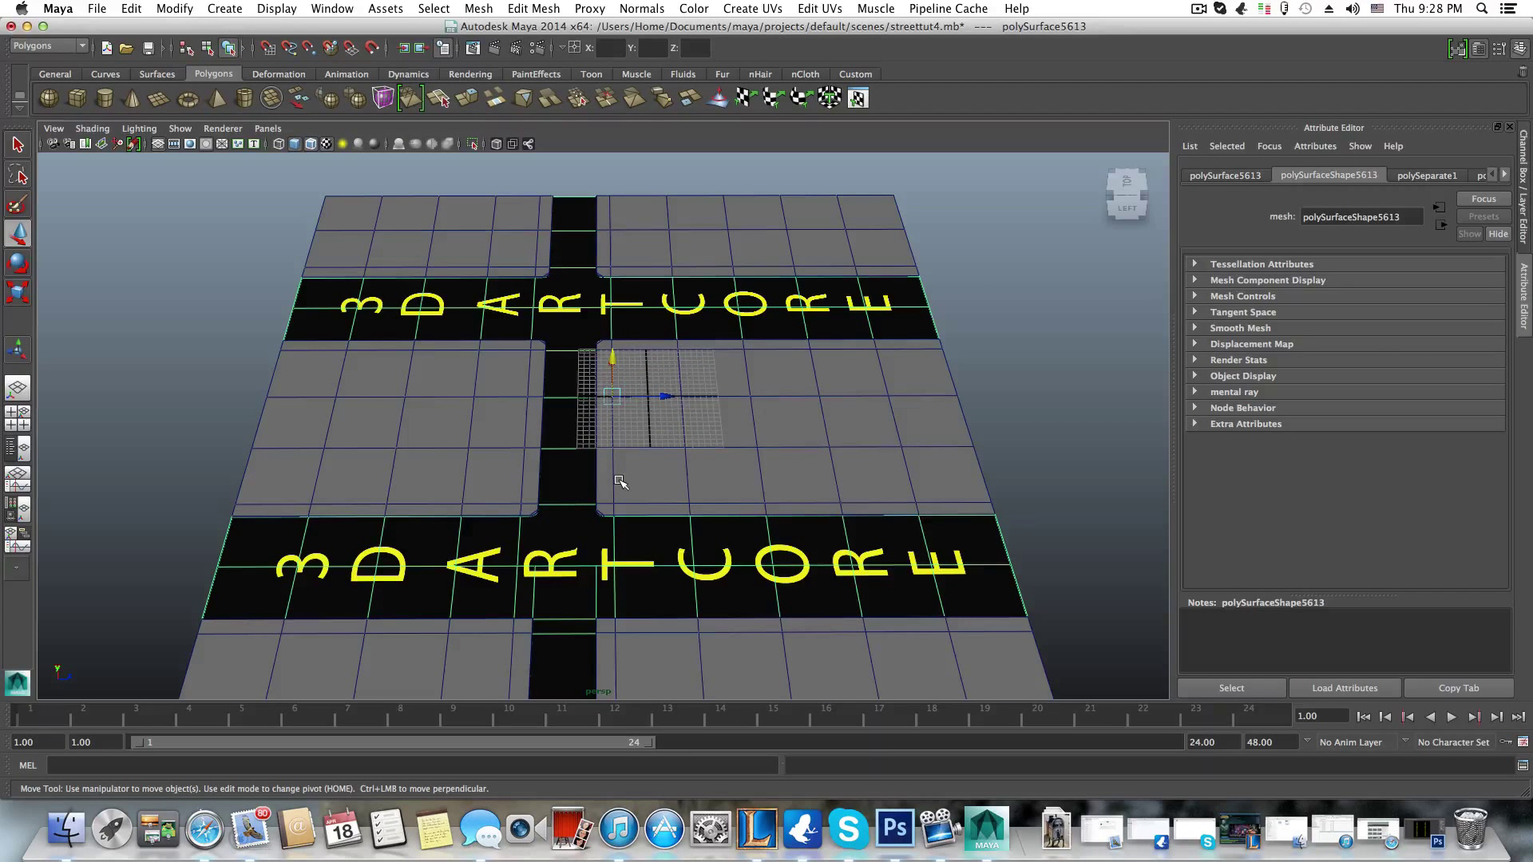
{"action": "left_click_drag", "start_coordinate": [619, 480], "coordinate": [443, 454], "text": "alt"}
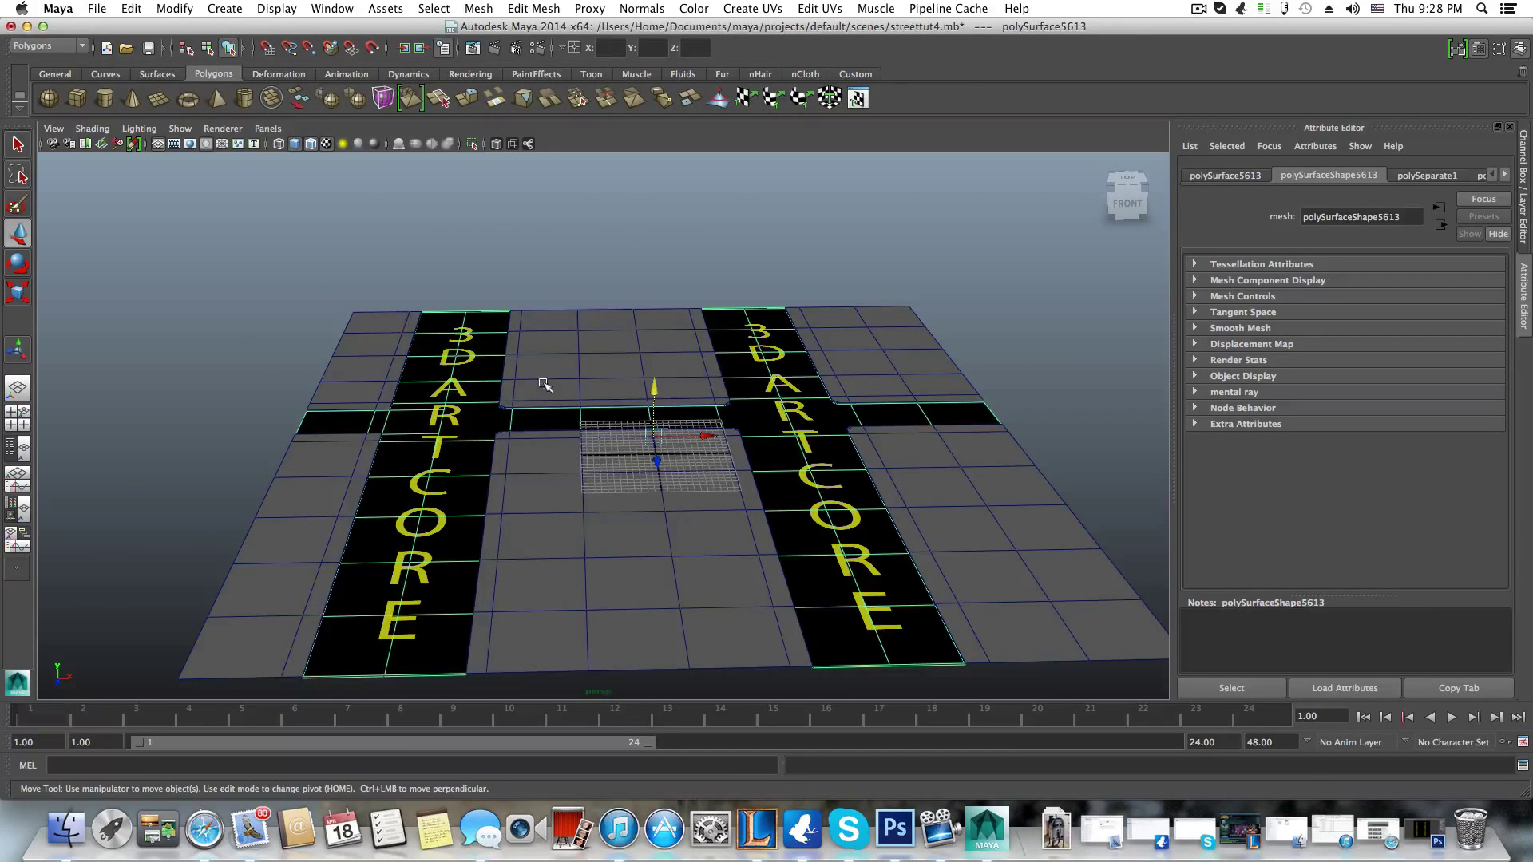
{"action": "middle_click_drag", "start_coordinate": [702, 438], "coordinate": [617, 455], "text": "alt"}
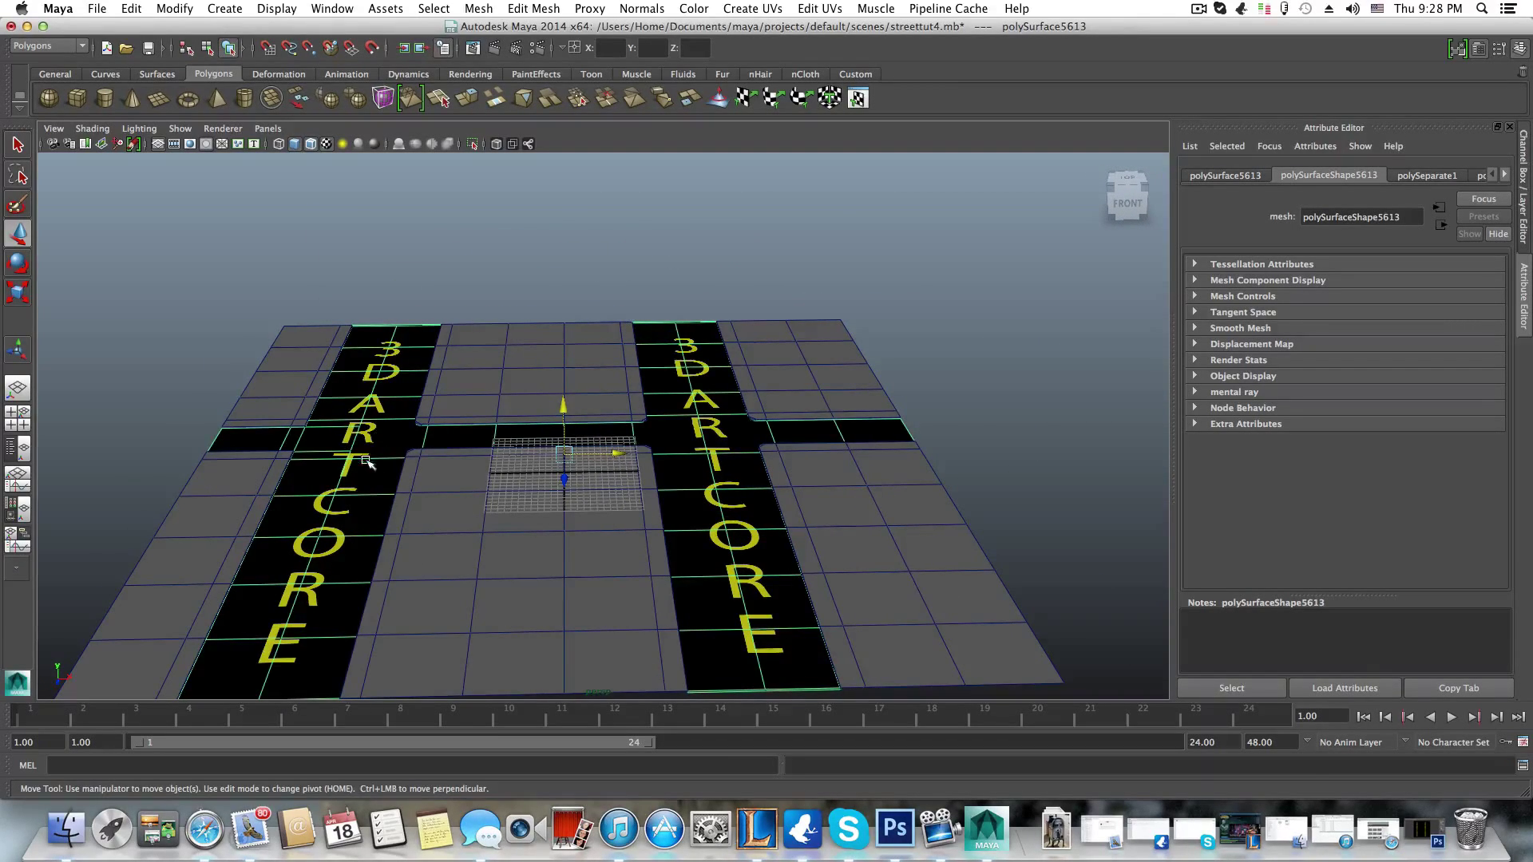
{"action": "left_click_drag", "start_coordinate": [372, 467], "coordinate": [566, 263], "text": "alt"}
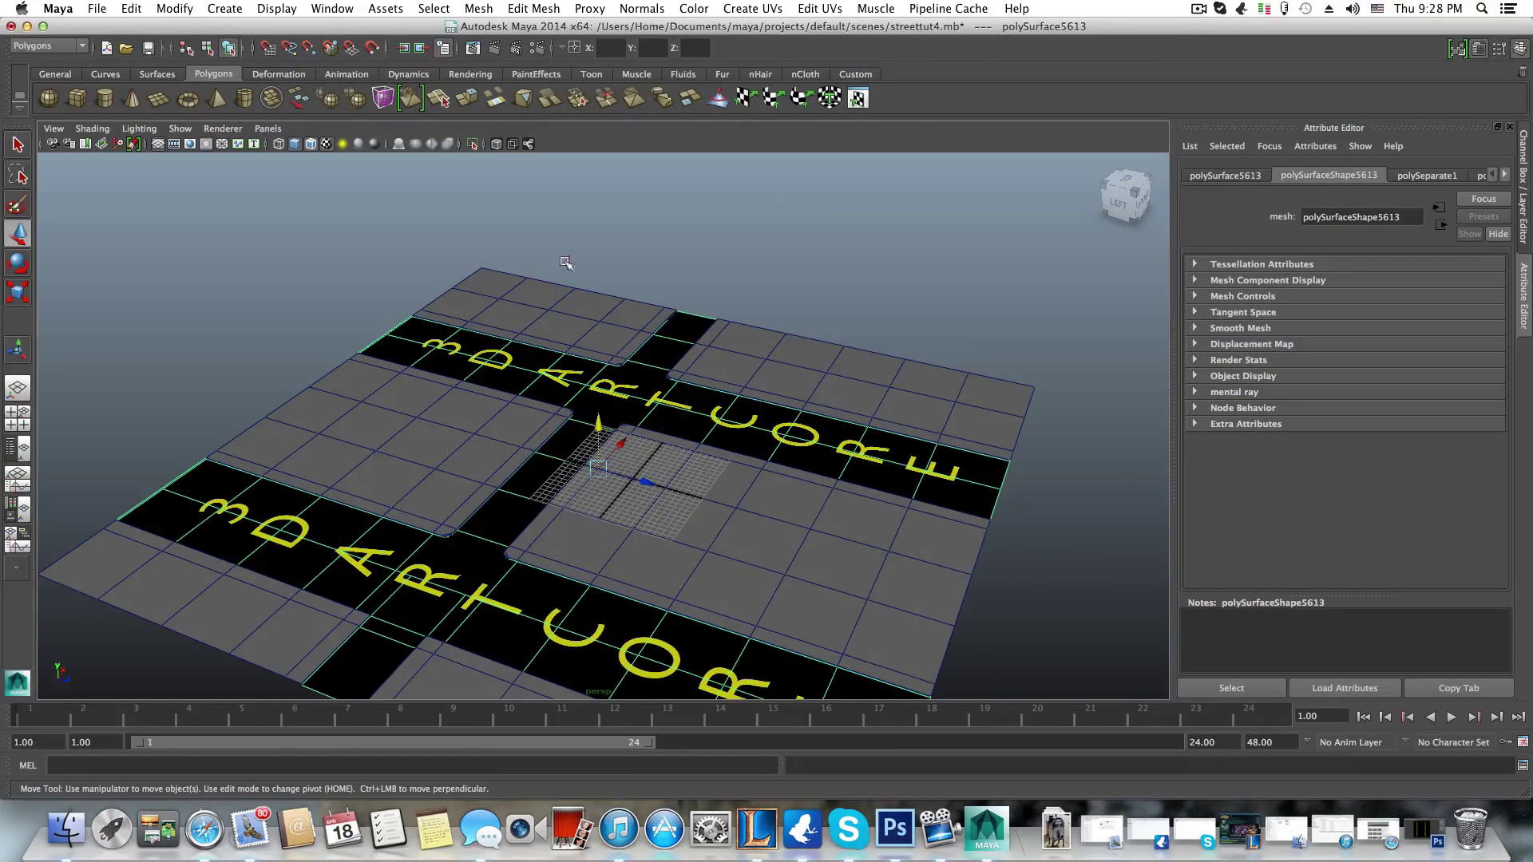
{"action": "left_click_drag", "start_coordinate": [588, 566], "coordinate": [512, 531], "text": "alt"}
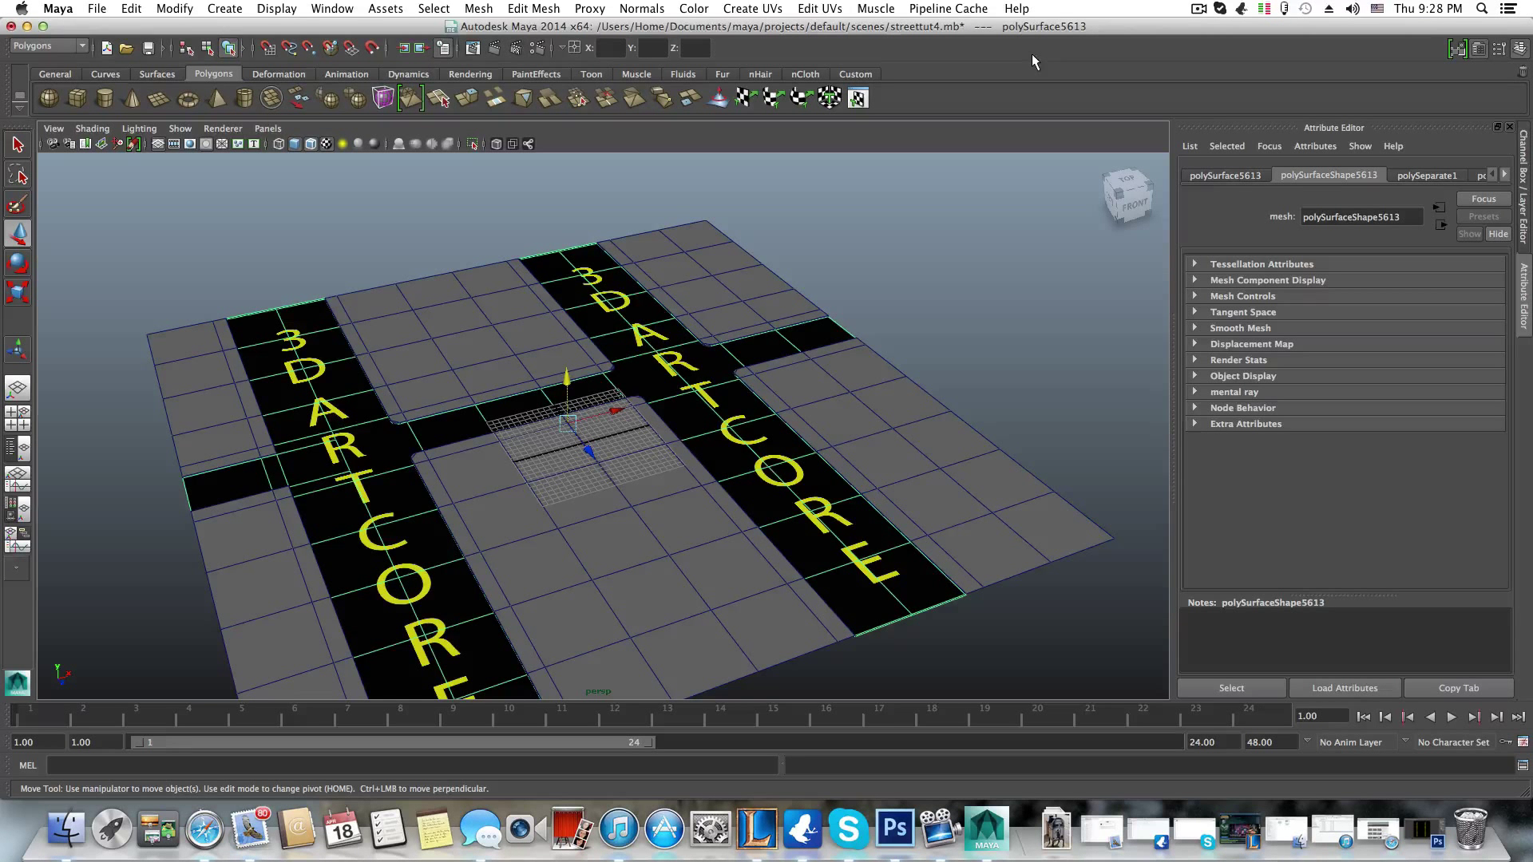
{"action": "left_click", "coordinate": [1197, 10]}
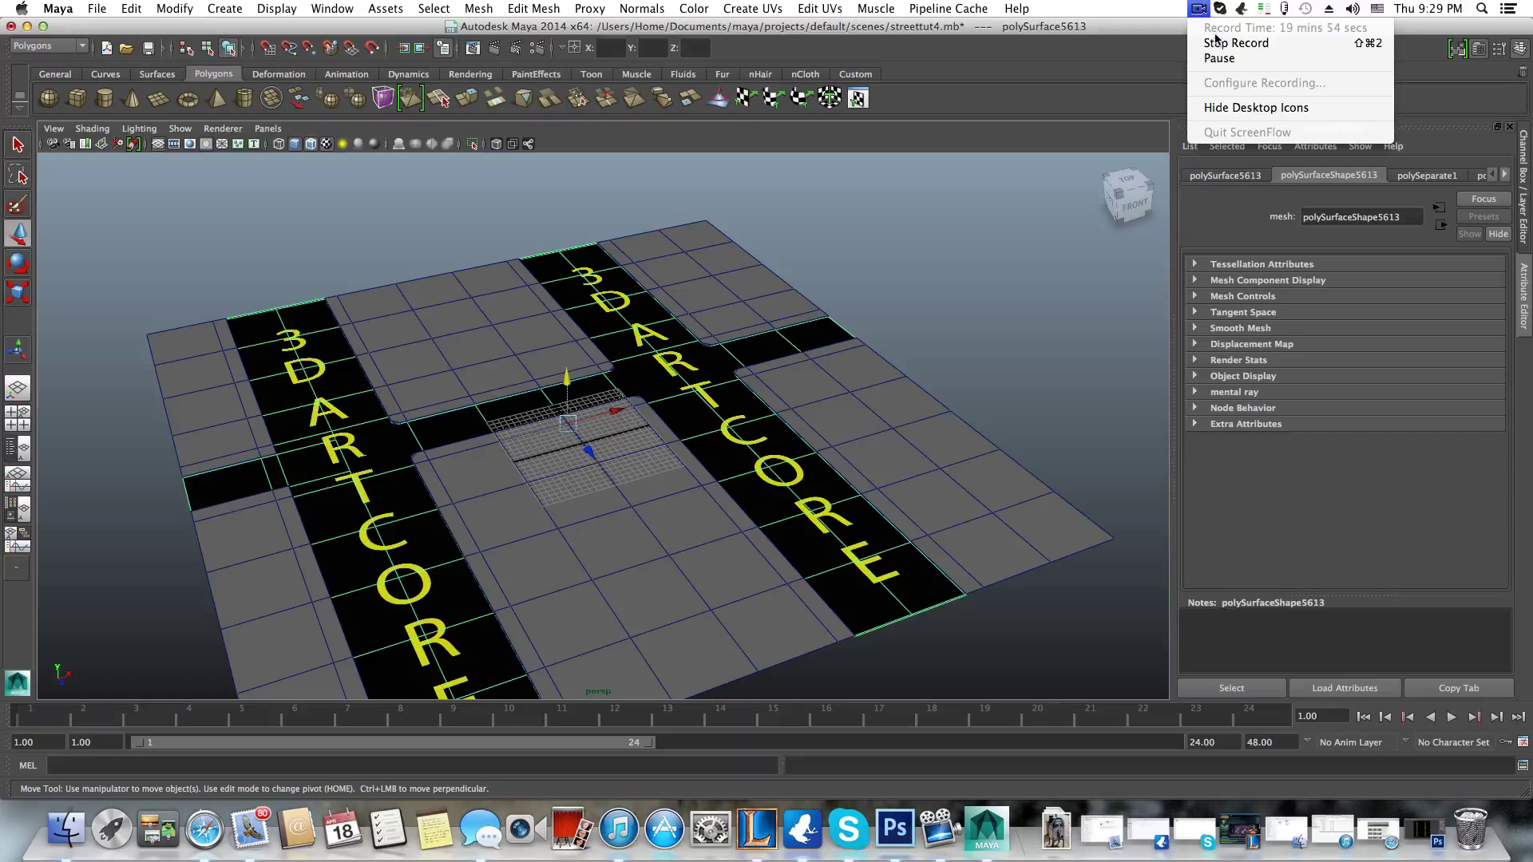